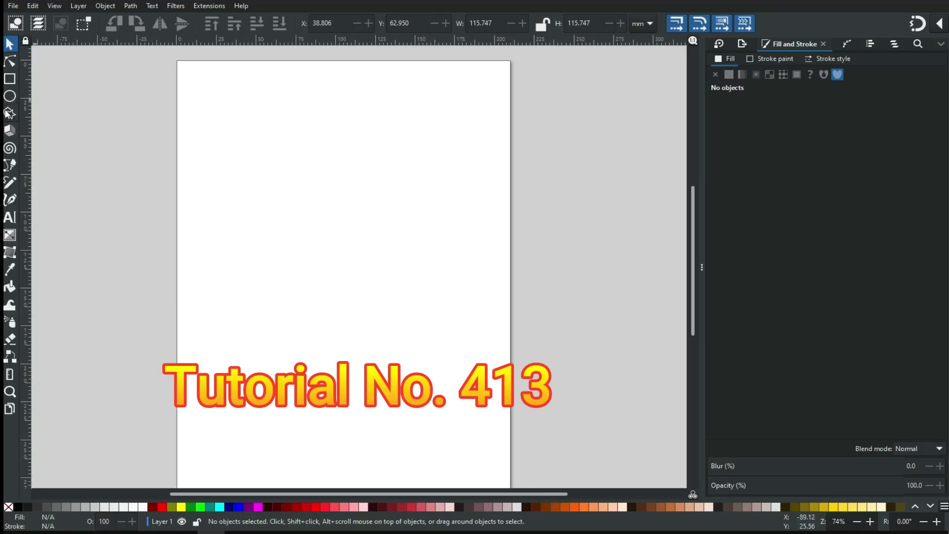
Step: Draw a red (ff5555ff) nine-cornered star with 0.280 rounding near the page centre
{"action": "left_click", "coordinate": [9, 113]}
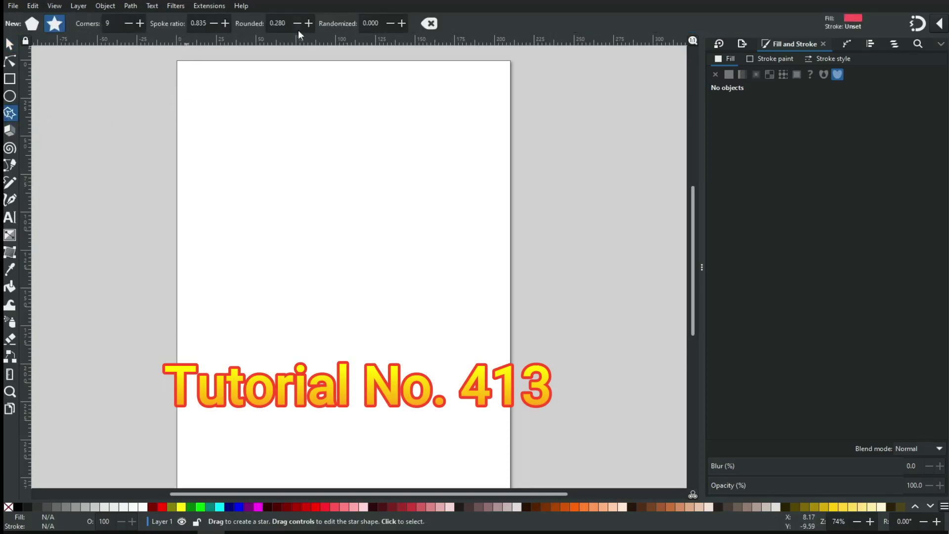
{"action": "left_click_drag", "start_coordinate": [336, 243], "coordinate": [392, 298]}
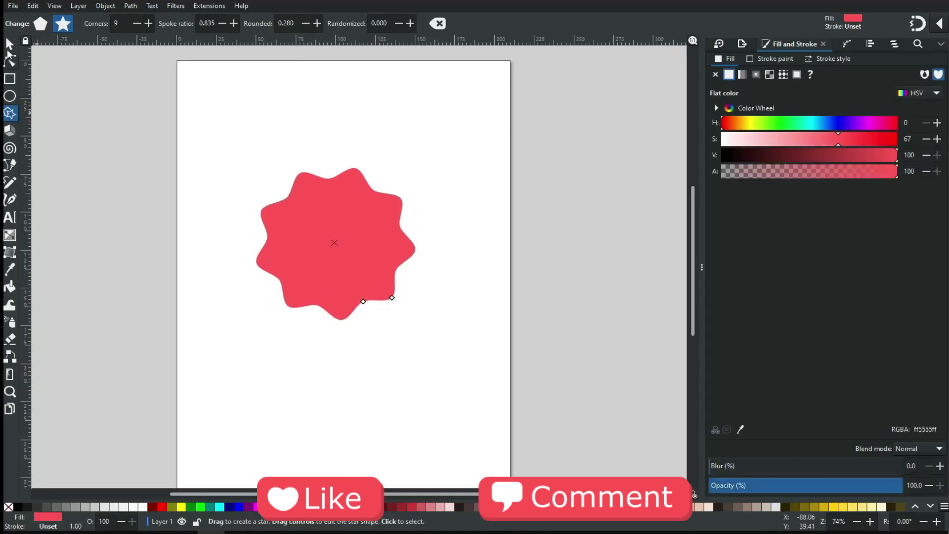
{"action": "key", "text": "s"}
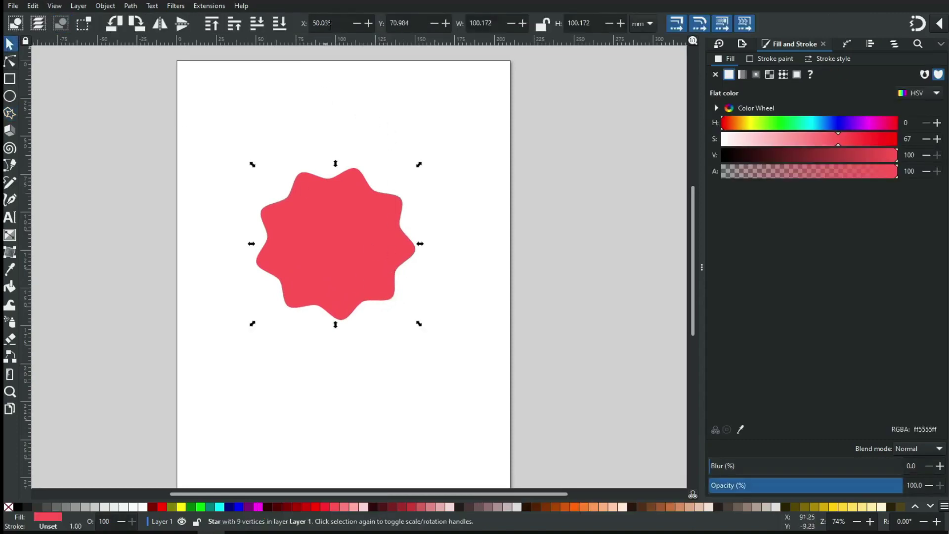
{"action": "left_click", "coordinate": [15, 114]}
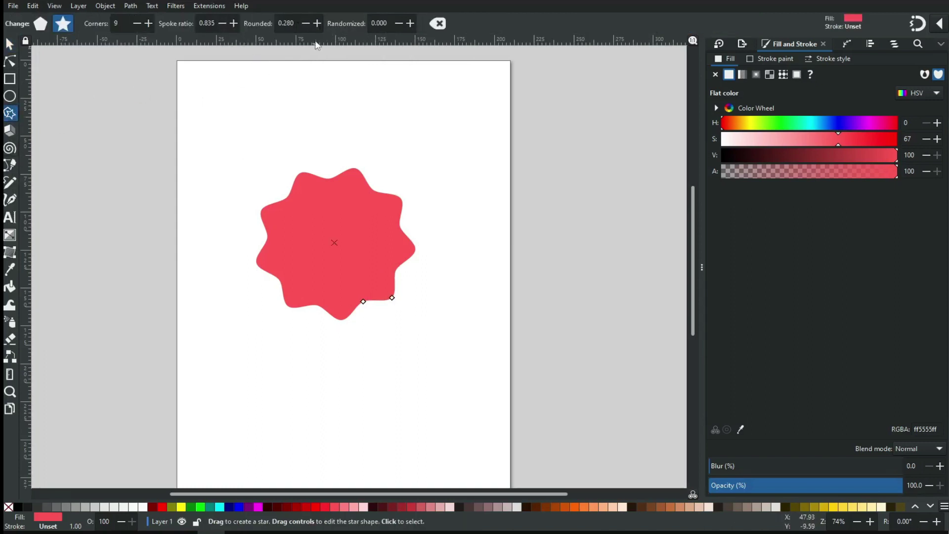
{"action": "left_click", "coordinate": [10, 44]}
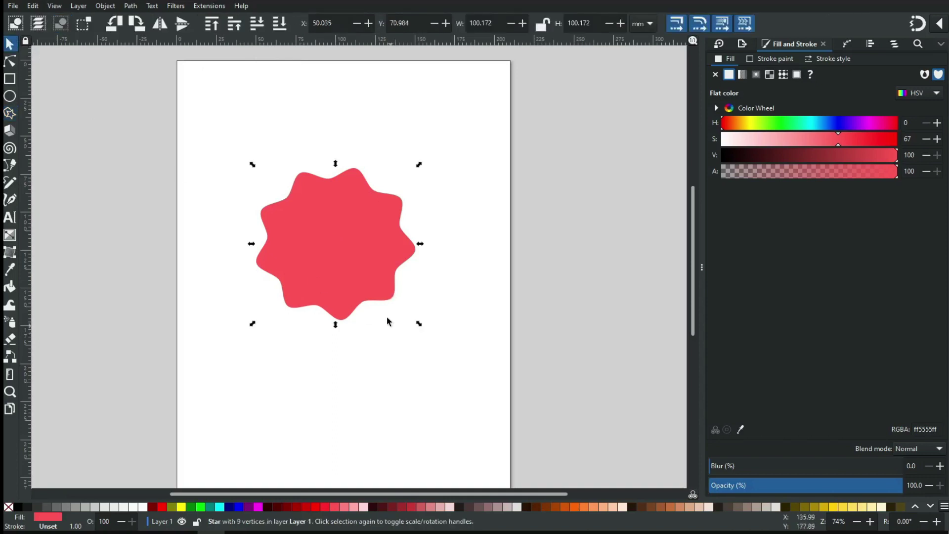
{"action": "right_click", "coordinate": [370, 261]}
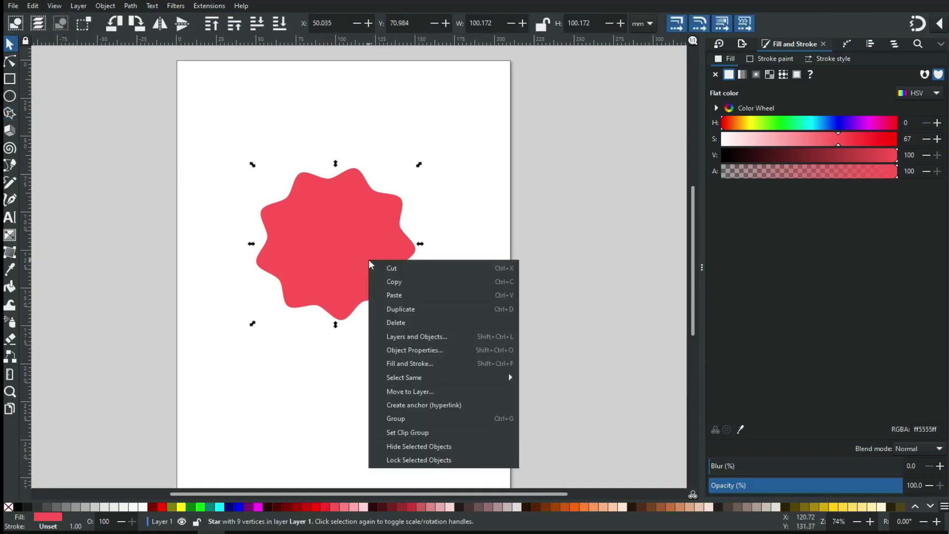
Step: Nest a smaller dark maroon copy inside the red star, then a smaller blue copy
{"action": "left_click", "coordinate": [413, 311]}
{"action": "left_click_drag", "start_coordinate": [419, 324], "coordinate": [403, 308]}
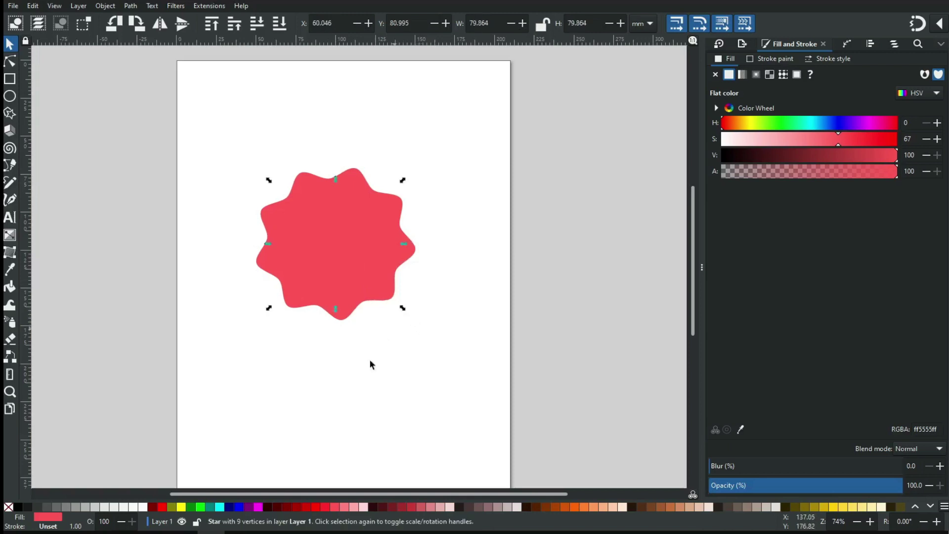
{"action": "left_click", "coordinate": [268, 507]}
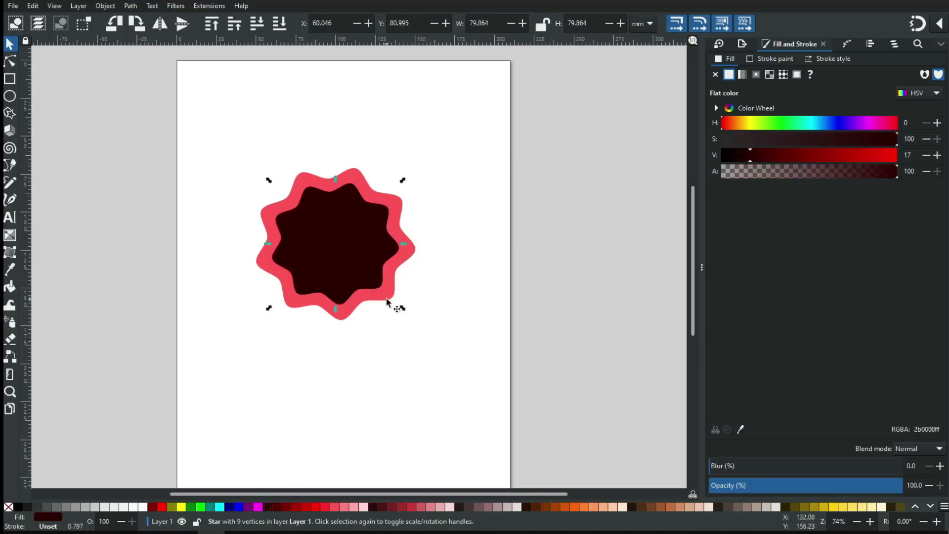
{"action": "right_click", "coordinate": [346, 248]}
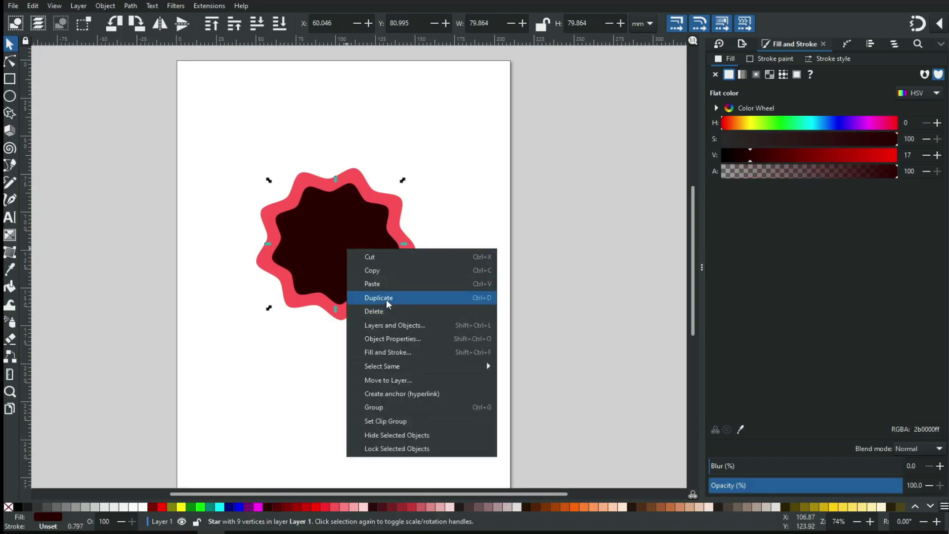
{"action": "left_click", "coordinate": [386, 298]}
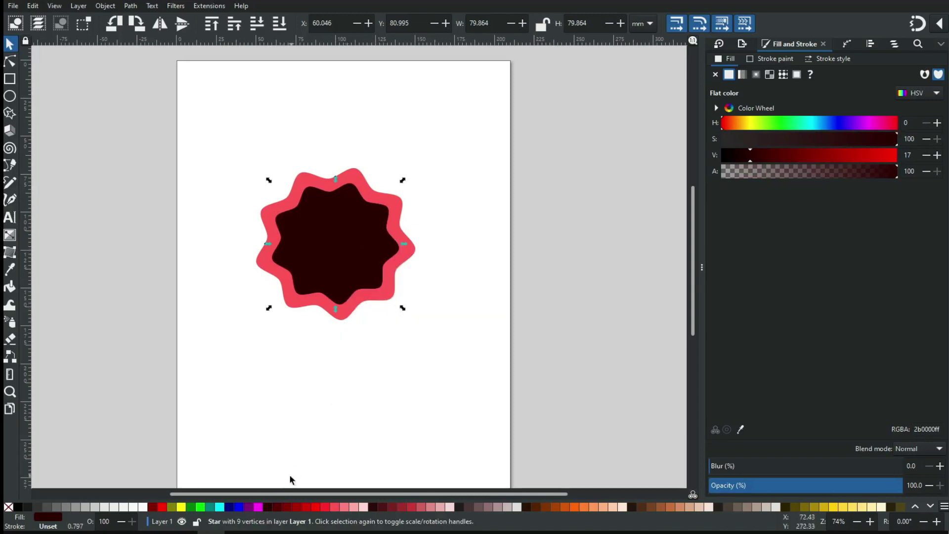
{"action": "left_click", "coordinate": [239, 507]}
{"action": "left_click_drag", "start_coordinate": [403, 308], "coordinate": [389, 292]}
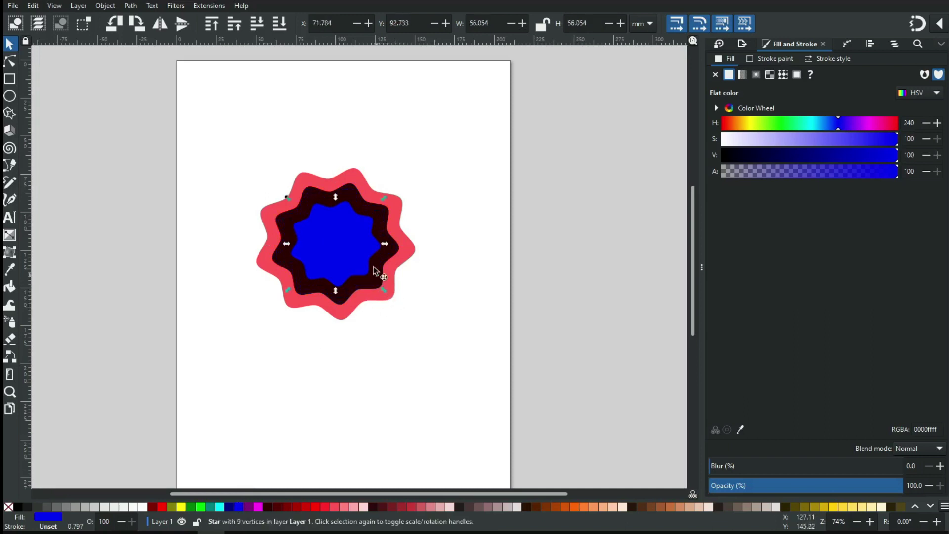
Step: Add a still smaller magenta copy at the centre of the stack
{"action": "right_click", "coordinate": [348, 250]}
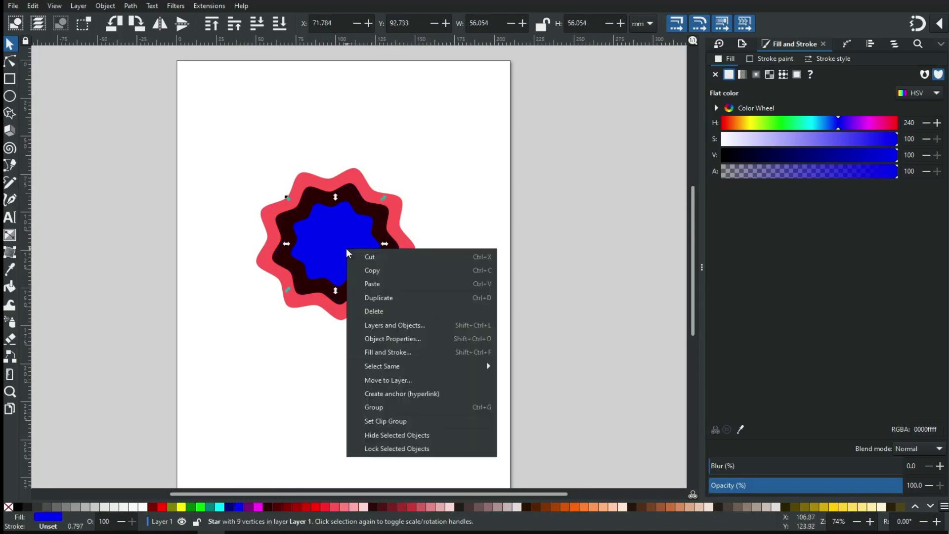
{"action": "left_click", "coordinate": [374, 298]}
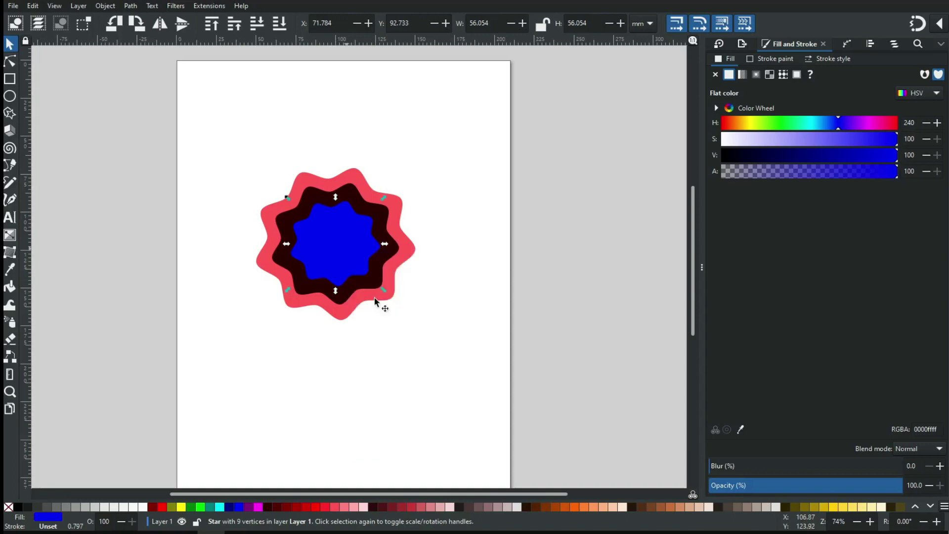
{"action": "left_click", "coordinate": [257, 507]}
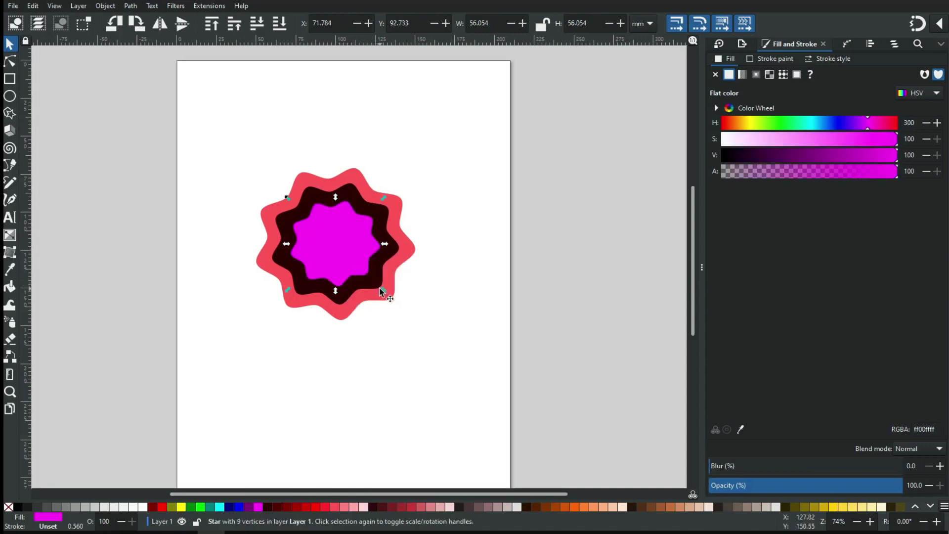
{"action": "left_click_drag", "start_coordinate": [380, 289], "coordinate": [369, 280]}
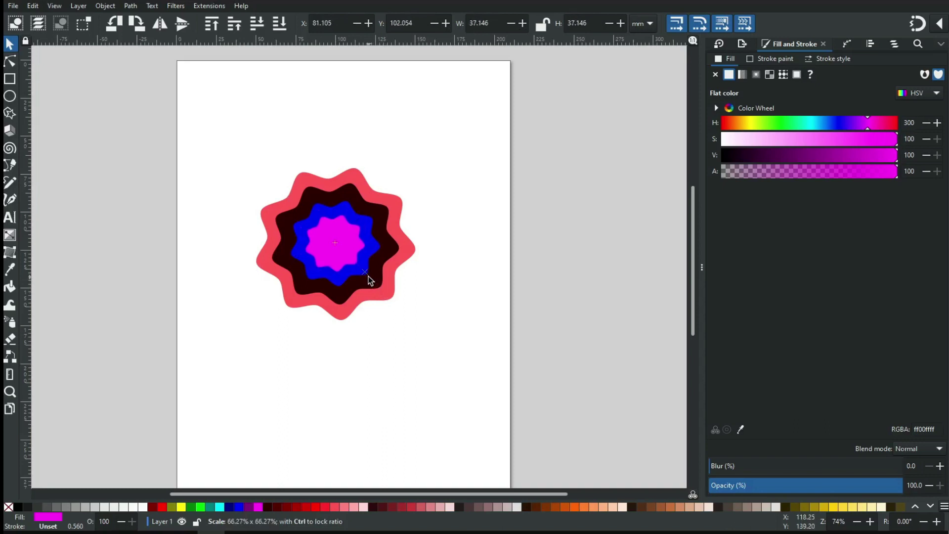
{"action": "left_click_drag", "start_coordinate": [370, 280], "coordinate": [367, 273]}
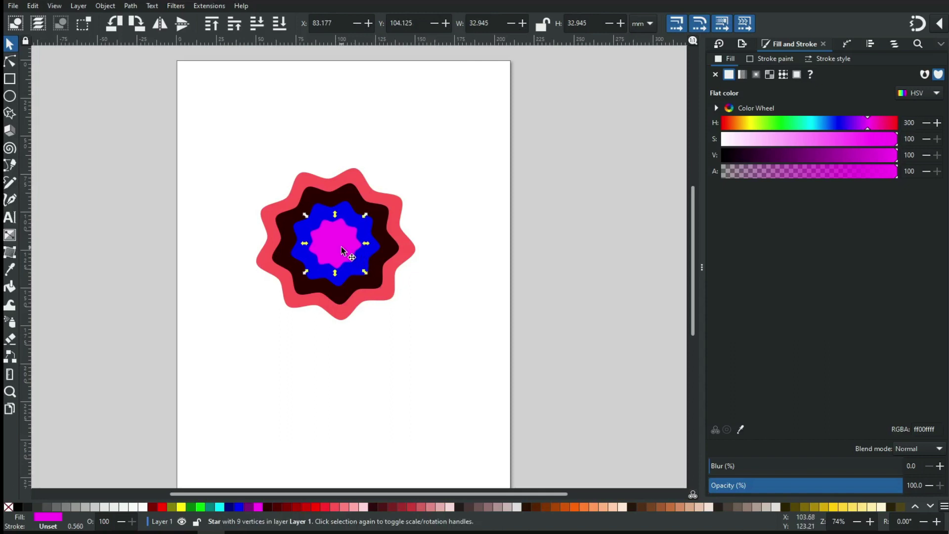
Step: Duplicate the red star, enlarge it to 119.08 mm, and fill it teal (008080ff)
{"action": "left_click", "coordinate": [390, 295]}
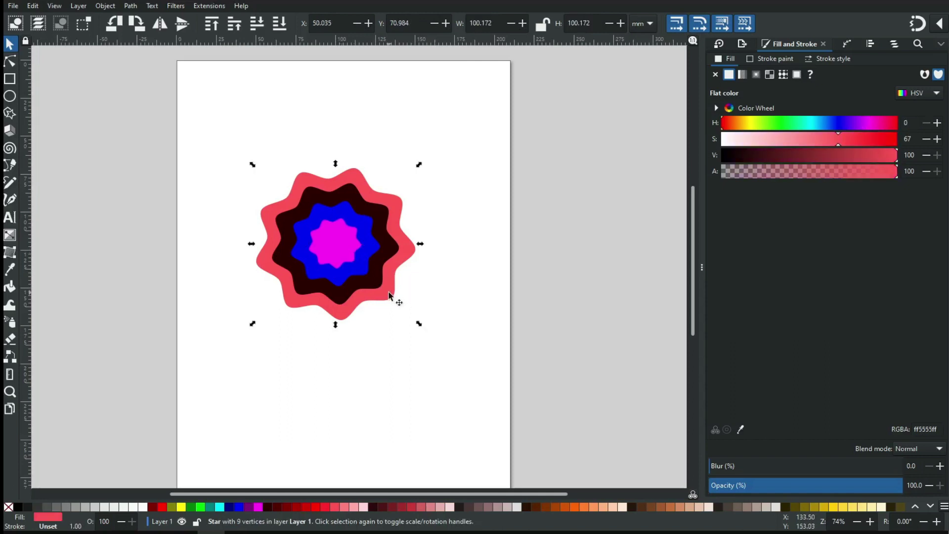
{"action": "right_click", "coordinate": [390, 294]}
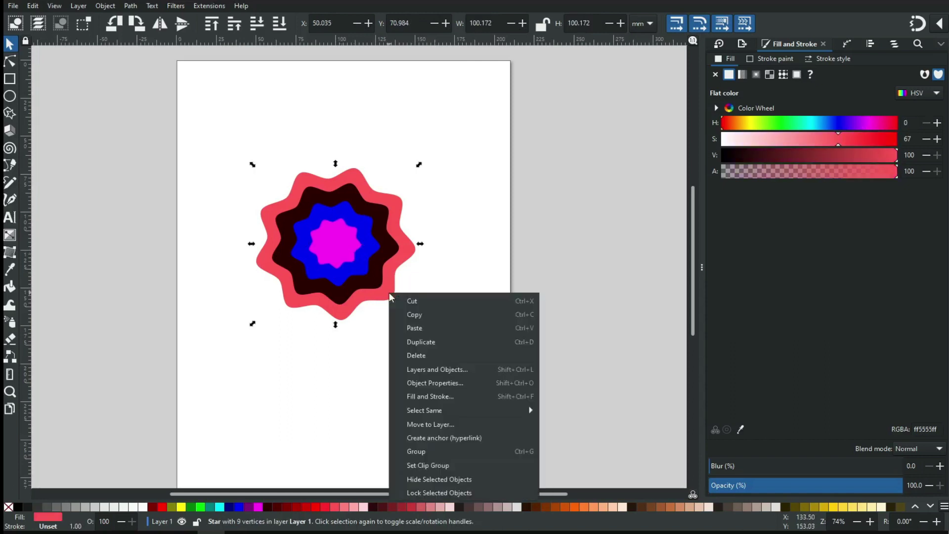
{"action": "left_click", "coordinate": [428, 341]}
{"action": "left_click_drag", "start_coordinate": [420, 323], "coordinate": [437, 342]}
{"action": "left_click", "coordinate": [210, 506]}
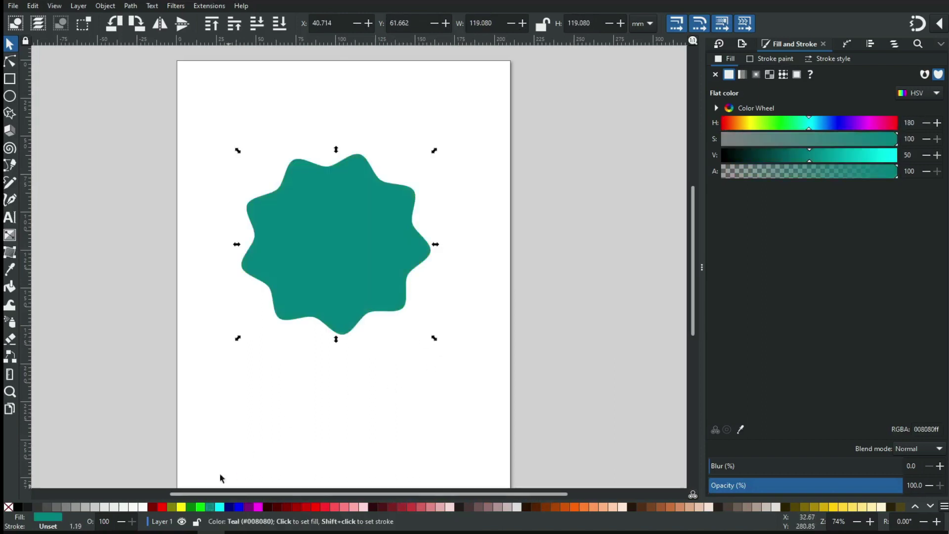
Step: Lower the teal star to the bottom so it forms the outer ring, then zoom in
{"action": "left_click", "coordinate": [105, 5]}
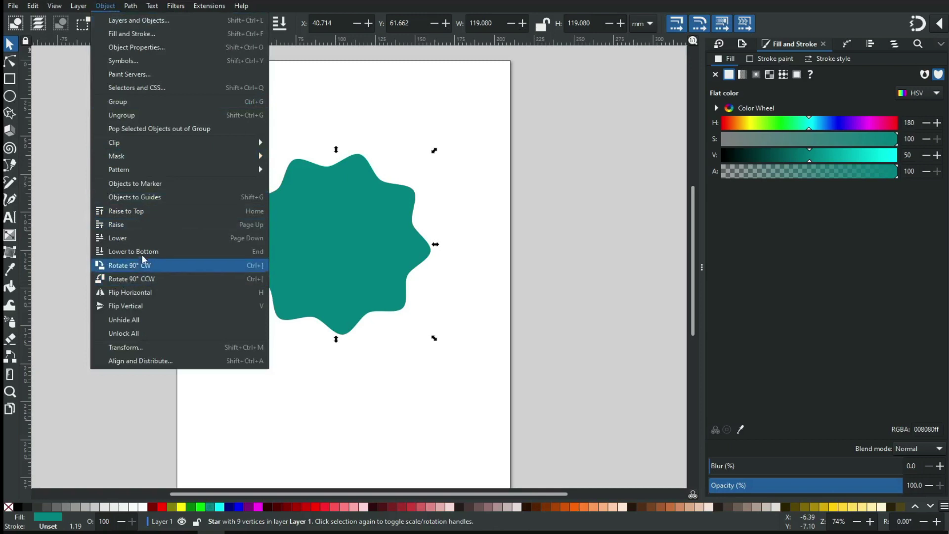
{"action": "left_click", "coordinate": [143, 254]}
{"action": "left_click", "coordinate": [407, 379]}
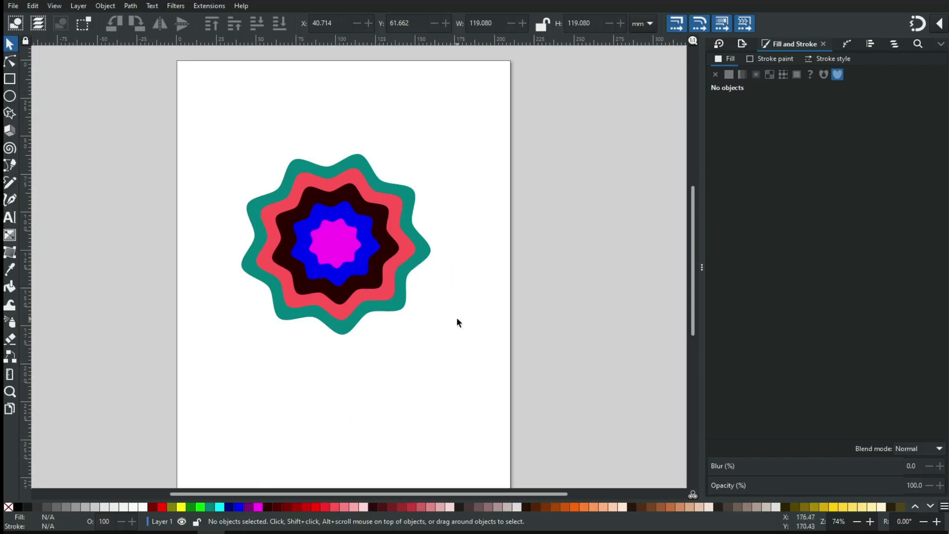
{"action": "key", "text": "z"}
{"action": "left_click_drag", "start_coordinate": [216, 135], "coordinate": [485, 357]}
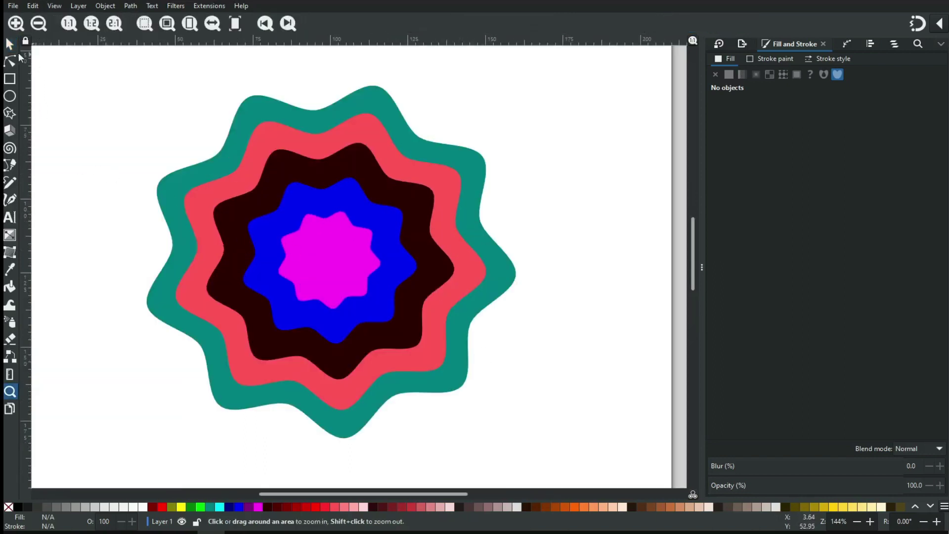
Step: Convert all five stacked stars to paths with Object to Path, then select the teal outer shape
{"action": "left_click", "coordinate": [10, 45]}
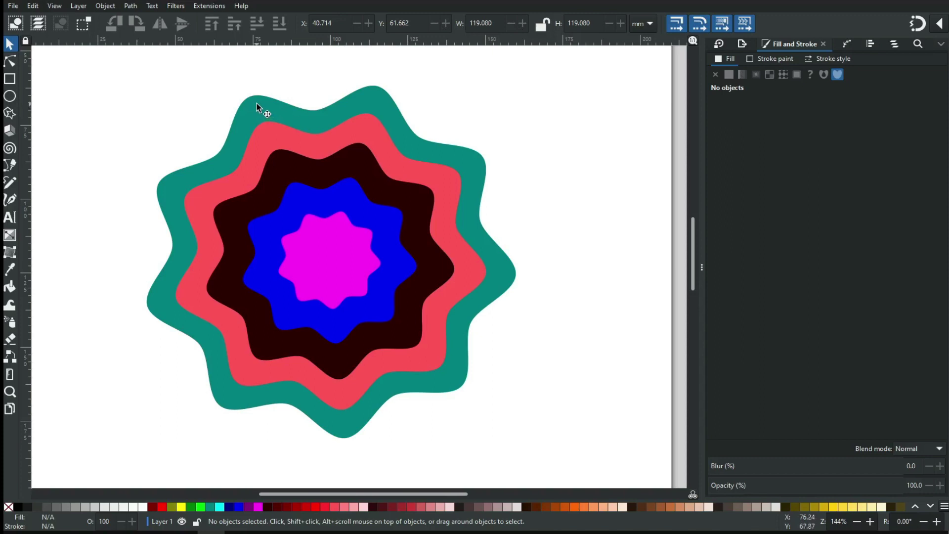
{"action": "mouse_move", "coordinate": [109, 67]}
{"action": "left_mouse_down"}
{"action": "mouse_move", "coordinate": [399, 181]}
{"action": "mouse_move", "coordinate": [569, 451]}
{"action": "left_mouse_up"}
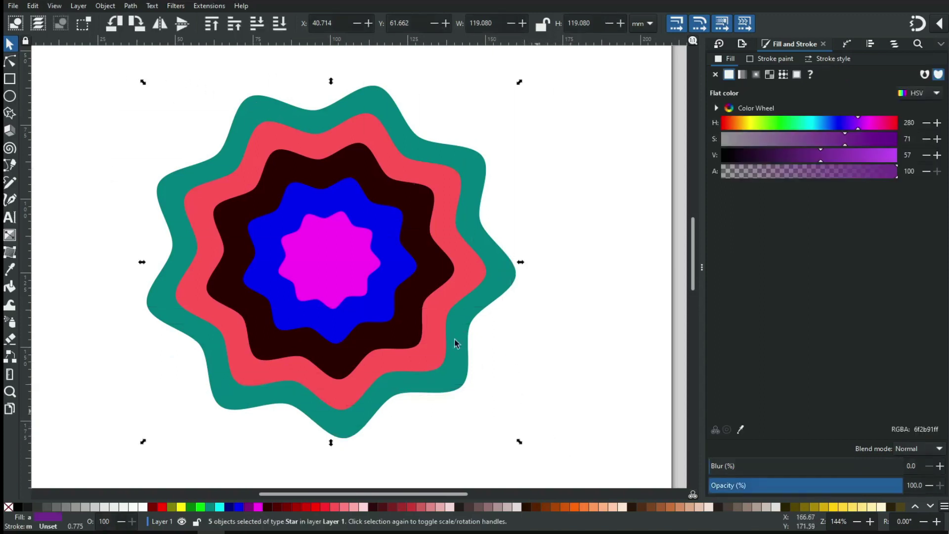
{"action": "left_click", "coordinate": [130, 6]}
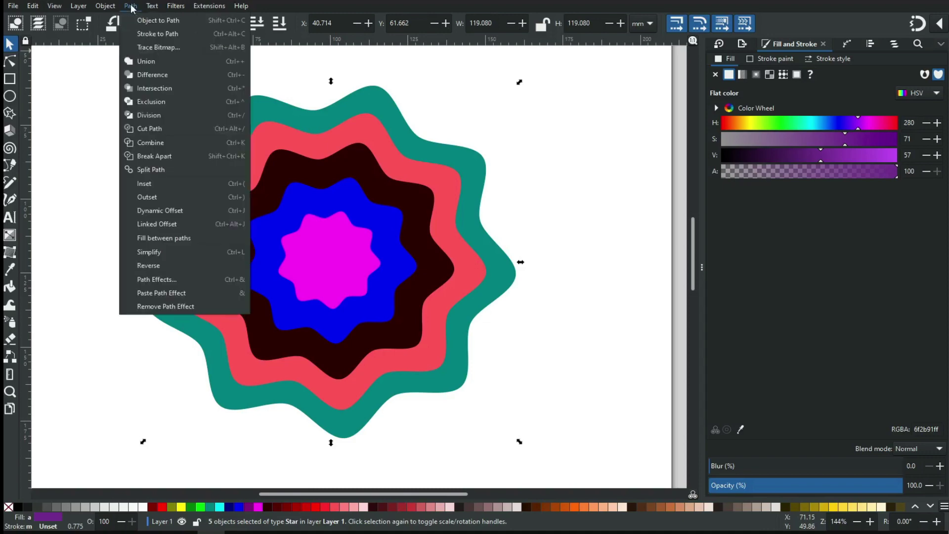
{"action": "left_click", "coordinate": [160, 21]}
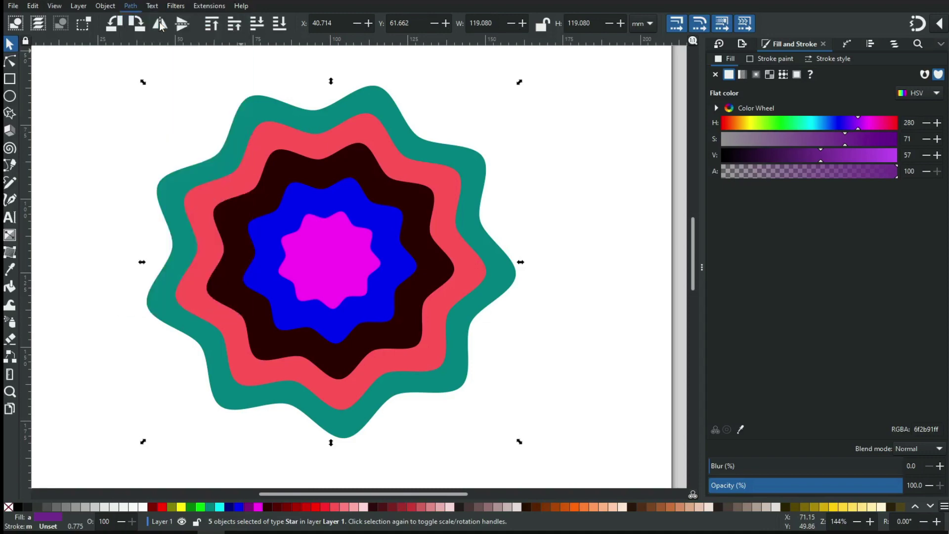
{"action": "left_click", "coordinate": [161, 133]}
{"action": "left_click", "coordinate": [215, 164]}
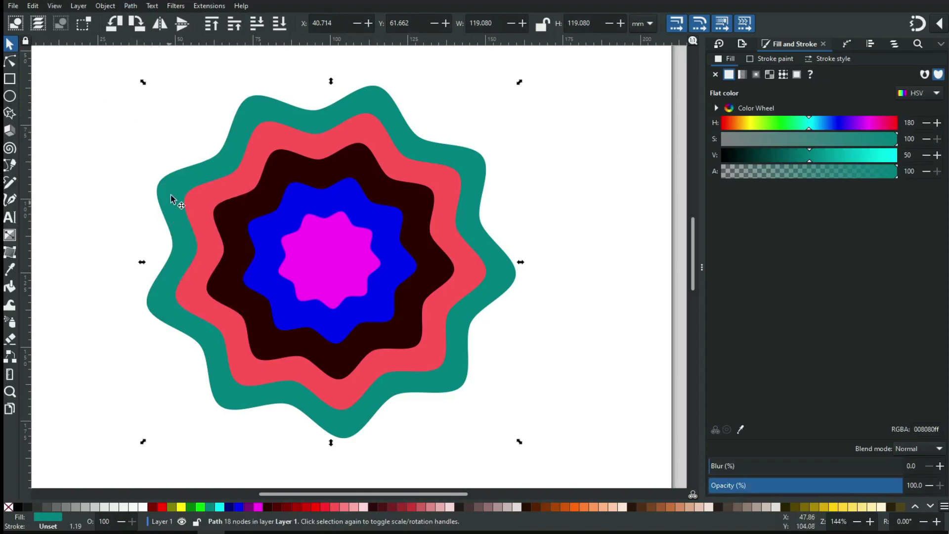
{"action": "left_click", "coordinate": [9, 305]}
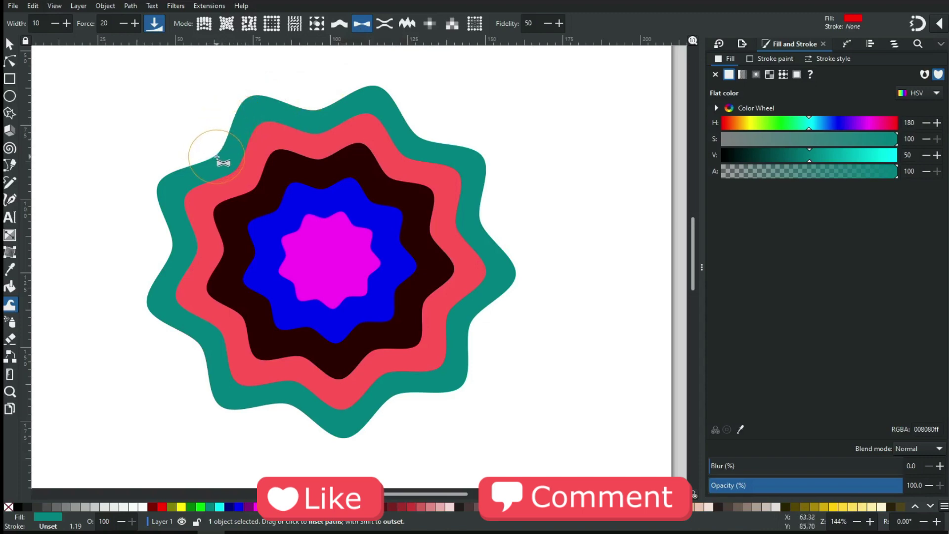
Step: Push-tweak the teal shape's top and lower-right edges into an irregular outline
{"action": "left_click", "coordinate": [339, 22]}
{"action": "mouse_move", "coordinate": [247, 100]}
{"action": "left_mouse_down"}
{"action": "mouse_move", "coordinate": [394, 134]}
{"action": "mouse_move", "coordinate": [503, 227]}
{"action": "left_mouse_up"}
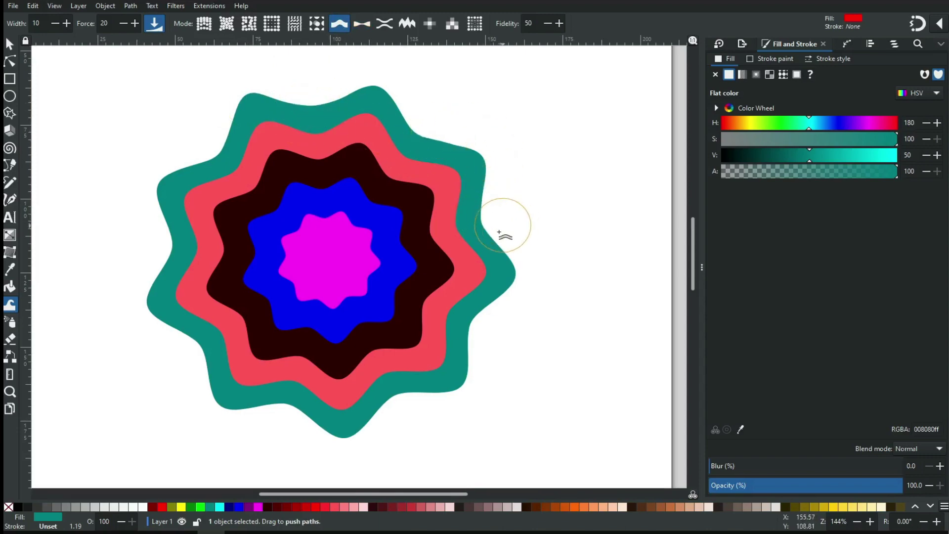
{"action": "mouse_move", "coordinate": [448, 327]}
{"action": "left_mouse_down"}
{"action": "mouse_move", "coordinate": [391, 402]}
{"action": "mouse_move", "coordinate": [376, 393]}
{"action": "left_mouse_up"}
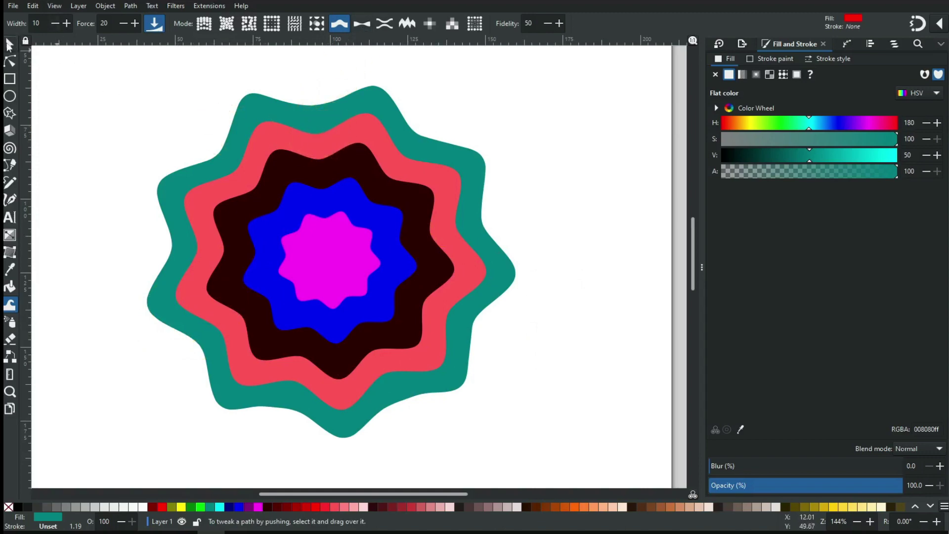
{"action": "key", "text": "s"}
{"action": "left_click", "coordinate": [277, 141]}
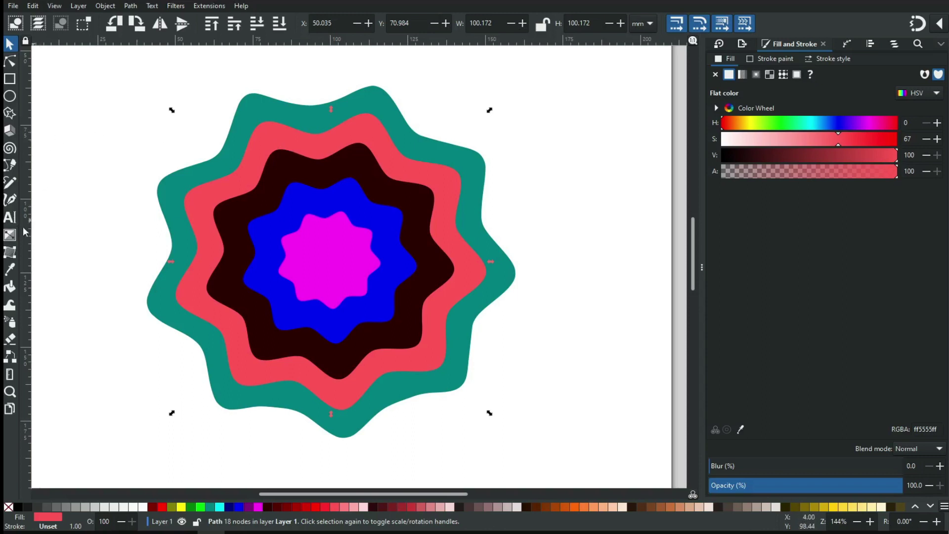
Step: Push-tweak the red and dark red layers' edges into irregular outlines
{"action": "left_click", "coordinate": [10, 304]}
{"action": "mouse_move", "coordinate": [313, 141]}
{"action": "left_mouse_down"}
{"action": "mouse_move", "coordinate": [337, 139]}
{"action": "mouse_move", "coordinate": [296, 144]}
{"action": "mouse_move", "coordinate": [435, 169]}
{"action": "mouse_move", "coordinate": [476, 197]}
{"action": "left_mouse_up"}
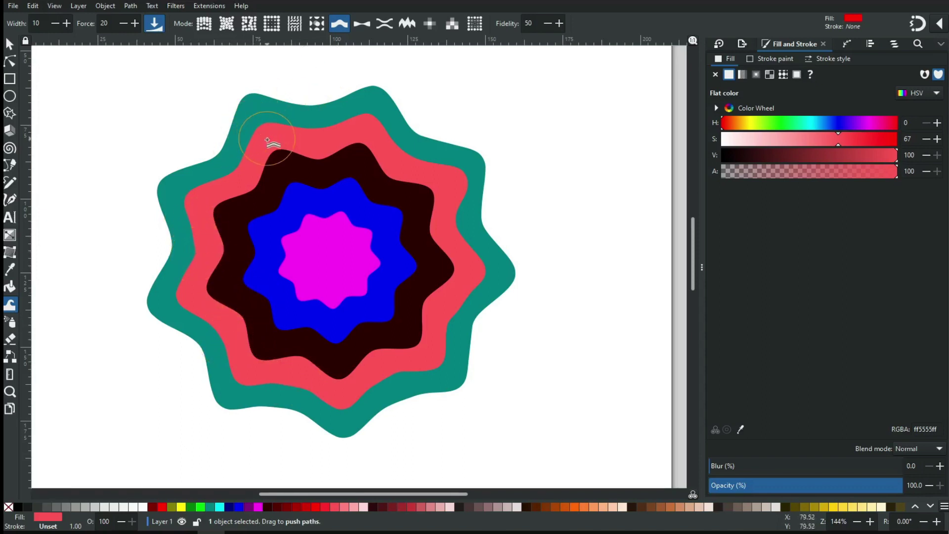
{"action": "left_click", "coordinate": [10, 43]}
{"action": "left_click", "coordinate": [359, 167]}
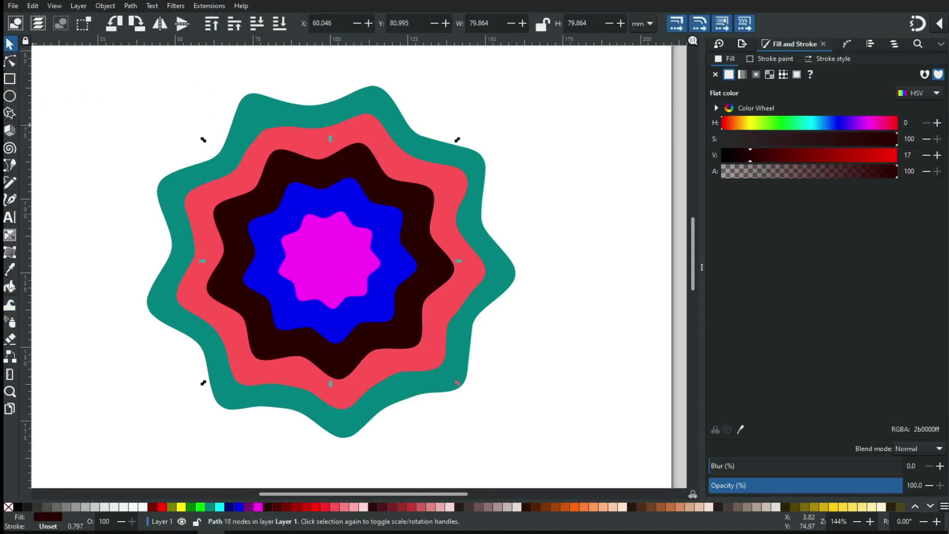
{"action": "left_click", "coordinate": [9, 304]}
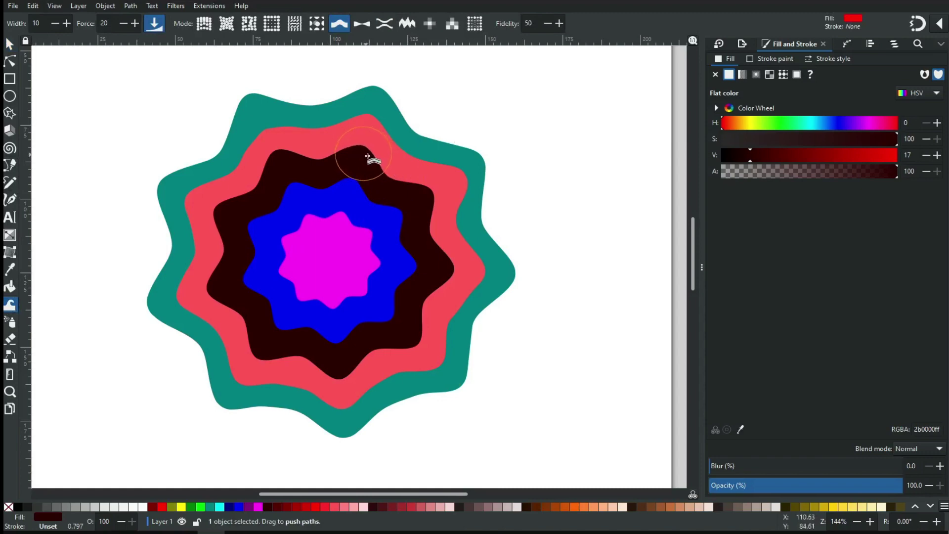
{"action": "mouse_move", "coordinate": [384, 174]}
{"action": "left_mouse_down"}
{"action": "mouse_move", "coordinate": [409, 200]}
{"action": "mouse_move", "coordinate": [423, 247]}
{"action": "mouse_move", "coordinate": [417, 313]}
{"action": "mouse_move", "coordinate": [377, 343]}
{"action": "mouse_move", "coordinate": [312, 340]}
{"action": "mouse_move", "coordinate": [254, 314]}
{"action": "mouse_move", "coordinate": [231, 260]}
{"action": "mouse_move", "coordinate": [233, 242]}
{"action": "left_mouse_up"}
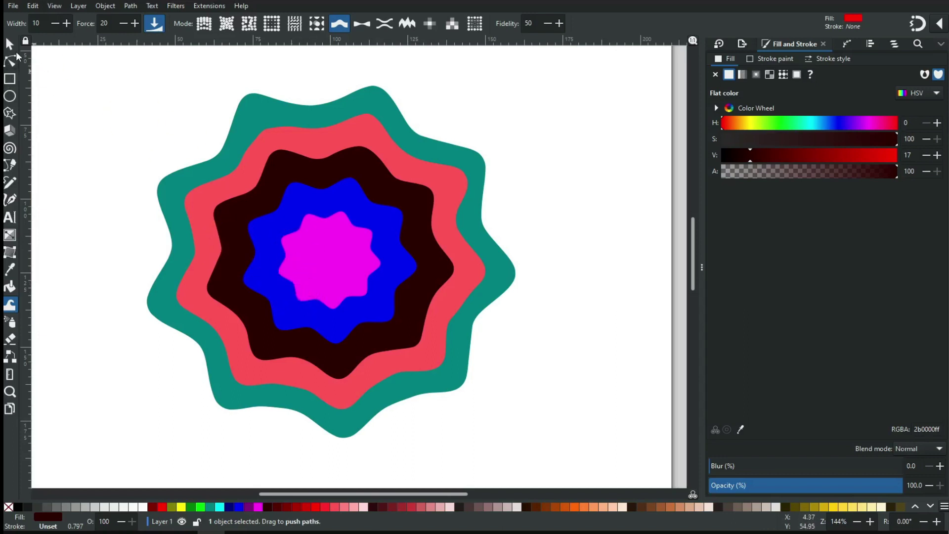
Step: Push-tweak the blue and magenta layers' edges, then deselect
{"action": "left_click", "coordinate": [10, 43]}
{"action": "left_click", "coordinate": [322, 205]}
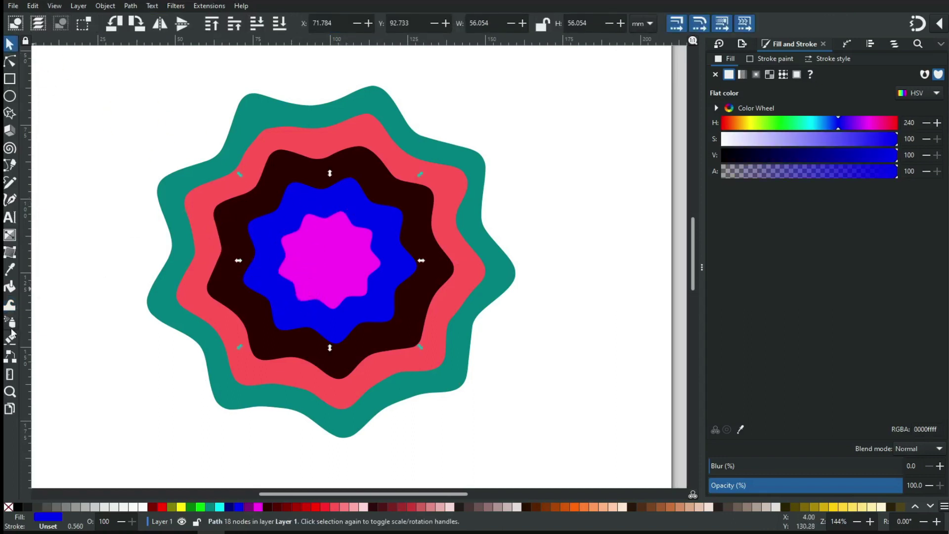
{"action": "left_click", "coordinate": [9, 304]}
{"action": "mouse_move", "coordinate": [295, 205]}
{"action": "left_mouse_down"}
{"action": "mouse_move", "coordinate": [250, 235]}
{"action": "mouse_move", "coordinate": [254, 263]}
{"action": "mouse_move", "coordinate": [257, 218]}
{"action": "mouse_move", "coordinate": [373, 217]}
{"action": "mouse_move", "coordinate": [398, 271]}
{"action": "mouse_move", "coordinate": [381, 310]}
{"action": "mouse_move", "coordinate": [263, 288]}
{"action": "mouse_move", "coordinate": [265, 254]}
{"action": "left_mouse_up"}
{"action": "left_click", "coordinate": [9, 44]}
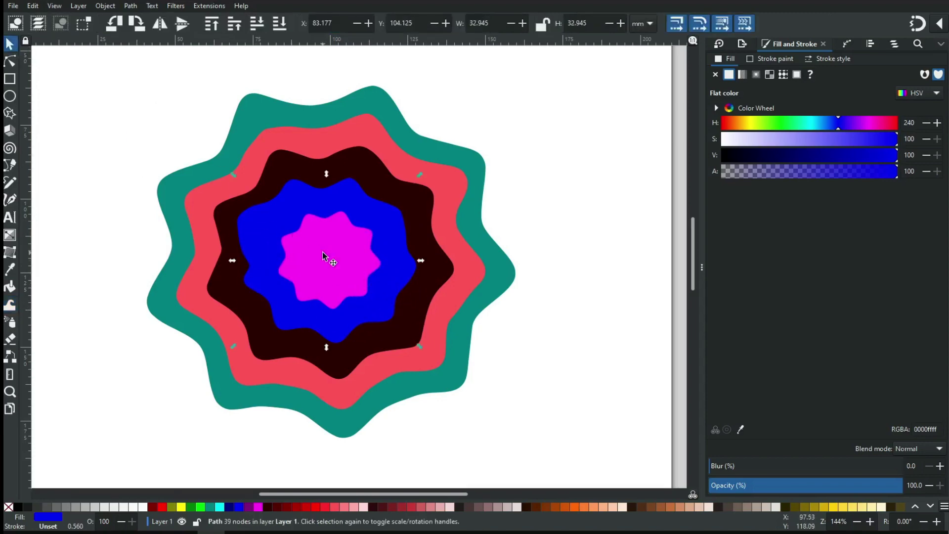
{"action": "left_click", "coordinate": [328, 260]}
{"action": "left_click", "coordinate": [10, 305]}
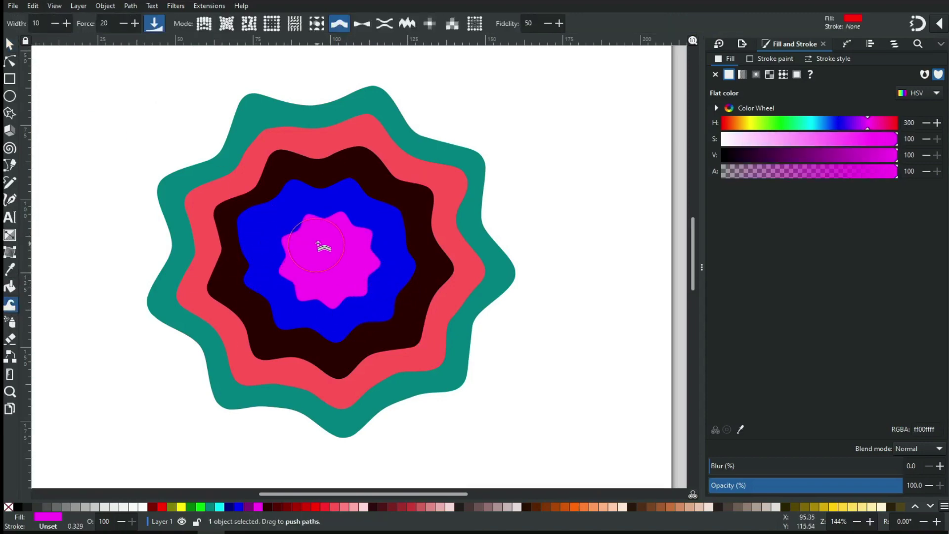
{"action": "mouse_move", "coordinate": [313, 247]}
{"action": "left_mouse_down"}
{"action": "mouse_move", "coordinate": [313, 289]}
{"action": "mouse_move", "coordinate": [345, 290]}
{"action": "mouse_move", "coordinate": [378, 251]}
{"action": "mouse_move", "coordinate": [353, 236]}
{"action": "left_mouse_up"}
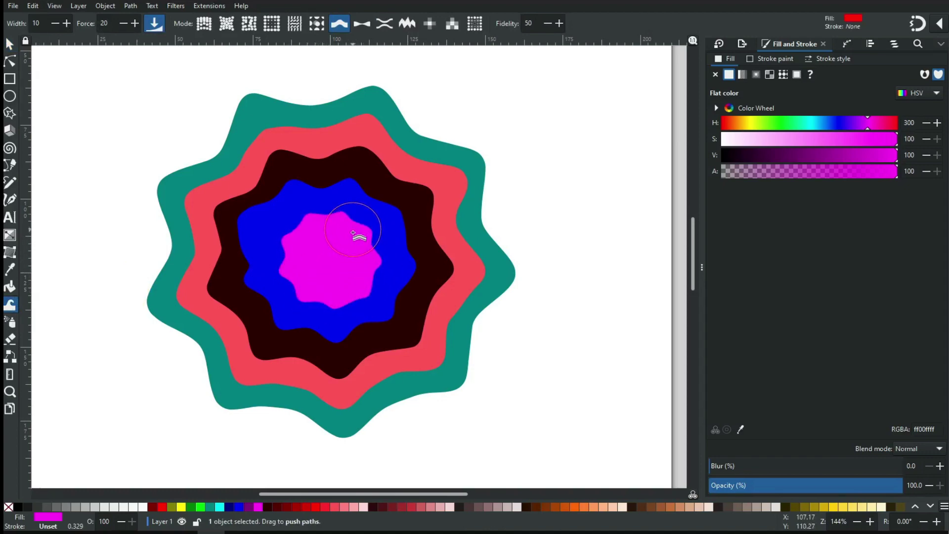
{"action": "key", "text": "s"}
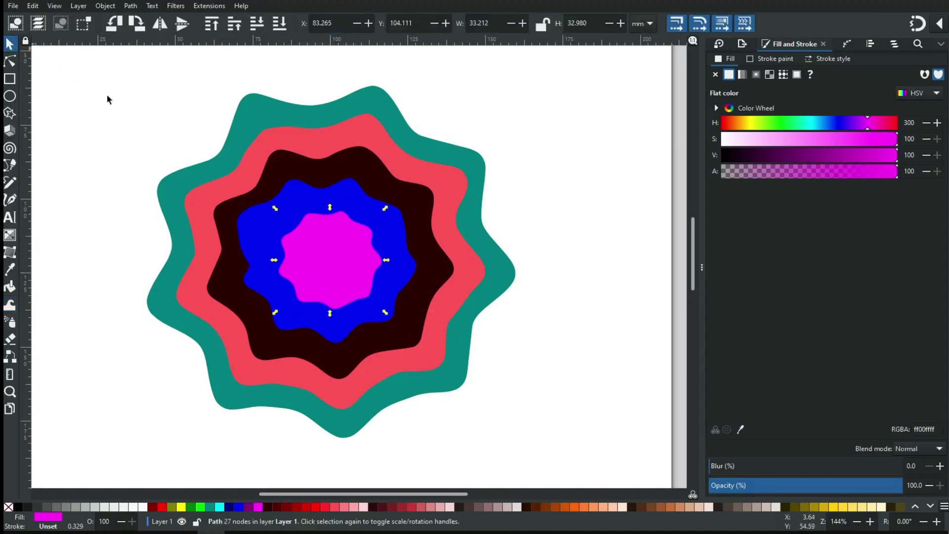
{"action": "key", "text": "Escape"}
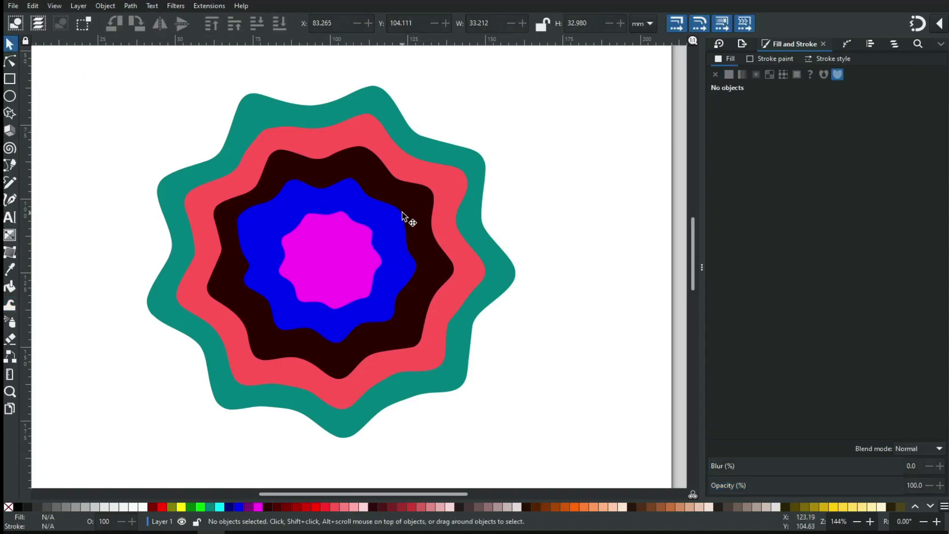
Step: Move the whole star stack down and to the right on the page
{"action": "key", "text": "minus"}
{"action": "key", "text": "minus"}
{"action": "key", "text": "minus"}
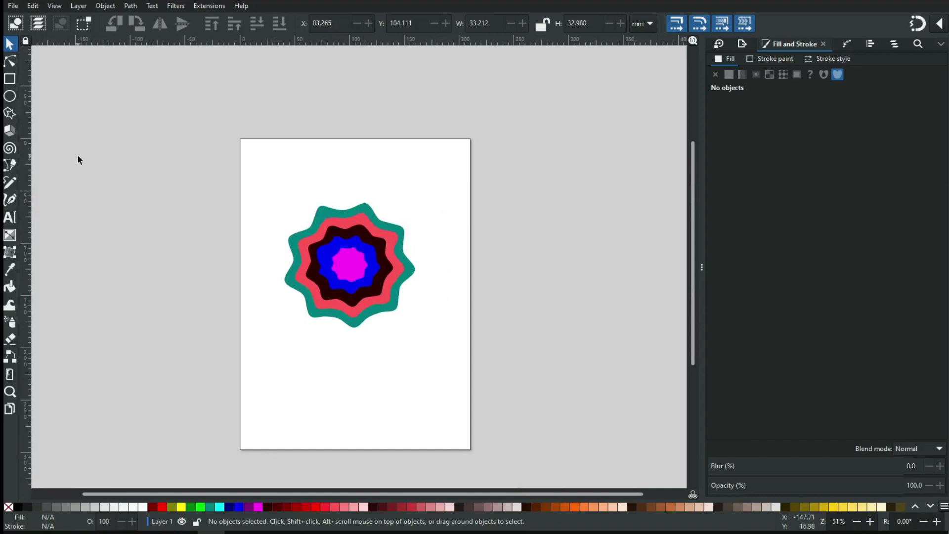
{"action": "left_click_drag", "start_coordinate": [231, 182], "coordinate": [455, 336]}
{"action": "left_click_drag", "start_coordinate": [365, 278], "coordinate": [397, 338]}
{"action": "key", "text": "Escape"}
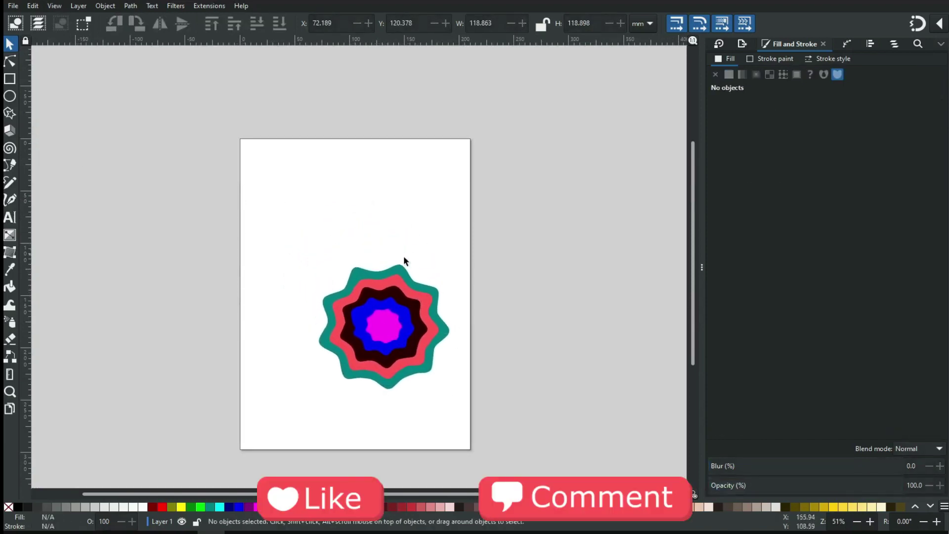
{"action": "key", "text": "z"}
{"action": "left_click_drag", "start_coordinate": [183, 125], "coordinate": [555, 366]}
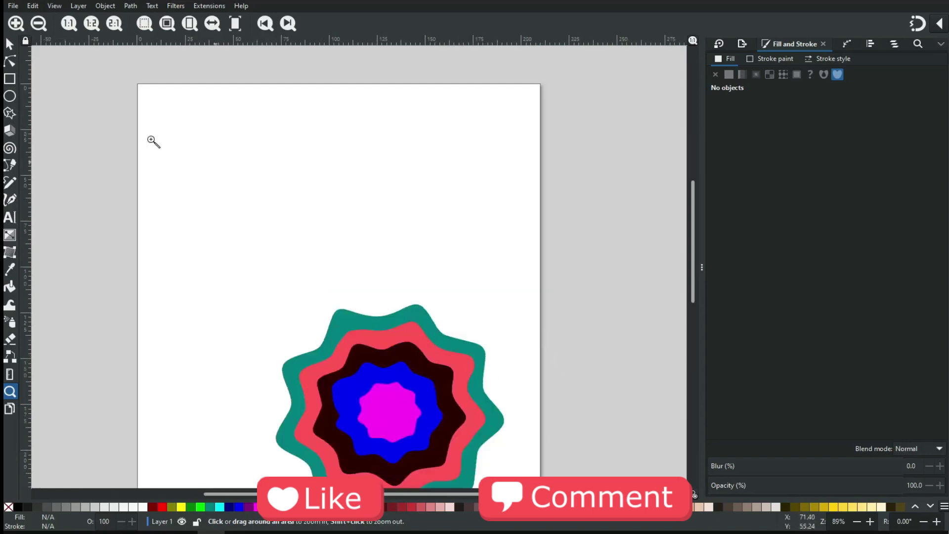
Step: Draw a teal rectangle and size it into the page's top-left corner
{"action": "left_click", "coordinate": [11, 80]}
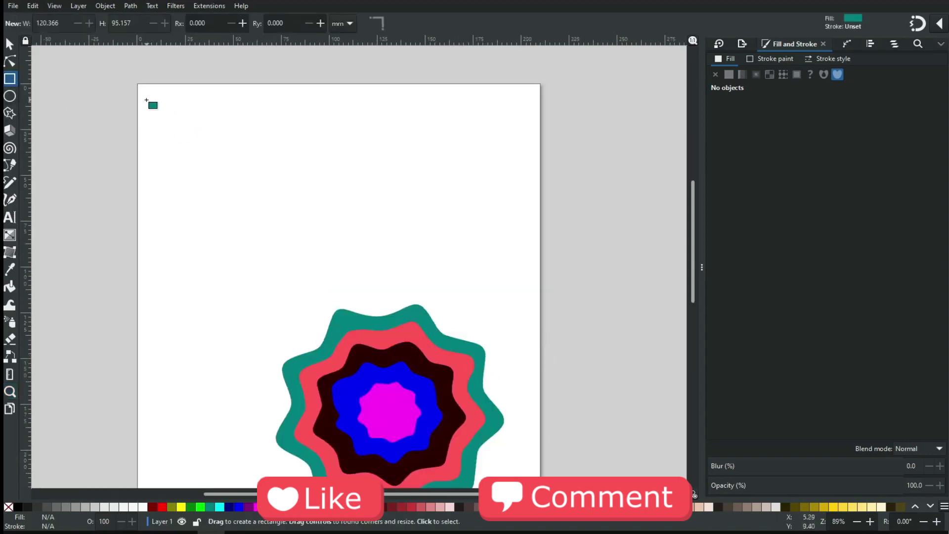
{"action": "left_click_drag", "start_coordinate": [147, 97], "coordinate": [386, 244]}
{"action": "left_click", "coordinate": [10, 45]}
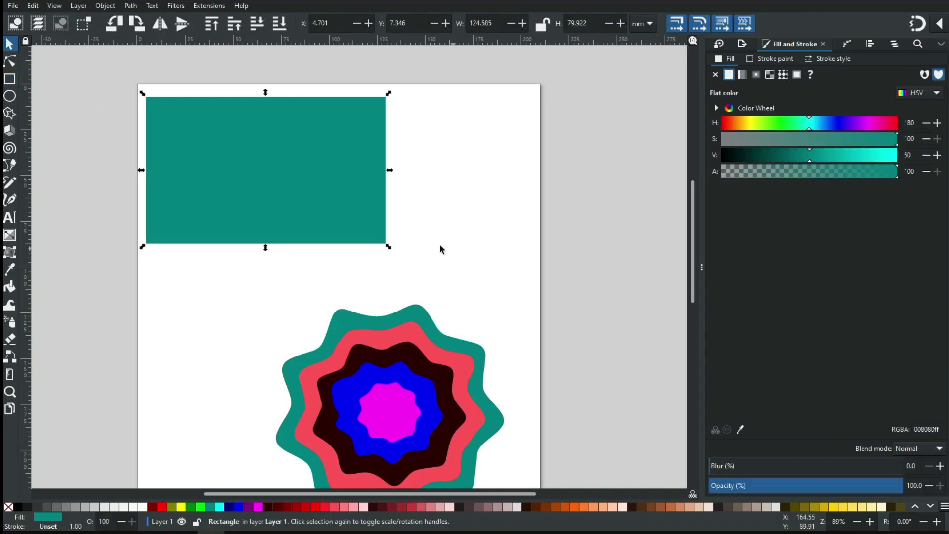
{"action": "left_click_drag", "start_coordinate": [390, 249], "coordinate": [328, 209]}
{"action": "left_click_drag", "start_coordinate": [257, 168], "coordinate": [200, 129]}
Step: Duplicate the rectangle twice to fill the top row of three
{"action": "right_click", "coordinate": [200, 129]}
{"action": "left_click", "coordinate": [237, 182]}
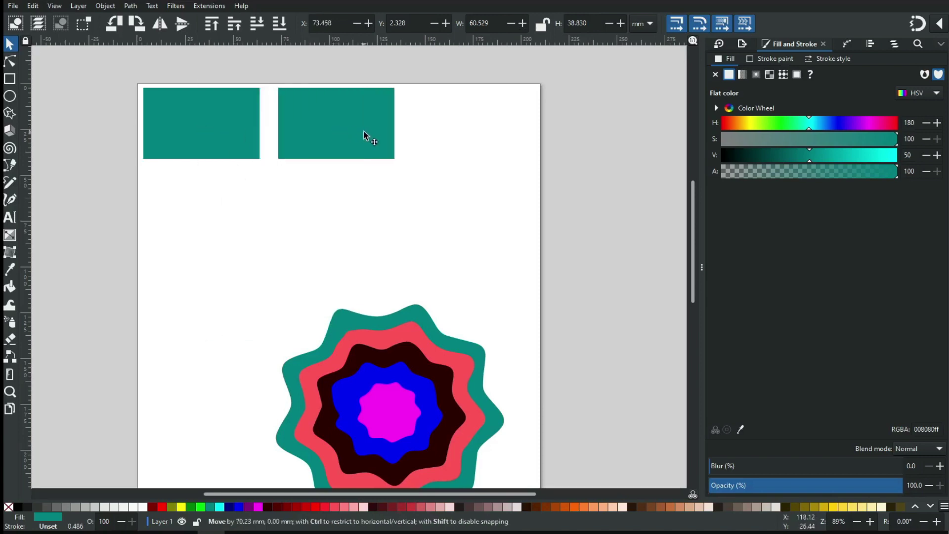
{"action": "left_click_drag", "start_coordinate": [335, 134], "coordinate": [357, 134]}
{"action": "right_click", "coordinate": [359, 137]}
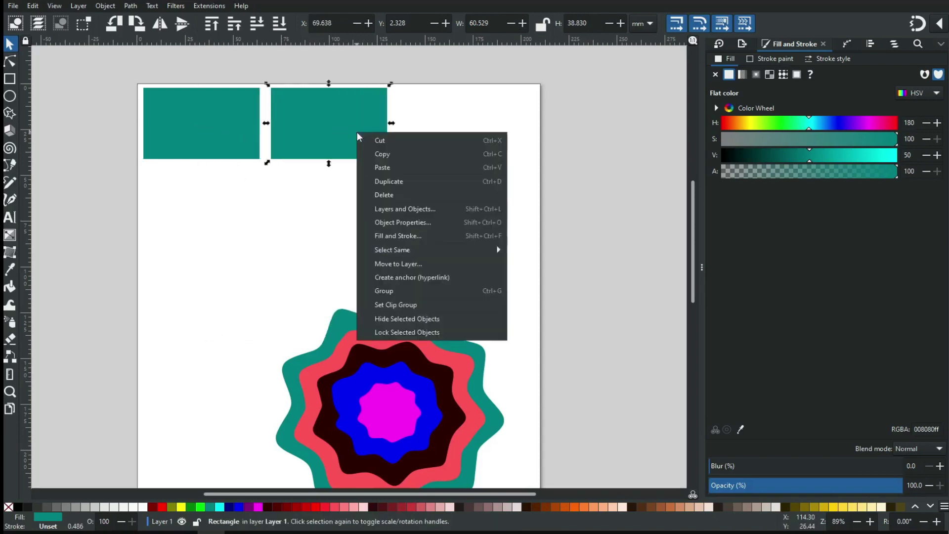
{"action": "left_click", "coordinate": [391, 181]}
{"action": "left_click_drag", "start_coordinate": [348, 130], "coordinate": [479, 133]}
Step: Add two more rectangle copies as a second row beneath, giving five 60.529 × 38.830 mm rectangles
{"action": "right_click", "coordinate": [477, 134]}
{"action": "left_click", "coordinate": [494, 179]}
{"action": "mouse_move", "coordinate": [421, 146]}
{"action": "left_mouse_down"}
{"action": "mouse_move", "coordinate": [217, 231]}
{"action": "mouse_move", "coordinate": [179, 236]}
{"action": "left_mouse_up"}
{"action": "right_click", "coordinate": [179, 235]}
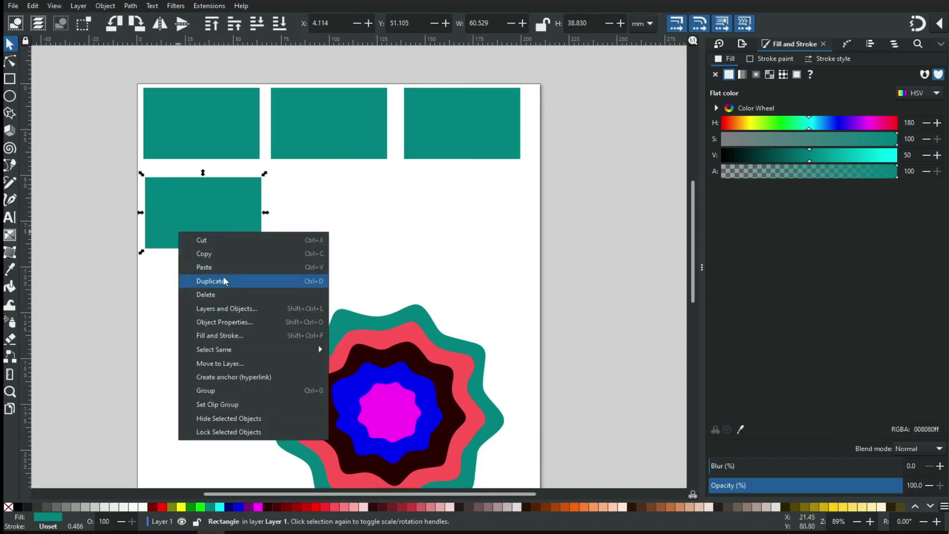
{"action": "left_click", "coordinate": [223, 278]}
{"action": "mouse_move", "coordinate": [206, 232]}
{"action": "left_mouse_down"}
{"action": "mouse_move", "coordinate": [344, 233]}
{"action": "mouse_move", "coordinate": [336, 233]}
{"action": "left_mouse_up"}
{"action": "left_click", "coordinate": [431, 258]}
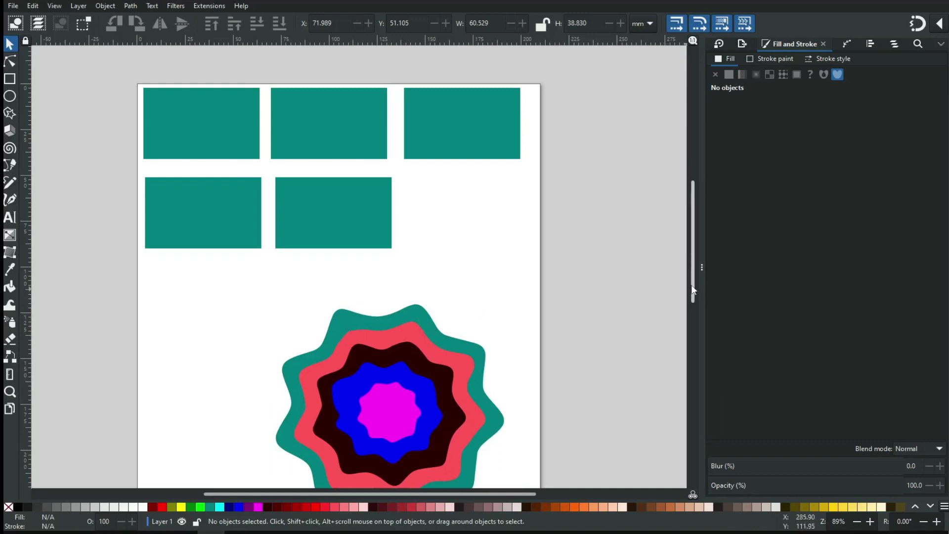
{"action": "scroll", "coordinate": [693, 294], "scroll_direction": "down", "scroll_amount": 2}
Step: Union the star layers into one black wavy shape and scale it to 31.124 mm wide
{"action": "mouse_move", "coordinate": [261, 252]}
{"action": "left_mouse_down"}
{"action": "mouse_move", "coordinate": [515, 500]}
{"action": "mouse_move", "coordinate": [532, 499]}
{"action": "left_mouse_up"}
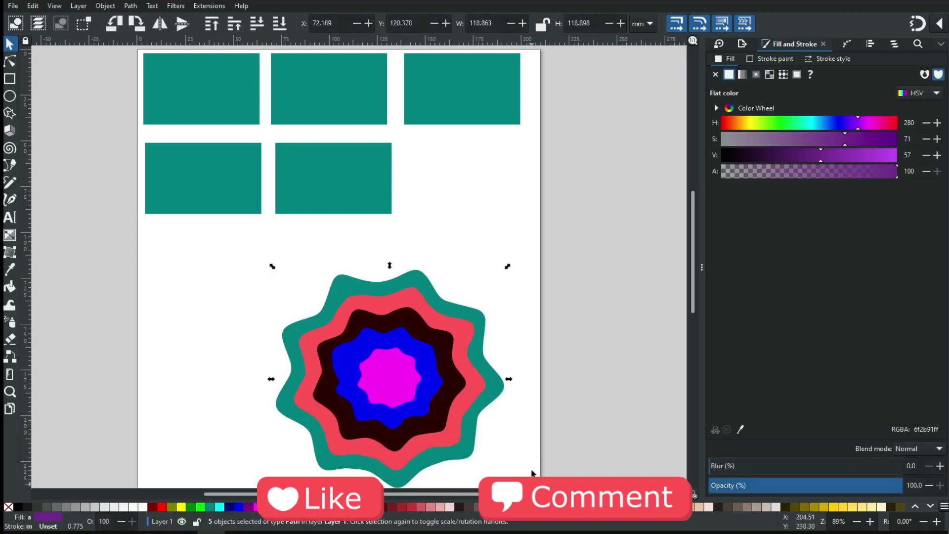
{"action": "key", "text": "ctrl+plus"}
{"action": "left_click", "coordinate": [563, 284]}
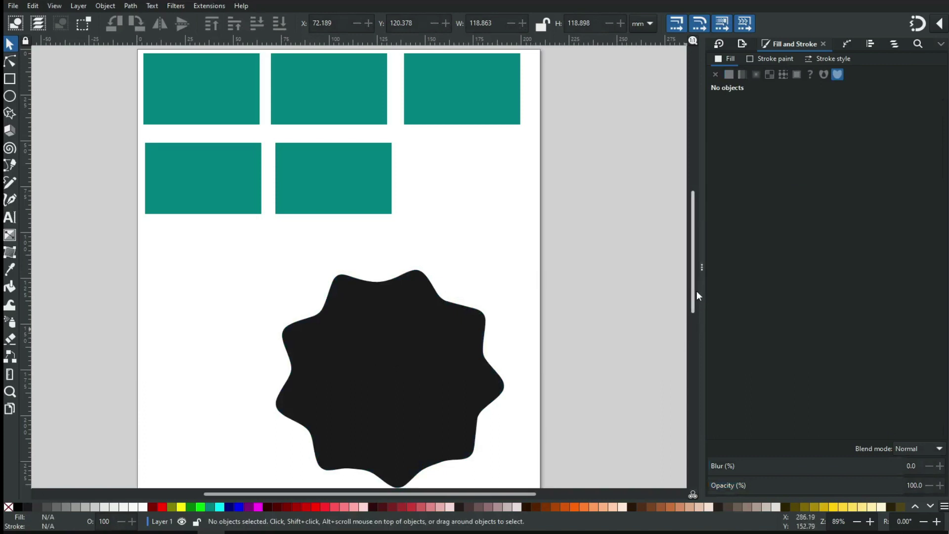
{"action": "left_click_drag", "start_coordinate": [696, 288], "coordinate": [692, 273]}
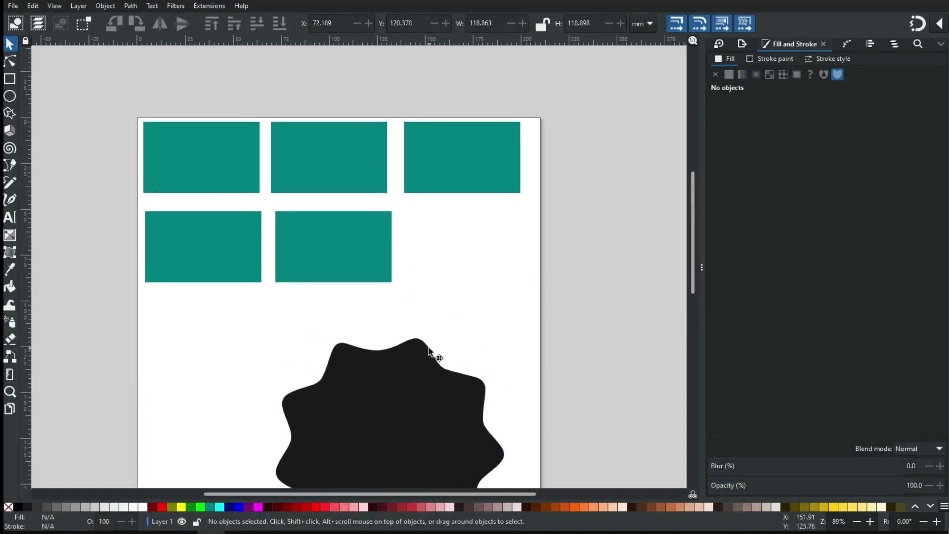
{"action": "left_click", "coordinate": [418, 346]}
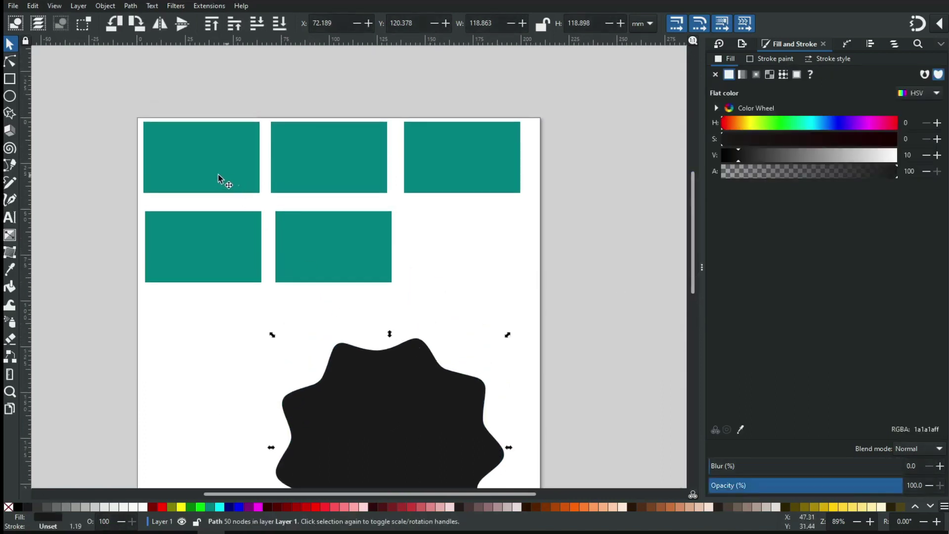
{"action": "left_click", "coordinate": [423, 294]}
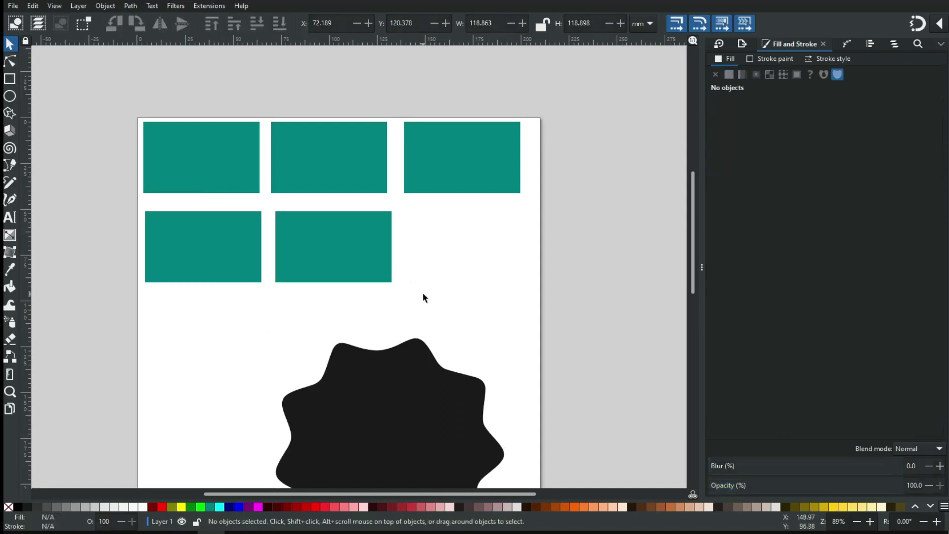
{"action": "key", "text": "minus"}
{"action": "left_click_drag", "start_coordinate": [287, 301], "coordinate": [486, 487]}
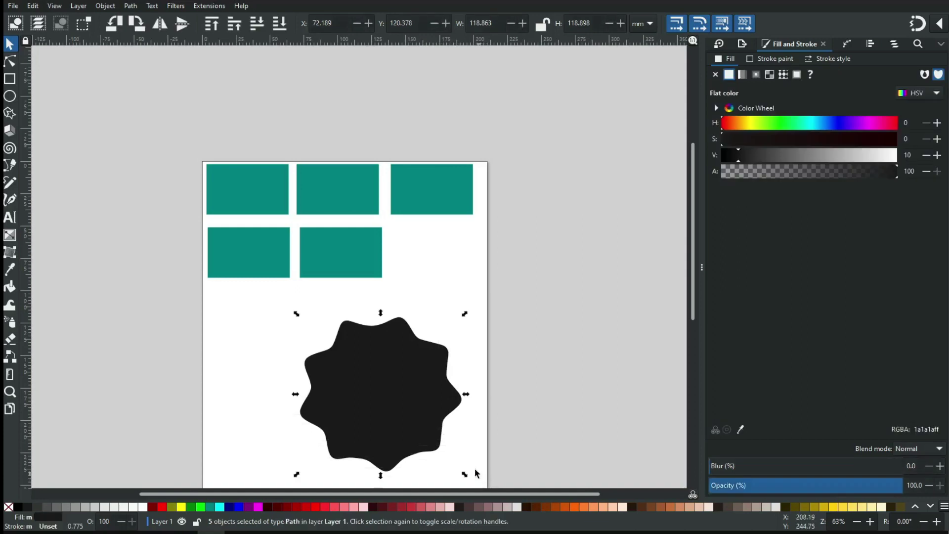
{"action": "mouse_move", "coordinate": [464, 476]}
{"action": "left_mouse_down"}
{"action": "mouse_move", "coordinate": [250, 204]}
{"action": "mouse_move", "coordinate": [250, 190]}
{"action": "left_mouse_up"}
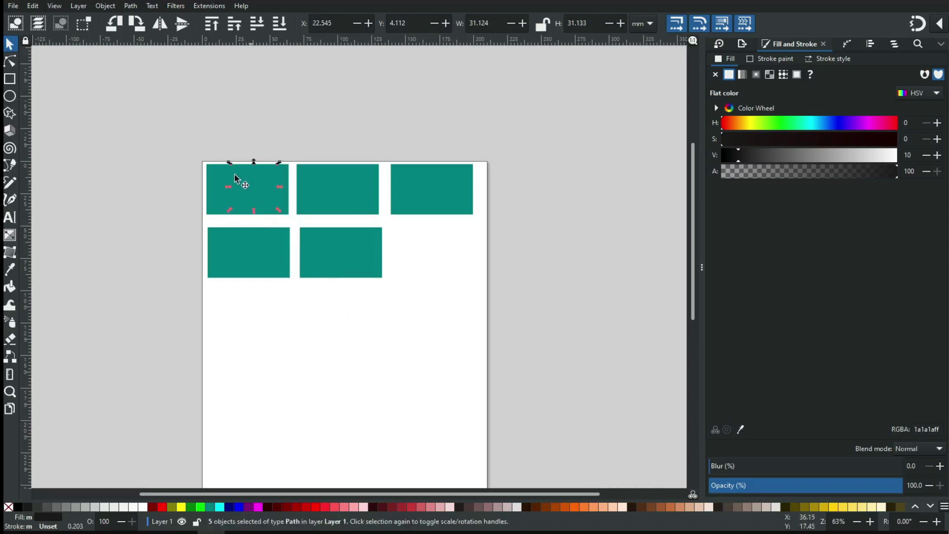
Step: Raise the black star above the teal rectangle and reposition it within the first rectangle
{"action": "left_click", "coordinate": [105, 5]}
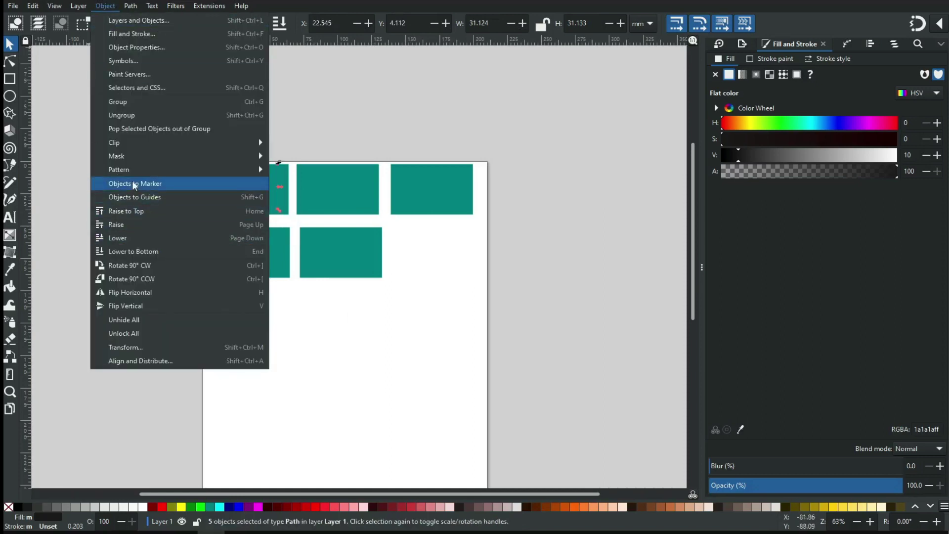
{"action": "left_click", "coordinate": [127, 210]}
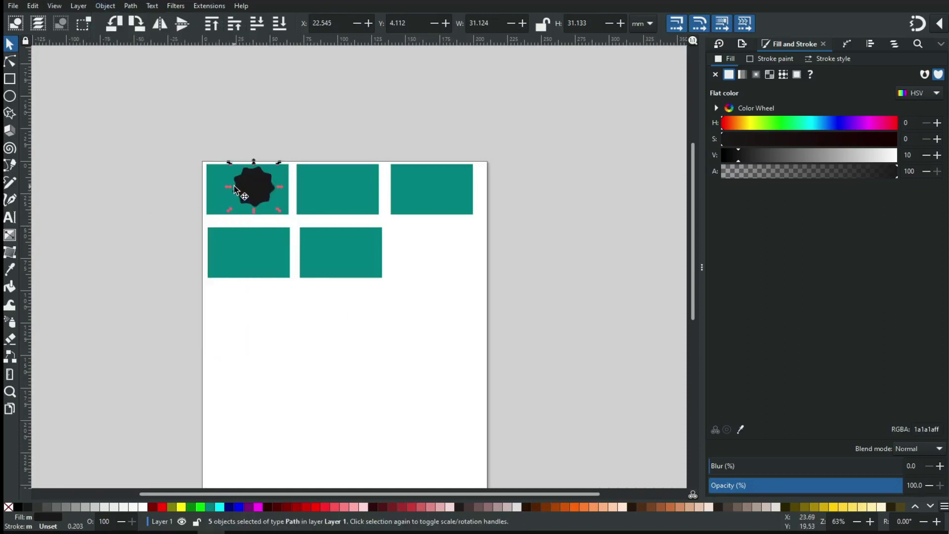
{"action": "key", "text": "z"}
{"action": "left_click_drag", "start_coordinate": [186, 144], "coordinate": [341, 262]}
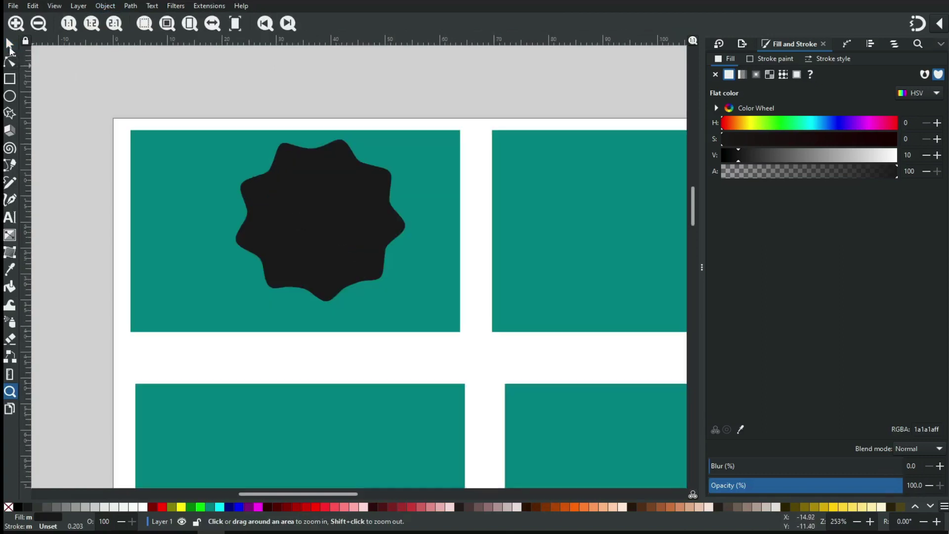
{"action": "left_click", "coordinate": [10, 47]}
{"action": "left_click_drag", "start_coordinate": [315, 204], "coordinate": [290, 217]}
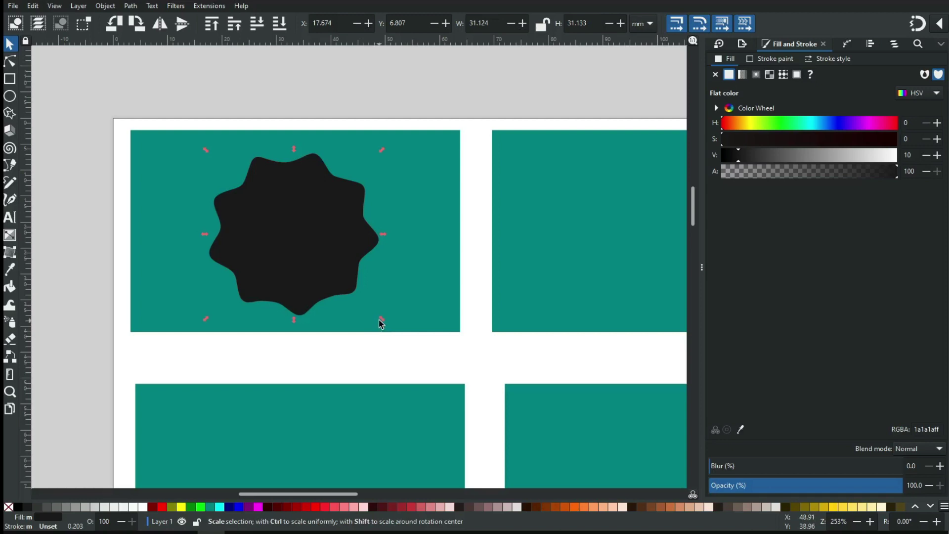
Step: Shrink the star stack to 24.580 mm and move it below the rectangles
{"action": "left_click_drag", "start_coordinate": [382, 320], "coordinate": [369, 306]}
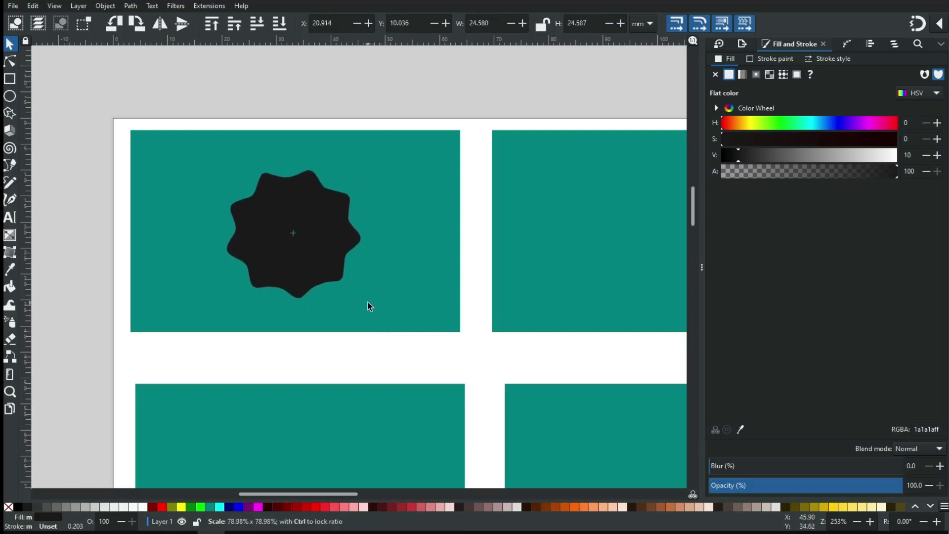
{"action": "left_click_drag", "start_coordinate": [369, 305], "coordinate": [369, 305]}
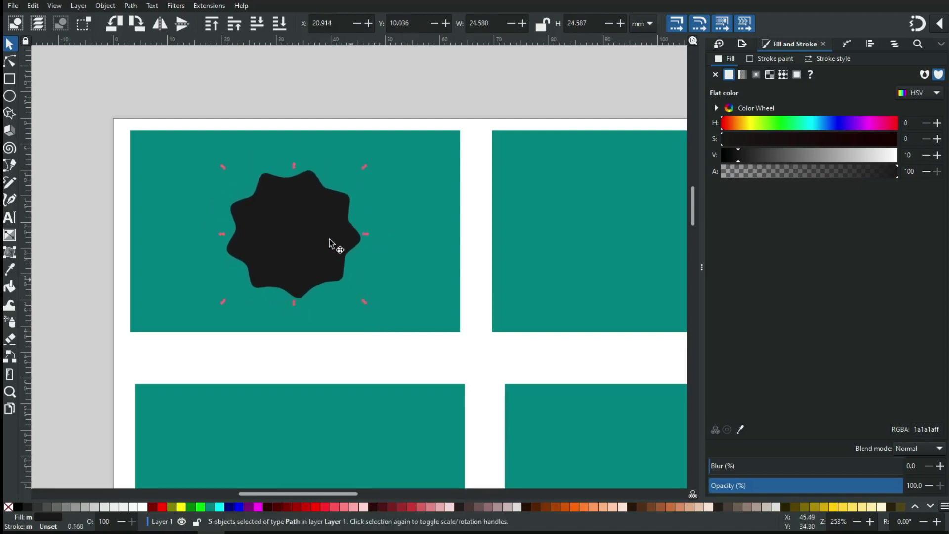
{"action": "scroll", "coordinate": [322, 286], "scroll_direction": "down", "scroll_amount": 4}
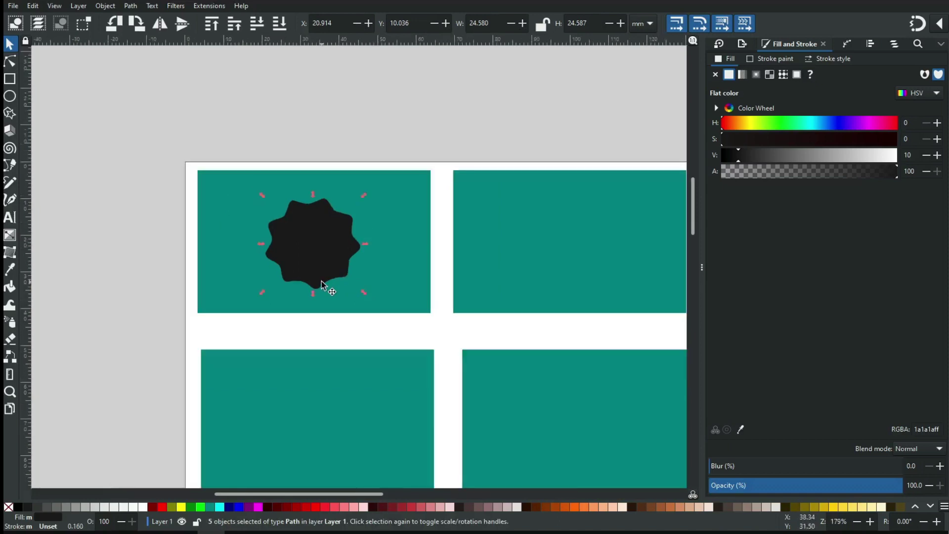
{"action": "left_click_drag", "start_coordinate": [370, 298], "coordinate": [445, 390]}
{"action": "left_click", "coordinate": [503, 384]}
{"action": "key", "text": "z"}
{"action": "left_click_drag", "start_coordinate": [285, 221], "coordinate": [598, 413]}
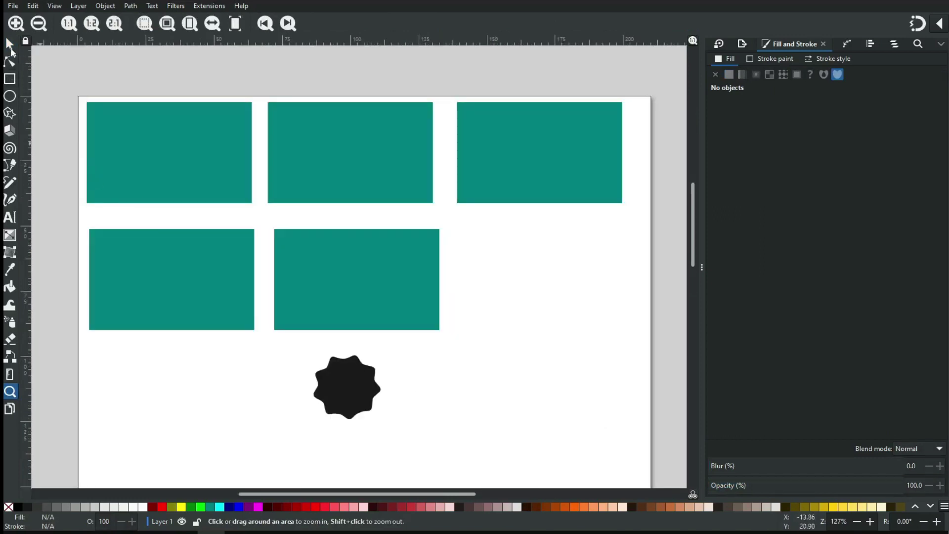
Step: Spread the five black stars apart below the rectangles, then add the top-left rectangle to the selection
{"action": "left_click", "coordinate": [10, 47]}
{"action": "left_click", "coordinate": [361, 389]}
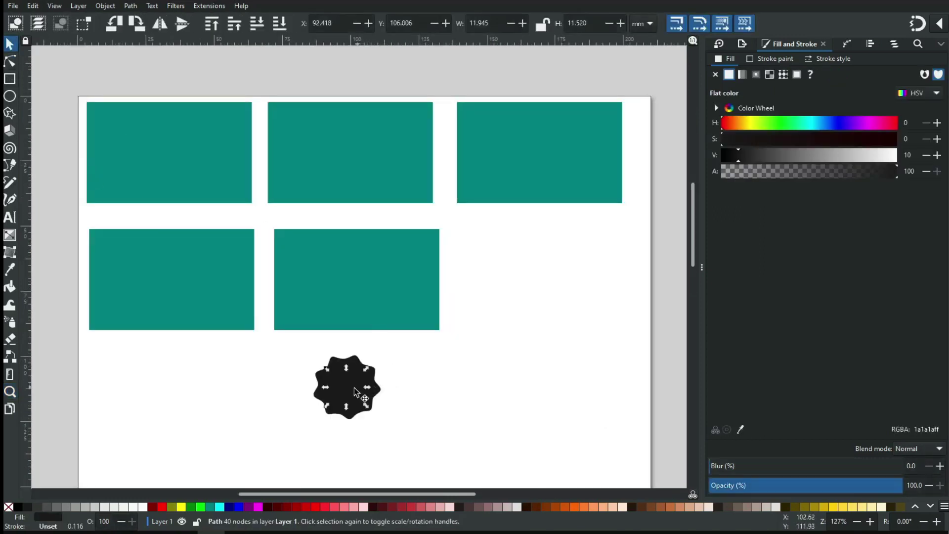
{"action": "left_click_drag", "start_coordinate": [360, 390], "coordinate": [477, 394]}
{"action": "left_click_drag", "start_coordinate": [356, 394], "coordinate": [227, 396]}
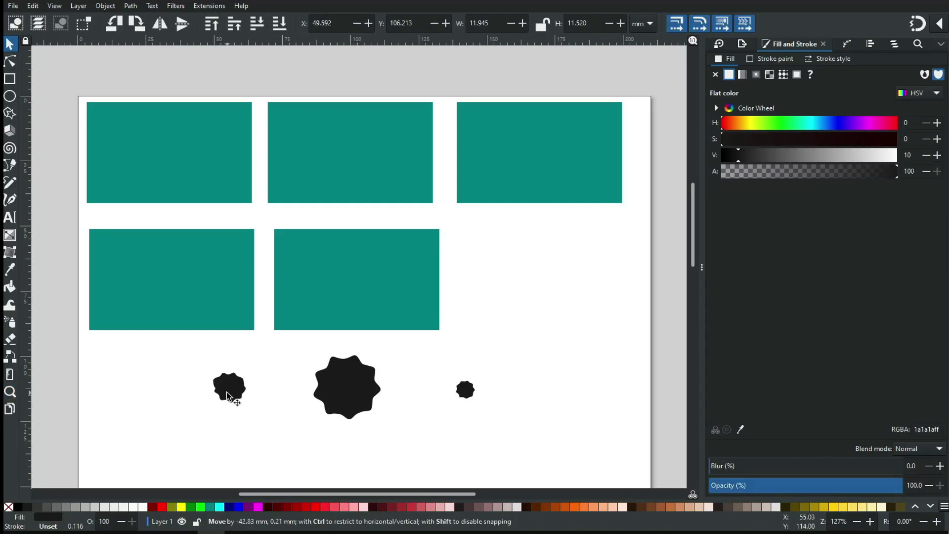
{"action": "left_click_drag", "start_coordinate": [360, 394], "coordinate": [420, 413]}
{"action": "left_click_drag", "start_coordinate": [348, 395], "coordinate": [507, 368]}
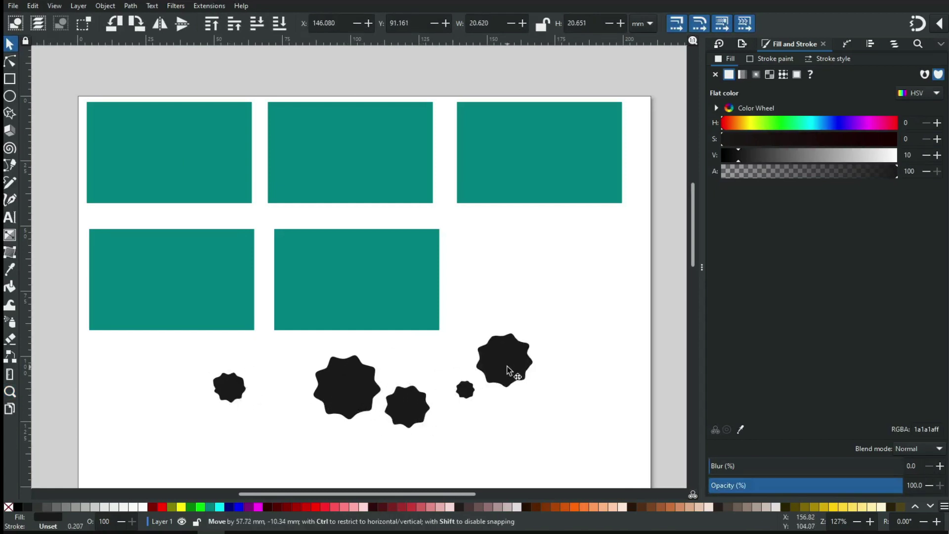
{"action": "left_click_drag", "start_coordinate": [360, 381], "coordinate": [331, 405]}
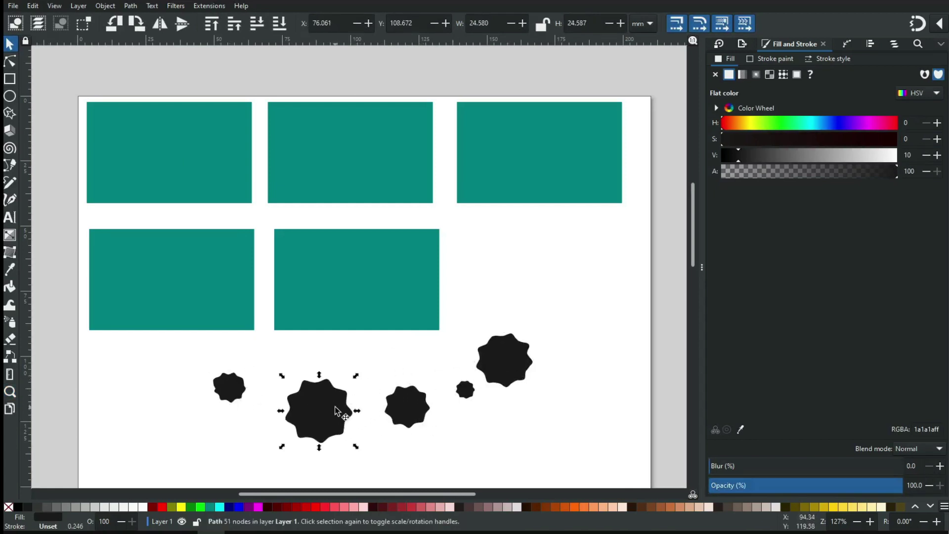
{"action": "left_click", "coordinate": [180, 173], "text": "shift"}
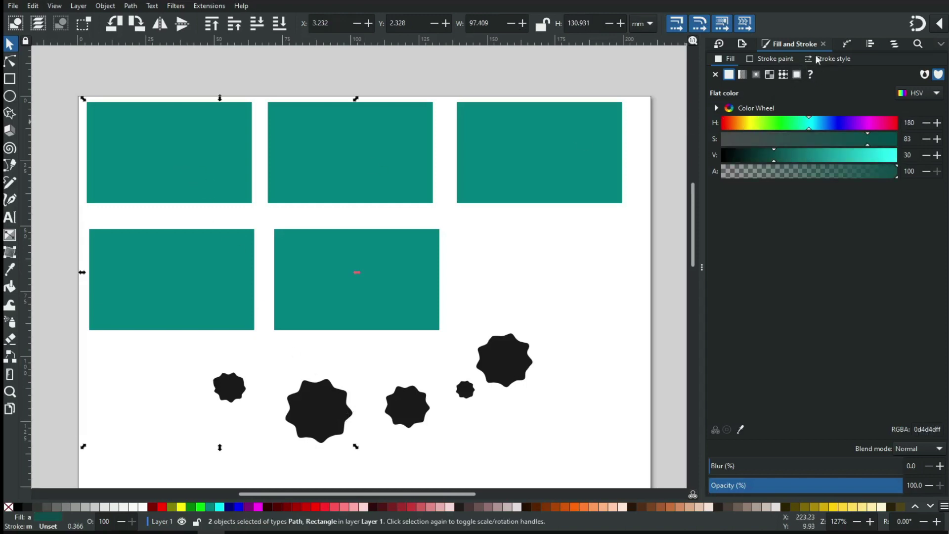
Step: Undo a stray alignment and set Align and Distribute relative to the last selected object
{"action": "left_click", "coordinate": [869, 45]}
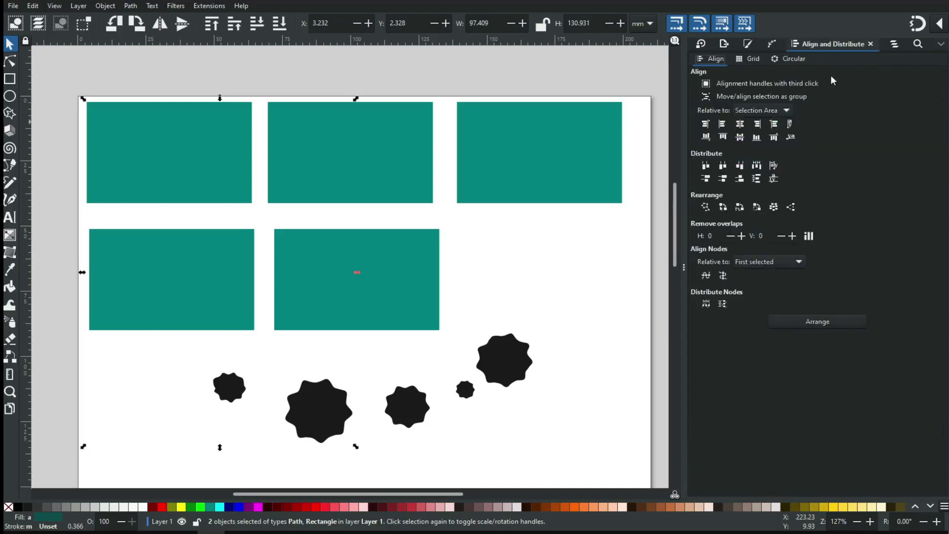
{"action": "left_click", "coordinate": [743, 126]}
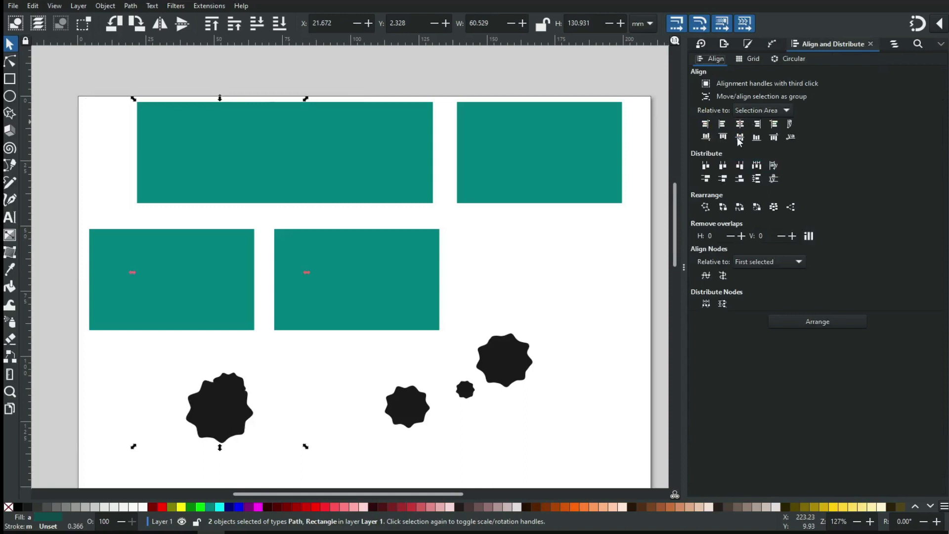
{"action": "key", "text": "ctrl+z"}
{"action": "key", "text": "ctrl+z"}
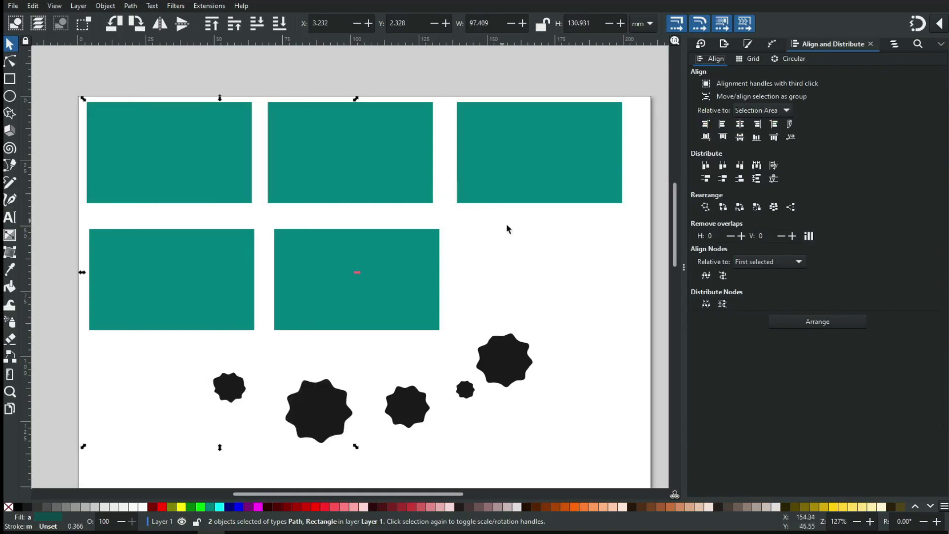
{"action": "key", "text": "Escape"}
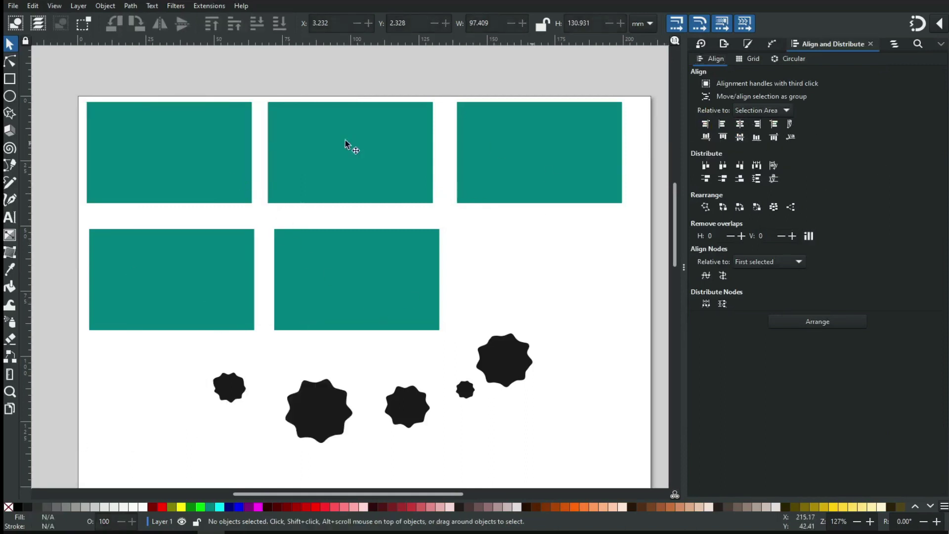
{"action": "left_click", "coordinate": [769, 110]}
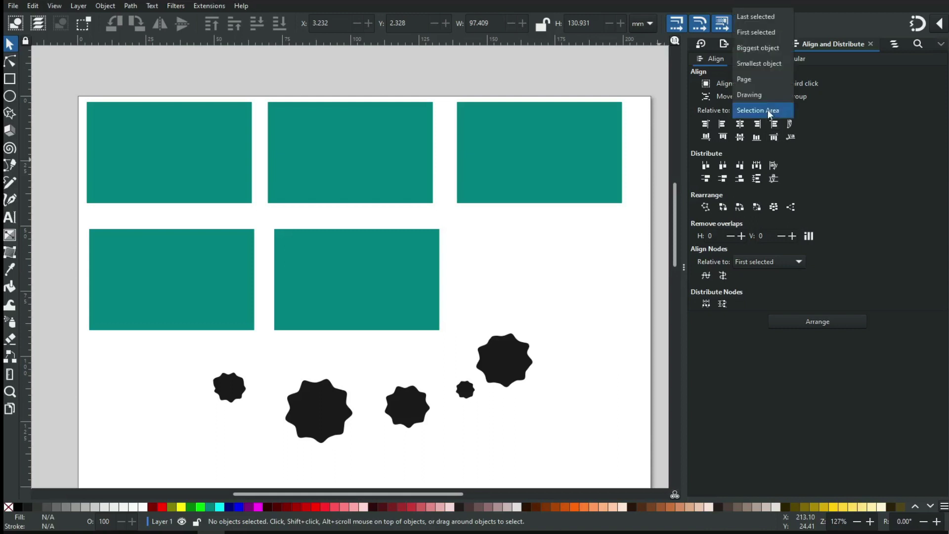
{"action": "left_click", "coordinate": [761, 16]}
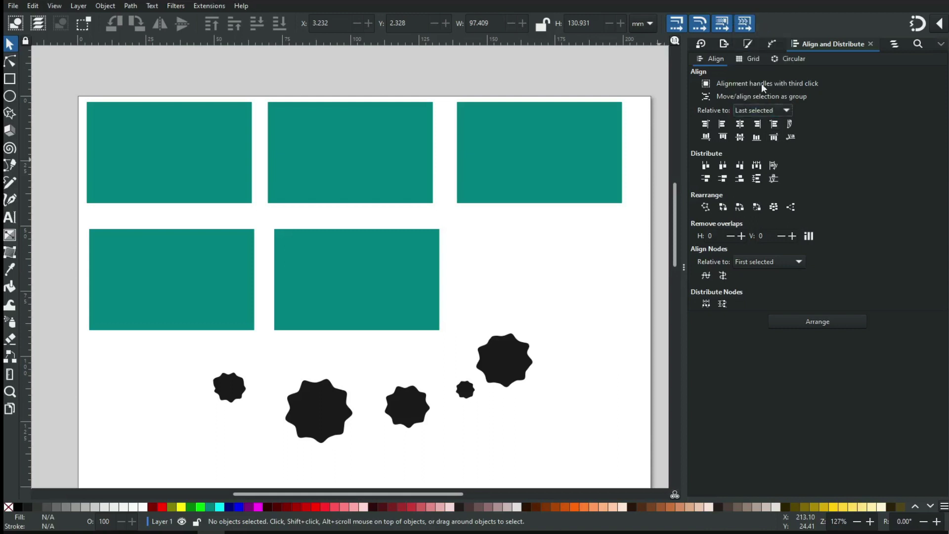
Step: Centre the largest star in the top-left rectangle and the next star in the top-middle rectangle
{"action": "left_click", "coordinate": [334, 418]}
{"action": "left_click", "coordinate": [185, 180], "text": "shift"}
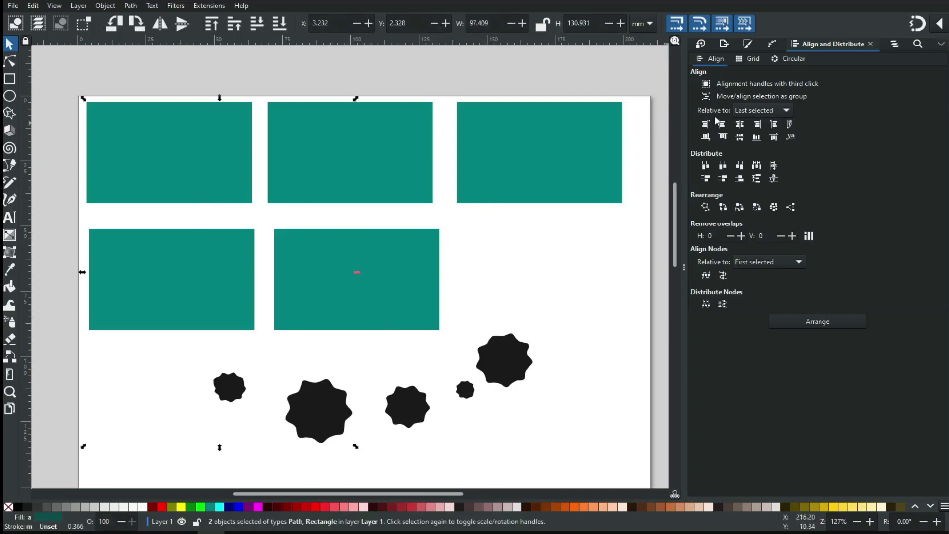
{"action": "left_click", "coordinate": [741, 125]}
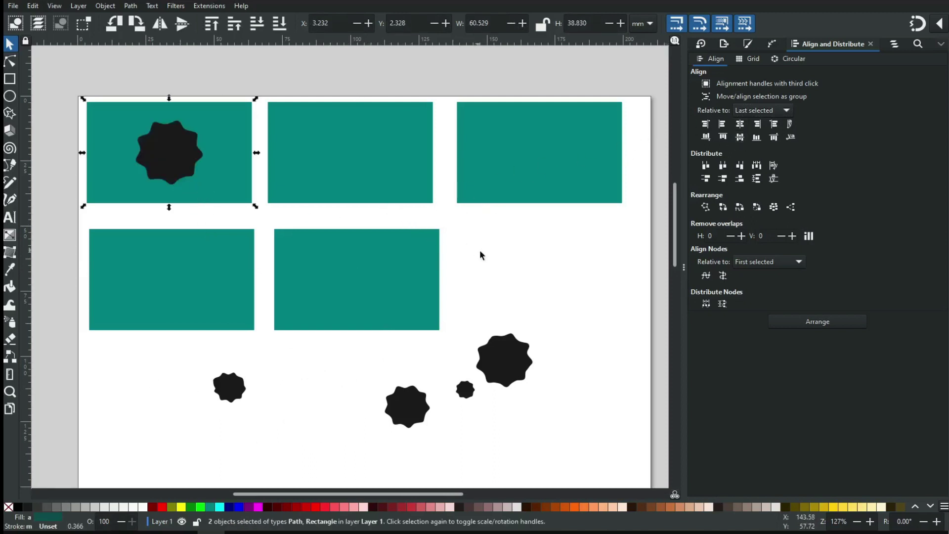
{"action": "left_click", "coordinate": [505, 352]}
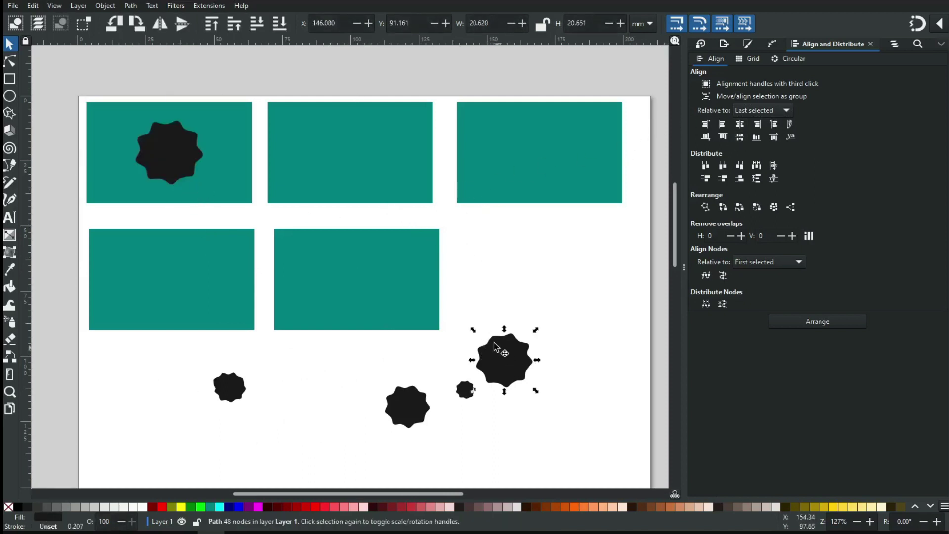
{"action": "left_click", "coordinate": [343, 174], "text": "shift"}
{"action": "left_click", "coordinate": [740, 124]}
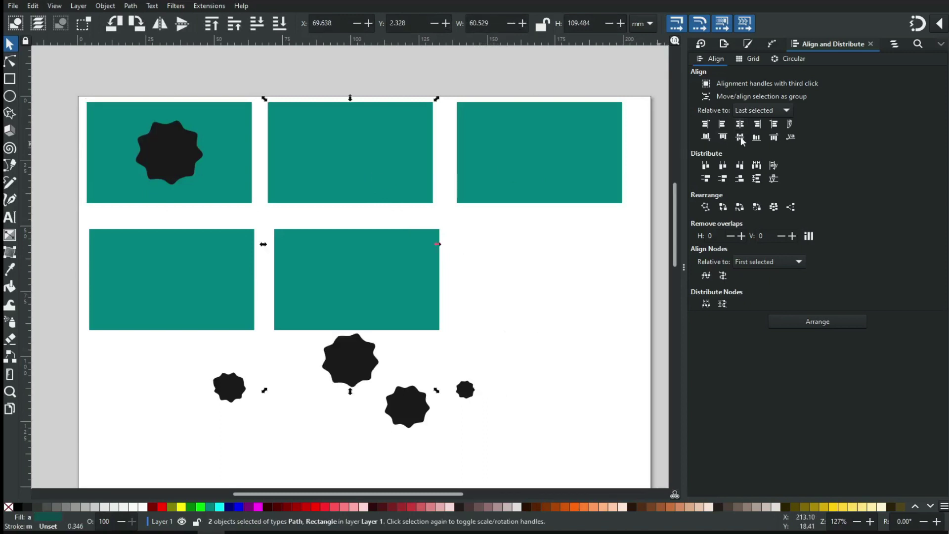
{"action": "left_click", "coordinate": [441, 421]}
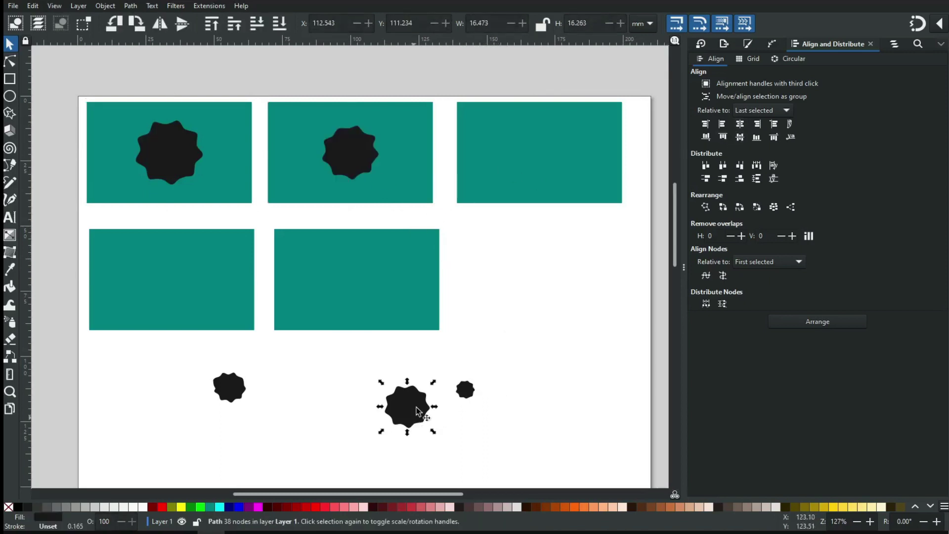
Step: Centre a star in the top-right rectangle and the small left star in the lower-left rectangle
{"action": "left_click", "coordinate": [556, 141], "text": "shift"}
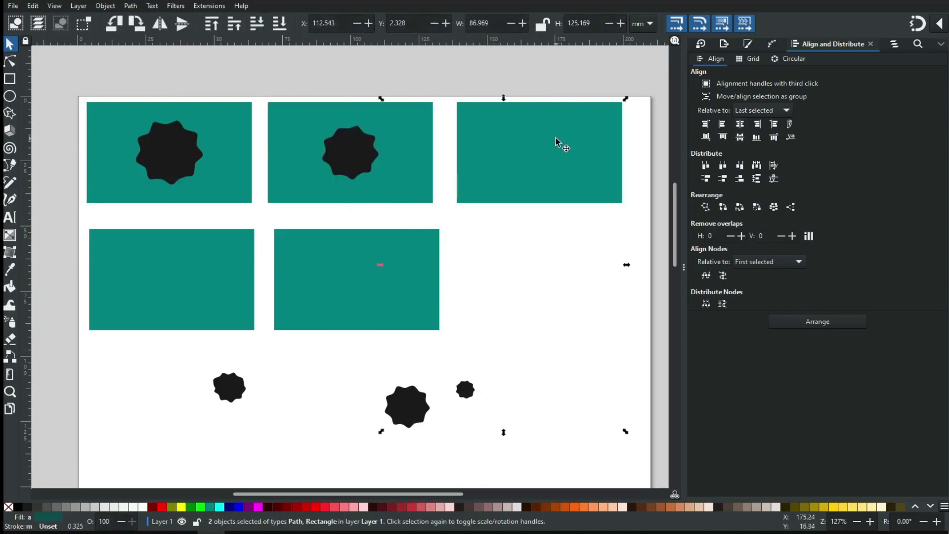
{"action": "left_click", "coordinate": [740, 124]}
{"action": "left_click", "coordinate": [740, 138]}
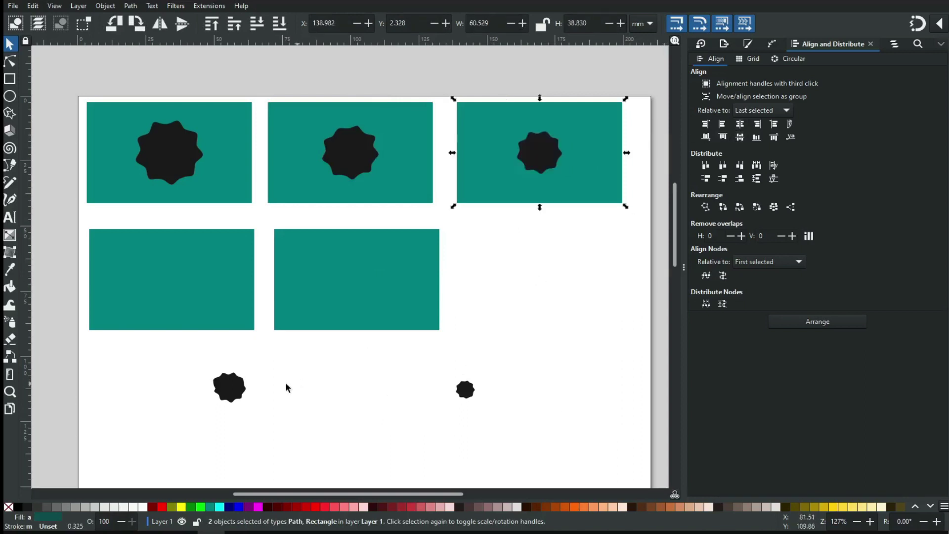
{"action": "left_click", "coordinate": [229, 387]}
{"action": "left_click", "coordinate": [183, 303], "text": "shift"}
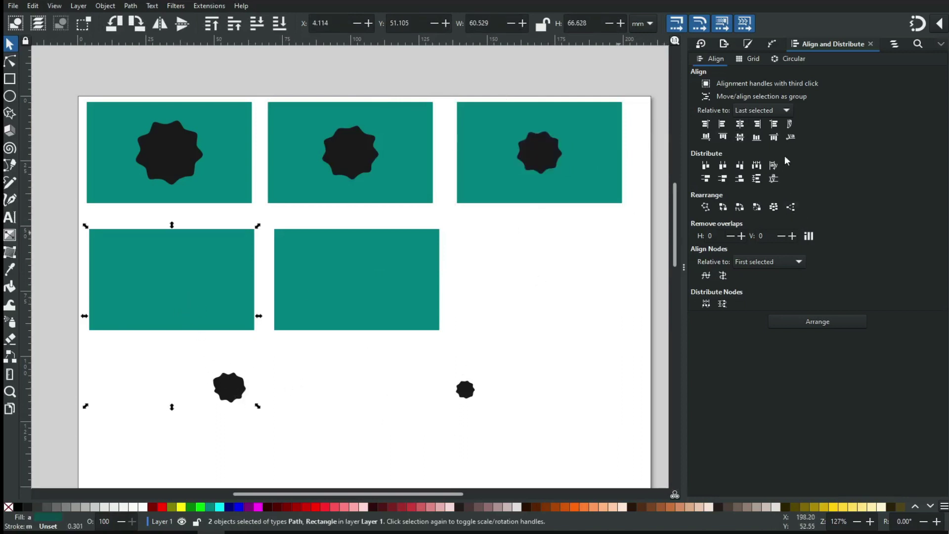
{"action": "left_click", "coordinate": [741, 137]}
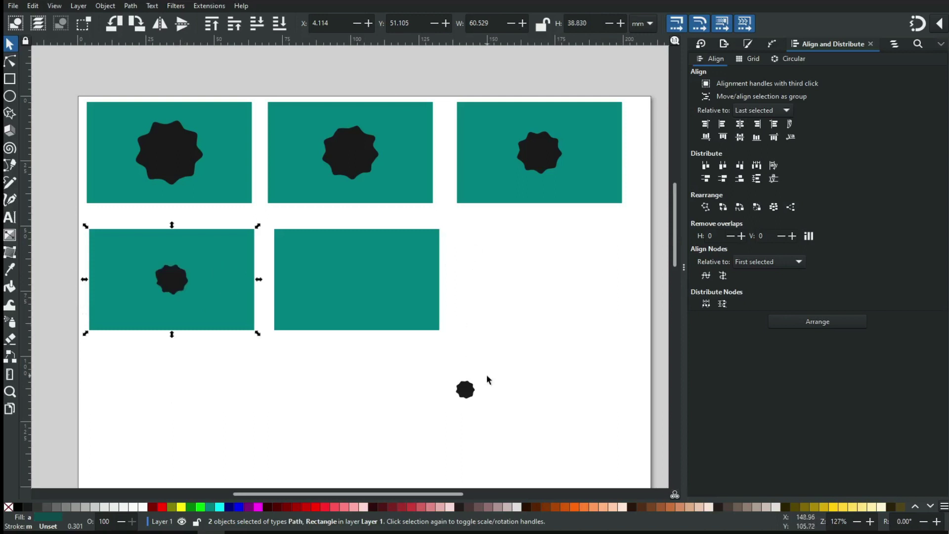
Step: Centre the smallest star in the lower-middle rectangle and clear the selection
{"action": "left_click", "coordinate": [470, 389]}
{"action": "left_click", "coordinate": [382, 295], "text": "shift"}
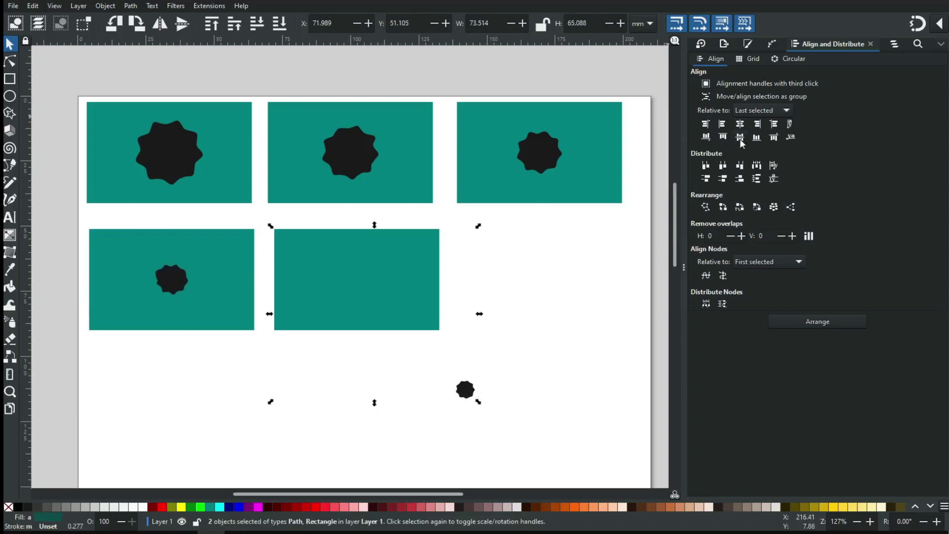
{"action": "left_click", "coordinate": [740, 124]}
{"action": "left_click", "coordinate": [555, 263]}
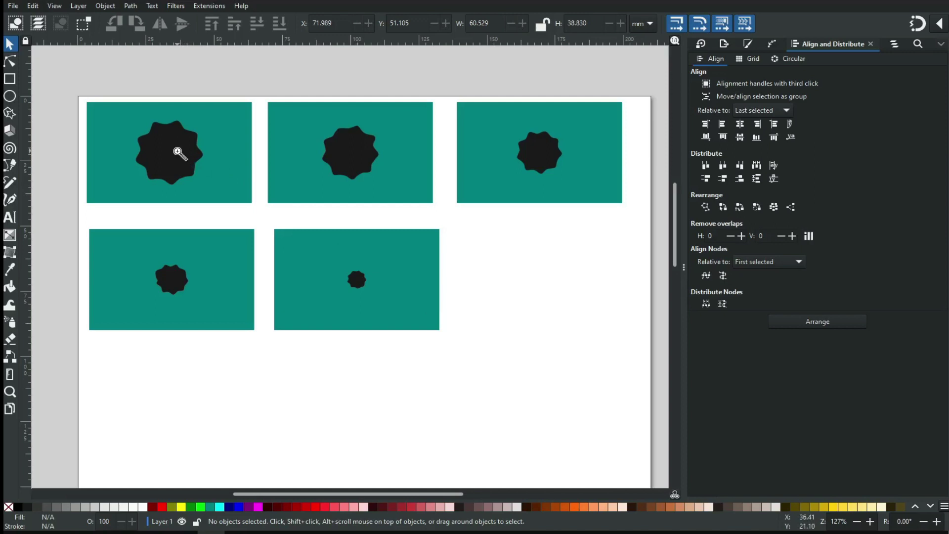
{"action": "key", "text": "z"}
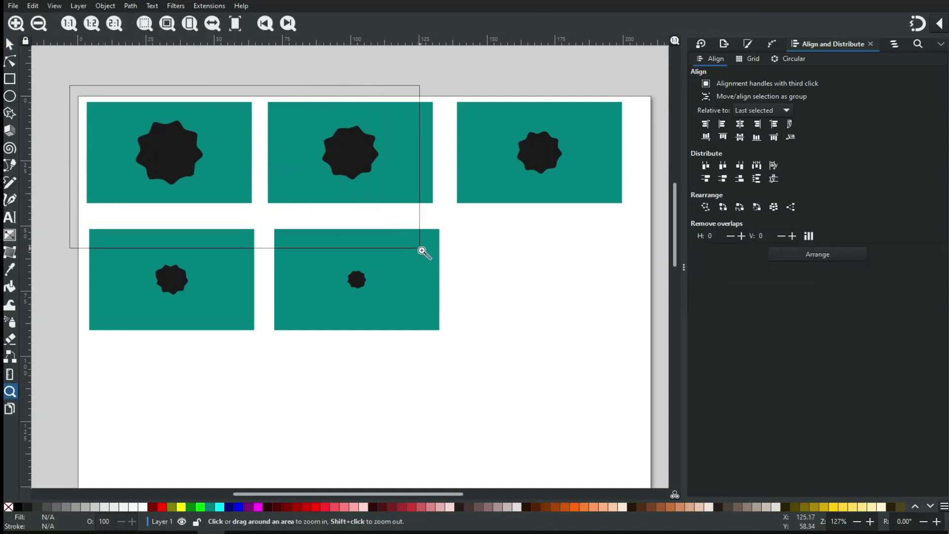
Step: Zoom in and enlarge the first rectangle's star from 24.580 mm to 27.355 mm across
{"action": "left_click_drag", "start_coordinate": [83, 93], "coordinate": [424, 254]}
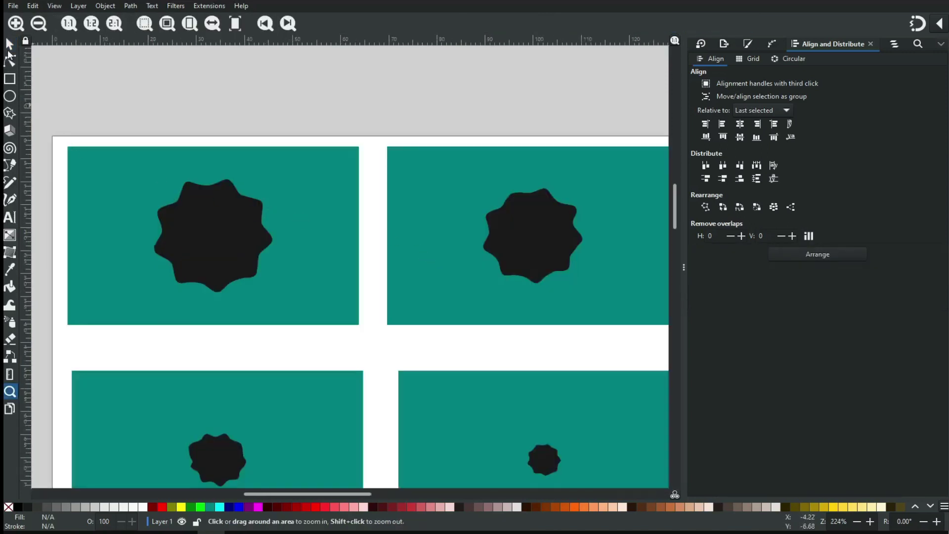
{"action": "left_click", "coordinate": [10, 45]}
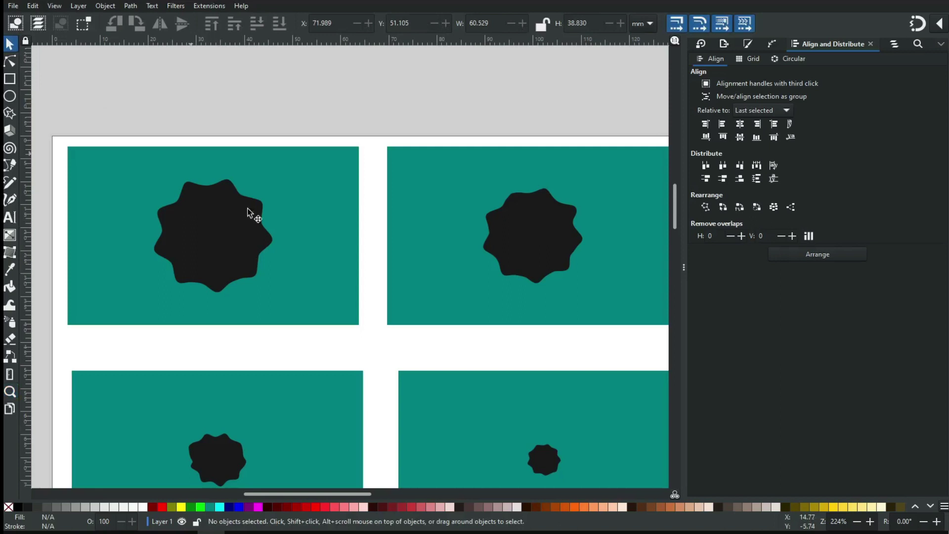
{"action": "left_click", "coordinate": [242, 244]}
{"action": "left_click_drag", "start_coordinate": [278, 297], "coordinate": [282, 301]}
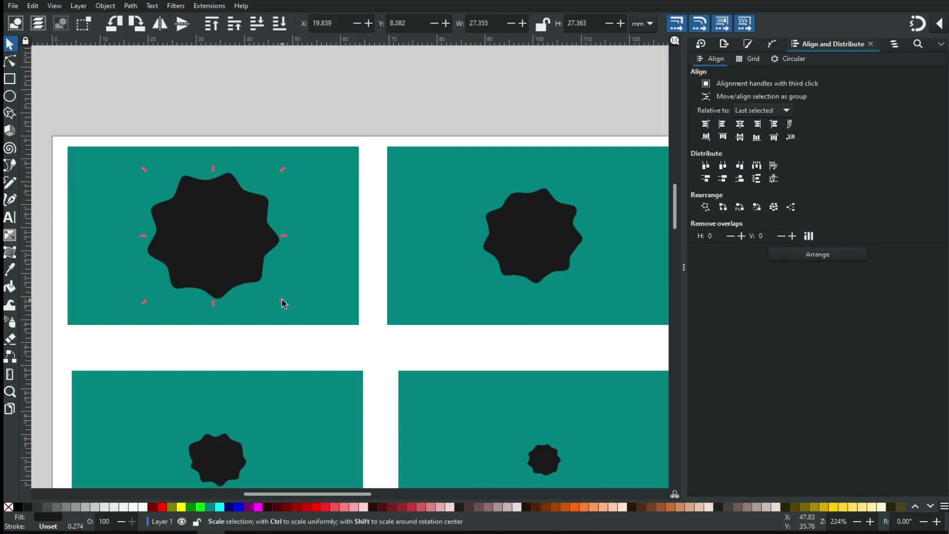
Step: Cut the stars out of the first and second teal cards with Path > Difference
{"action": "left_click", "coordinate": [300, 216], "text": "shift"}
{"action": "left_click", "coordinate": [130, 5]}
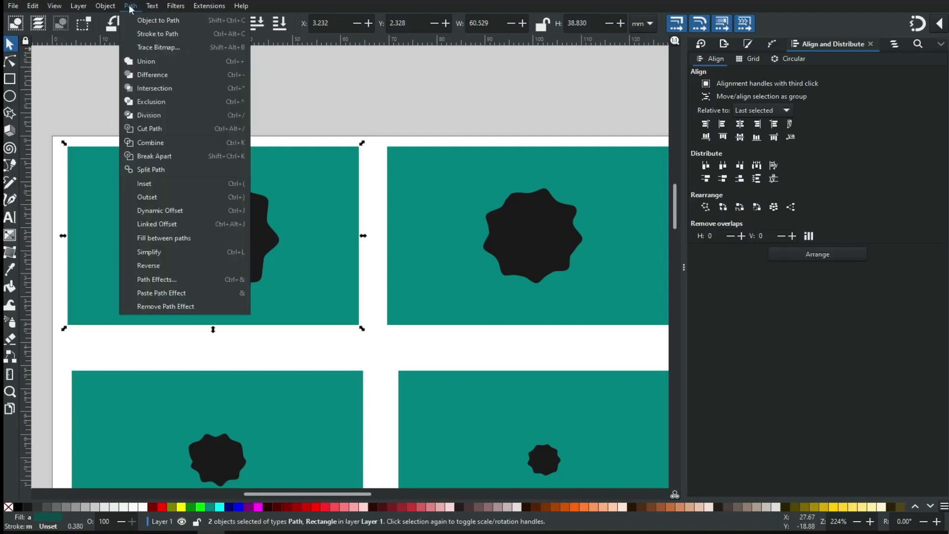
{"action": "left_click", "coordinate": [148, 76]}
{"action": "left_click", "coordinate": [494, 225]}
{"action": "left_click", "coordinate": [425, 186], "text": "shift"}
{"action": "left_click", "coordinate": [130, 5]}
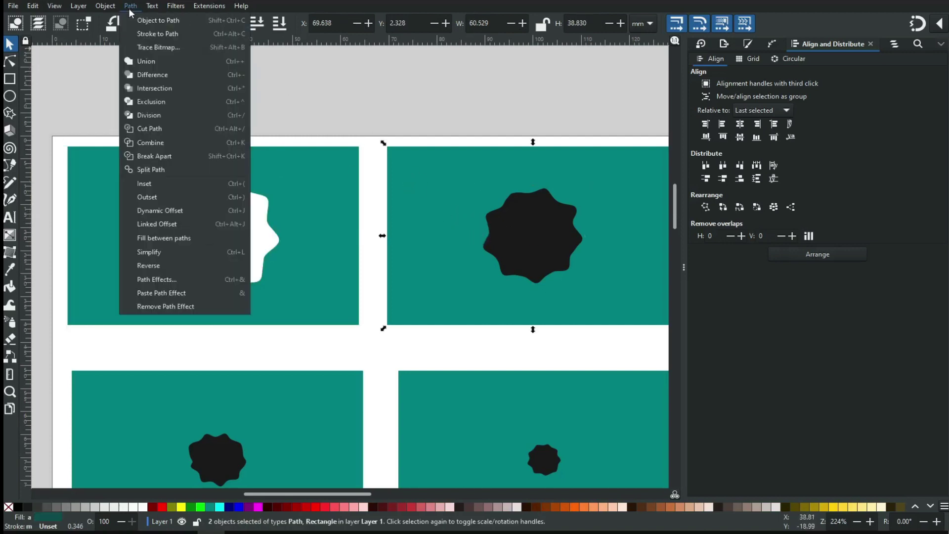
{"action": "left_click", "coordinate": [148, 75]}
{"action": "left_click", "coordinate": [376, 117]}
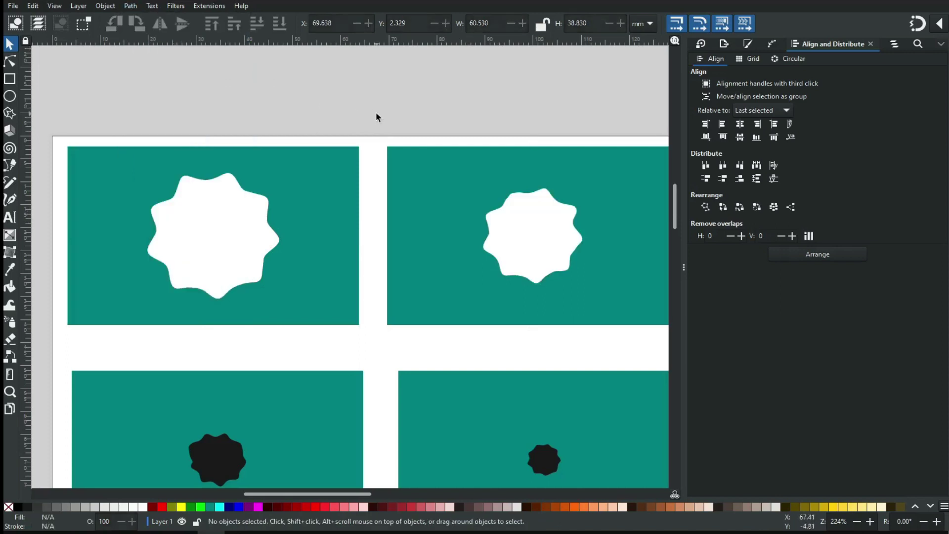
Step: Zoom to the third card and cut its dark star out of it
{"action": "key", "text": "minus"}
{"action": "key", "text": "minus"}
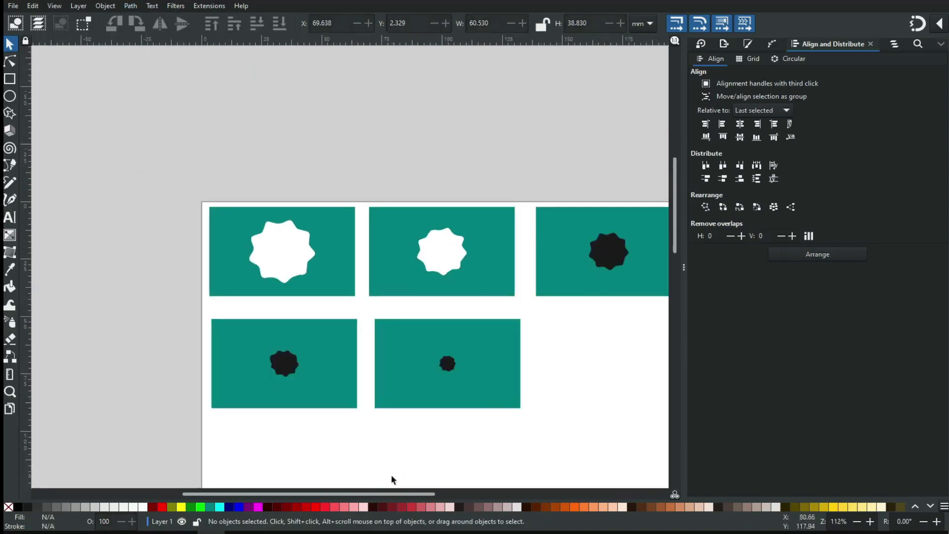
{"action": "left_click_drag", "start_coordinate": [387, 494], "coordinate": [452, 494]}
{"action": "key", "text": "z"}
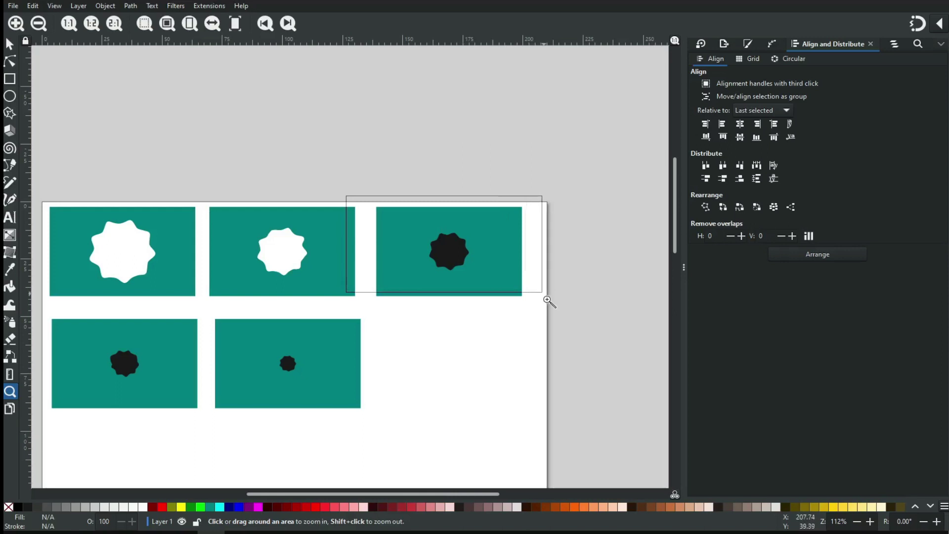
{"action": "left_click_drag", "start_coordinate": [346, 196], "coordinate": [562, 329]}
{"action": "key", "text": "s"}
{"action": "left_click", "coordinate": [333, 240]}
{"action": "left_click", "coordinate": [330, 161], "text": "shift"}
{"action": "left_click", "coordinate": [130, 5]}
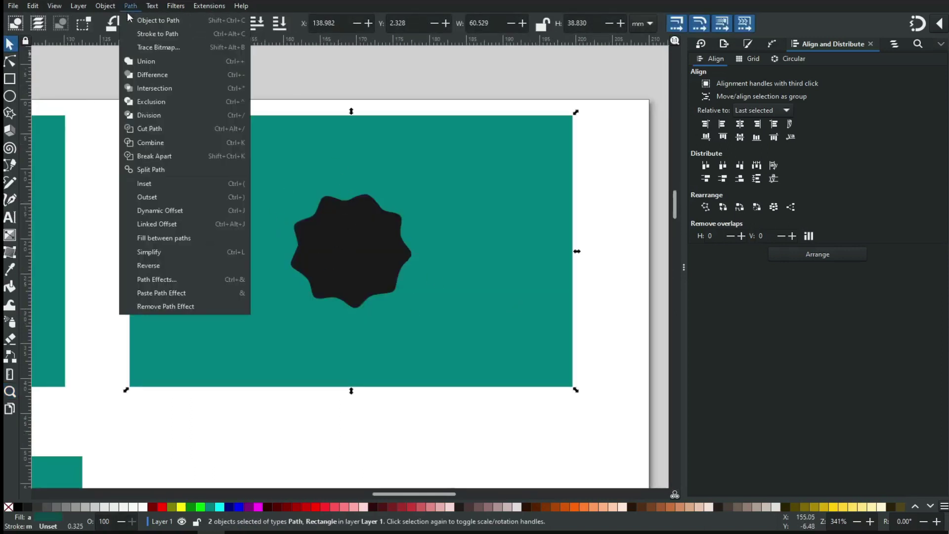
{"action": "left_click", "coordinate": [143, 74]}
Step: Zoom to the lower-left card and cut its star out as a hole
{"action": "key", "text": "minus"}
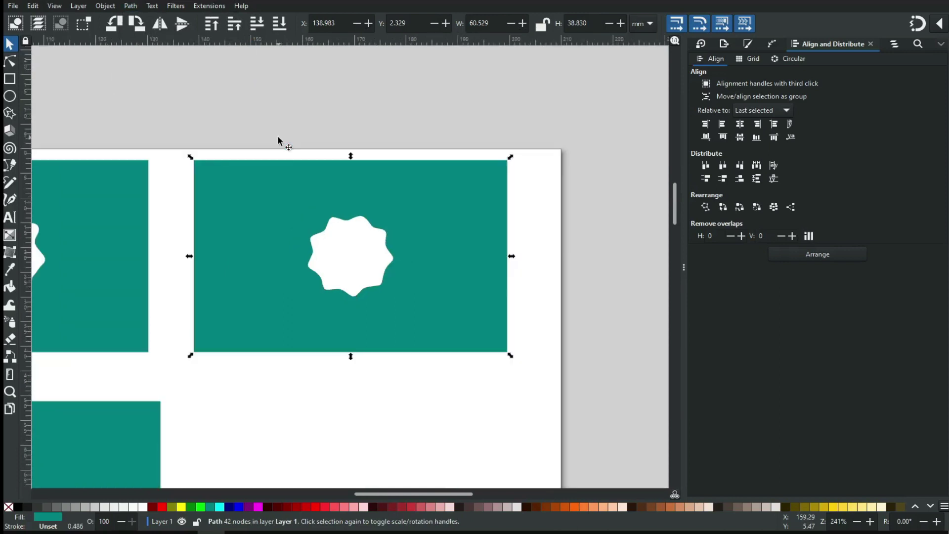
{"action": "key", "text": "minus"}
{"action": "key", "text": "minus"}
{"action": "key", "text": "minus"}
{"action": "key", "text": "z"}
{"action": "left_click_drag", "start_coordinate": [65, 275], "coordinate": [188, 407]}
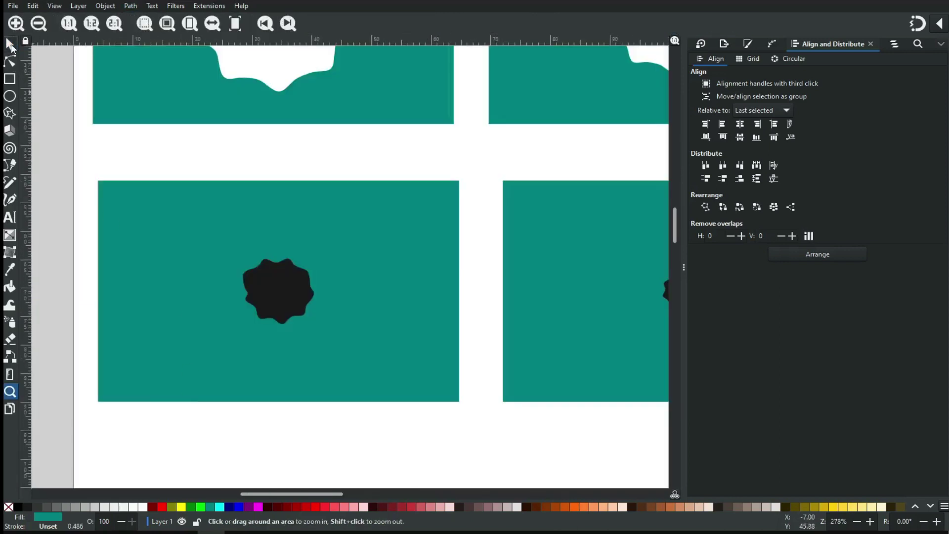
{"action": "left_click", "coordinate": [11, 46]}
{"action": "left_click", "coordinate": [131, 5]}
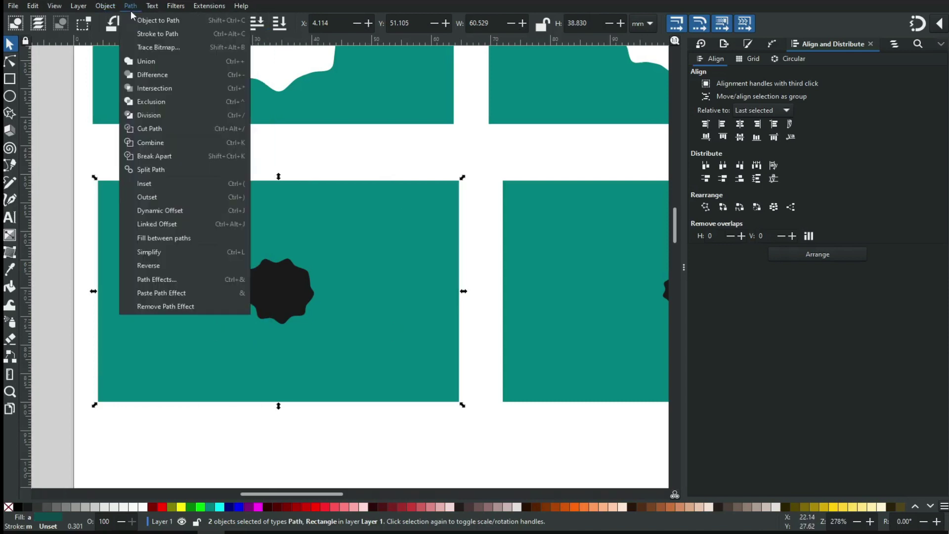
{"action": "left_click", "coordinate": [158, 75]}
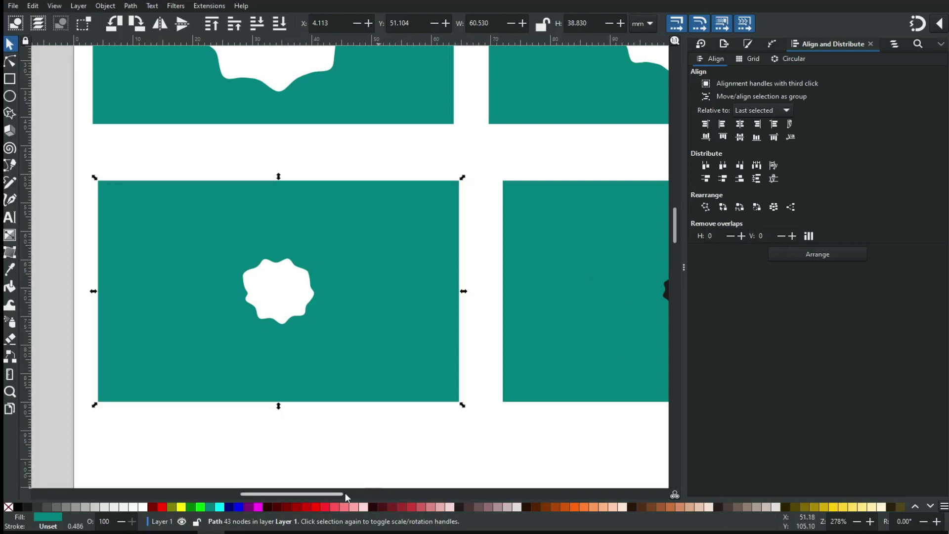
{"action": "key", "text": "minus"}
{"action": "key", "text": "minus"}
{"action": "left_click", "coordinate": [398, 240]}
Step: Duplicate a teal card and place the copy at the end of the second row
{"action": "right_click", "coordinate": [394, 236]}
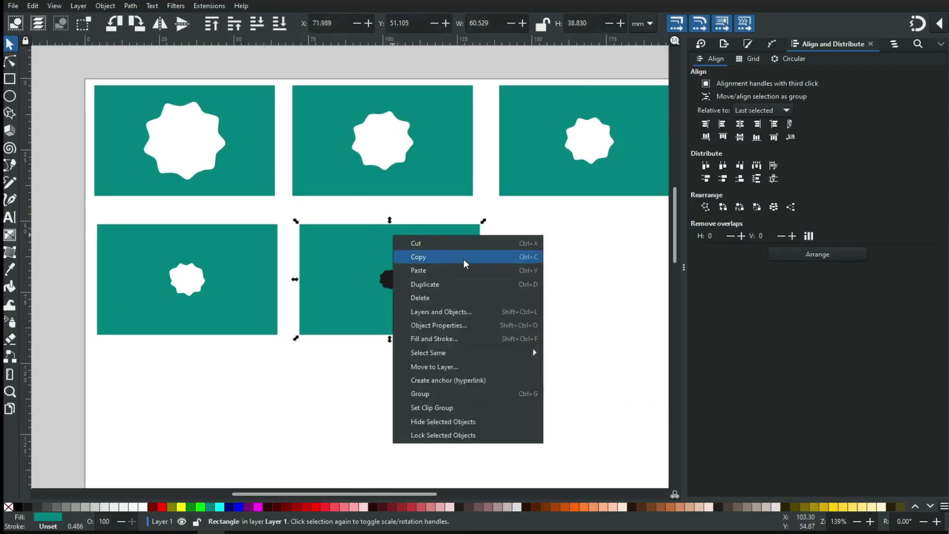
{"action": "left_click", "coordinate": [442, 284]}
{"action": "left_click_drag", "start_coordinate": [351, 268], "coordinate": [550, 271]}
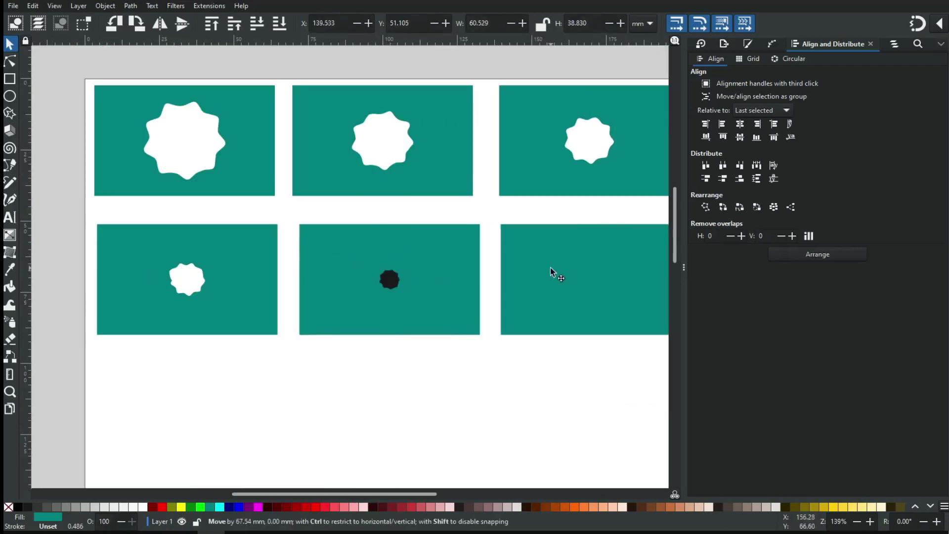
Step: Cut the smallest star out of the fifth card with Path > Difference
{"action": "left_click", "coordinate": [390, 278]}
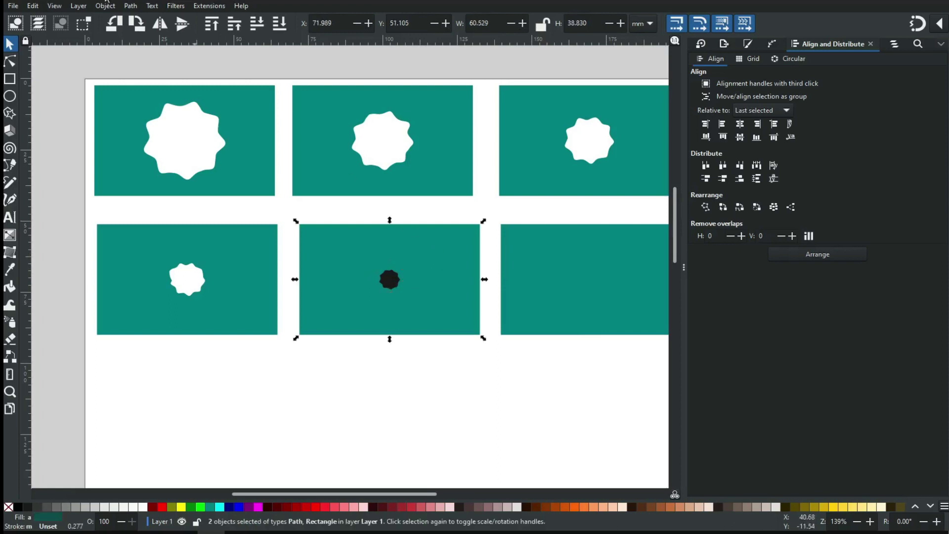
{"action": "left_click", "coordinate": [131, 6]}
{"action": "left_click", "coordinate": [147, 76]}
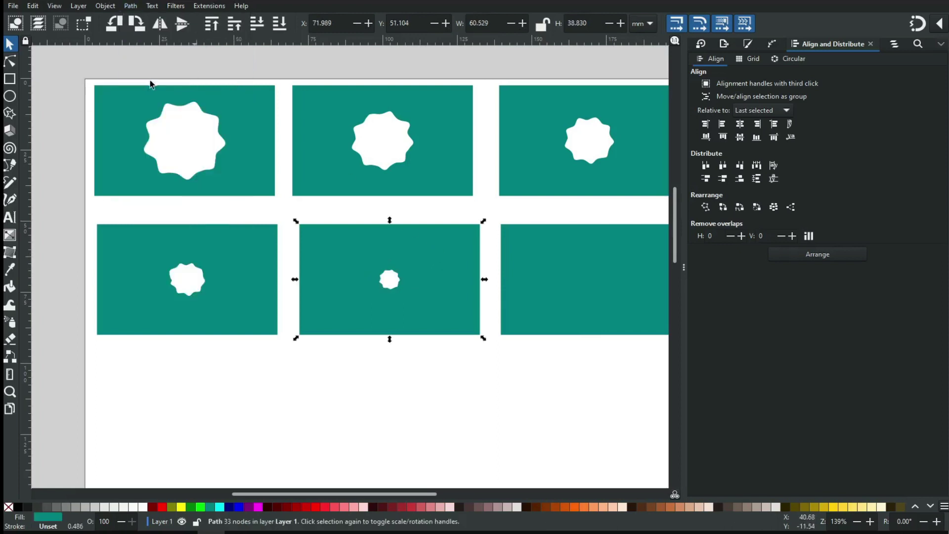
{"action": "left_click", "coordinate": [428, 376]}
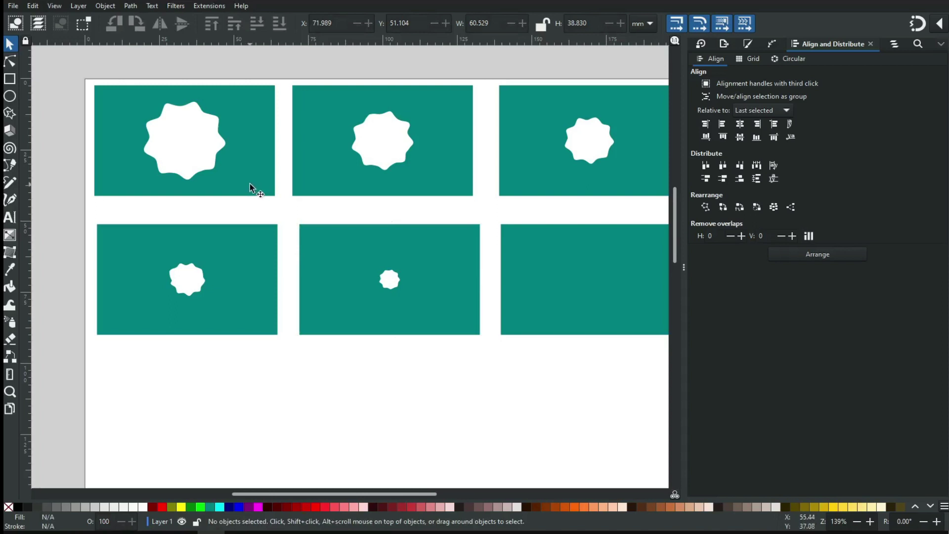
Step: Zoom in to inspect the first card, cancelling an accidental move of it
{"action": "key", "text": "z"}
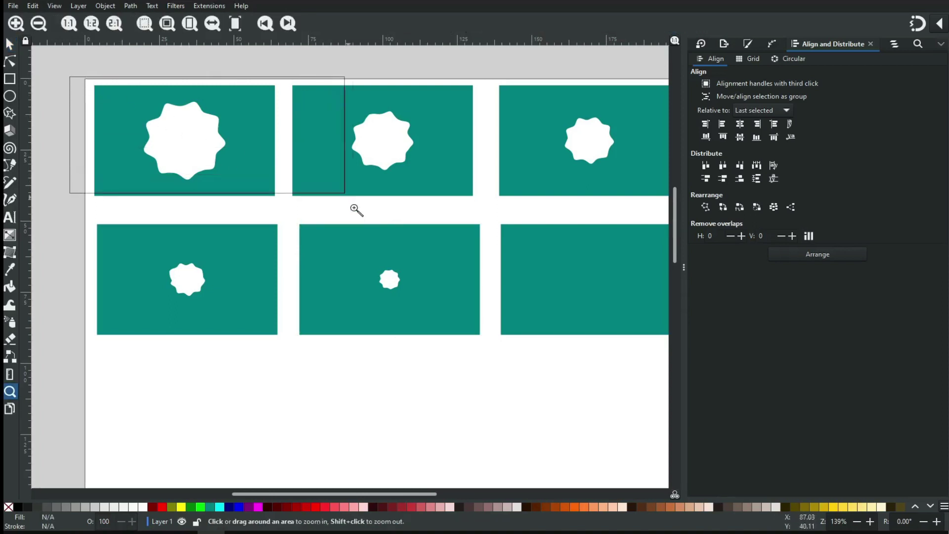
{"action": "left_click_drag", "start_coordinate": [70, 78], "coordinate": [359, 228]}
{"action": "left_click", "coordinate": [15, 48]}
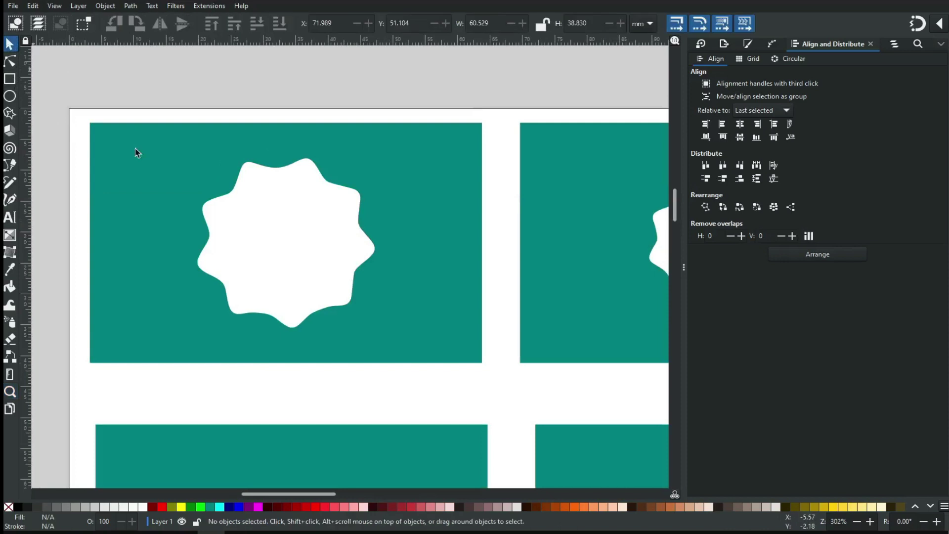
{"action": "key", "text": "minus"}
{"action": "key", "text": "minus"}
{"action": "left_click_drag", "start_coordinate": [334, 221], "coordinate": [302, 212]}
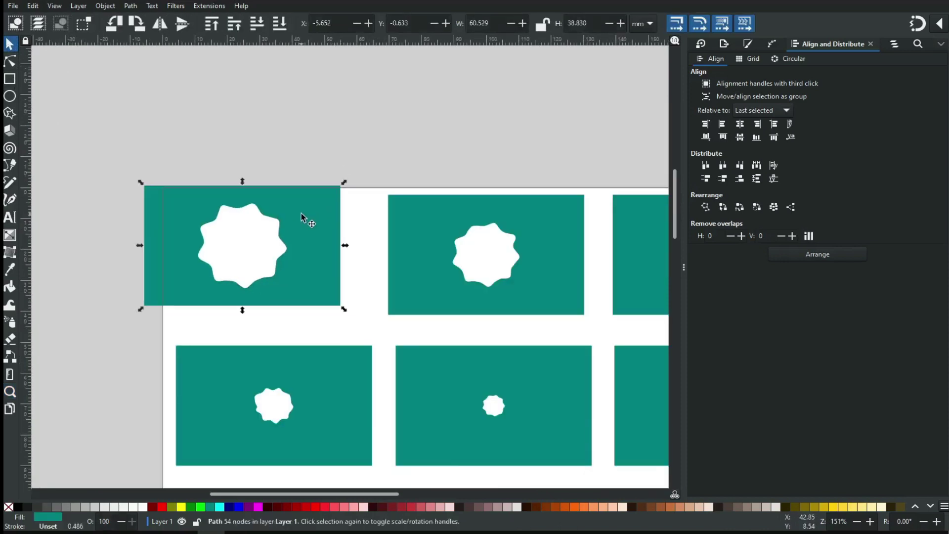
{"action": "key", "text": "Escape"}
{"action": "key", "text": "Escape"}
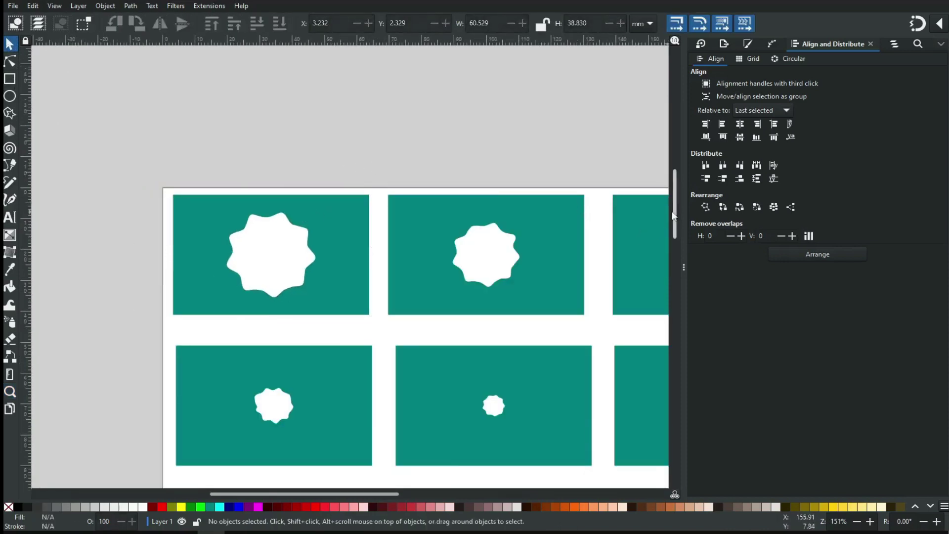
{"action": "left_click_drag", "start_coordinate": [674, 220], "coordinate": [674, 264]}
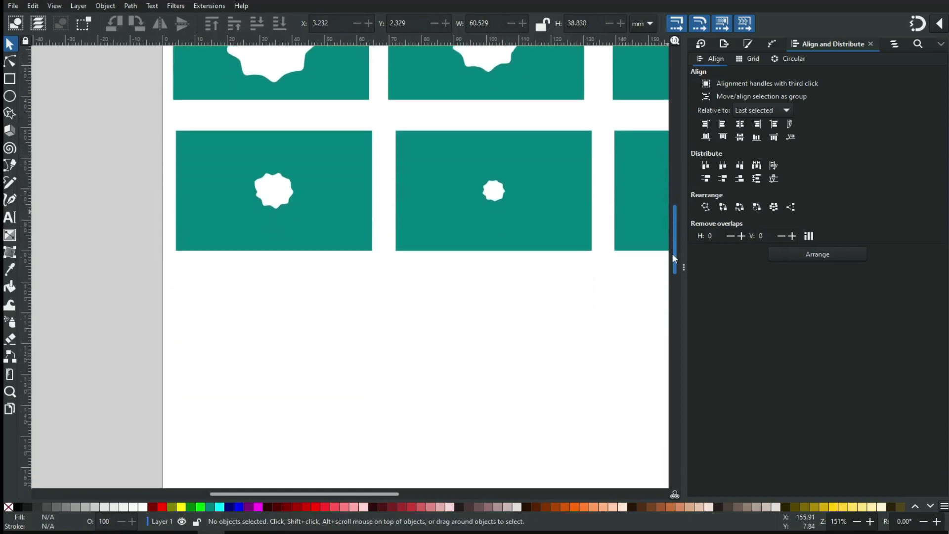
Step: Draw a black circle in the empty area below the cards
{"action": "key", "text": "z"}
{"action": "left_click_drag", "start_coordinate": [213, 228], "coordinate": [513, 399]}
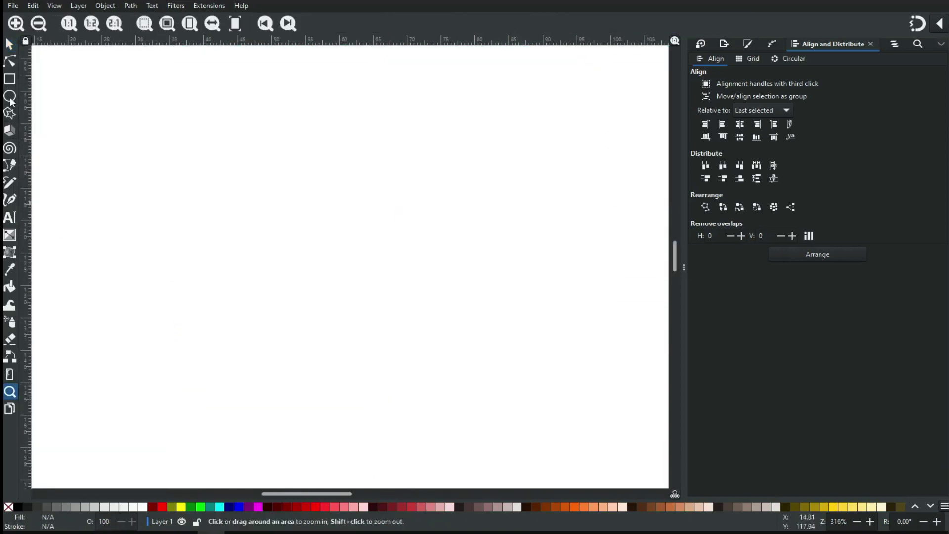
{"action": "left_click", "coordinate": [10, 96]}
{"action": "left_click_drag", "start_coordinate": [168, 260], "coordinate": [241, 318]}
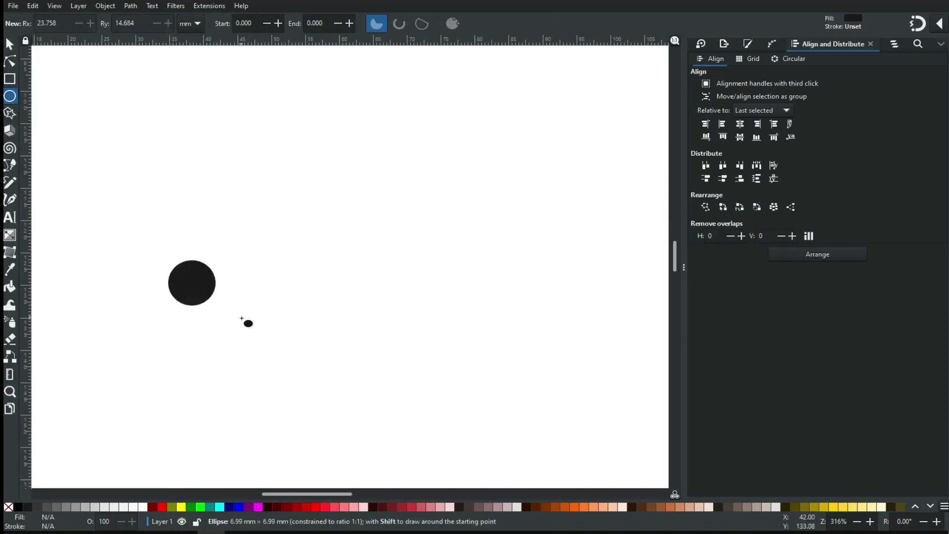
{"action": "left_click_drag", "start_coordinate": [241, 319], "coordinate": [234, 331]}
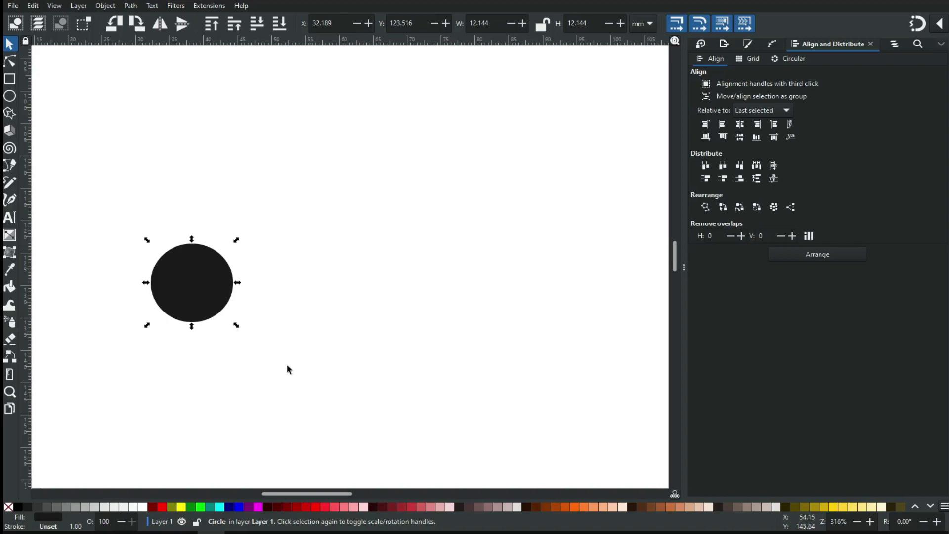
Step: Duplicate the circle, colour the copy red and shrink it inside the black one
{"action": "right_click", "coordinate": [195, 283]}
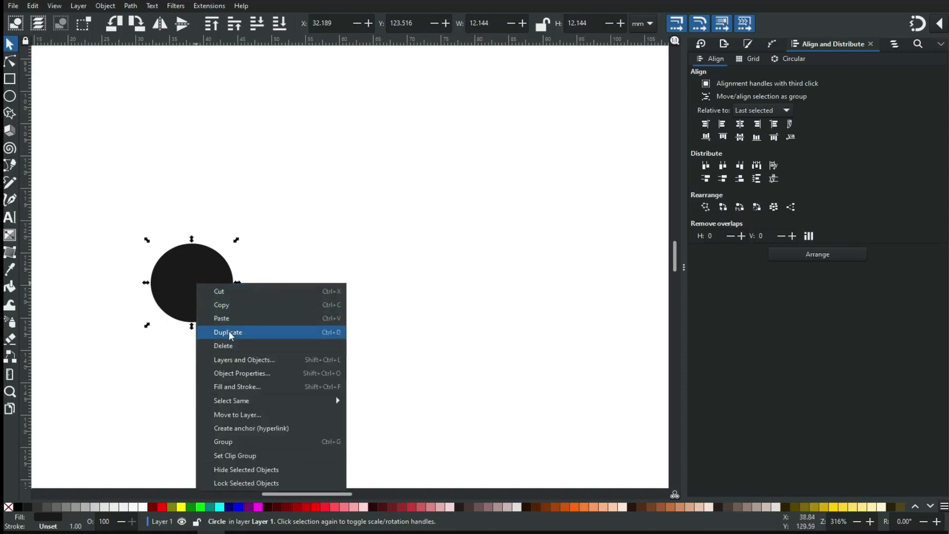
{"action": "left_click", "coordinate": [229, 330]}
{"action": "left_click", "coordinate": [306, 509]}
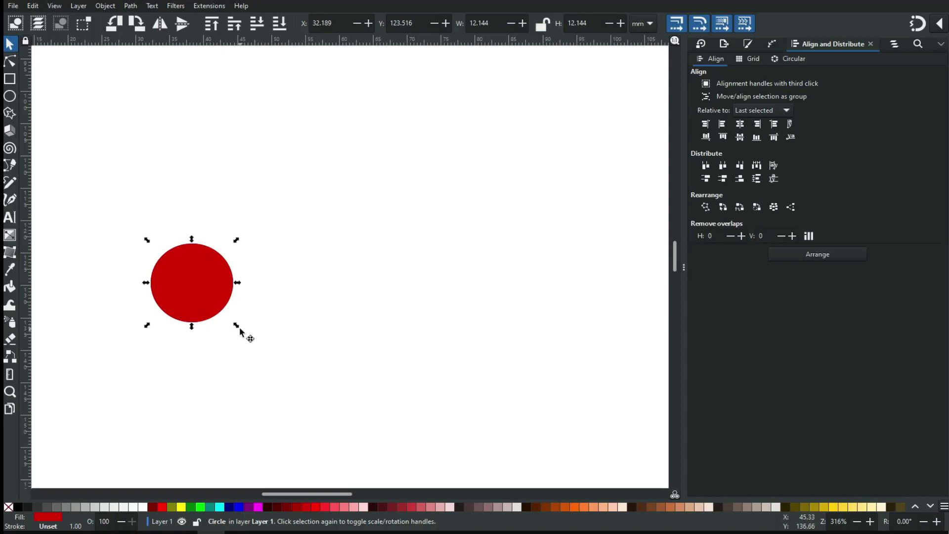
{"action": "left_click_drag", "start_coordinate": [239, 330], "coordinate": [225, 313]}
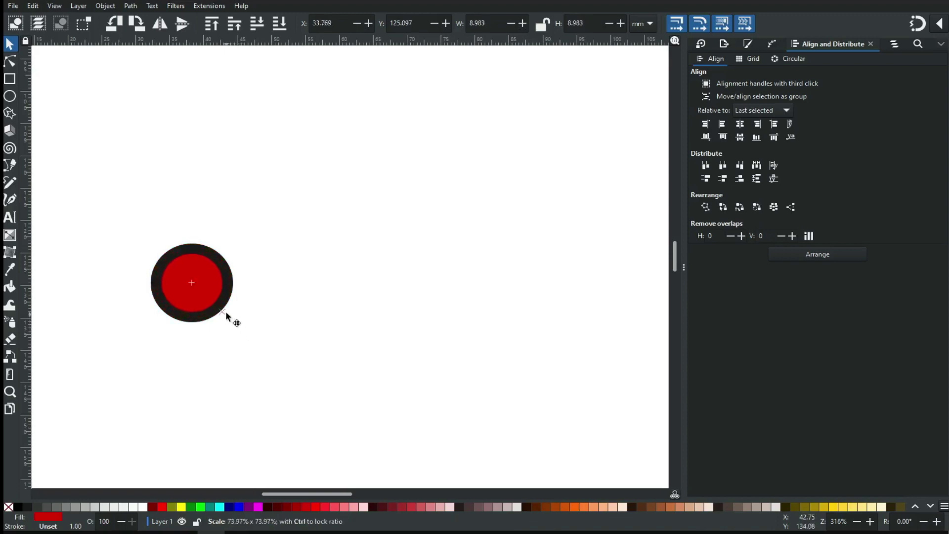
{"action": "left_click_drag", "start_coordinate": [225, 313], "coordinate": [226, 313]}
Step: Subtract the red circle from the black circle to form a ring
{"action": "left_click", "coordinate": [231, 280], "text": "shift"}
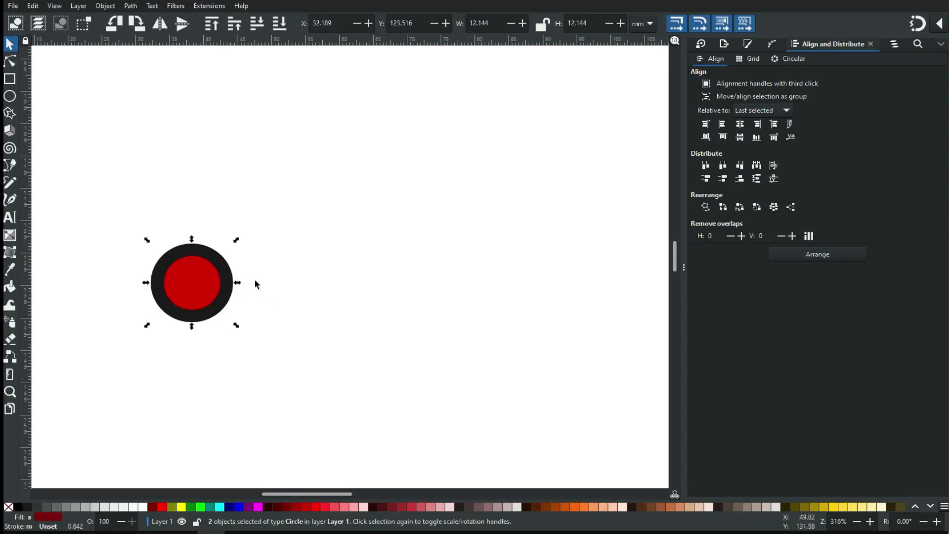
{"action": "left_click", "coordinate": [131, 6]}
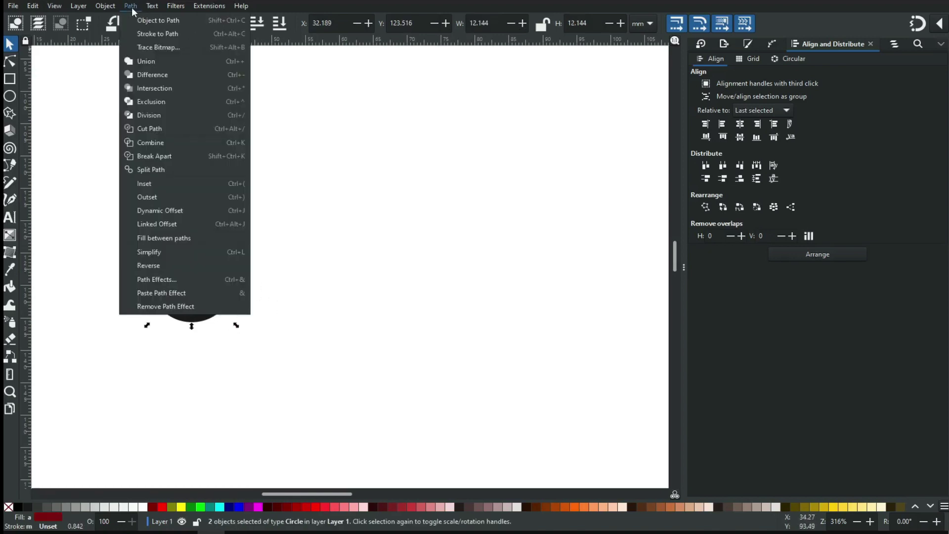
{"action": "left_click", "coordinate": [142, 79]}
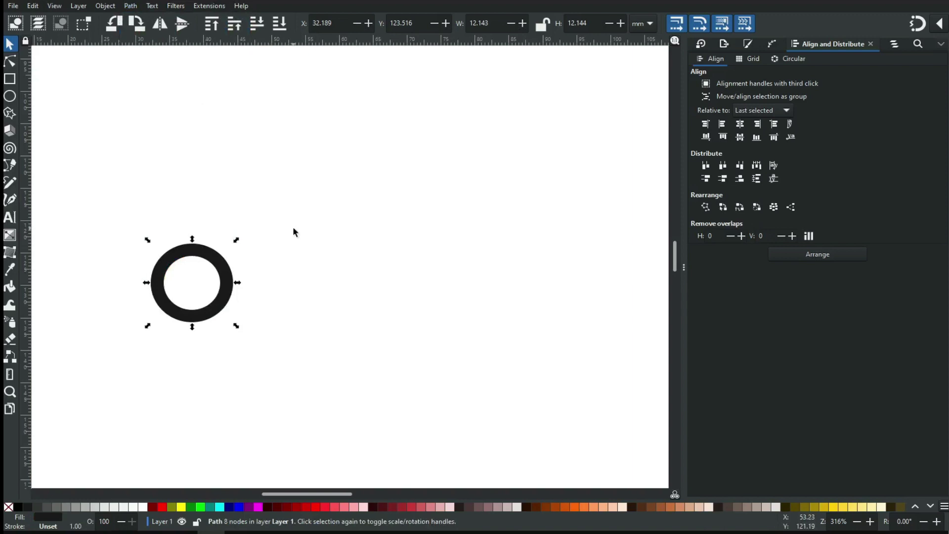
{"action": "key", "text": "Escape"}
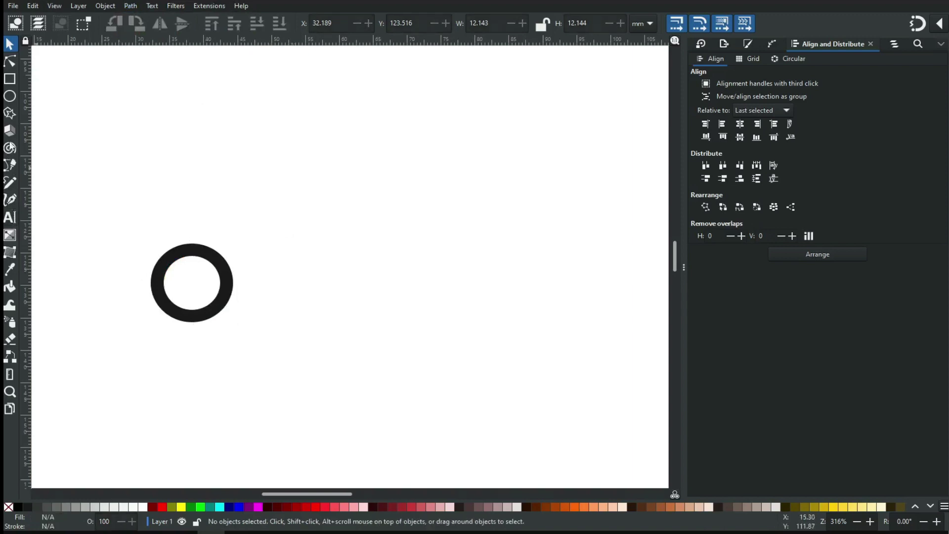
{"action": "left_click", "coordinate": [10, 113]}
Step: Draw a red 6-corner star beside the ring and pull its inner radius in for spiky points
{"action": "left_click_drag", "start_coordinate": [342, 266], "coordinate": [355, 283]}
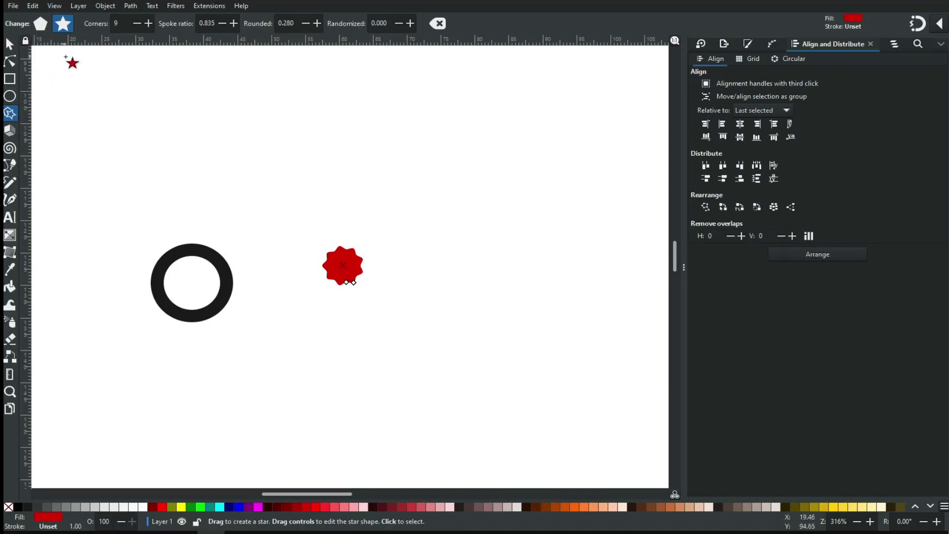
{"action": "double_click", "coordinate": [120, 24]}
{"action": "type", "text": "6"}
{"action": "key", "text": "Return"}
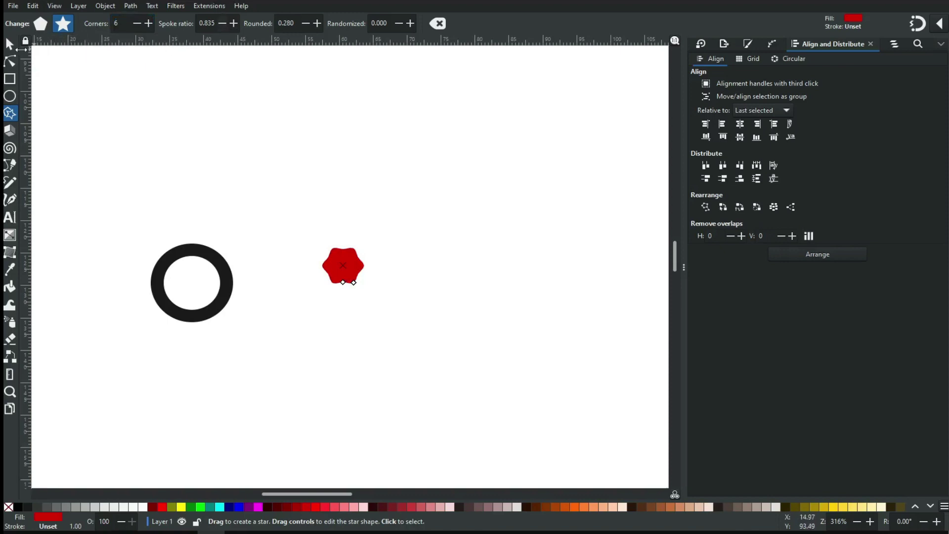
{"action": "left_click", "coordinate": [10, 64]}
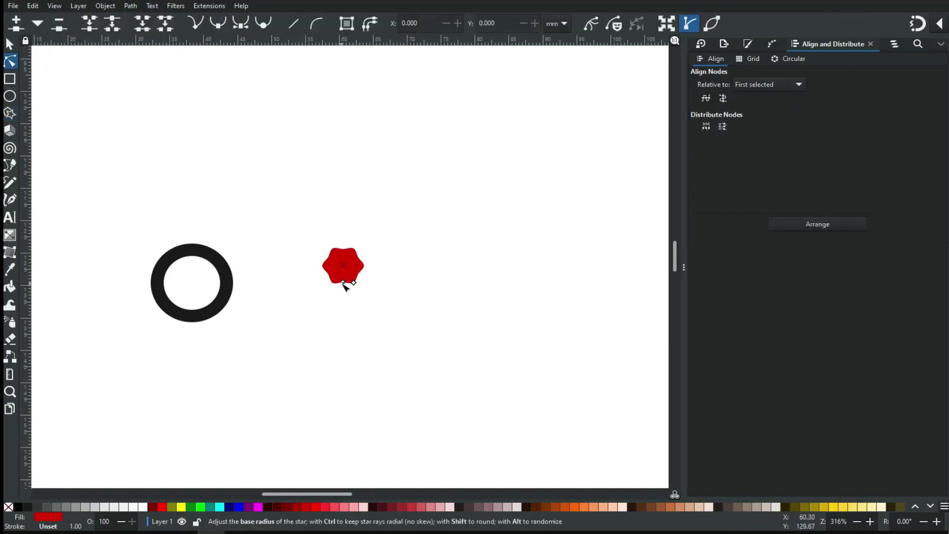
{"action": "left_click_drag", "start_coordinate": [344, 285], "coordinate": [345, 281]}
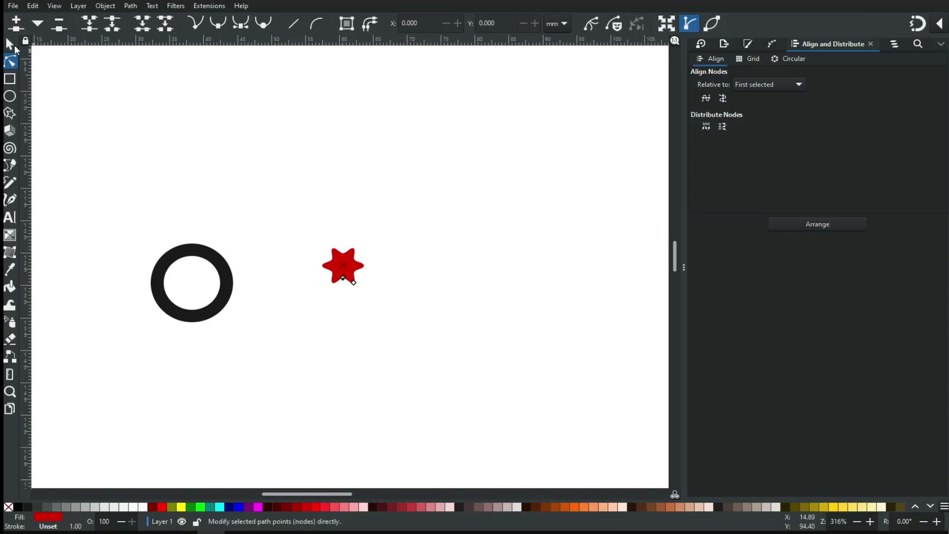
{"action": "left_click", "coordinate": [10, 47]}
{"action": "left_click", "coordinate": [310, 178]}
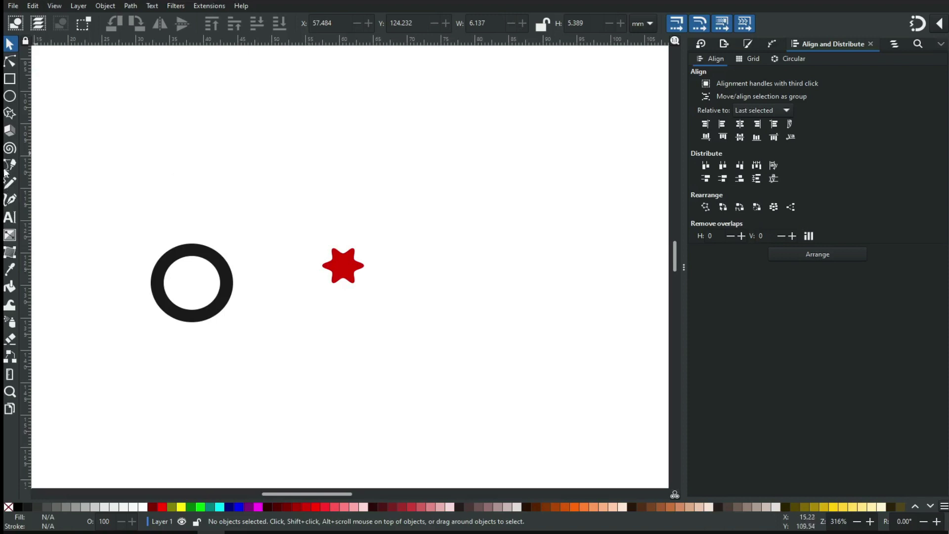
Step: Draw a small red circle below the star and convert it to a path
{"action": "key", "text": "e"}
{"action": "left_click_drag", "start_coordinate": [279, 308], "coordinate": [302, 330]}
{"action": "key", "text": "s"}
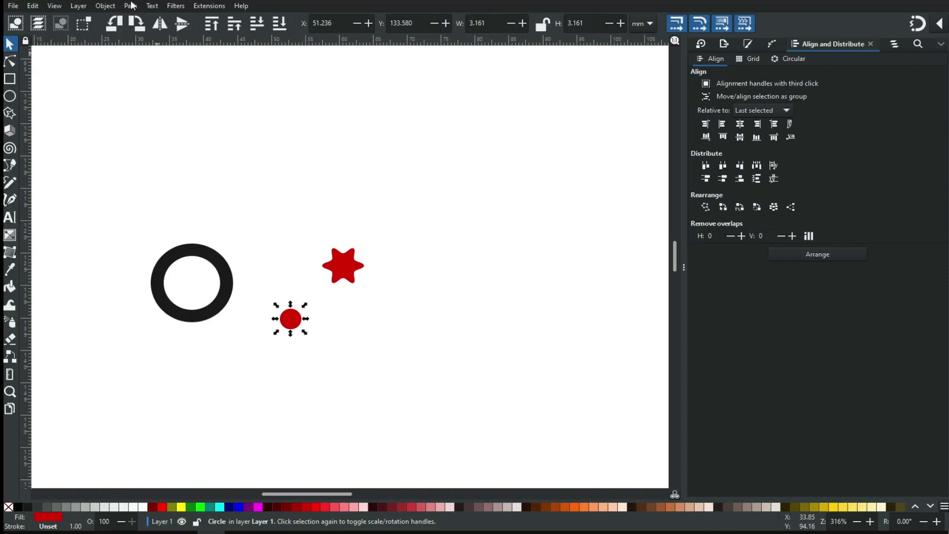
{"action": "left_click", "coordinate": [131, 6]}
{"action": "left_click", "coordinate": [148, 20]}
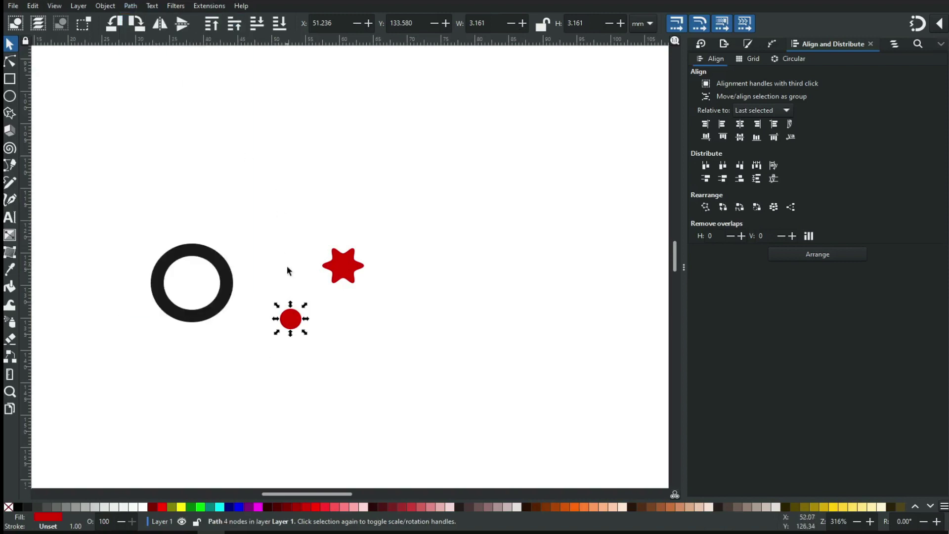
{"action": "left_click", "coordinate": [293, 241]}
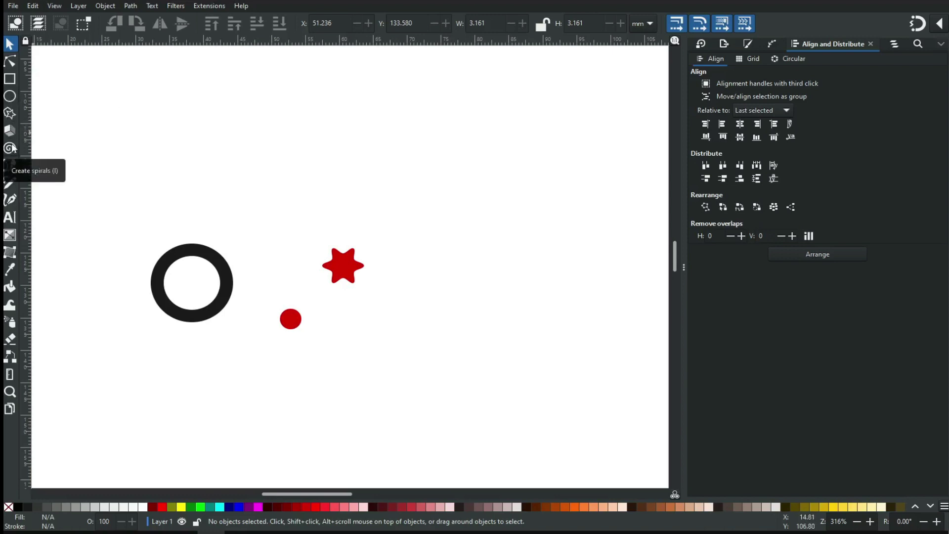
{"action": "left_click", "coordinate": [9, 96]}
Step: Draw a red circle, tuck the tall ellipse under it, and union them into one shape
{"action": "mouse_move", "coordinate": [259, 149]}
{"action": "left_mouse_down"}
{"action": "mouse_move", "coordinate": [292, 186]}
{"action": "mouse_move", "coordinate": [286, 210]}
{"action": "left_mouse_up"}
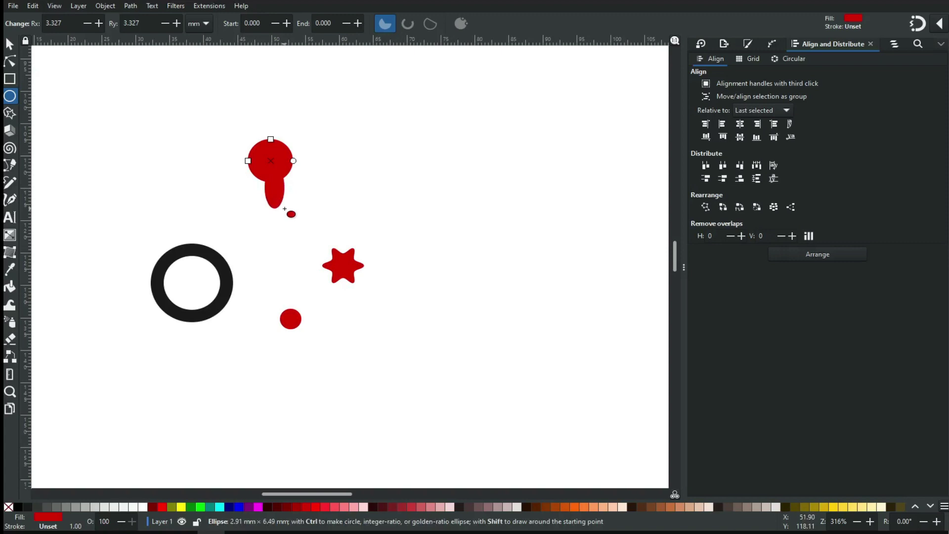
{"action": "left_click", "coordinate": [10, 45]}
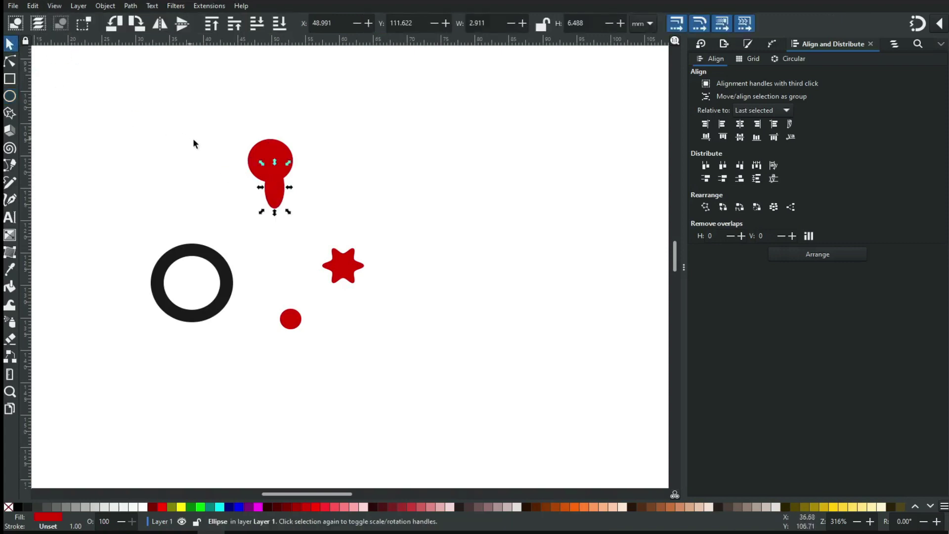
{"action": "left_click_drag", "start_coordinate": [275, 194], "coordinate": [271, 198]}
{"action": "left_click", "coordinate": [275, 161], "text": "shift"}
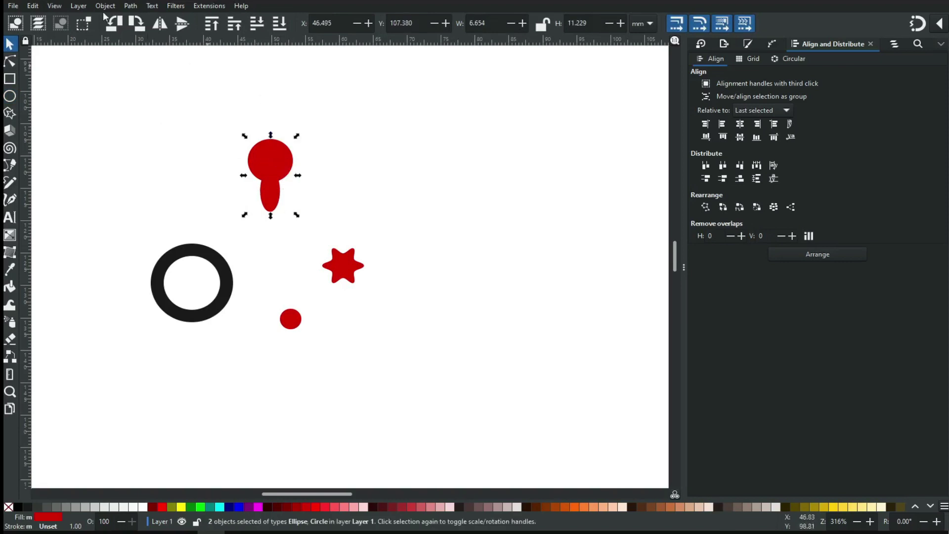
{"action": "left_click", "coordinate": [131, 6]}
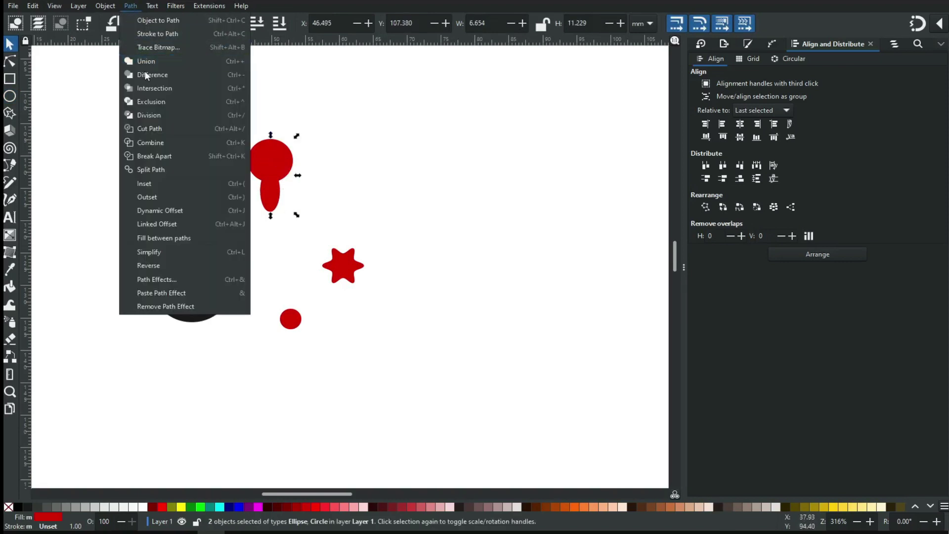
{"action": "left_click", "coordinate": [137, 62]}
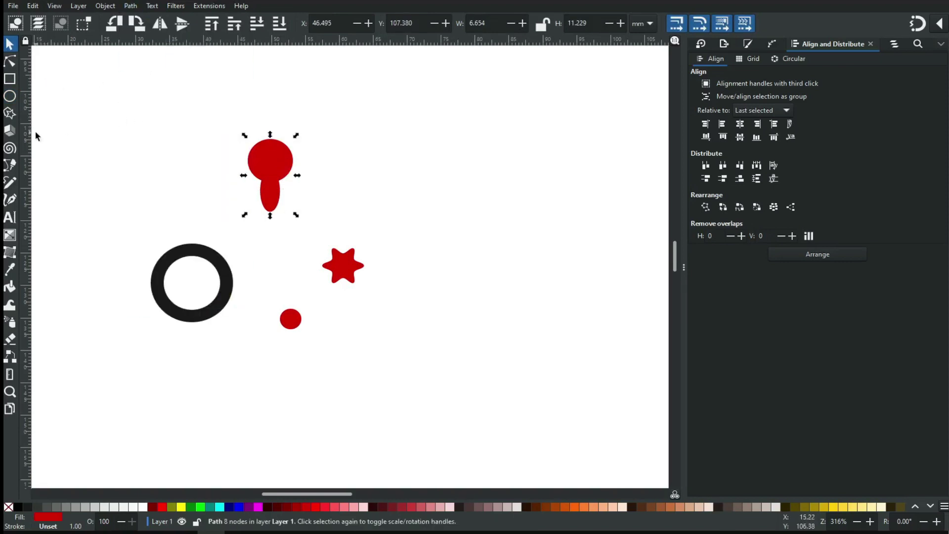
Step: Delete the two neck nodes of the merged pin shape to smooth it
{"action": "key", "text": "z"}
{"action": "left_click_drag", "start_coordinate": [218, 135], "coordinate": [346, 226]}
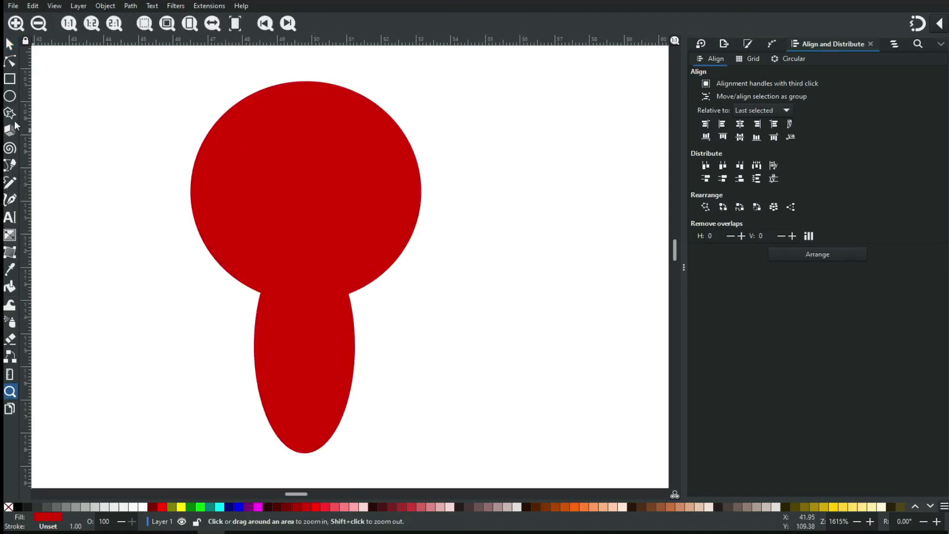
{"action": "left_click", "coordinate": [11, 63]}
{"action": "left_click_drag", "start_coordinate": [284, 286], "coordinate": [243, 308]}
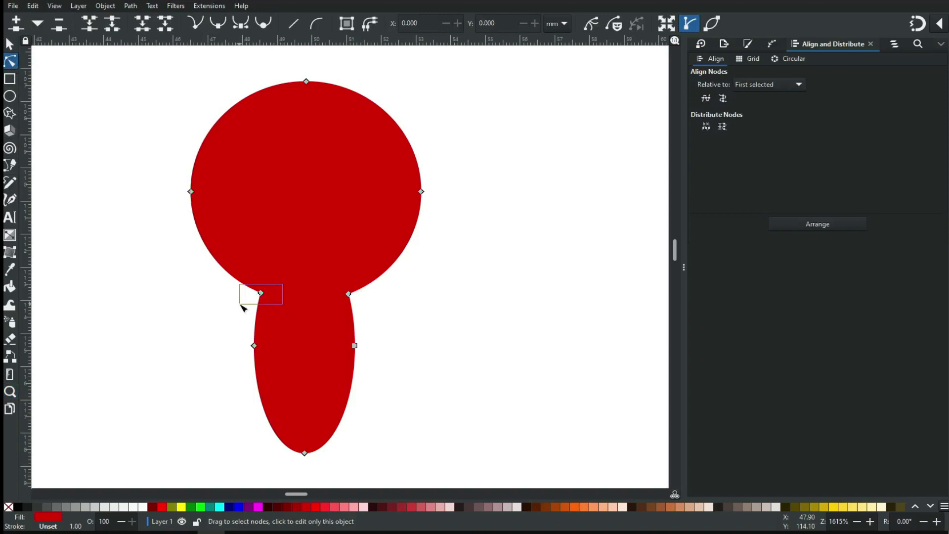
{"action": "key", "text": "Delete"}
{"action": "left_click_drag", "start_coordinate": [301, 266], "coordinate": [383, 328]}
{"action": "key", "text": "Delete"}
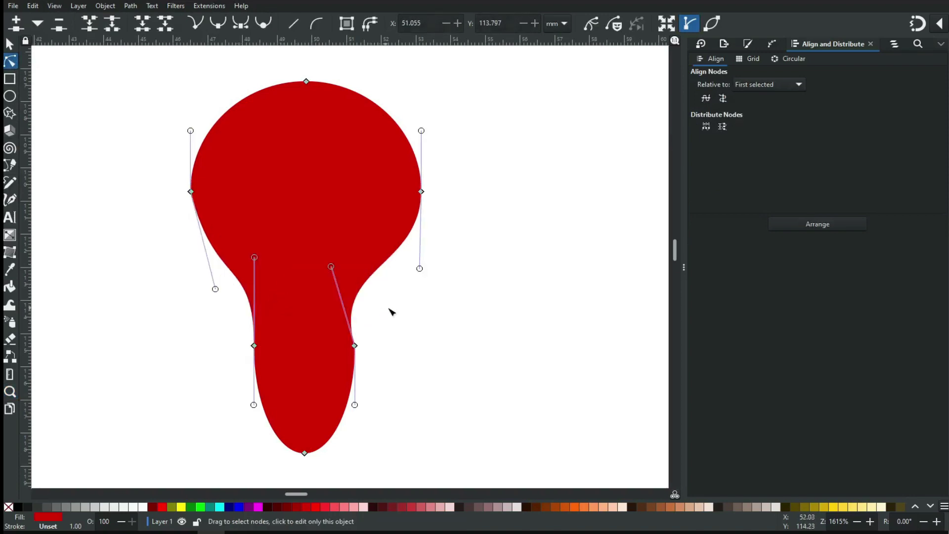
{"action": "left_click", "coordinate": [419, 330]}
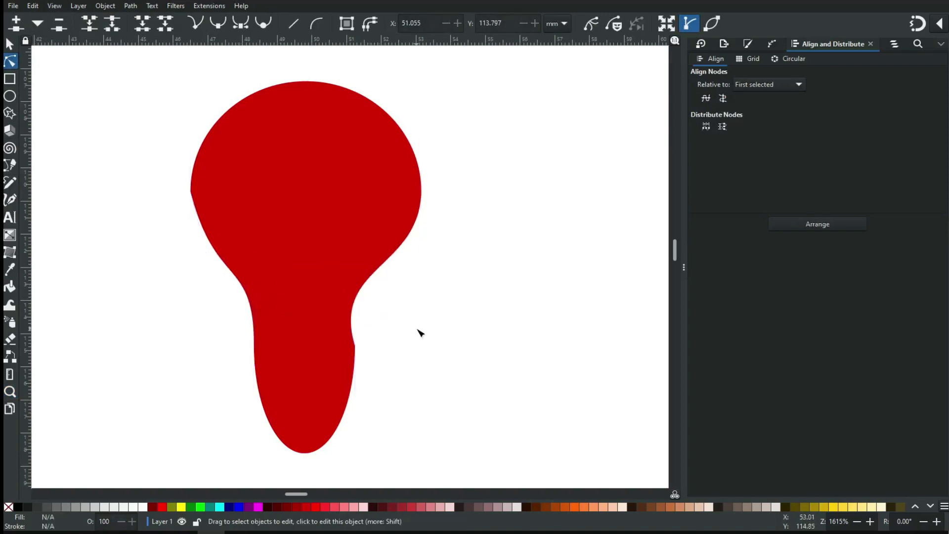
{"action": "key", "text": "minus"}
{"action": "key", "text": "minus"}
{"action": "key", "text": "minus"}
{"action": "key", "text": "minus"}
{"action": "key", "text": "minus"}
{"action": "key", "text": "minus"}
{"action": "key", "text": "minus"}
{"action": "key", "text": "minus"}
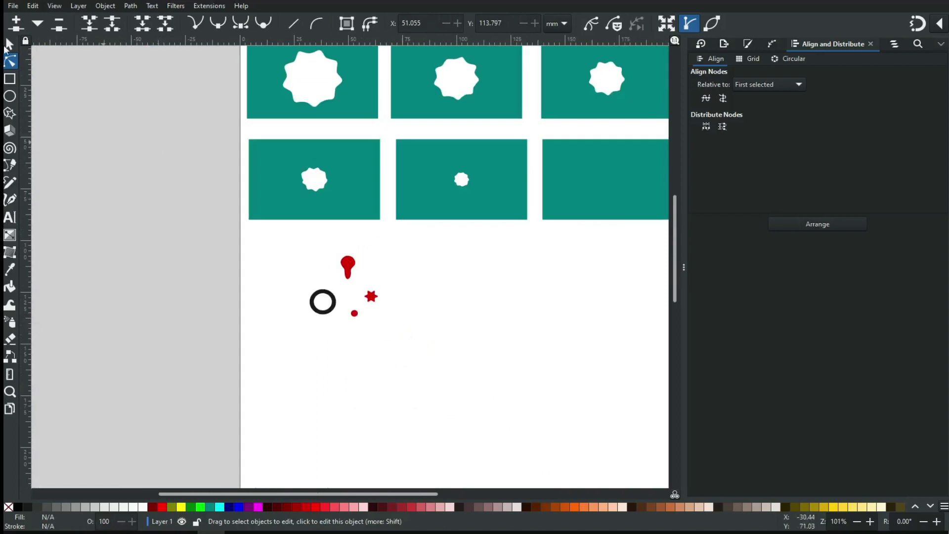
Step: Select the ring, pin, star and dot together and convert them all to paths
{"action": "left_click", "coordinate": [10, 47]}
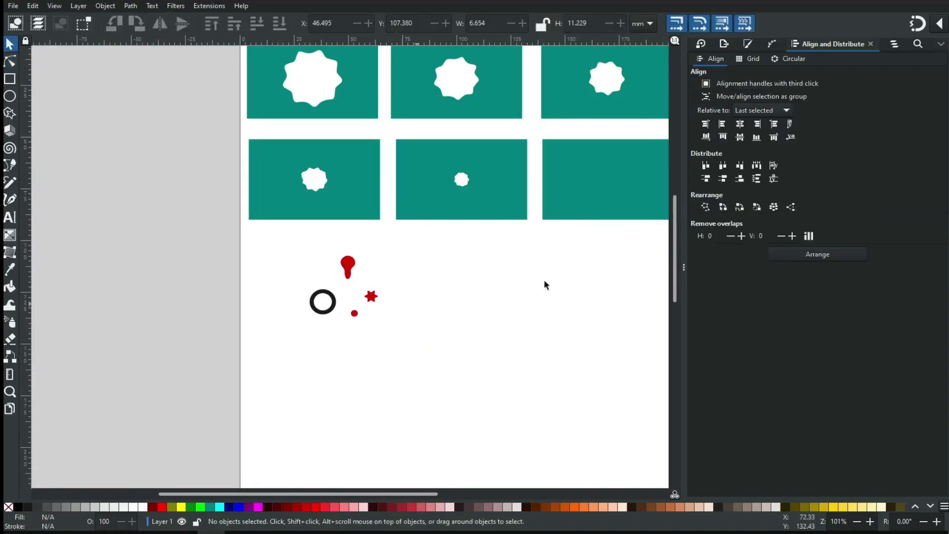
{"action": "left_click_drag", "start_coordinate": [673, 248], "coordinate": [672, 231]}
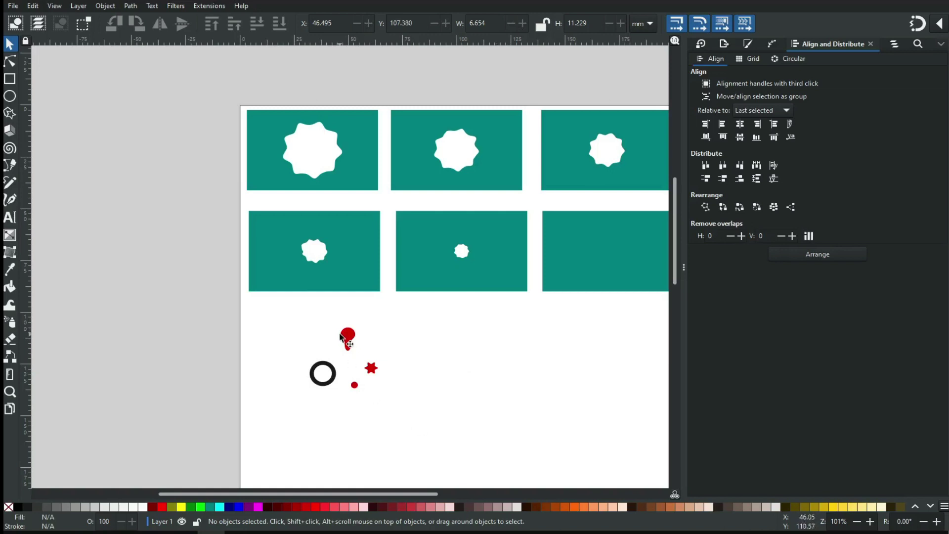
{"action": "mouse_move", "coordinate": [290, 323]}
{"action": "left_mouse_down"}
{"action": "mouse_move", "coordinate": [407, 412]}
{"action": "mouse_move", "coordinate": [372, 371]}
{"action": "left_mouse_up"}
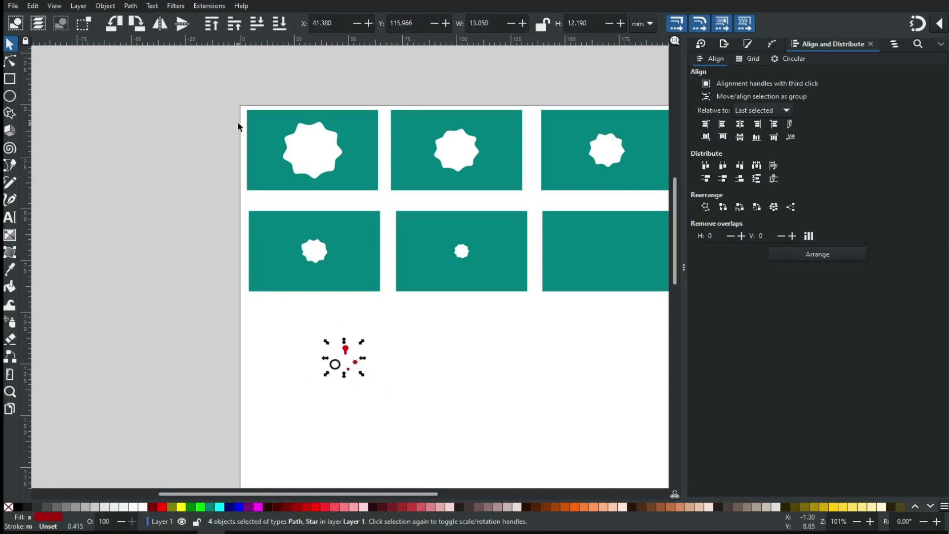
{"action": "left_click", "coordinate": [131, 6]}
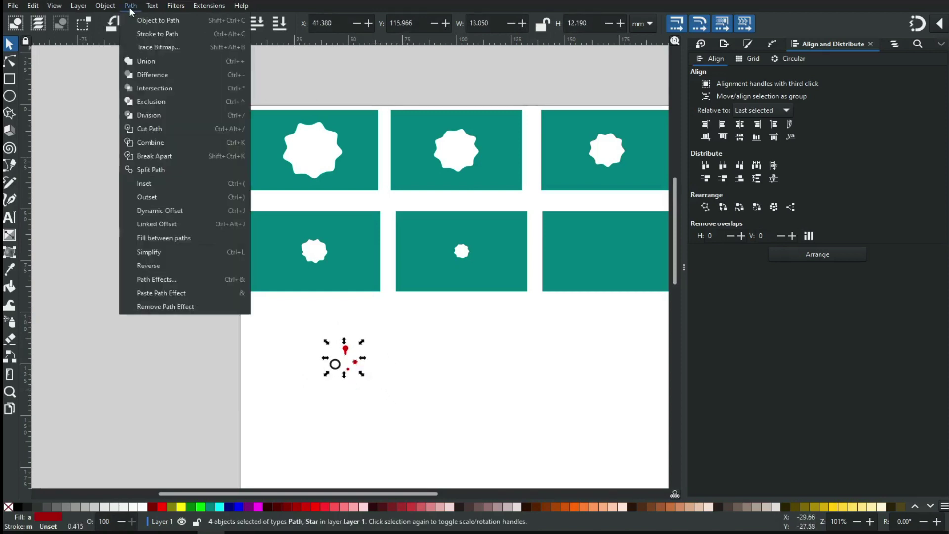
{"action": "left_click", "coordinate": [157, 22]}
Step: Save the document as papercutting-background.svg
{"action": "left_click", "coordinate": [392, 346]}
{"action": "key", "text": "ctrl+s"}
{"action": "left_click_drag", "start_coordinate": [353, 494], "coordinate": [396, 493]}
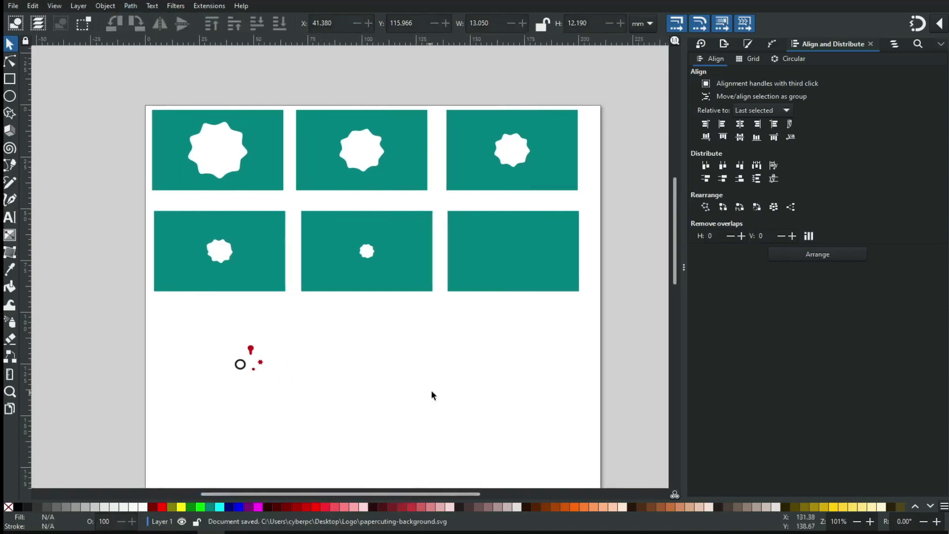
{"action": "left_click", "coordinate": [254, 174]}
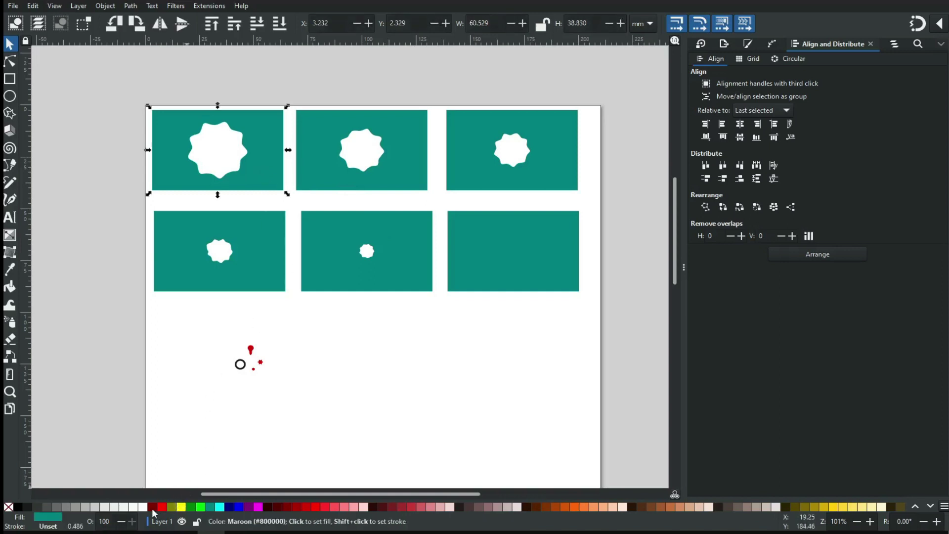
Step: Fill the top-left panel maroon and the top-middle olive, leaving the top-right teal
{"action": "left_click", "coordinate": [153, 507]}
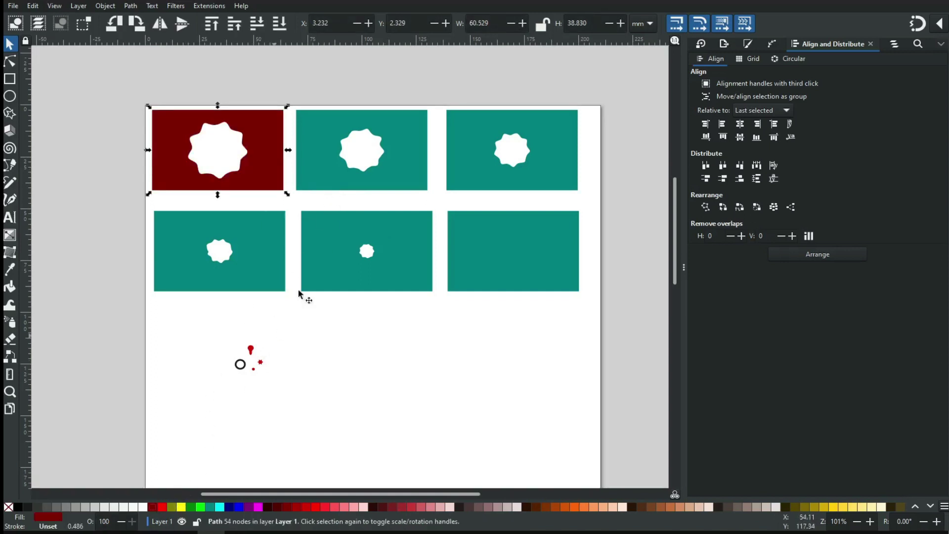
{"action": "left_click", "coordinate": [317, 187]}
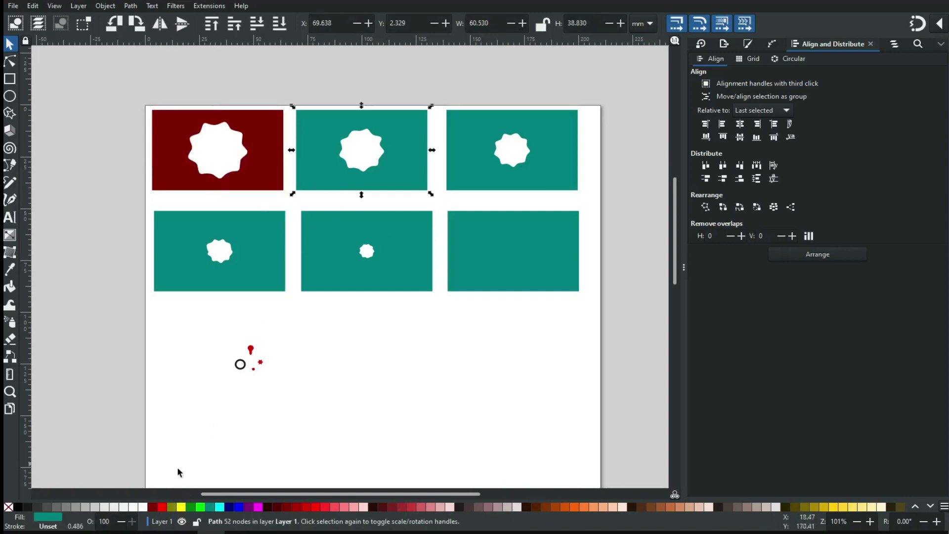
{"action": "left_click", "coordinate": [169, 505]}
{"action": "left_click", "coordinate": [468, 184]}
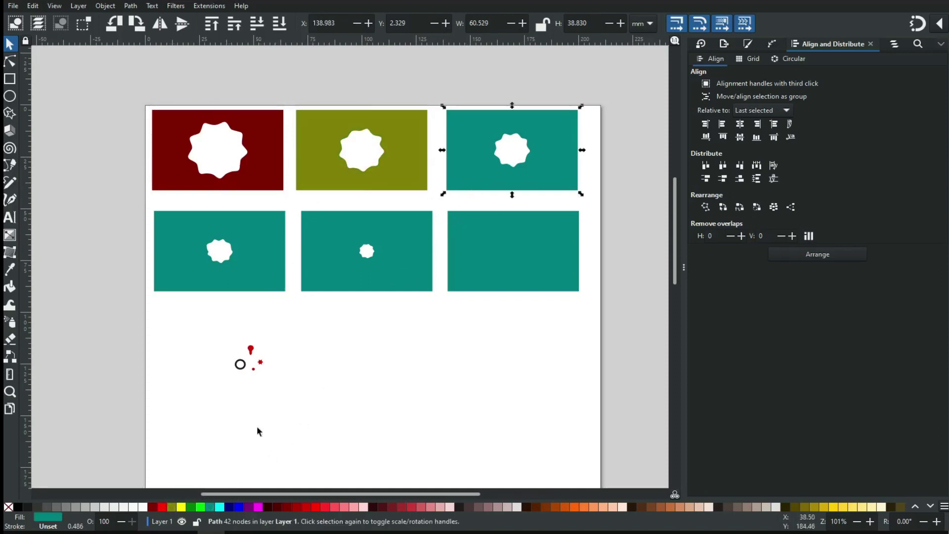
Step: Fill the bottom row purple 800080, rosy red C83737 and grey-taupe AC9D93
{"action": "left_click", "coordinate": [245, 287]}
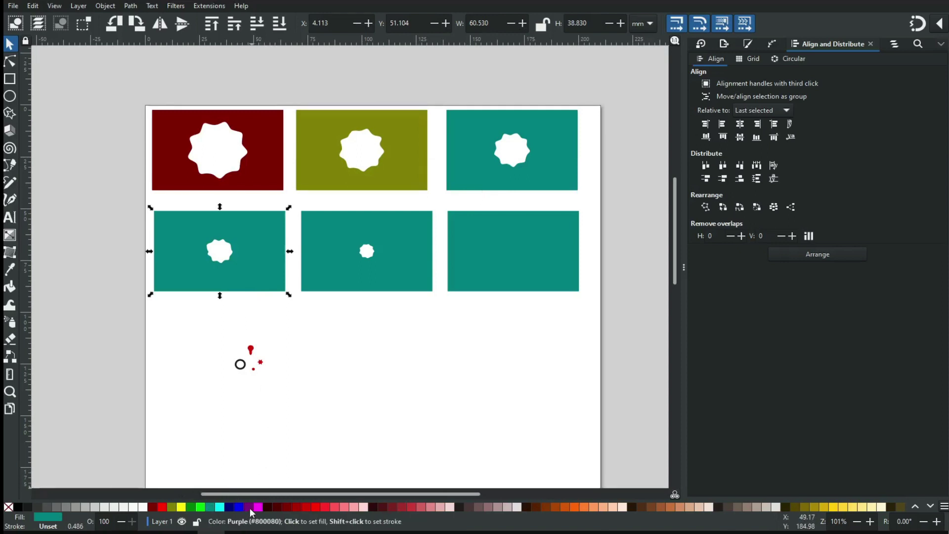
{"action": "left_click", "coordinate": [249, 509]}
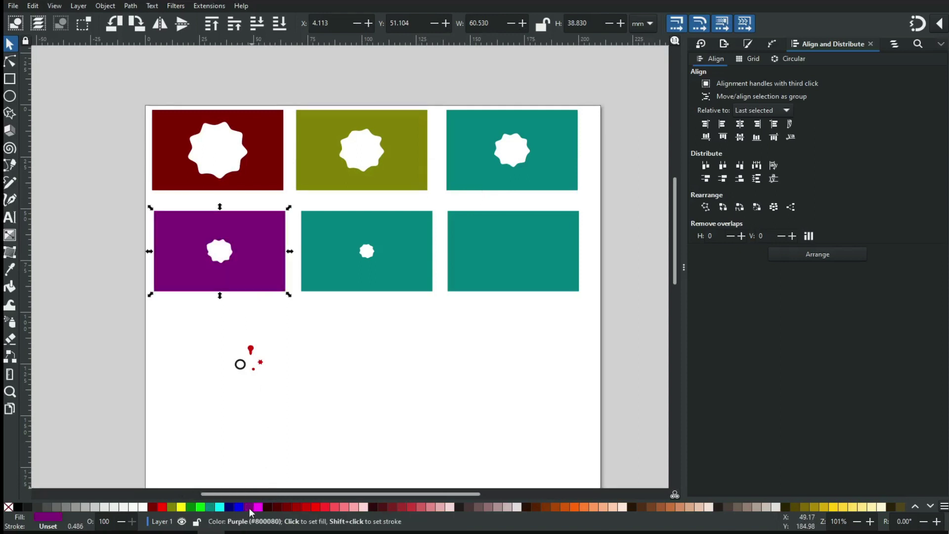
{"action": "left_click", "coordinate": [368, 287]}
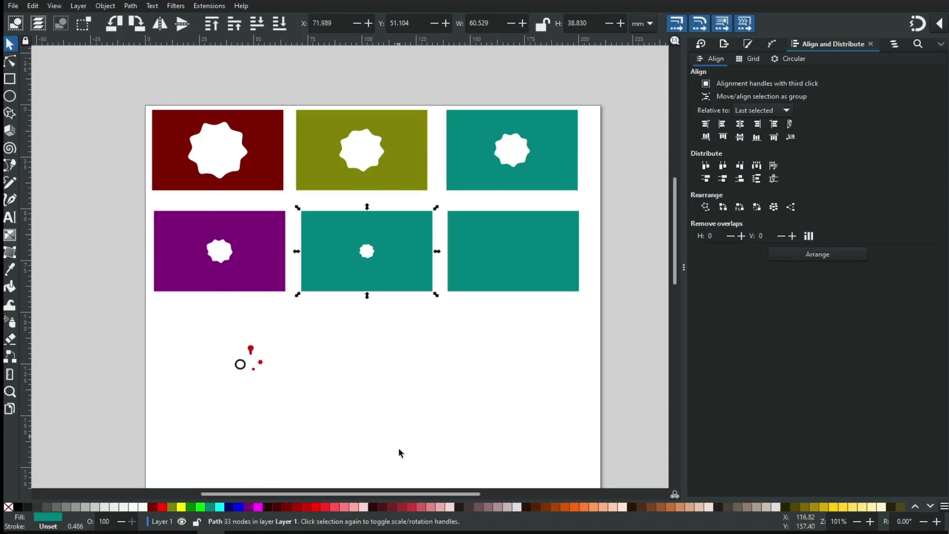
{"action": "left_click", "coordinate": [417, 508]}
{"action": "left_click", "coordinate": [479, 281]}
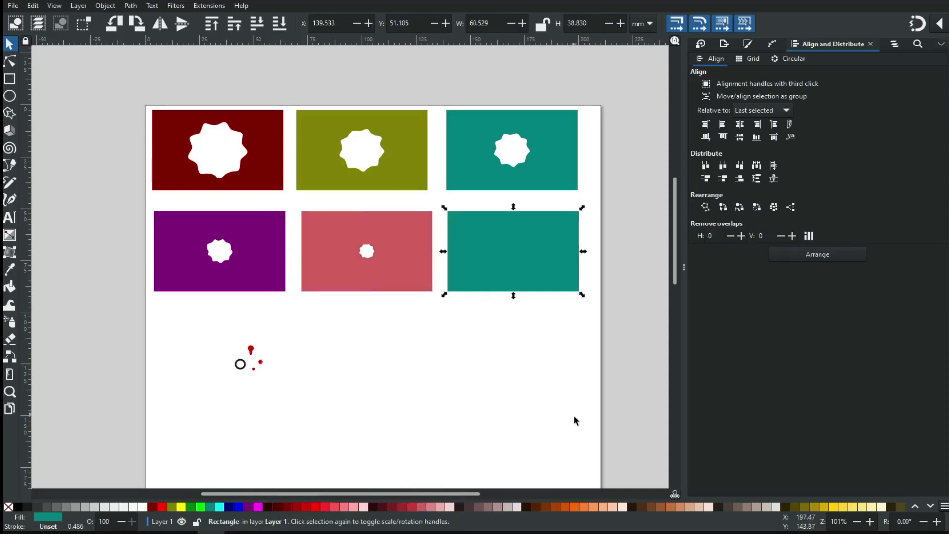
{"action": "left_click", "coordinate": [753, 508]}
{"action": "left_click", "coordinate": [506, 376]}
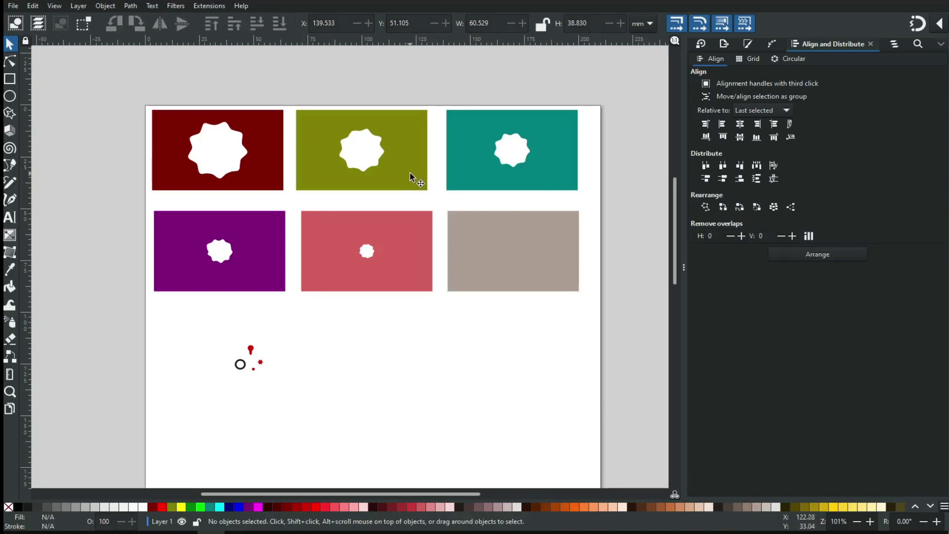
Step: Lower the olive layer to the bottom and slide it behind the maroon layer
{"action": "left_click_drag", "start_coordinate": [410, 173], "coordinate": [338, 175]}
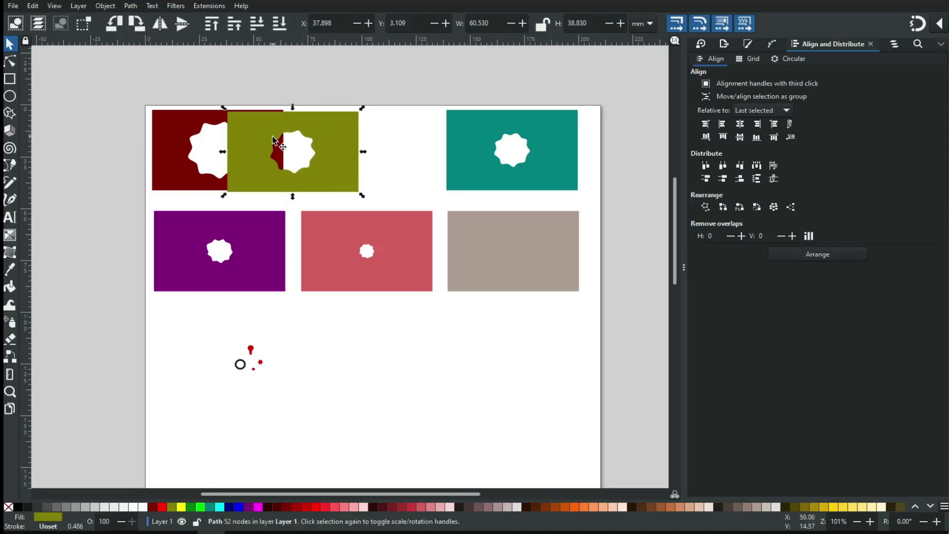
{"action": "left_click", "coordinate": [105, 6]}
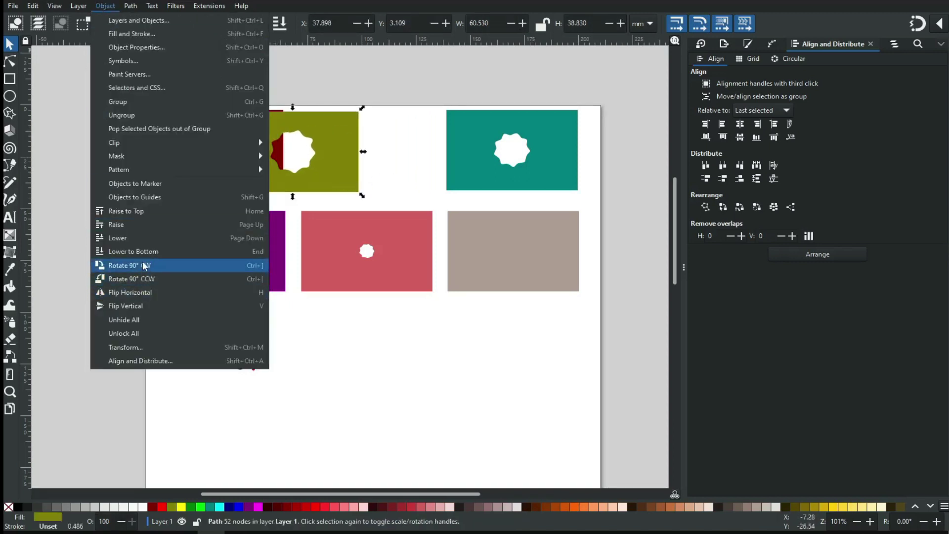
{"action": "left_click", "coordinate": [143, 250]}
{"action": "left_click_drag", "start_coordinate": [329, 179], "coordinate": [276, 176]}
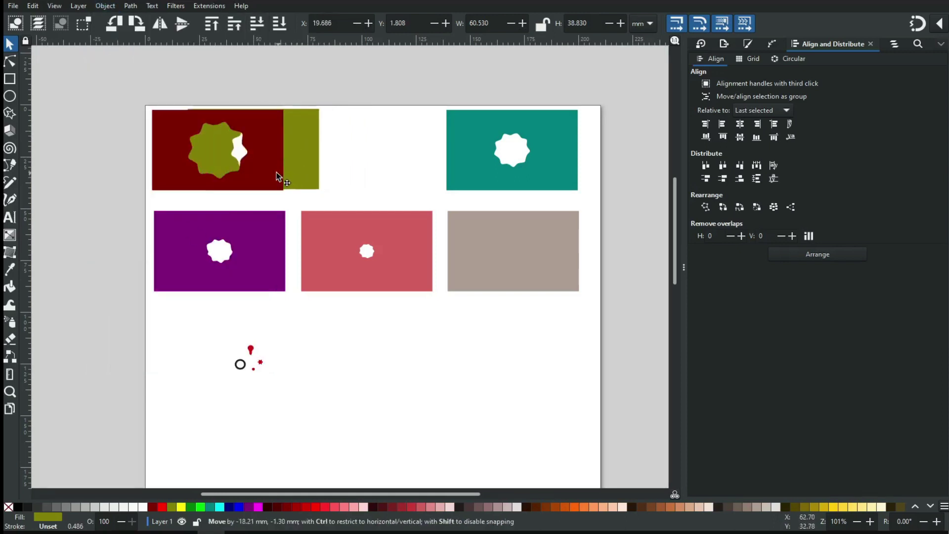
Step: Lower the teal layer and slide it behind the maroon and olive layers
{"action": "left_click_drag", "start_coordinate": [568, 178], "coordinate": [351, 176]}
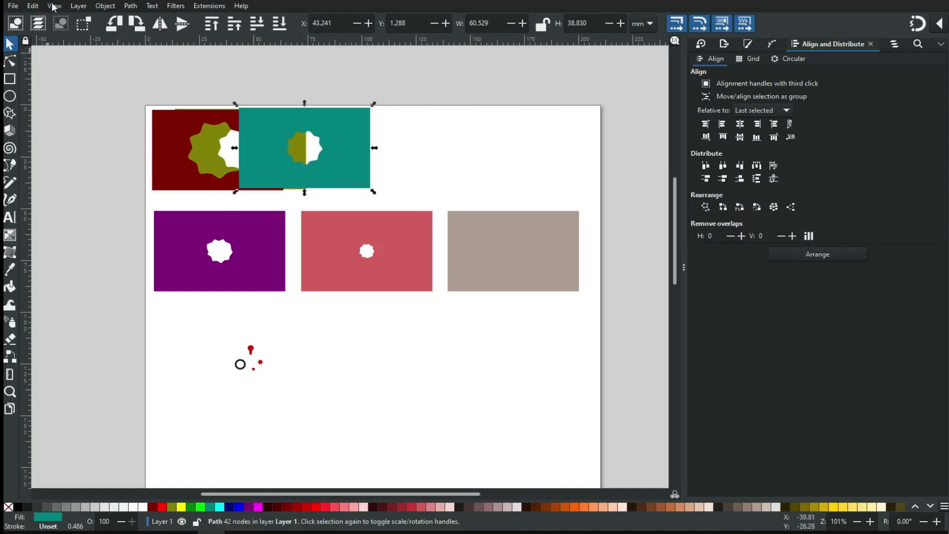
{"action": "left_click", "coordinate": [105, 6]}
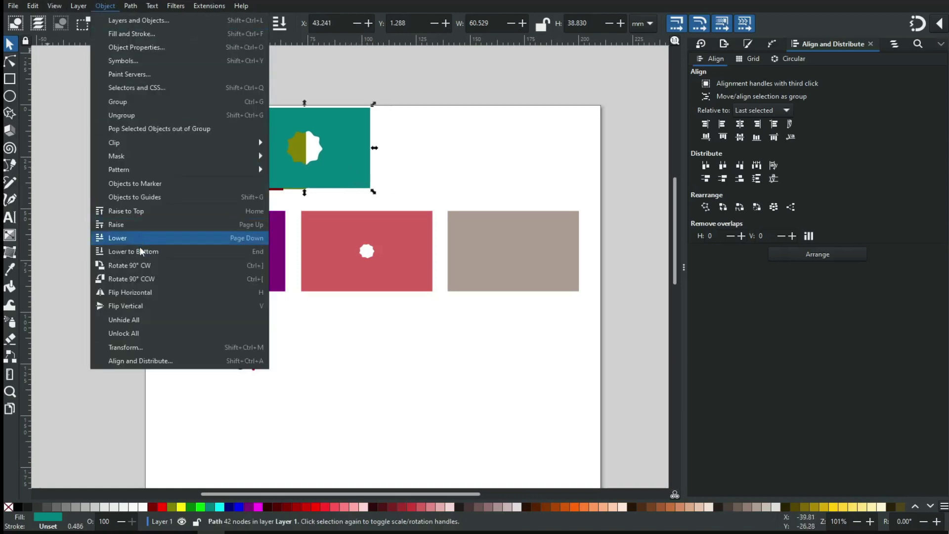
{"action": "left_click", "coordinate": [139, 241]}
{"action": "left_click_drag", "start_coordinate": [349, 176], "coordinate": [286, 173]}
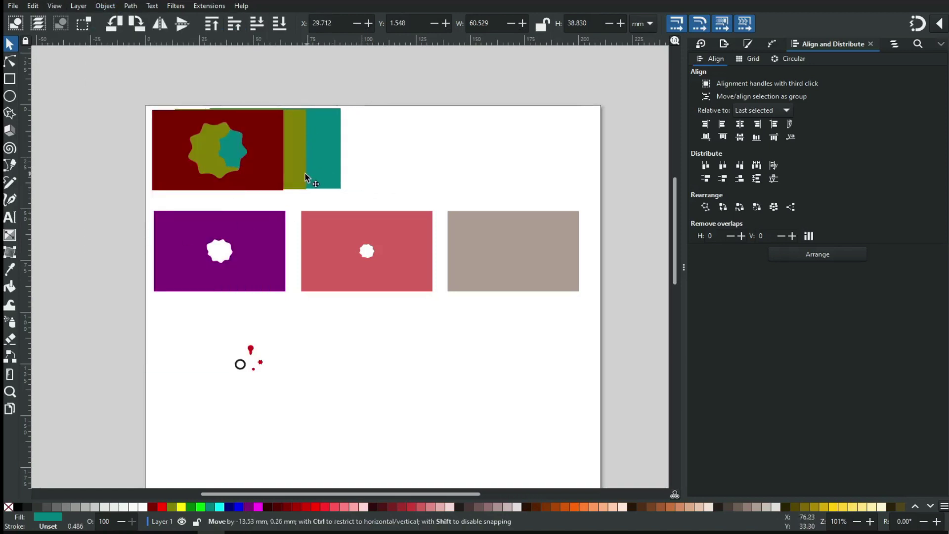
Step: Send the purple and pink layers to the bottom and move them behind the stack
{"action": "left_click", "coordinate": [262, 240]}
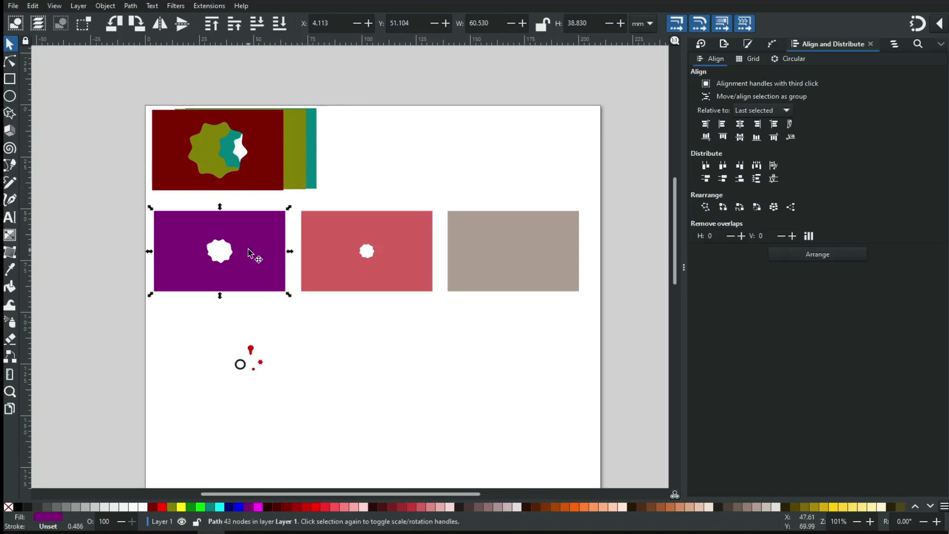
{"action": "left_click", "coordinate": [106, 6]}
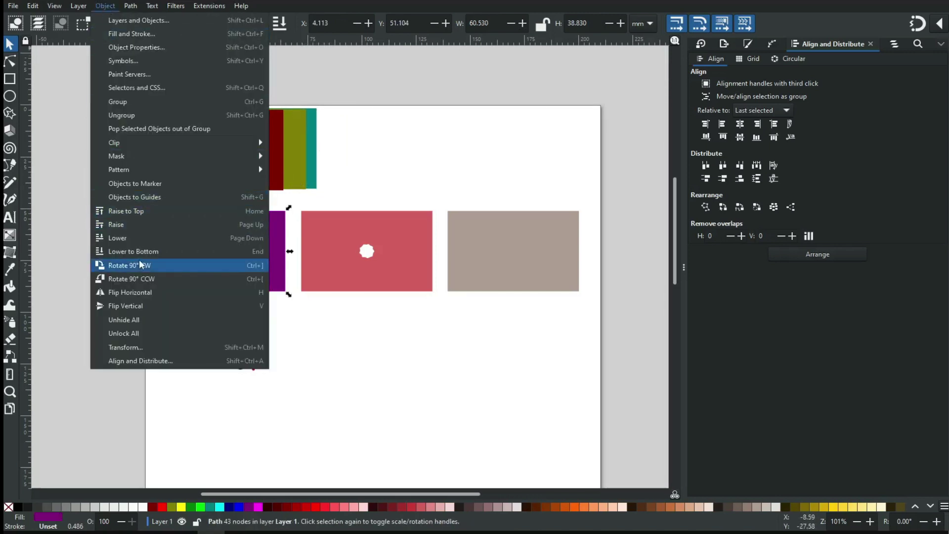
{"action": "left_click", "coordinate": [142, 254]}
{"action": "left_click_drag", "start_coordinate": [245, 257], "coordinate": [260, 182]}
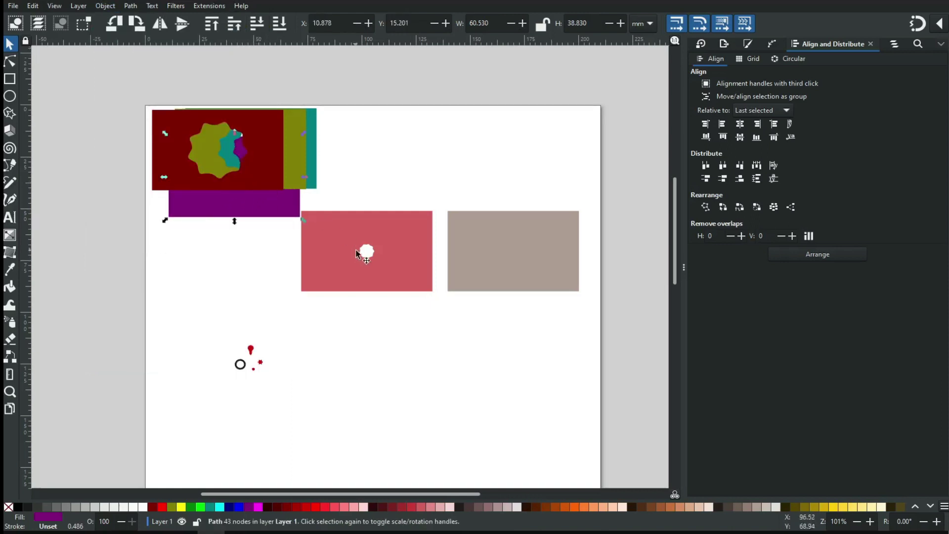
{"action": "left_click", "coordinate": [338, 266]}
{"action": "left_click", "coordinate": [105, 6]}
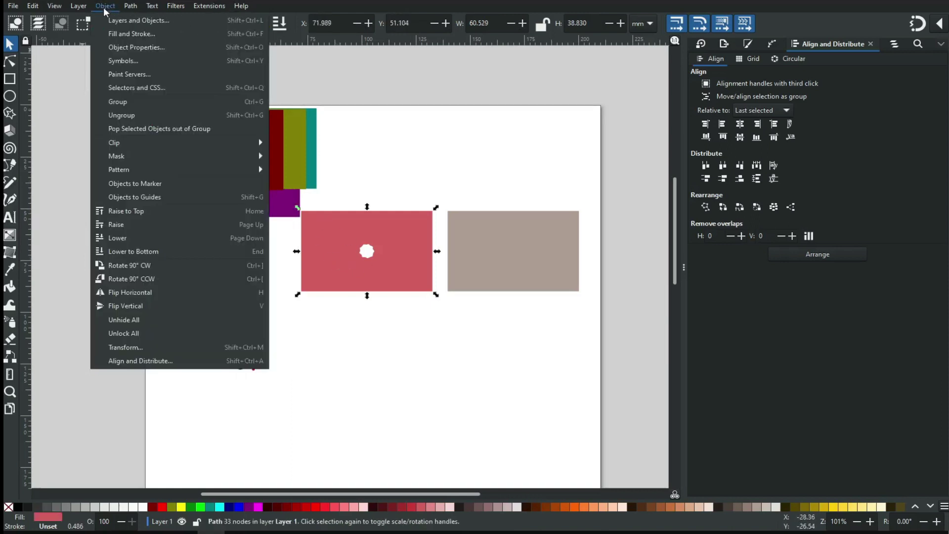
{"action": "left_click", "coordinate": [136, 252]}
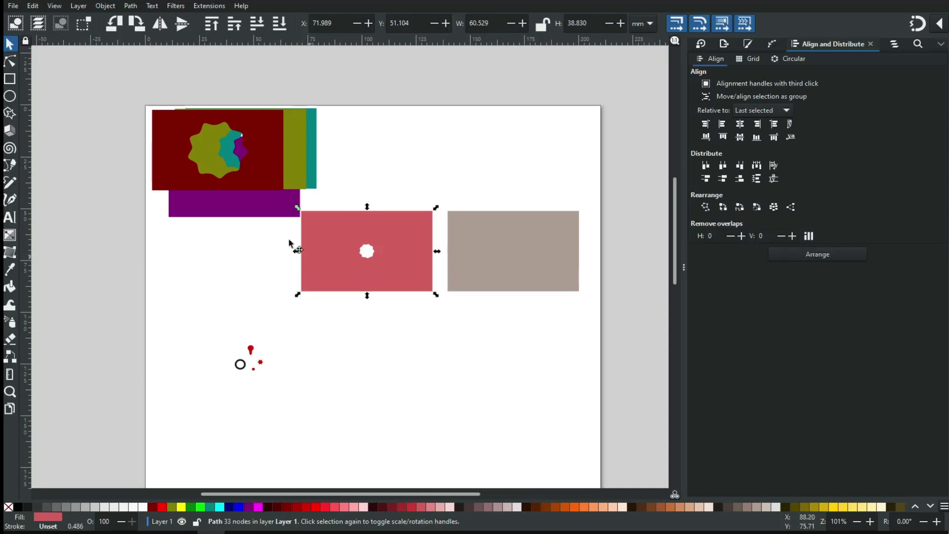
{"action": "left_click_drag", "start_coordinate": [326, 262], "coordinate": [205, 185]}
Step: Centre all five layers on the vertical and horizontal axes so the star holes nest
{"action": "left_click", "coordinate": [342, 210]}
{"action": "mouse_move", "coordinate": [116, 89]}
{"action": "left_mouse_down"}
{"action": "mouse_move", "coordinate": [375, 232]}
{"action": "mouse_move", "coordinate": [376, 254]}
{"action": "left_mouse_up"}
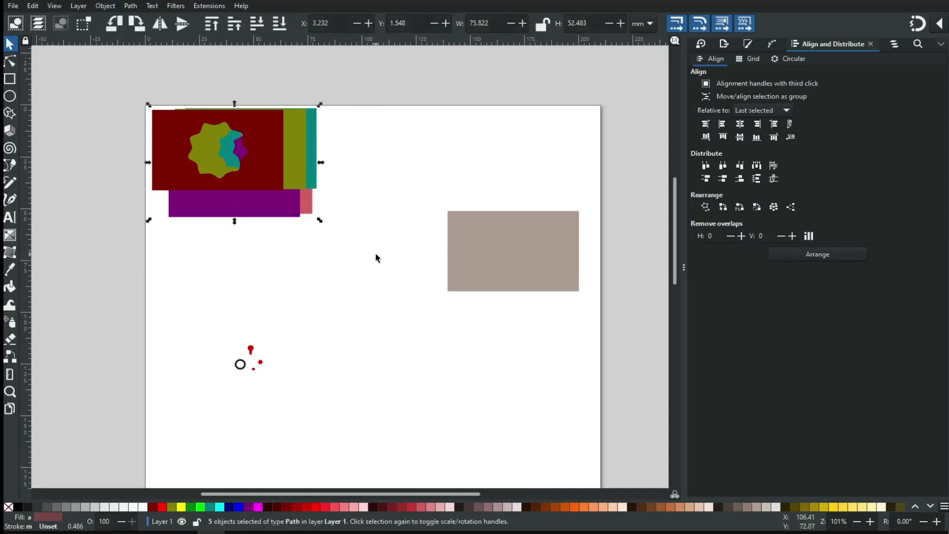
{"action": "left_click", "coordinate": [743, 124]}
{"action": "left_click", "coordinate": [743, 137]}
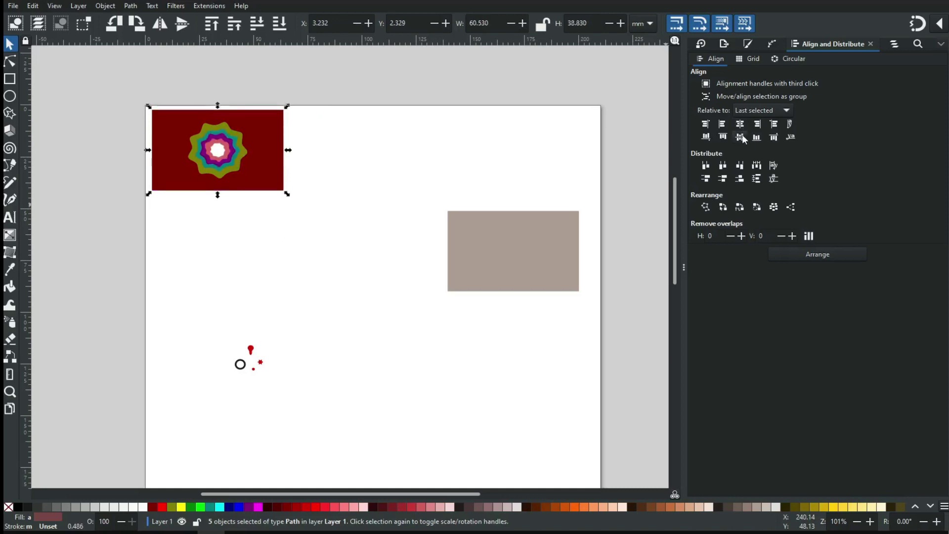
{"action": "left_click", "coordinate": [340, 170]}
{"action": "left_click_drag", "start_coordinate": [111, 97], "coordinate": [322, 195]}
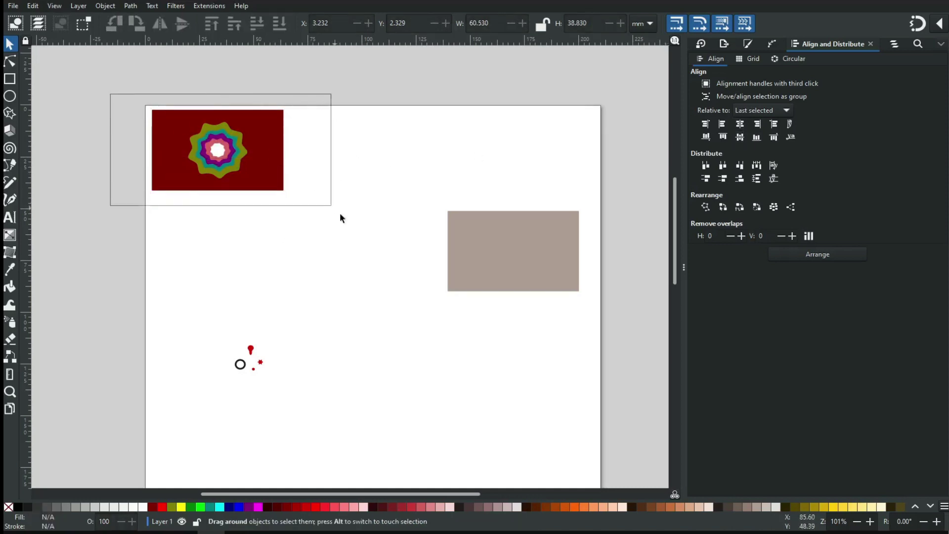
Step: Move the layered design down-right, enlarge it to 118.287 × 75.882 mm, and shift the grey rectangle right
{"action": "left_click_drag", "start_coordinate": [269, 174], "coordinate": [324, 239]}
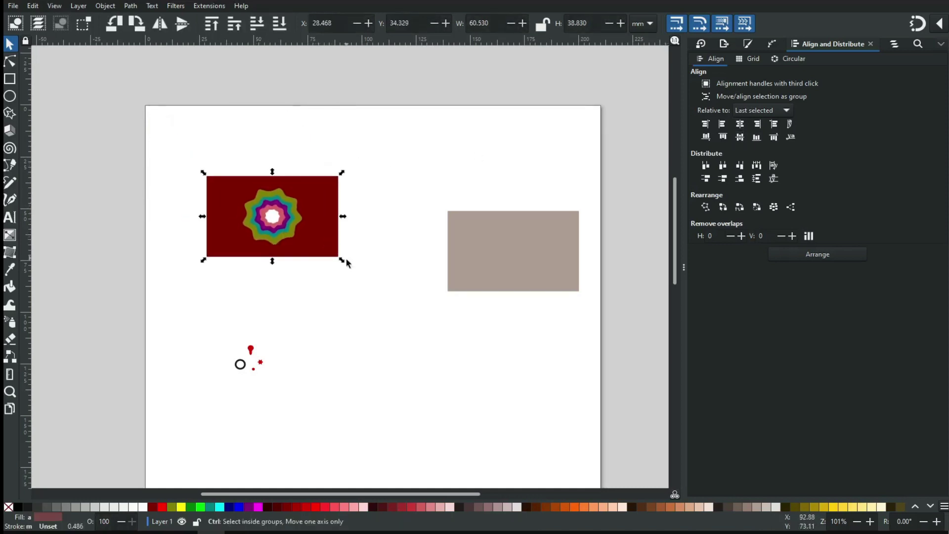
{"action": "key", "text": "greater"}
{"action": "key", "text": "greater"}
{"action": "key", "text": "greater"}
{"action": "key", "text": "greater"}
{"action": "key", "text": "greater"}
{"action": "key", "text": "greater"}
{"action": "left_click_drag", "start_coordinate": [354, 273], "coordinate": [368, 275]}
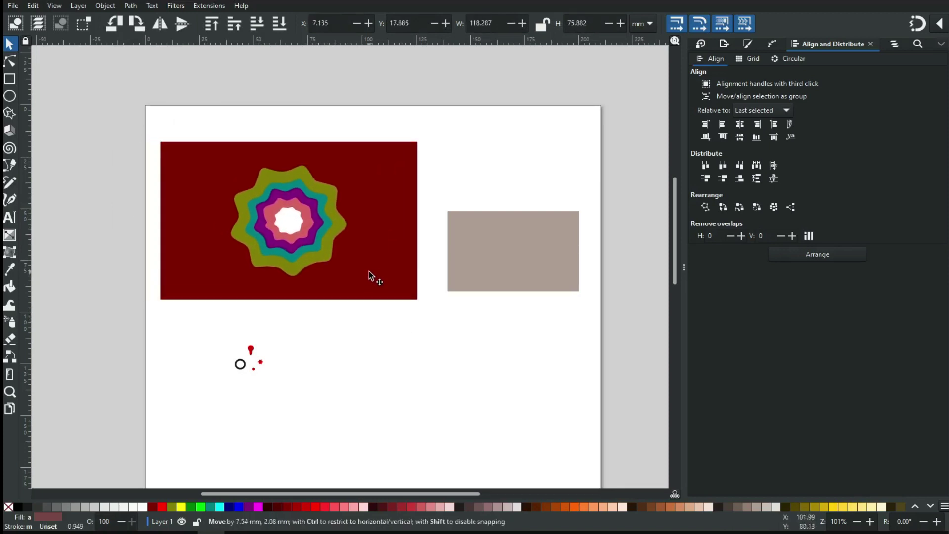
{"action": "left_click", "coordinate": [341, 363]}
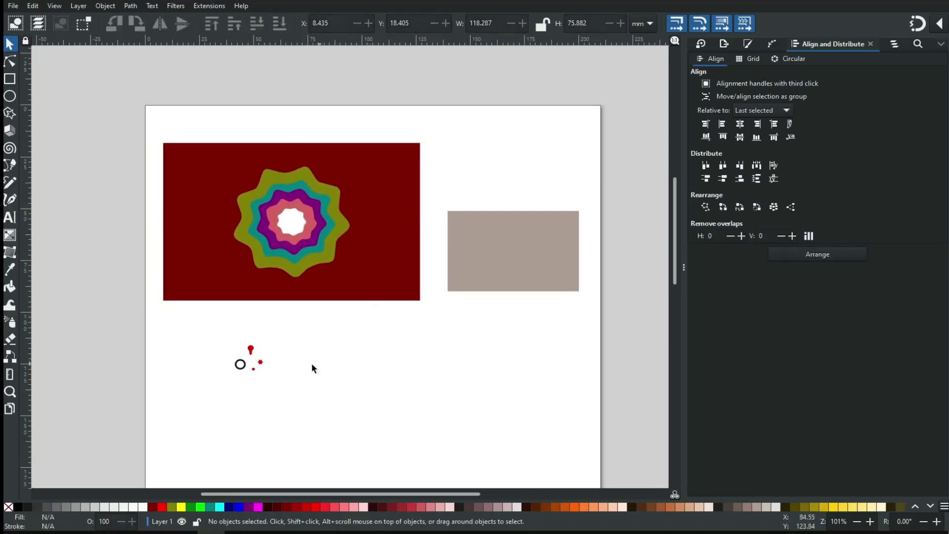
{"action": "left_click_drag", "start_coordinate": [509, 282], "coordinate": [547, 290]}
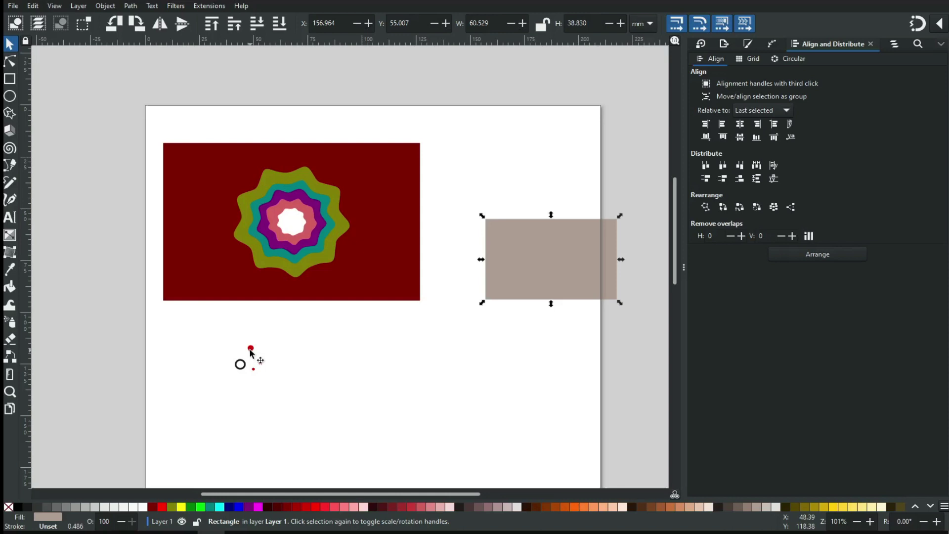
{"action": "left_click", "coordinate": [245, 228]}
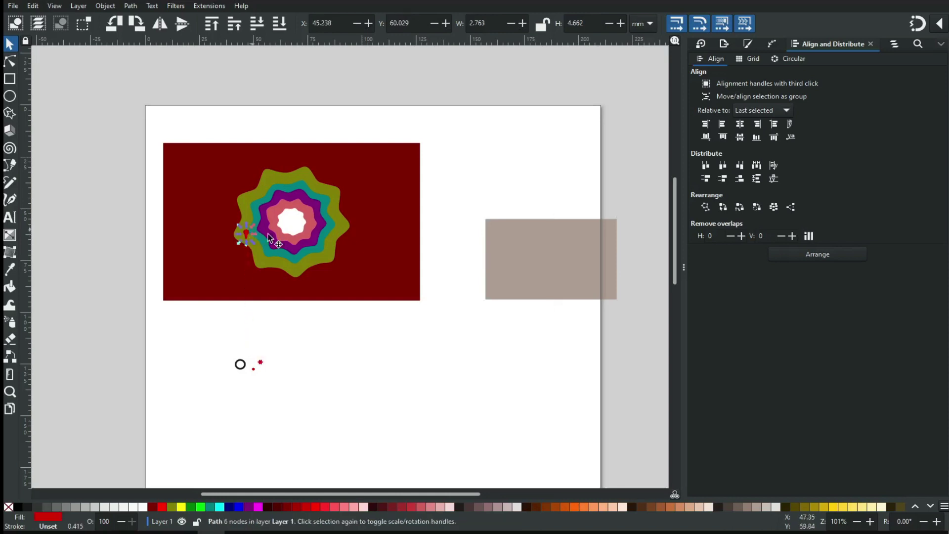
Step: Zoom in, place the red droplet on the olive ring, and duplicate a copy onto the right side
{"action": "key", "text": "z"}
{"action": "left_click_drag", "start_coordinate": [208, 148], "coordinate": [405, 316]}
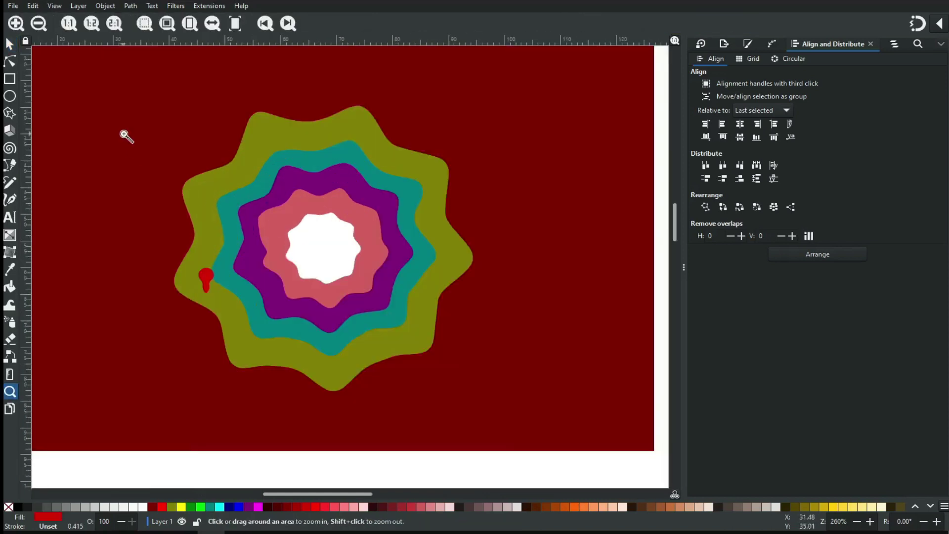
{"action": "left_click", "coordinate": [10, 45]}
{"action": "left_click", "coordinate": [211, 276]}
{"action": "left_click_drag", "start_coordinate": [211, 272], "coordinate": [197, 259]}
{"action": "left_click", "coordinate": [199, 265]}
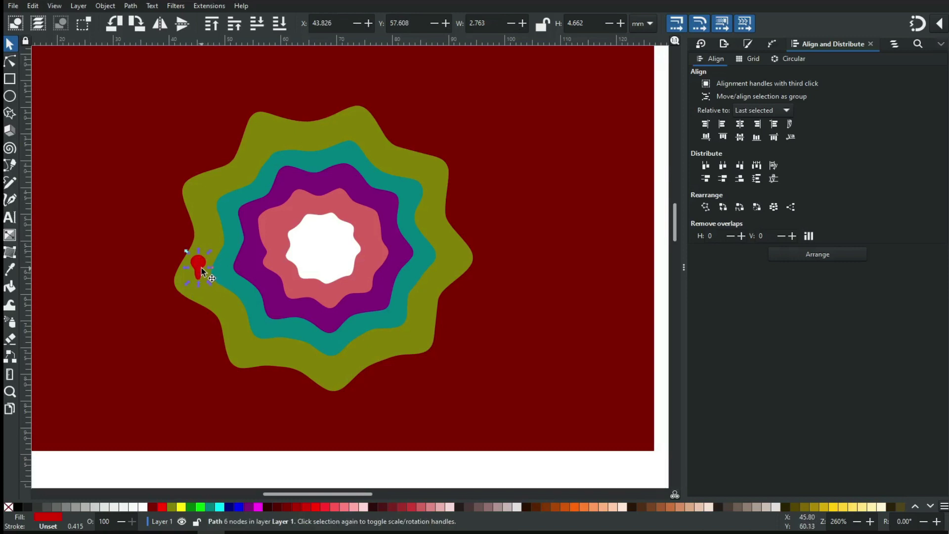
{"action": "right_click", "coordinate": [196, 265]}
{"action": "left_click", "coordinate": [225, 304]}
{"action": "left_click_drag", "start_coordinate": [197, 273], "coordinate": [449, 262]}
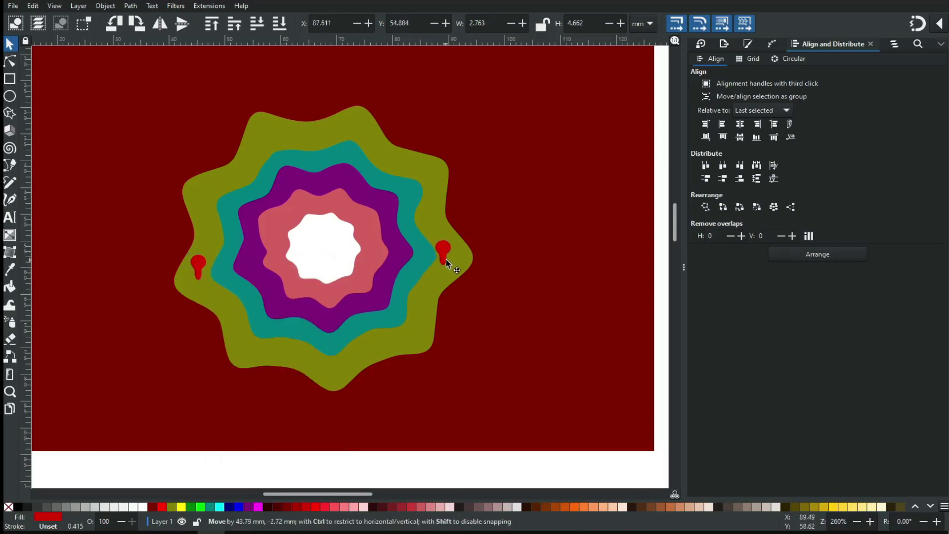
{"action": "mouse_move", "coordinate": [449, 262]}
{"action": "left_mouse_down"}
{"action": "mouse_move", "coordinate": [235, 233]}
{"action": "mouse_move", "coordinate": [257, 181]}
{"action": "mouse_move", "coordinate": [360, 194]}
{"action": "mouse_move", "coordinate": [330, 302]}
{"action": "mouse_move", "coordinate": [332, 366]}
{"action": "left_mouse_up"}
Step: Duplicate the droplet several more times and drop the copies onto the inner rings
{"action": "key", "text": "ctrl+d"}
{"action": "key", "text": "ctrl+d"}
{"action": "key", "text": "ctrl+d"}
{"action": "key", "text": "ctrl+d"}
{"action": "key", "text": "ctrl+d"}
{"action": "mouse_move", "coordinate": [332, 366]}
{"action": "left_mouse_down"}
{"action": "mouse_move", "coordinate": [328, 209]}
{"action": "mouse_move", "coordinate": [308, 138]}
{"action": "mouse_move", "coordinate": [372, 138]}
{"action": "left_mouse_up"}
{"action": "left_click_drag", "start_coordinate": [198, 267], "coordinate": [207, 247]}
{"action": "left_click", "coordinate": [258, 191]}
{"action": "key", "text": "ctrl+d"}
{"action": "mouse_move", "coordinate": [258, 191]}
{"action": "left_mouse_down"}
{"action": "mouse_move", "coordinate": [367, 330]}
{"action": "mouse_move", "coordinate": [247, 306]}
{"action": "mouse_move", "coordinate": [265, 296]}
{"action": "mouse_move", "coordinate": [280, 231]}
{"action": "left_mouse_up"}
{"action": "key", "text": "ctrl+d"}
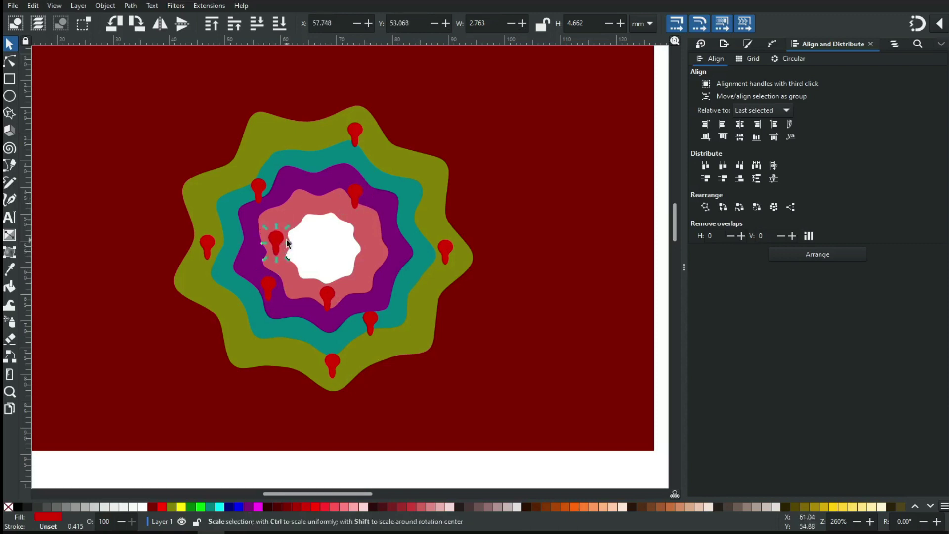
Step: Nudge the droplet on the olive ring and tilt the droplet on the teal ring
{"action": "key", "text": "z"}
{"action": "left_click_drag", "start_coordinate": [273, 84], "coordinate": [490, 235]}
{"action": "key", "text": "s"}
{"action": "left_click_drag", "start_coordinate": [330, 218], "coordinate": [330, 216]}
{"action": "left_click", "coordinate": [283, 178]}
{"action": "left_click_drag", "start_coordinate": [286, 176], "coordinate": [297, 184]}
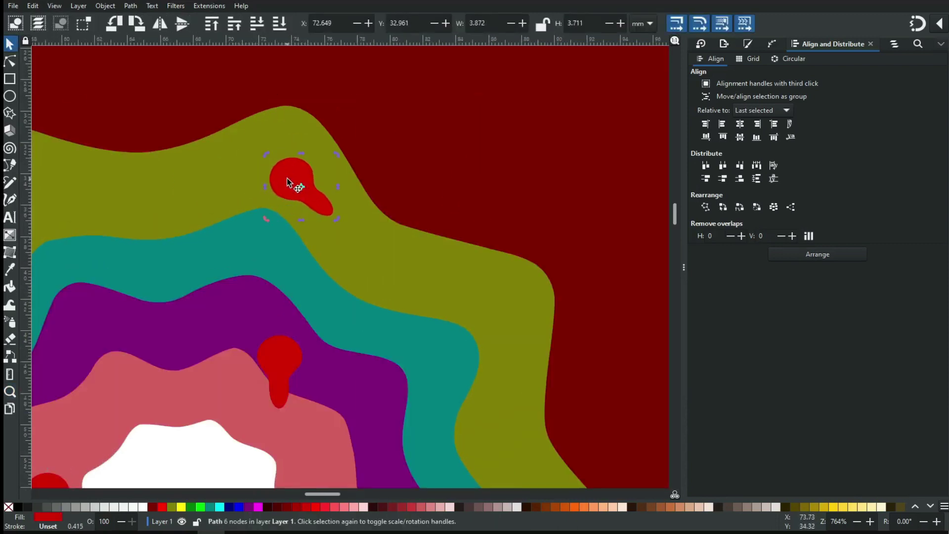
{"action": "key", "text": "5"}
{"action": "left_click", "coordinate": [176, 359]}
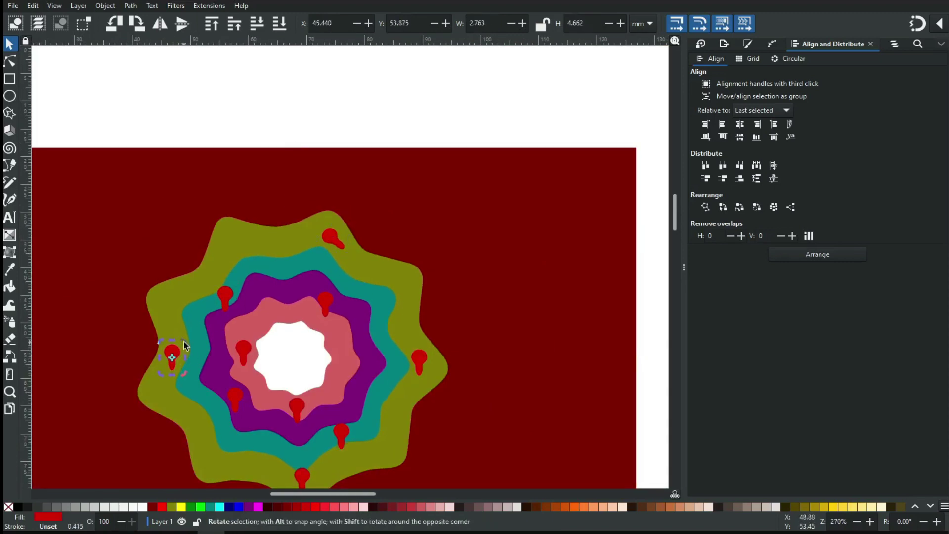
{"action": "scroll", "coordinate": [677, 234], "scroll_direction": "down", "scroll_amount": 5}
{"action": "left_click_drag", "start_coordinate": [297, 364], "coordinate": [296, 365]}
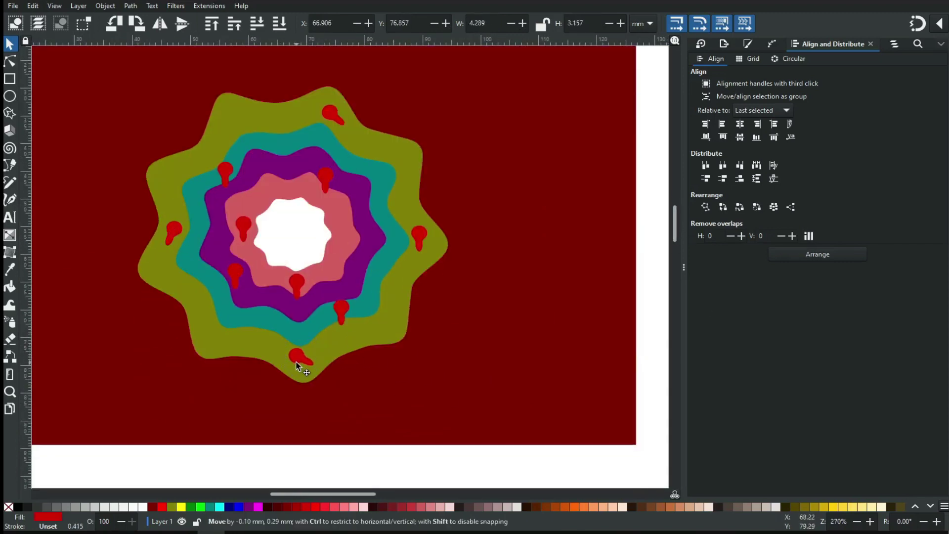
{"action": "left_click", "coordinate": [342, 310]}
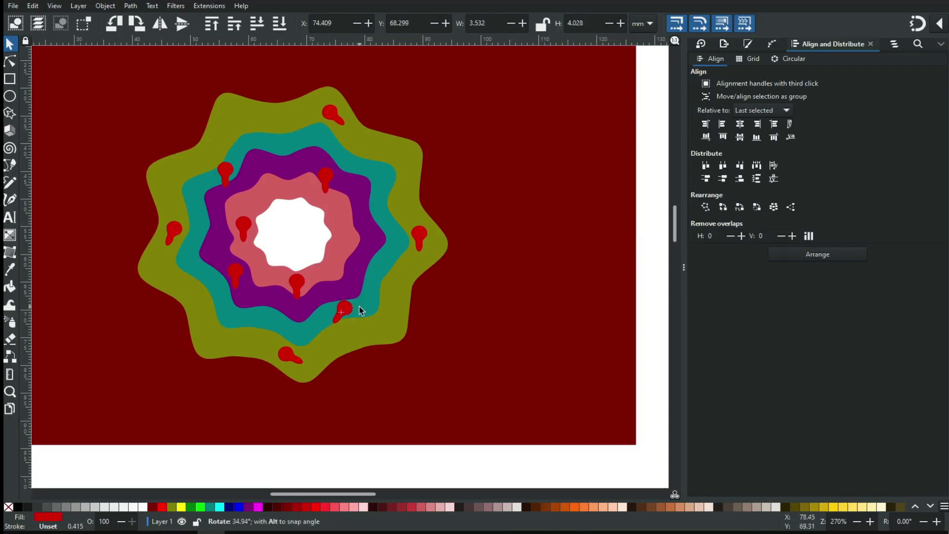
{"action": "left_click_drag", "start_coordinate": [344, 309], "coordinate": [349, 333]}
Step: Reposition a teal-ring droplet, shrink the bottom droplet, and resize and rotate another
{"action": "scroll", "coordinate": [230, 184], "scroll_direction": "up", "scroll_amount": 4}
{"action": "left_click", "coordinate": [304, 242]}
{"action": "left_click", "coordinate": [305, 228]}
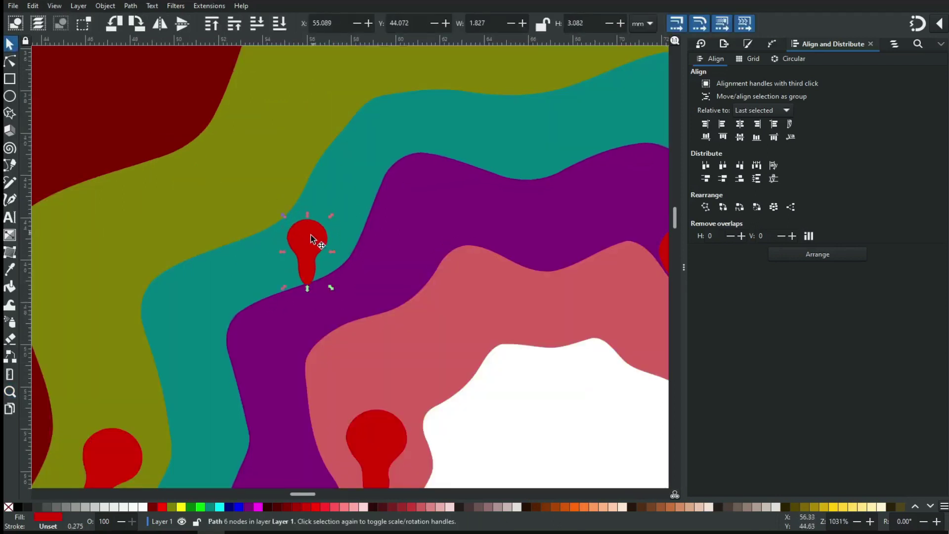
{"action": "left_click_drag", "start_coordinate": [305, 227], "coordinate": [200, 385]}
{"action": "left_click", "coordinate": [375, 430]}
{"action": "key", "text": "comma"}
{"action": "key", "text": "comma"}
{"action": "key", "text": "5"}
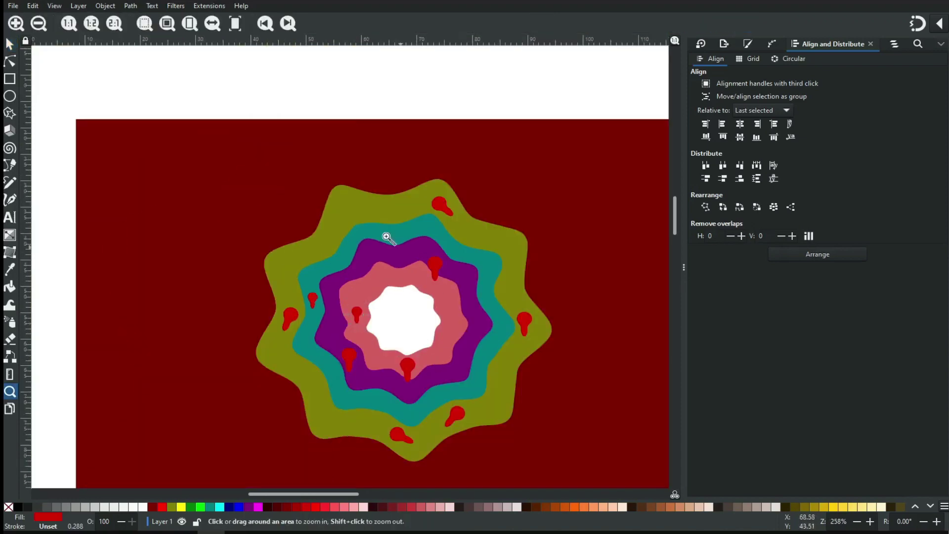
{"action": "scroll", "coordinate": [322, 220], "scroll_direction": "up", "scroll_amount": 5}
{"action": "left_click", "coordinate": [323, 233]}
{"action": "left_click_drag", "start_coordinate": [356, 291], "coordinate": [355, 286]}
{"action": "left_click", "coordinate": [322, 223]}
{"action": "left_click_drag", "start_coordinate": [346, 196], "coordinate": [322, 197]}
Step: Shrink the left and centre droplets and tilt one into the pink band
{"action": "key", "text": "z"}
{"action": "scroll", "coordinate": [219, 322], "scroll_direction": "down", "scroll_amount": 4}
{"action": "scroll", "coordinate": [288, 424], "scroll_direction": "up", "scroll_amount": 3}
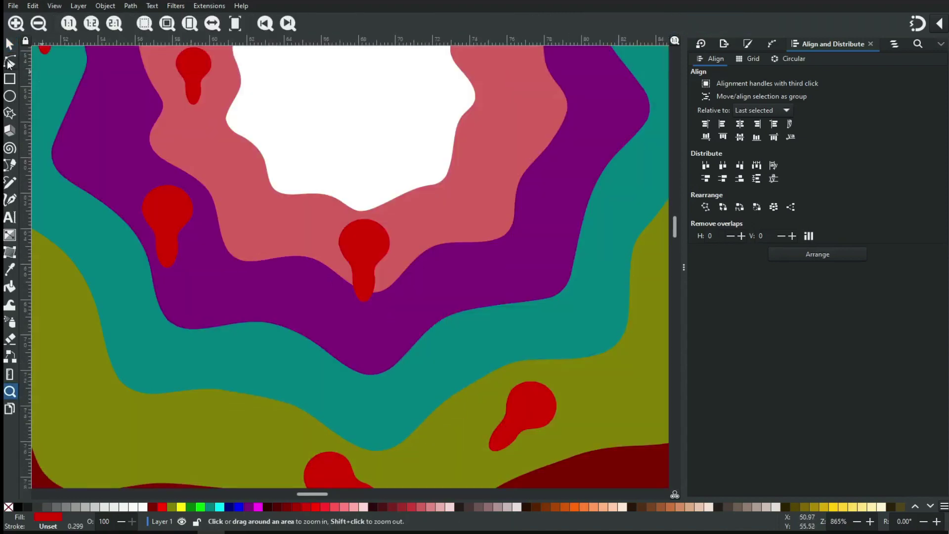
{"action": "key", "text": "s"}
{"action": "left_click", "coordinate": [170, 212]}
{"action": "left_click_drag", "start_coordinate": [192, 276], "coordinate": [189, 263]}
{"action": "left_click", "coordinate": [364, 245]}
{"action": "mouse_move", "coordinate": [394, 216]}
{"action": "left_mouse_down"}
{"action": "mouse_move", "coordinate": [386, 228]}
{"action": "mouse_move", "coordinate": [398, 239]}
{"action": "mouse_move", "coordinate": [540, 111]}
{"action": "left_mouse_up"}
{"action": "left_click", "coordinate": [364, 258]}
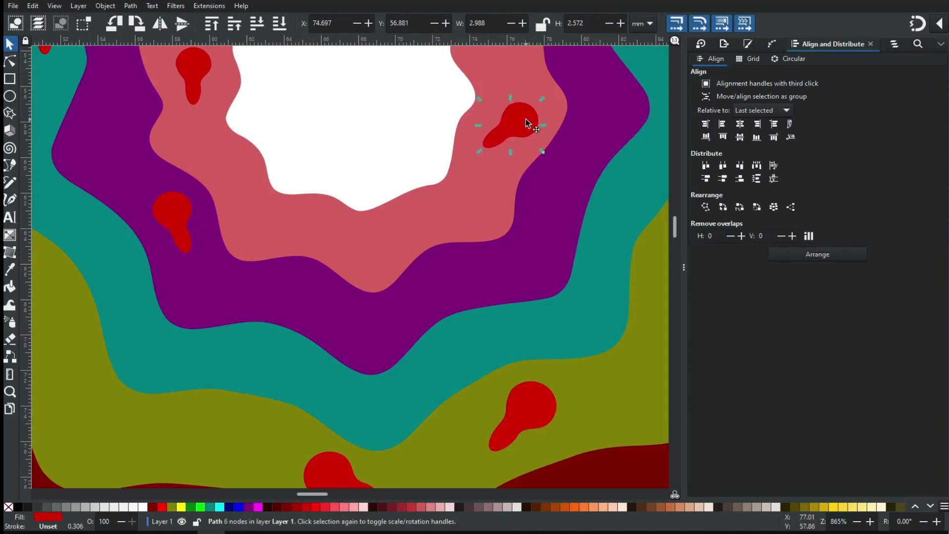
{"action": "key", "text": "5"}
{"action": "left_click", "coordinate": [396, 375]}
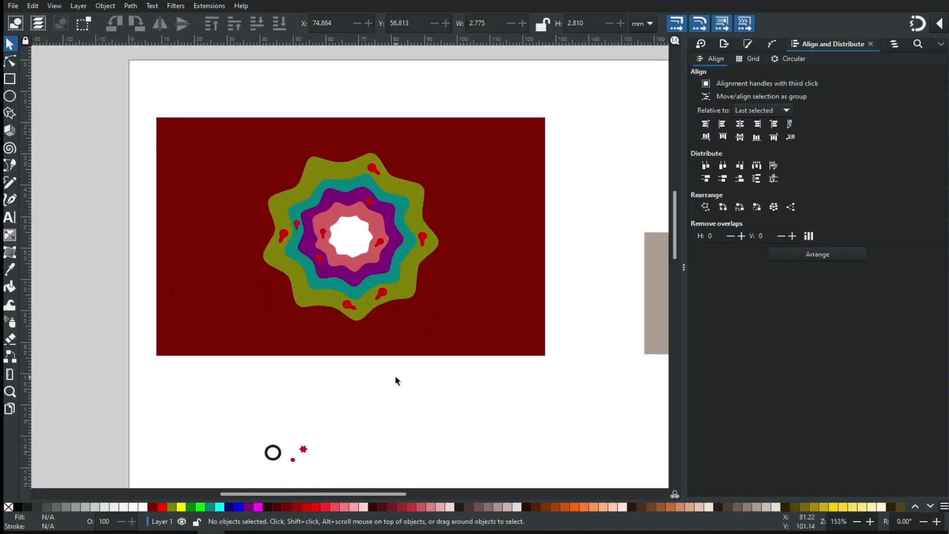
Step: Move the small red dot into the pink band, duplicate and shrink it, then select several dots
{"action": "left_click", "coordinate": [293, 461]}
{"action": "left_click_drag", "start_coordinate": [293, 460], "coordinate": [369, 251]}
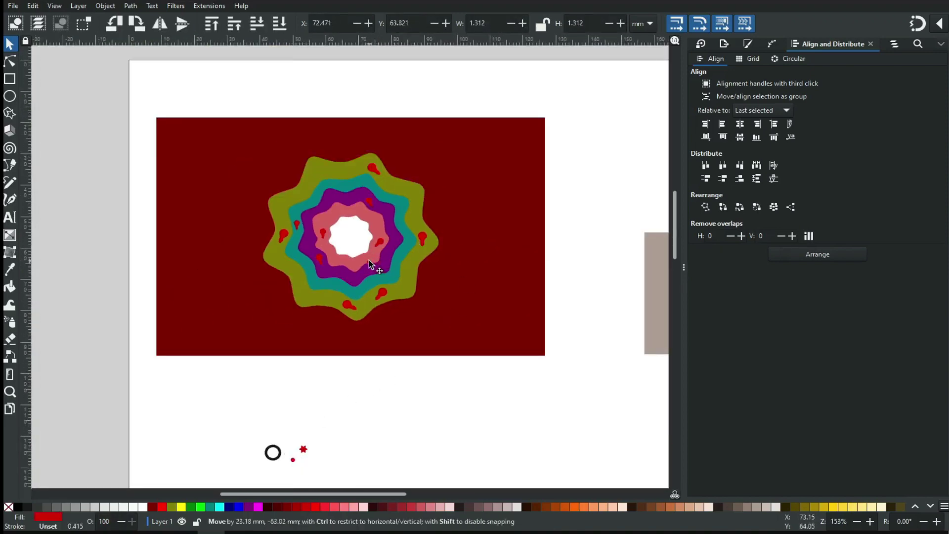
{"action": "scroll", "coordinate": [366, 252], "scroll_direction": "up", "scroll_amount": 3}
{"action": "key", "text": "ctrl+d"}
{"action": "mouse_move", "coordinate": [398, 349]}
{"action": "left_mouse_down"}
{"action": "mouse_move", "coordinate": [411, 397]}
{"action": "mouse_move", "coordinate": [378, 389]}
{"action": "mouse_move", "coordinate": [263, 209]}
{"action": "mouse_move", "coordinate": [262, 187]}
{"action": "left_mouse_up"}
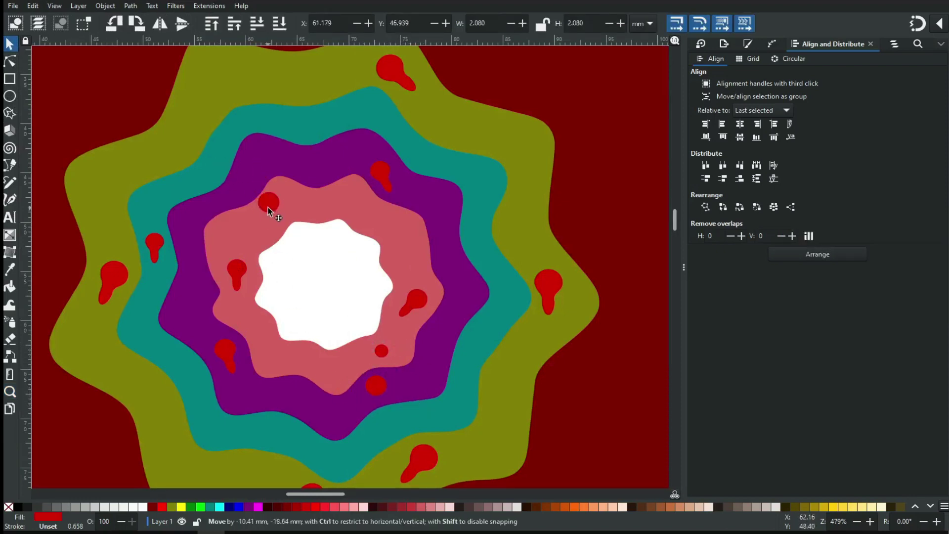
{"action": "key", "text": "comma"}
{"action": "left_click", "coordinate": [379, 381], "text": "shift"}
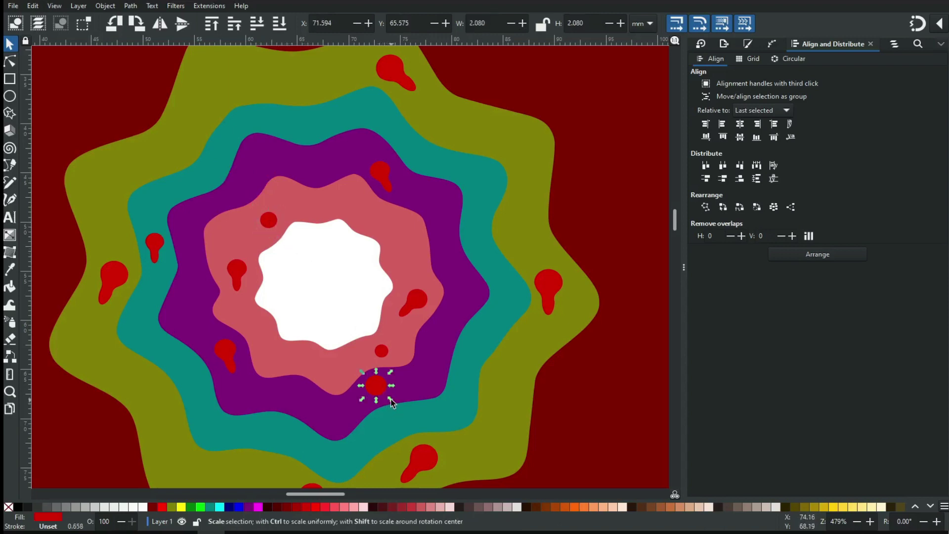
{"action": "key", "text": "minus"}
{"action": "key", "text": "minus"}
{"action": "left_click", "coordinate": [334, 383], "text": "shift"}
{"action": "left_click", "coordinate": [232, 272], "text": "shift"}
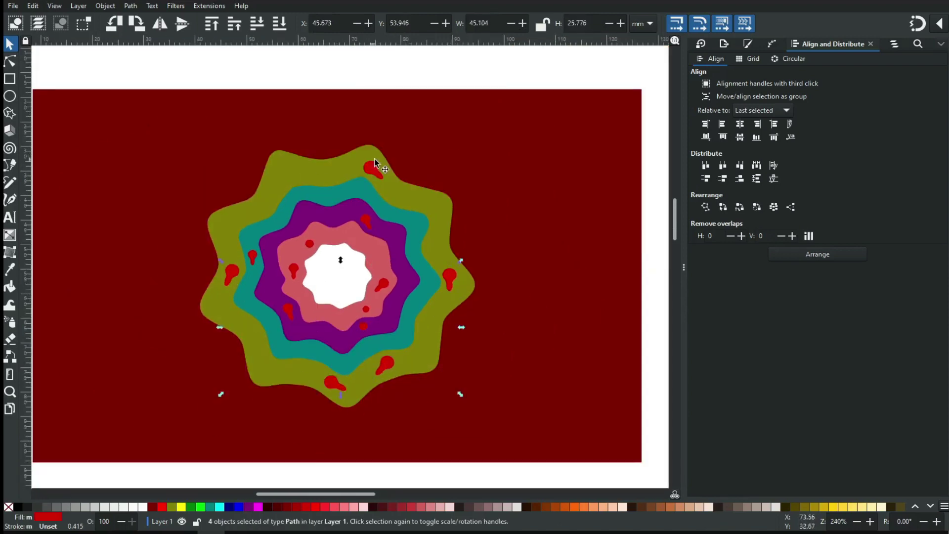
Step: Union the olive-ring drops and cut them out of the olive ring
{"action": "left_click", "coordinate": [125, 9]}
{"action": "left_click", "coordinate": [149, 76]}
{"action": "key", "text": "Escape"}
Step: Duplicate red drops from the pink ring into the teal ring and rotate one upright
{"action": "left_click", "coordinate": [253, 258]}
{"action": "left_click", "coordinate": [383, 286]}
{"action": "key", "text": "ctrl+d"}
{"action": "mouse_move", "coordinate": [383, 287]}
{"action": "left_mouse_down"}
{"action": "mouse_move", "coordinate": [384, 352]}
{"action": "mouse_move", "coordinate": [349, 180]}
{"action": "mouse_move", "coordinate": [340, 186]}
{"action": "left_mouse_up"}
{"action": "key", "text": "ctrl+d"}
{"action": "key", "text": "bracketleft"}
{"action": "key", "text": "bracketleft"}
{"action": "key", "text": "Escape"}
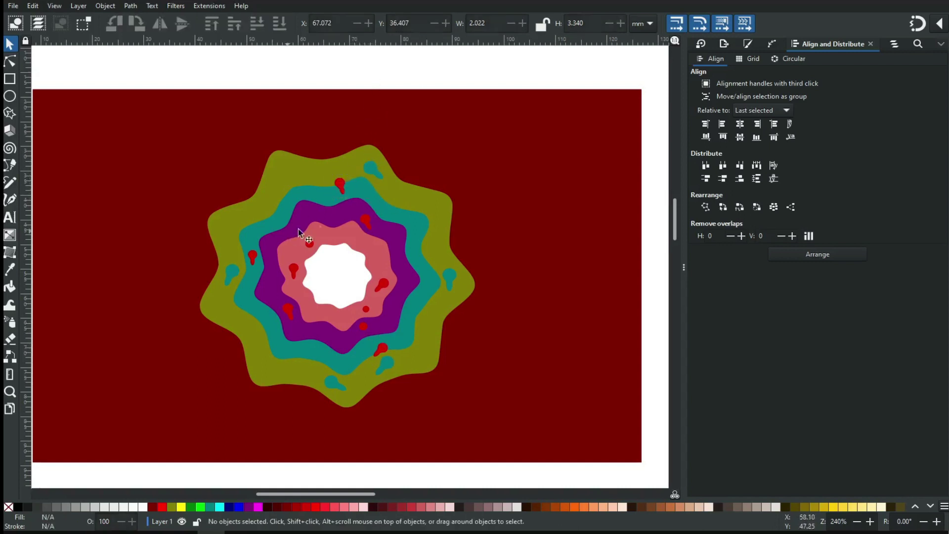
Step: Union the three teal-ring drops into one shape and add the teal layer to the selection
{"action": "left_click", "coordinate": [341, 187]}
{"action": "left_click", "coordinate": [252, 258], "text": "shift"}
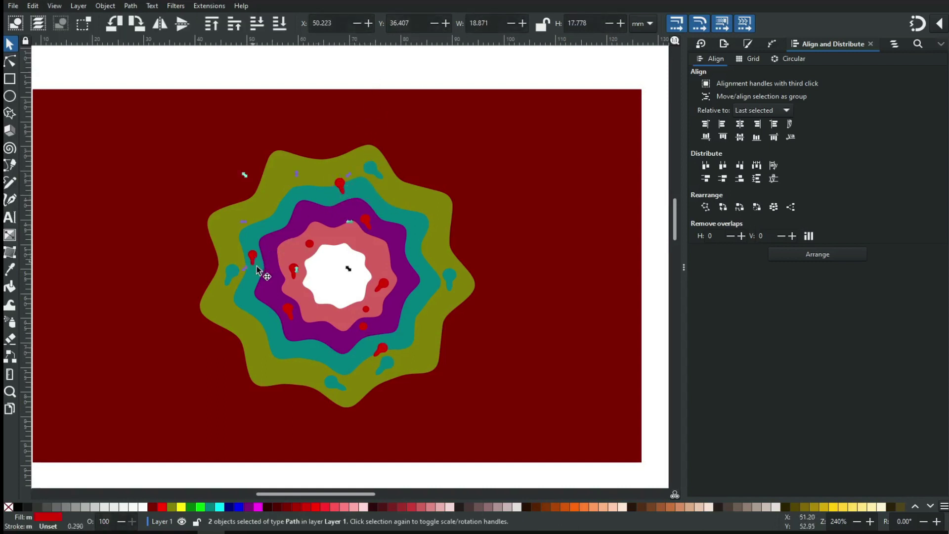
{"action": "left_click", "coordinate": [382, 350], "text": "shift"}
{"action": "left_click", "coordinate": [130, 5]}
{"action": "left_click", "coordinate": [144, 60]}
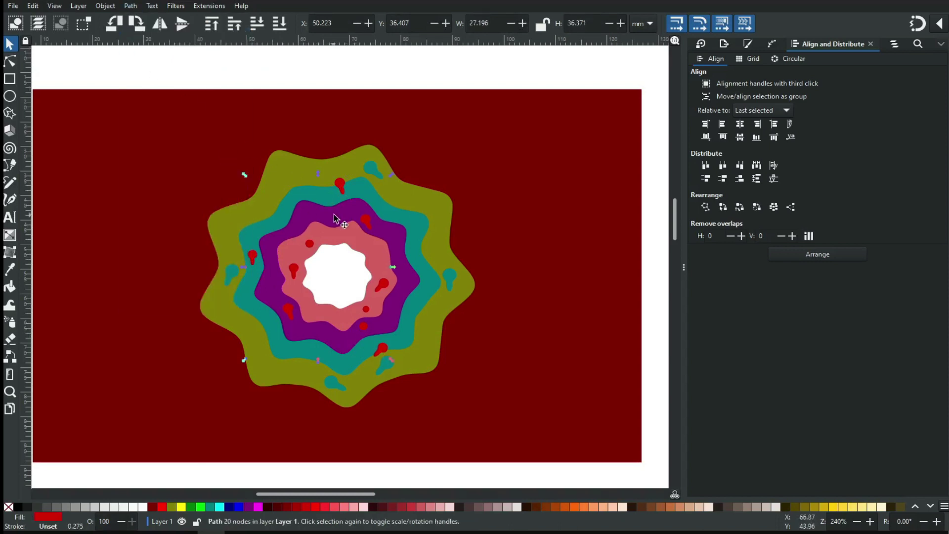
{"action": "left_click", "coordinate": [417, 226], "text": "shift"}
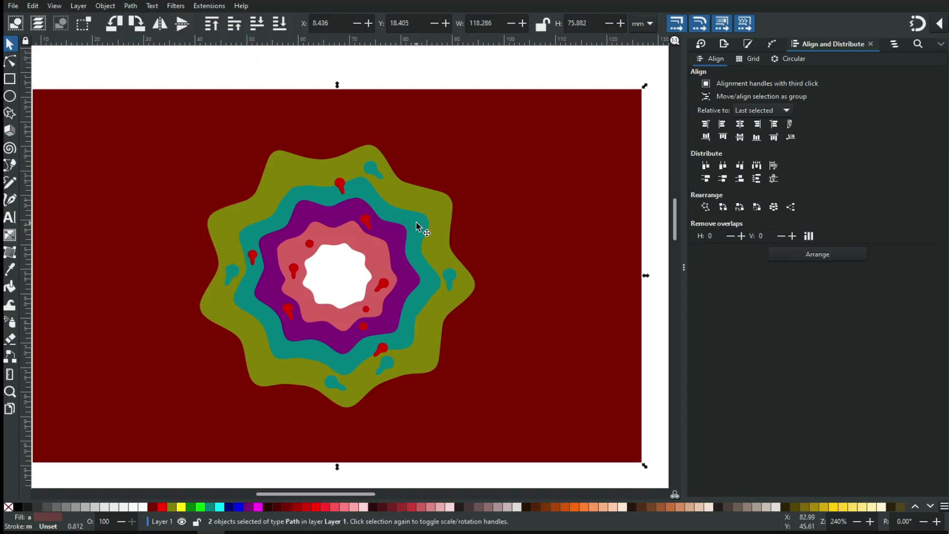
Step: Cut the merged drops out of the teal layer with Path > Difference
{"action": "left_click", "coordinate": [131, 6]}
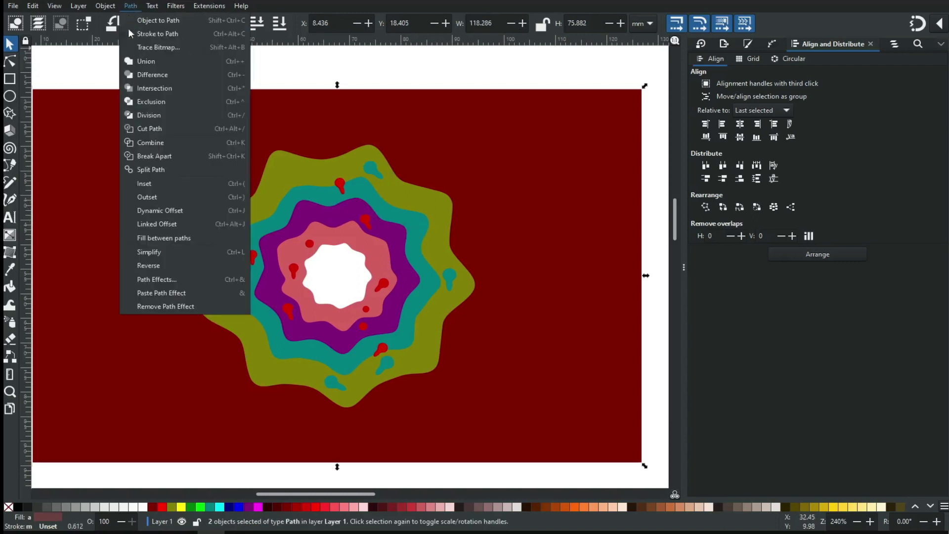
{"action": "left_click", "coordinate": [147, 75]}
{"action": "left_click", "coordinate": [338, 72]}
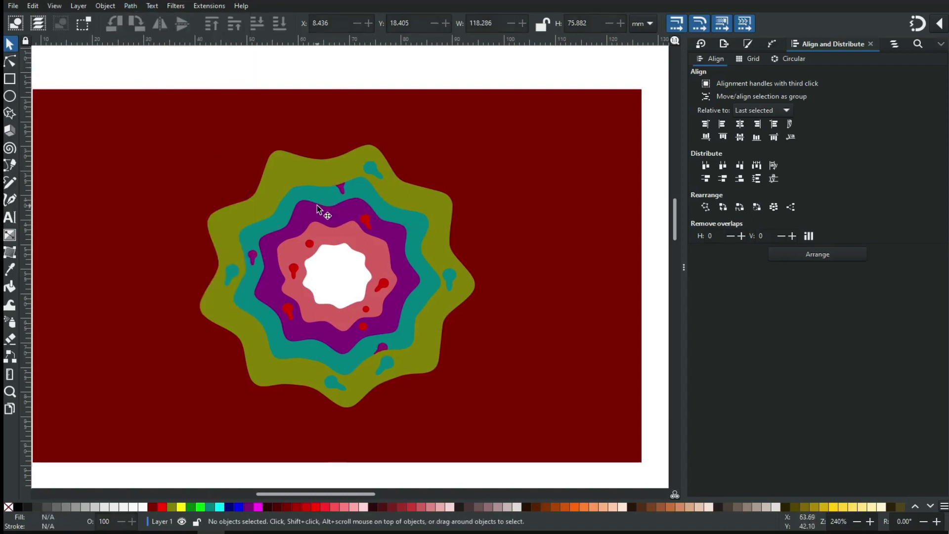
Step: Union the three purple-ring drops and punch them through the purple layer
{"action": "left_click", "coordinate": [366, 220]}
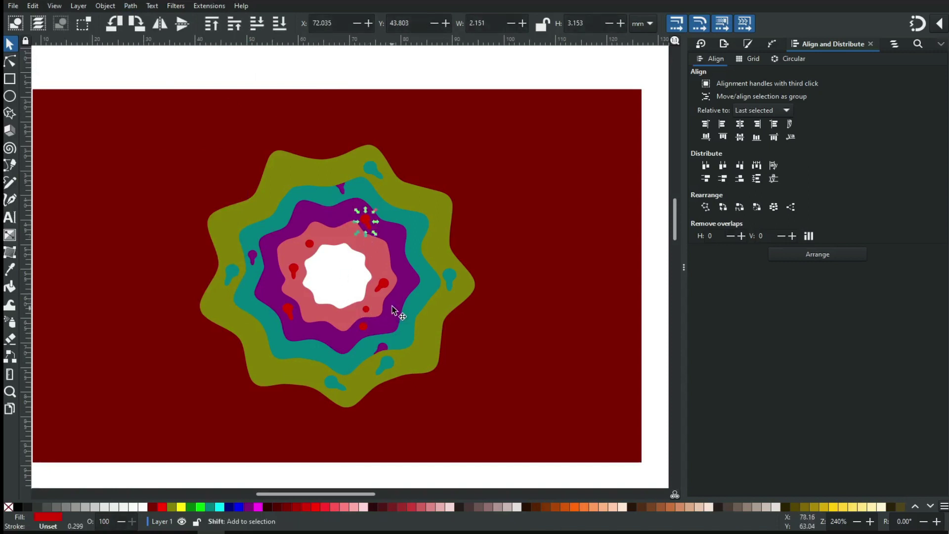
{"action": "left_click", "coordinate": [364, 328], "text": "shift"}
{"action": "left_click", "coordinate": [287, 311], "text": "shift"}
{"action": "left_click", "coordinate": [130, 6]}
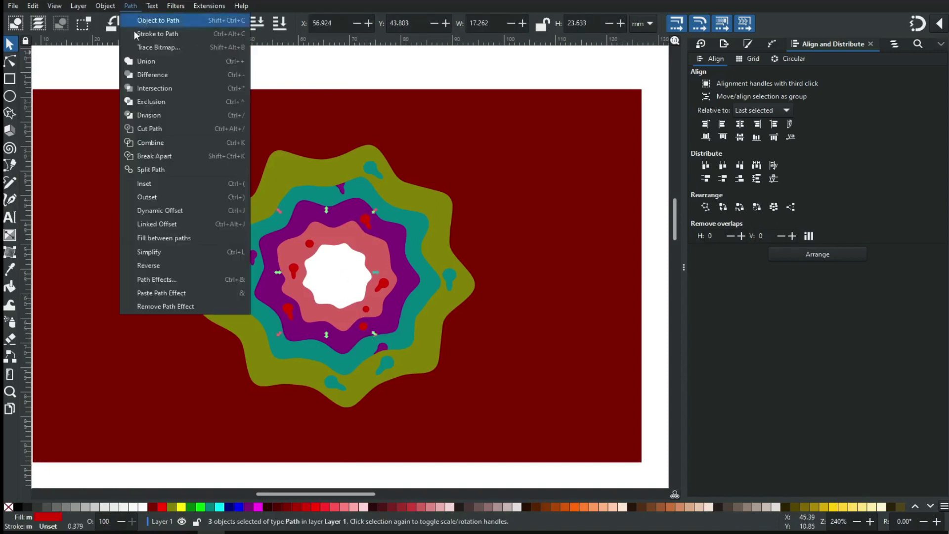
{"action": "left_click", "coordinate": [145, 60]}
{"action": "left_click", "coordinate": [310, 217], "text": "shift"}
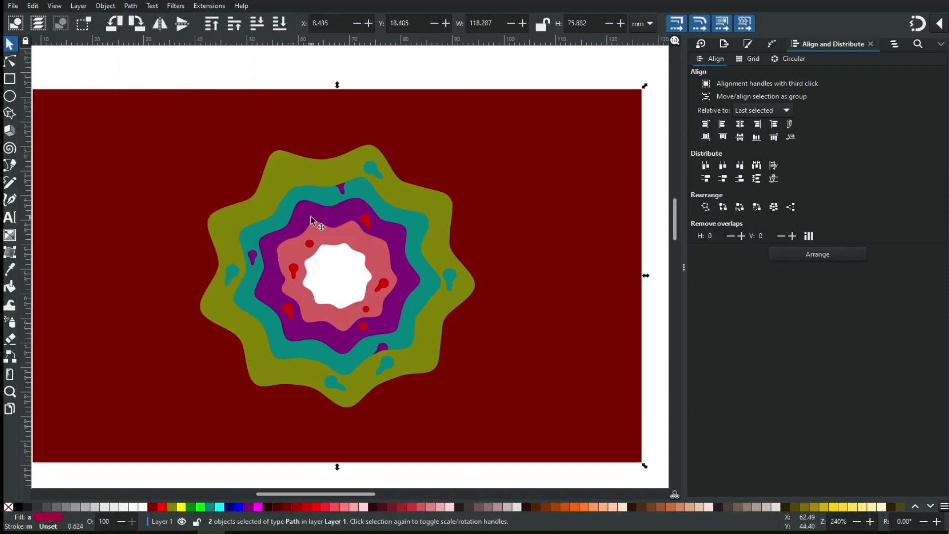
{"action": "left_click", "coordinate": [130, 6]}
{"action": "left_click", "coordinate": [141, 72]}
{"action": "left_click", "coordinate": [309, 80]}
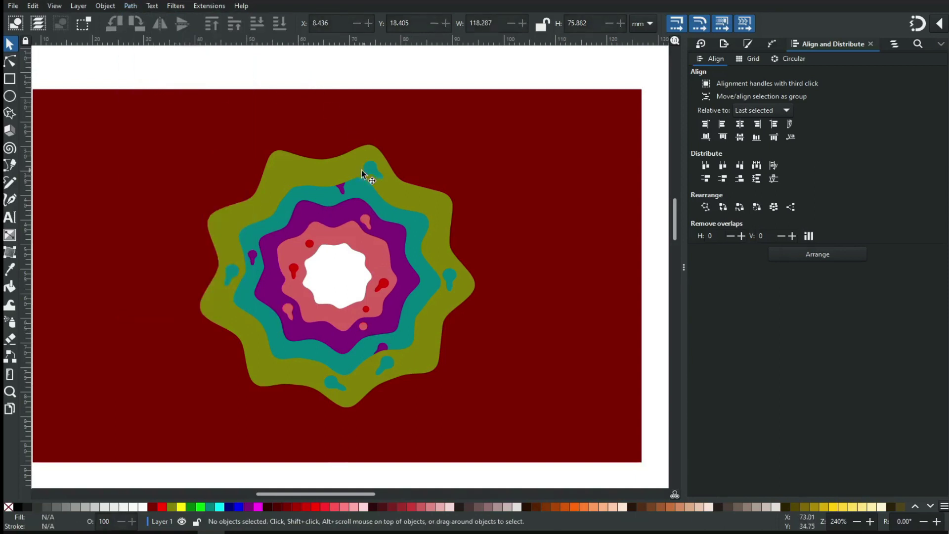
Step: Union the three pink-ring drops, punch them through the pink layer, and save the document
{"action": "left_click", "coordinate": [296, 270]}
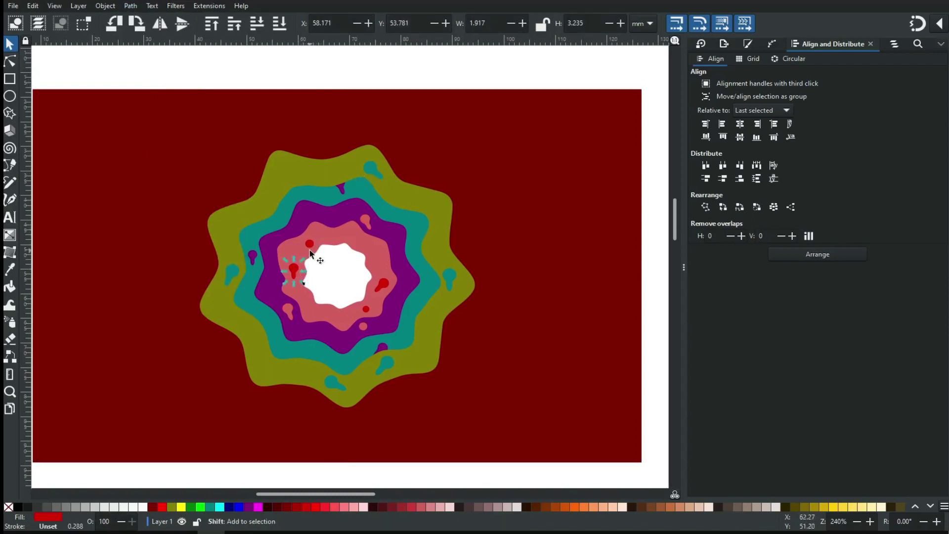
{"action": "left_click", "coordinate": [310, 246], "text": "shift"}
{"action": "left_click", "coordinate": [385, 284], "text": "shift"}
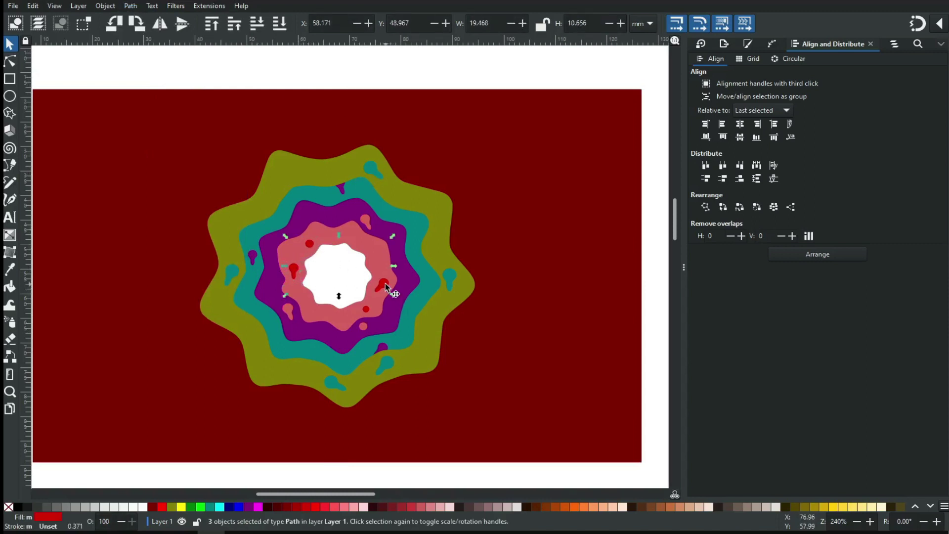
{"action": "left_click", "coordinate": [128, 6]}
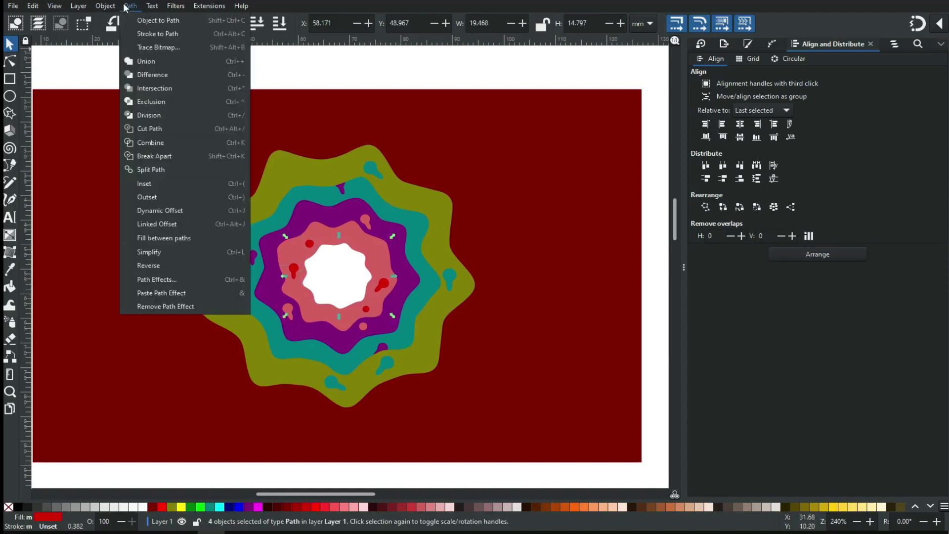
{"action": "left_click", "coordinate": [148, 62]}
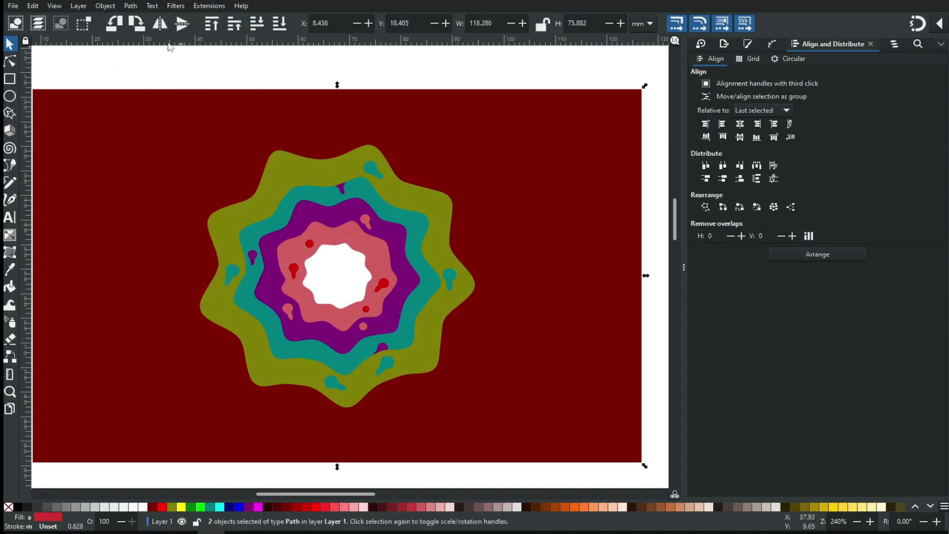
{"action": "left_click", "coordinate": [131, 7]}
{"action": "left_click", "coordinate": [147, 74]}
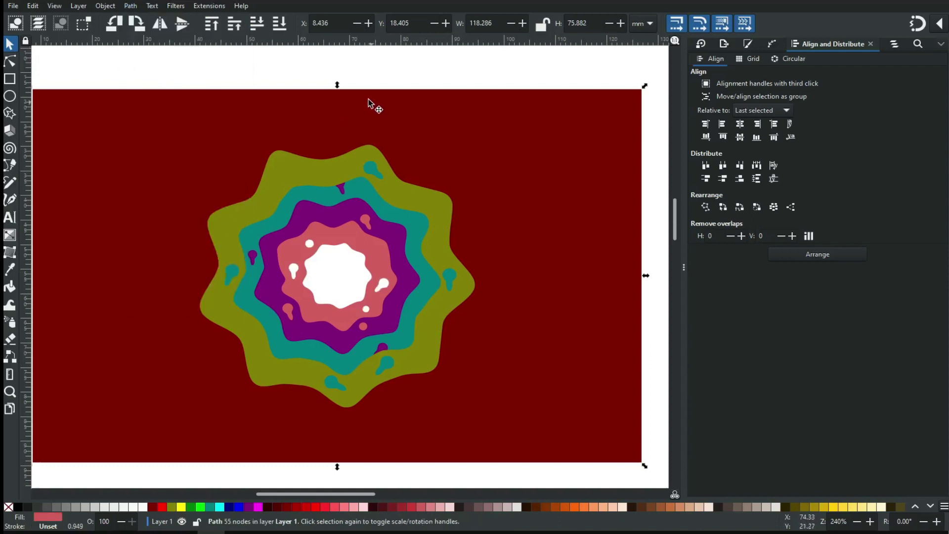
{"action": "key", "text": "Escape"}
{"action": "key", "text": "ctrl+s"}
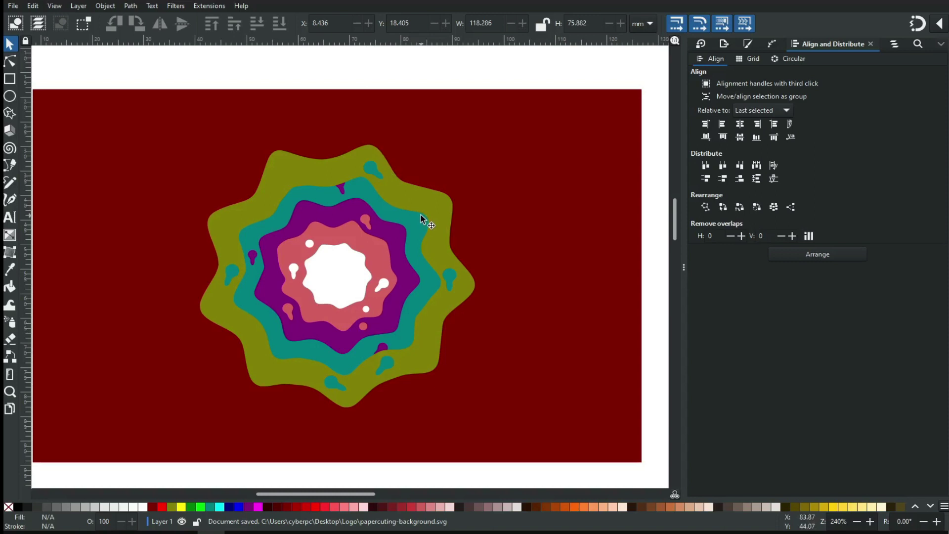
Step: Lower the grey rectangle to the bottom and leave it below-right of the layered star artwork
{"action": "key", "text": "minus"}
{"action": "key", "text": "minus"}
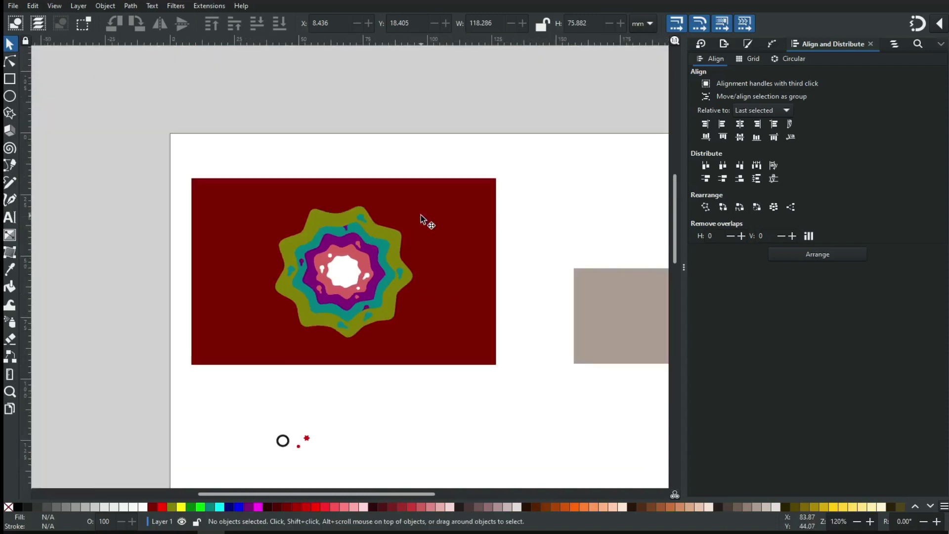
{"action": "left_click_drag", "start_coordinate": [589, 289], "coordinate": [575, 439]}
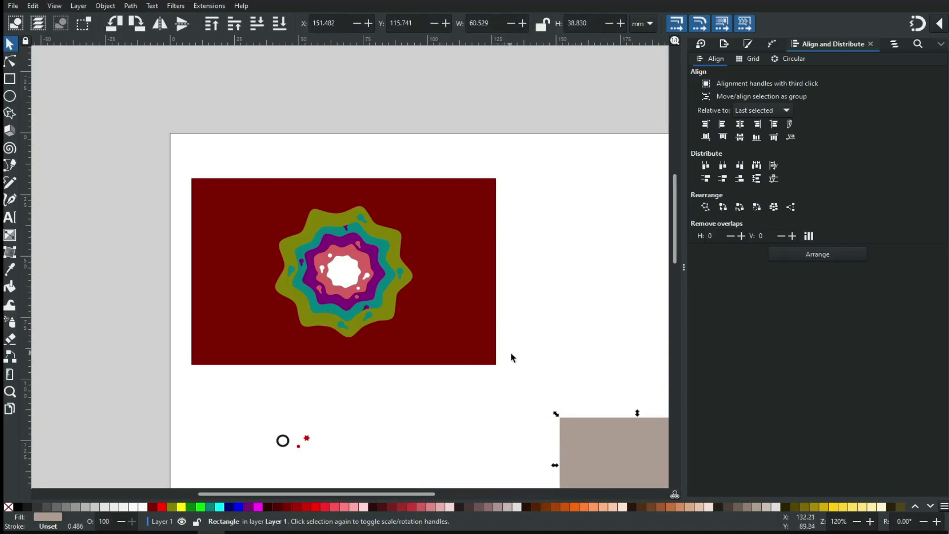
{"action": "left_click_drag", "start_coordinate": [604, 419], "coordinate": [315, 247]}
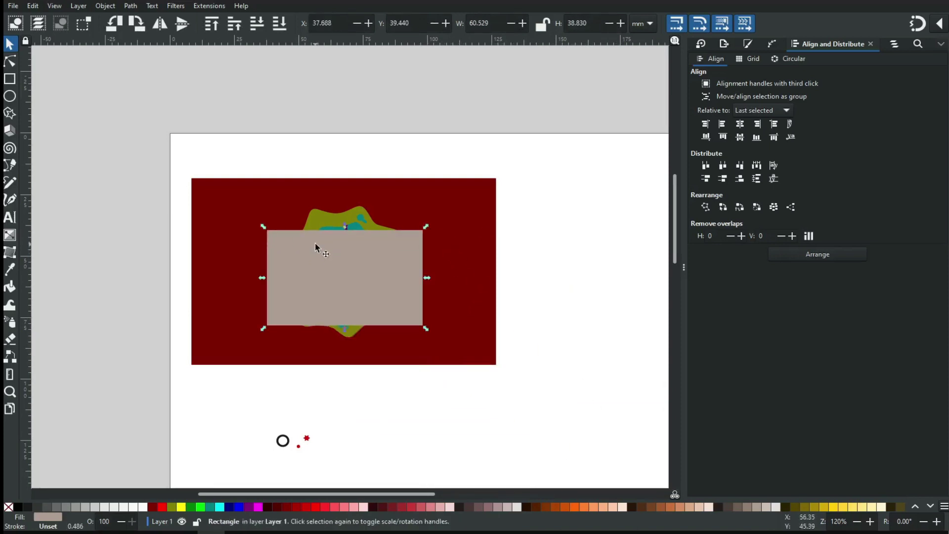
{"action": "left_click", "coordinate": [98, 6]}
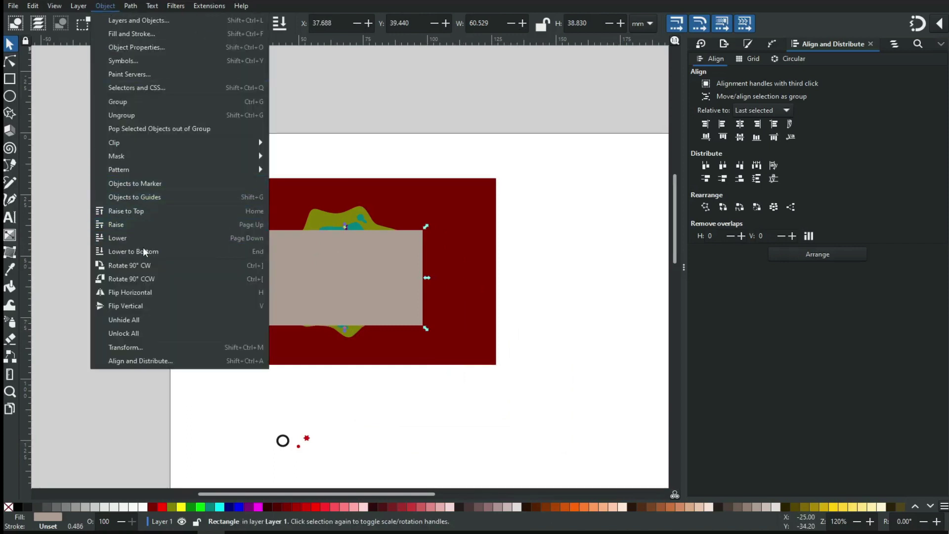
{"action": "left_click", "coordinate": [144, 249]}
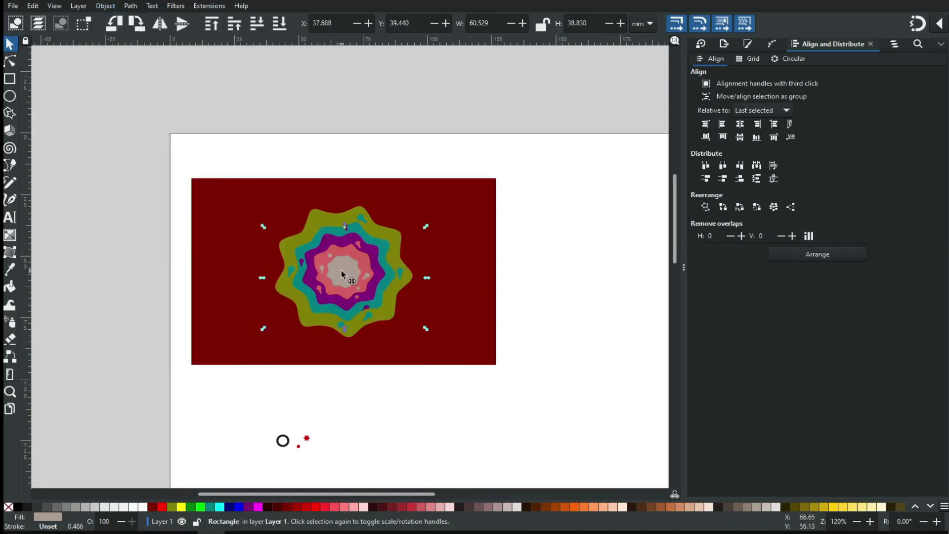
{"action": "left_click_drag", "start_coordinate": [342, 275], "coordinate": [606, 401]}
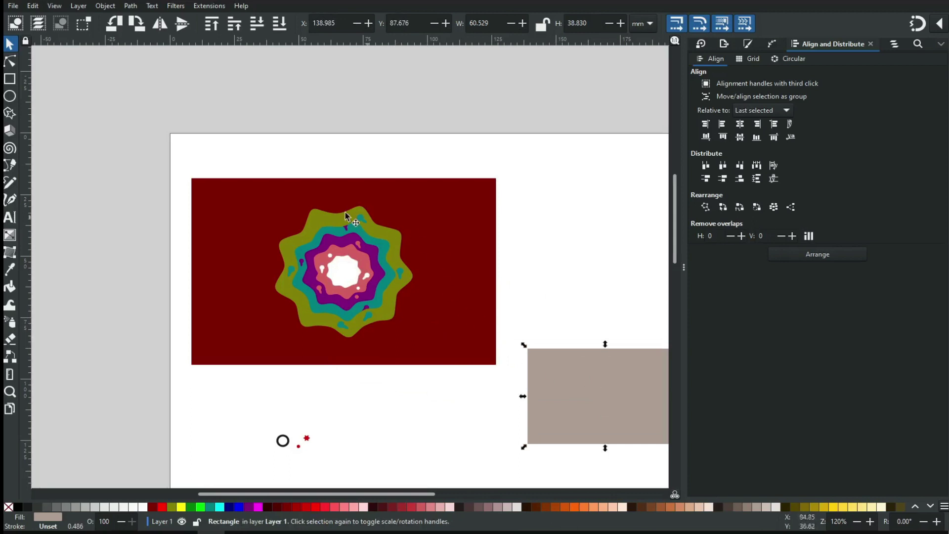
{"action": "left_click_drag", "start_coordinate": [152, 153], "coordinate": [524, 379]}
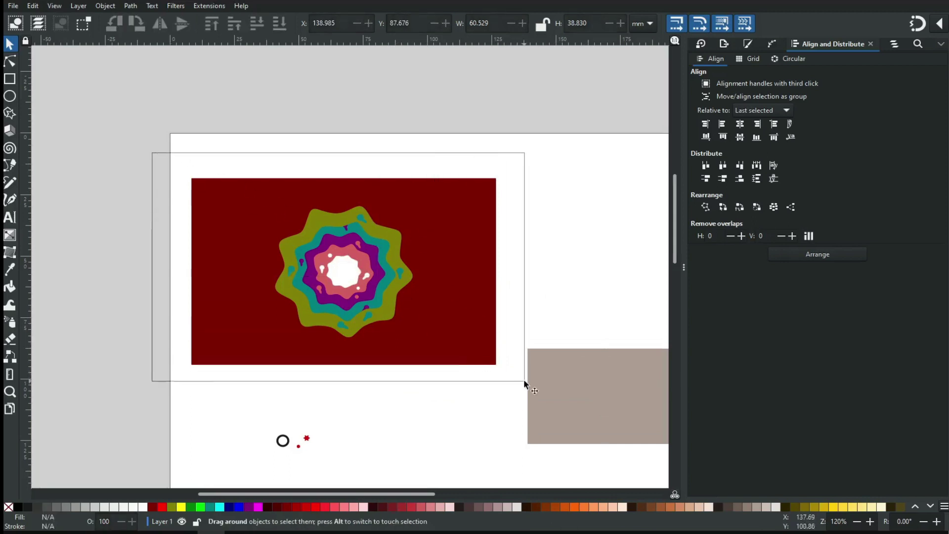
Step: Shrink the artwork stack to half size and pull the coloured layers apart
{"action": "left_click_drag", "start_coordinate": [502, 370], "coordinate": [303, 224]}
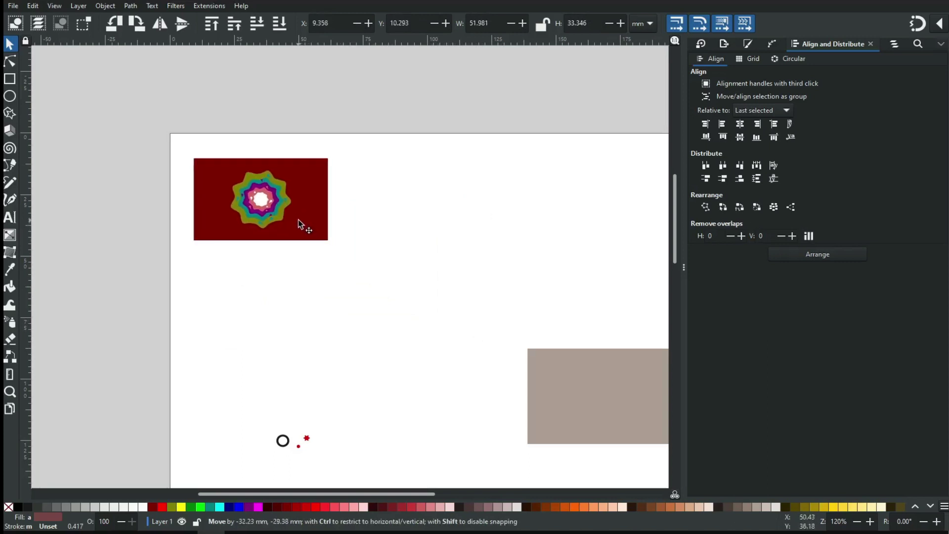
{"action": "left_click", "coordinate": [495, 247]}
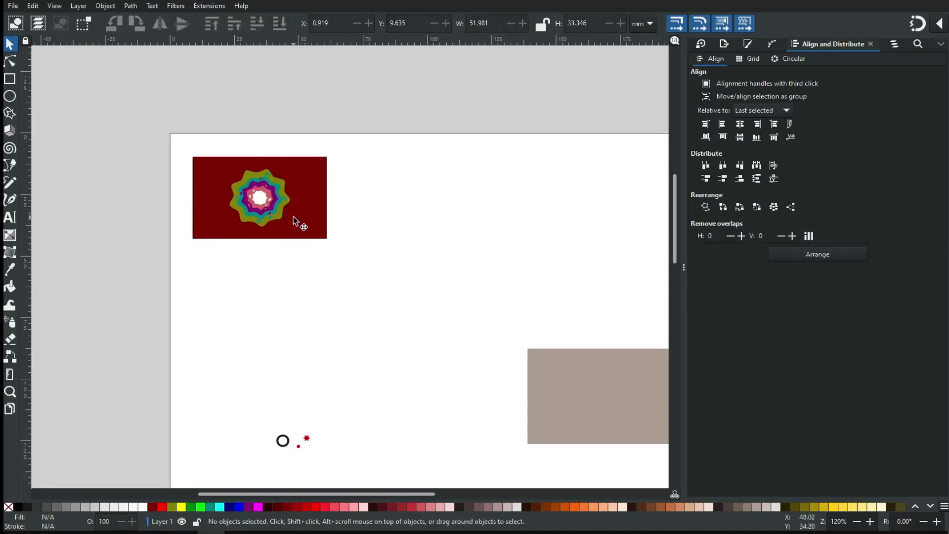
{"action": "left_click_drag", "start_coordinate": [294, 216], "coordinate": [452, 219]}
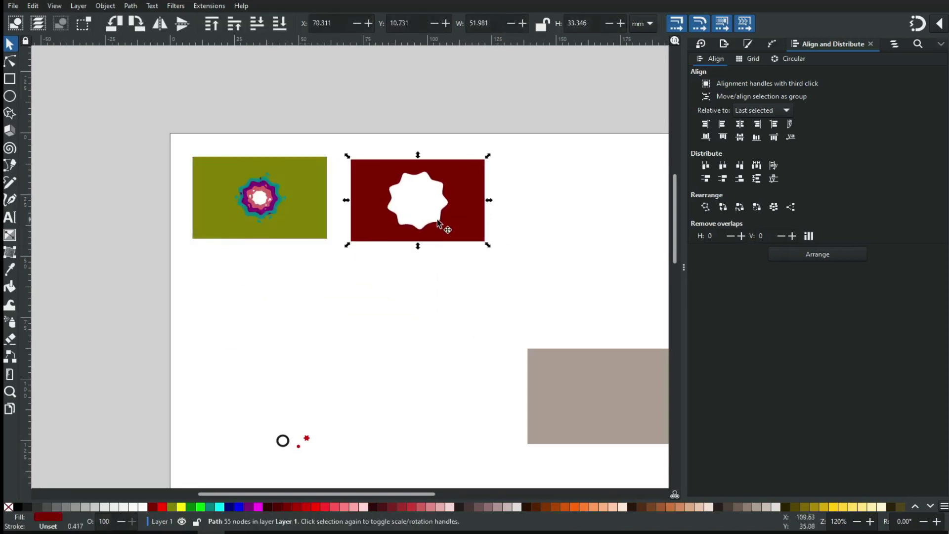
{"action": "left_click_drag", "start_coordinate": [290, 199], "coordinate": [294, 306]}
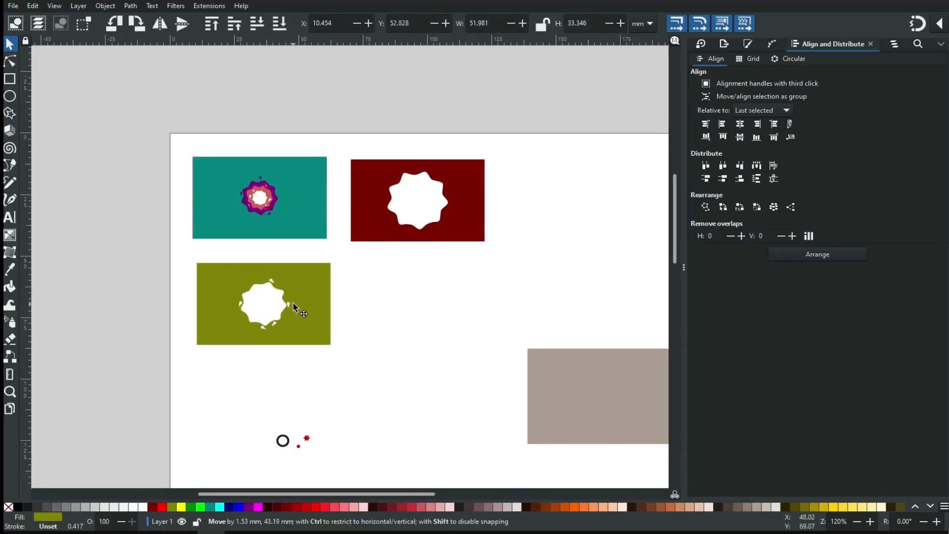
{"action": "left_click_drag", "start_coordinate": [290, 191], "coordinate": [461, 295]}
{"action": "left_click_drag", "start_coordinate": [244, 201], "coordinate": [566, 306]}
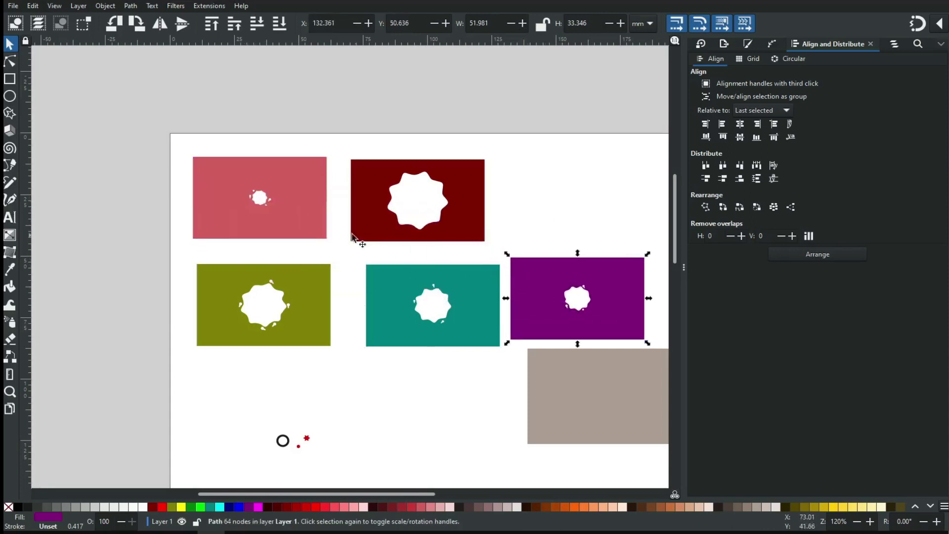
{"action": "left_click_drag", "start_coordinate": [307, 306], "coordinate": [618, 198]}
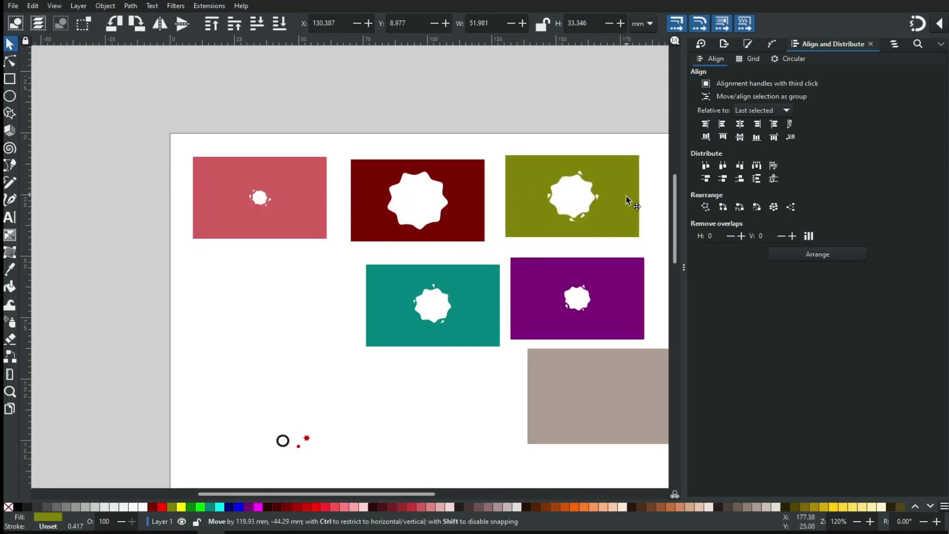
Step: Move the olive, teal and purple layers together into a lower row
{"action": "left_click", "coordinate": [472, 309], "text": "shift"}
{"action": "left_click", "coordinate": [546, 298], "text": "shift"}
{"action": "left_click_drag", "start_coordinate": [530, 296], "coordinate": [381, 289]}
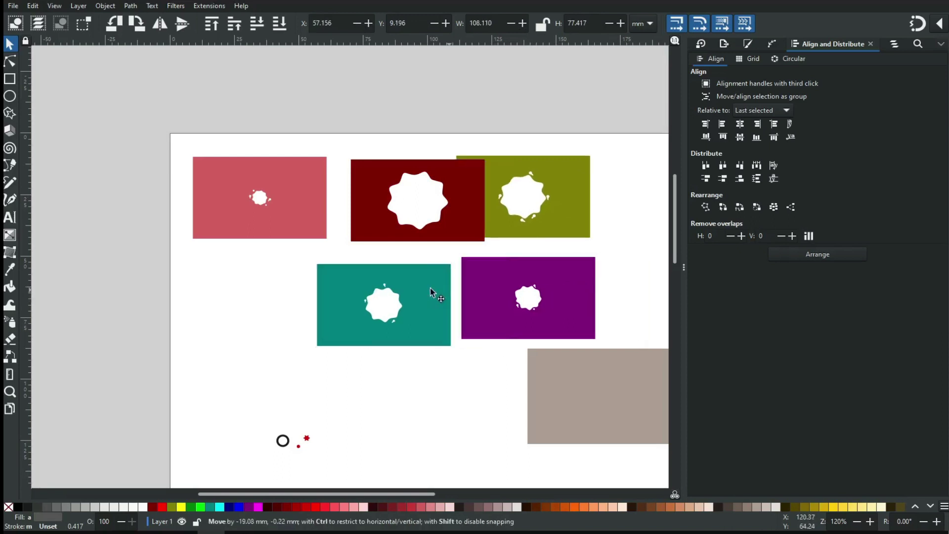
{"action": "left_click_drag", "start_coordinate": [382, 289], "coordinate": [355, 303]}
{"action": "left_click", "coordinate": [528, 279]}
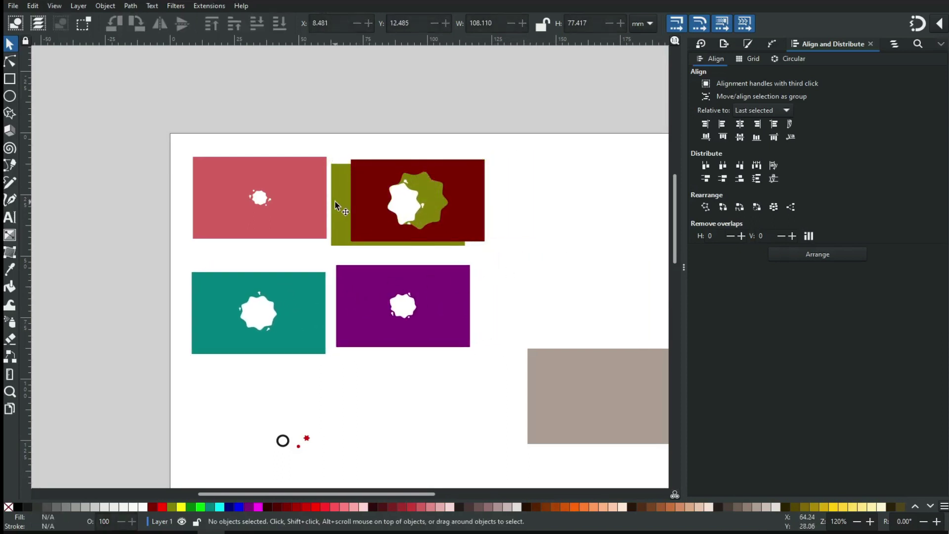
Step: Place the pink, maroon and olive layers to complete the two-row layout
{"action": "left_click", "coordinate": [335, 200]}
{"action": "left_click", "coordinate": [198, 185]}
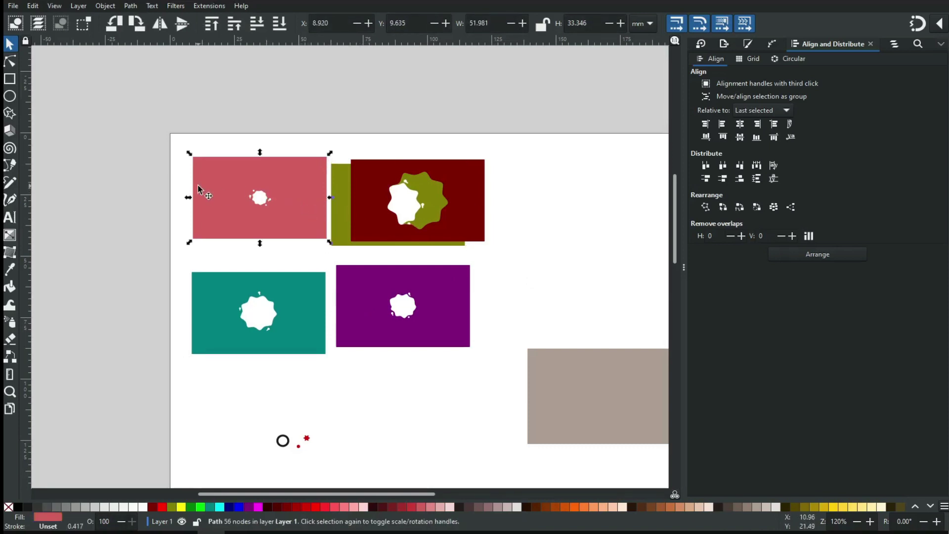
{"action": "left_click_drag", "start_coordinate": [198, 185], "coordinate": [505, 288]}
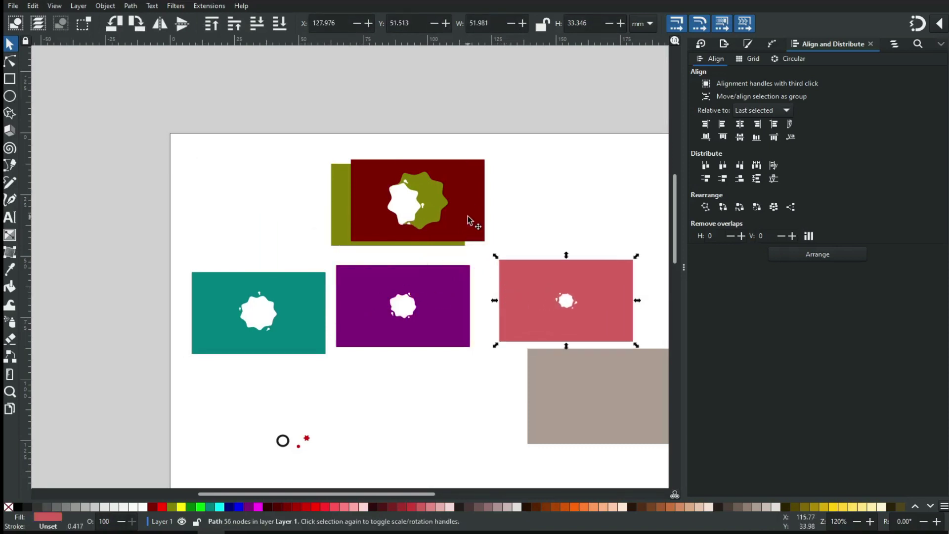
{"action": "left_click_drag", "start_coordinate": [469, 220], "coordinate": [315, 223]}
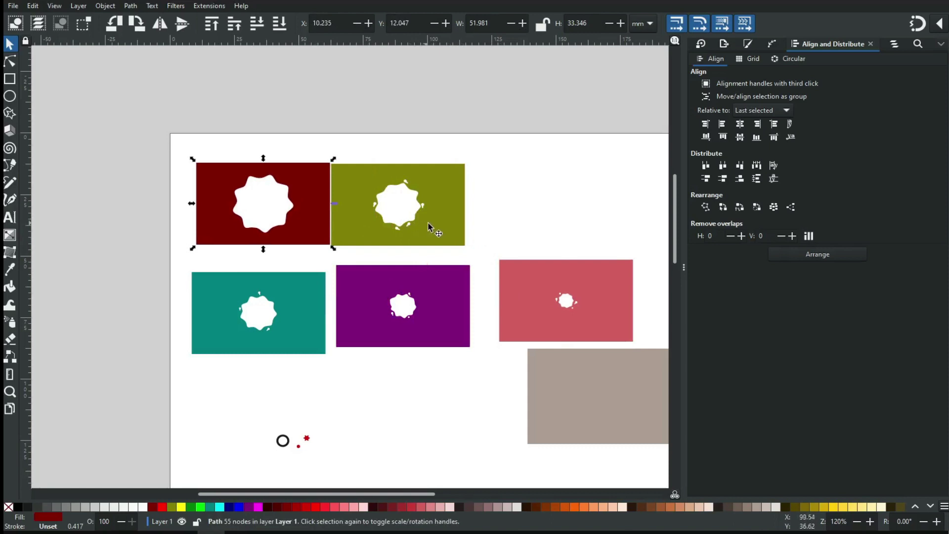
{"action": "left_click_drag", "start_coordinate": [429, 227], "coordinate": [446, 227]}
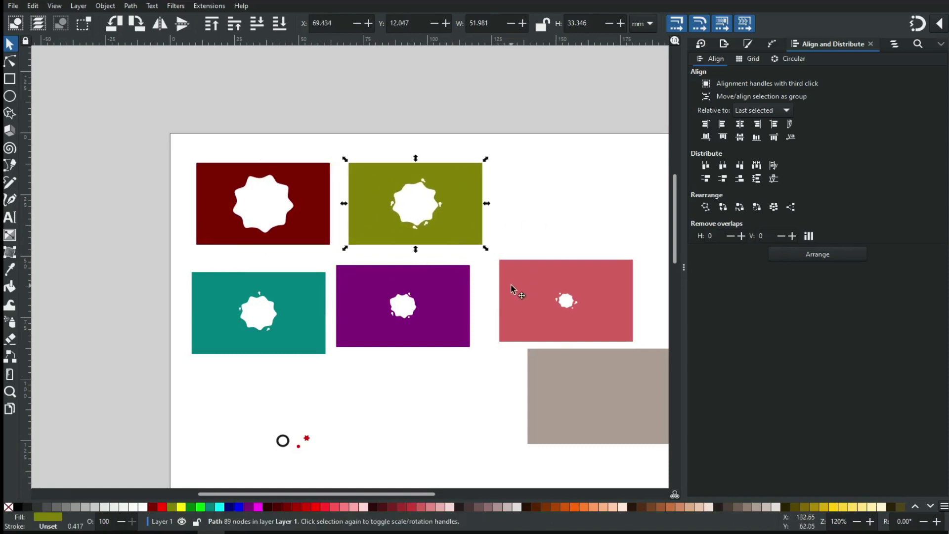
{"action": "left_click_drag", "start_coordinate": [512, 288], "coordinate": [500, 295]}
{"action": "left_click", "coordinate": [502, 231]}
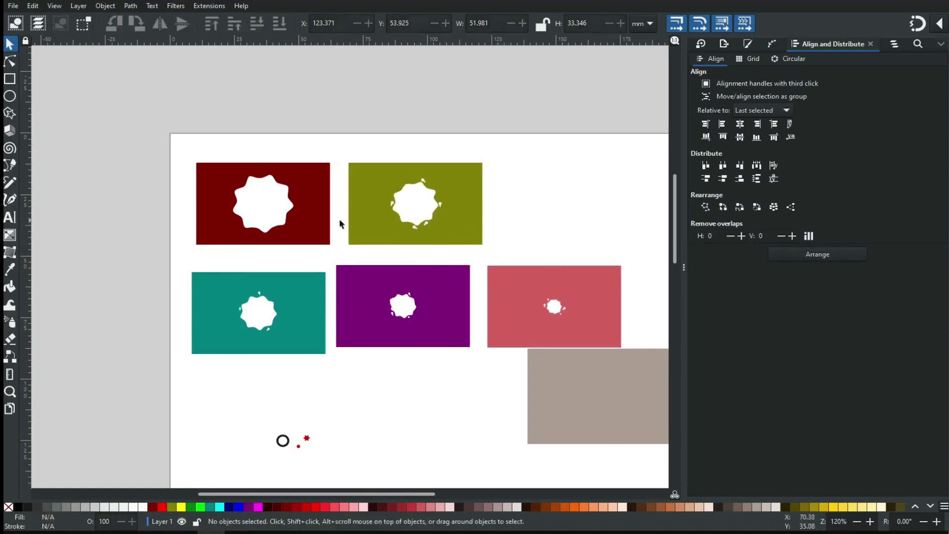
Step: Duplicate all five coloured layers and fill the copies near-black
{"action": "left_click_drag", "start_coordinate": [151, 138], "coordinate": [629, 354]}
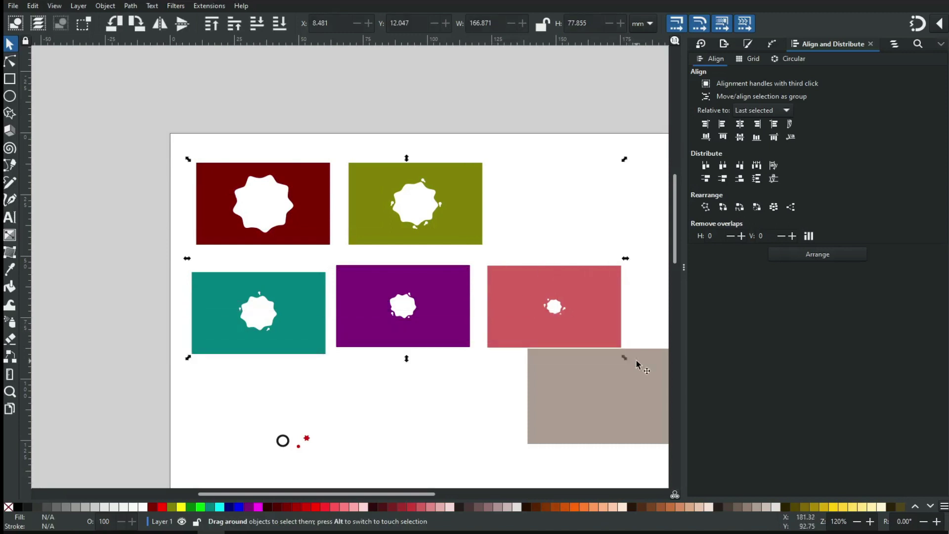
{"action": "right_click", "coordinate": [439, 282]}
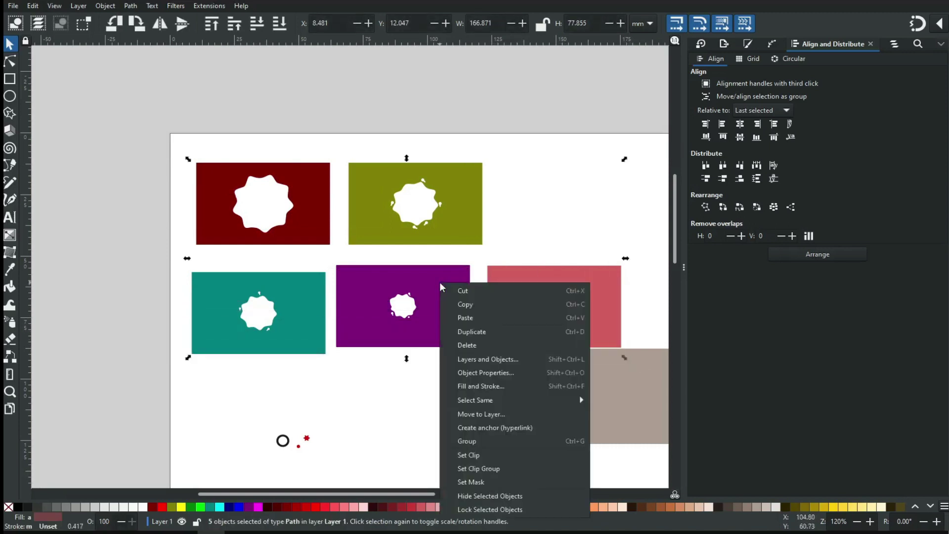
{"action": "left_click", "coordinate": [472, 333]}
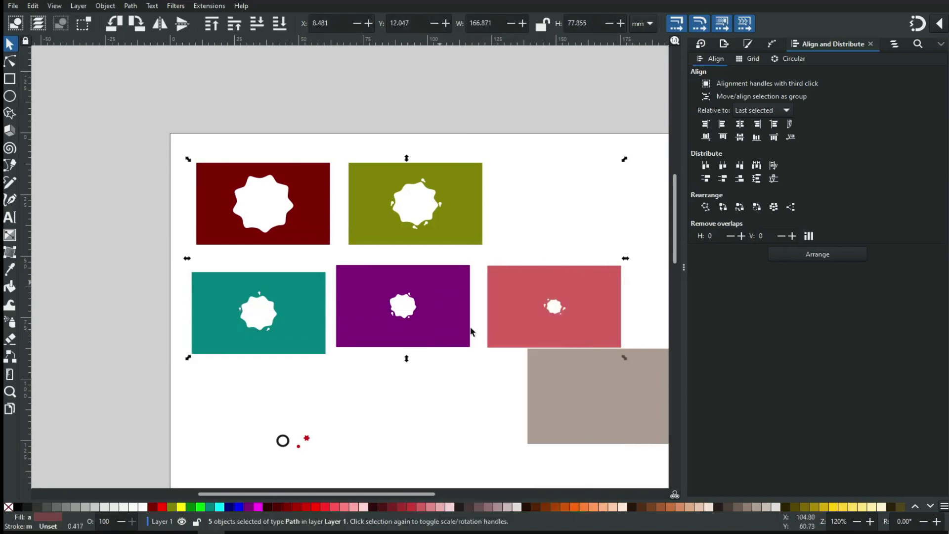
{"action": "left_click", "coordinate": [32, 505]}
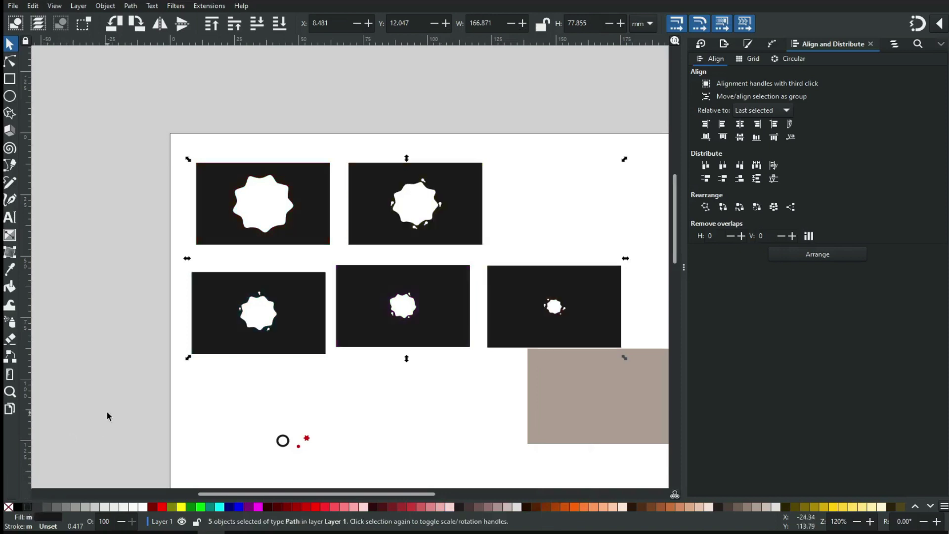
Step: Offset the black copies and lower them to the bottom behind the coloured layers
{"action": "scroll", "coordinate": [564, 430], "scroll_direction": "down", "scroll_amount": 1}
{"action": "left_click_drag", "start_coordinate": [479, 278], "coordinate": [469, 275]}
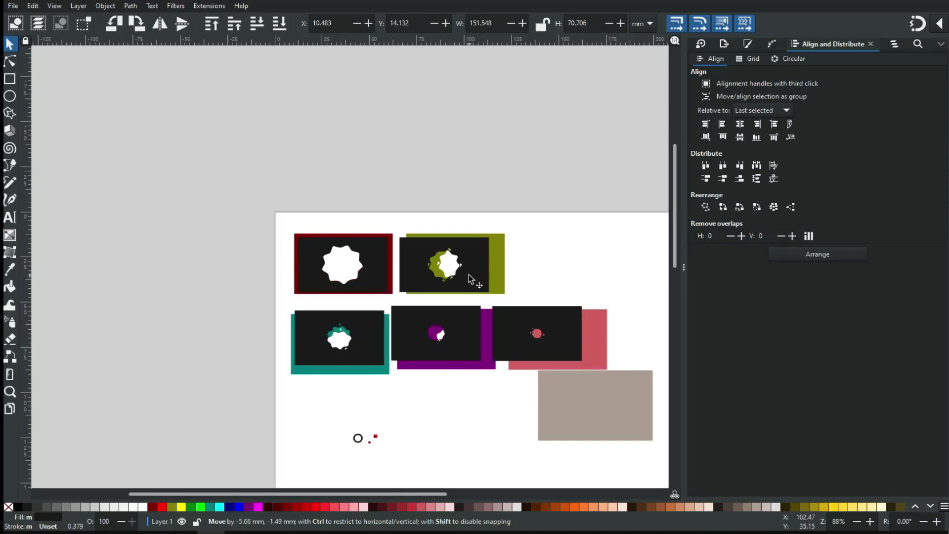
{"action": "left_click_drag", "start_coordinate": [469, 275], "coordinate": [469, 272]}
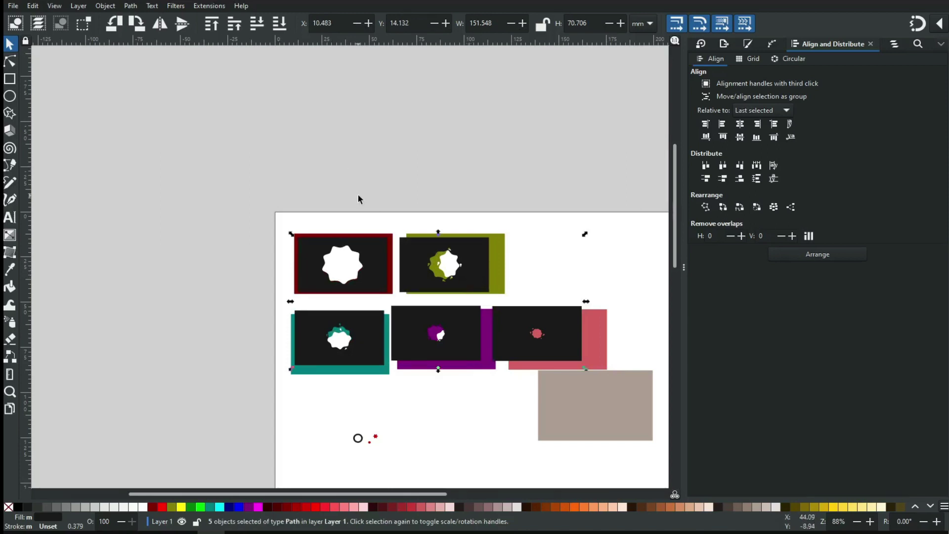
{"action": "left_click", "coordinate": [104, 7]}
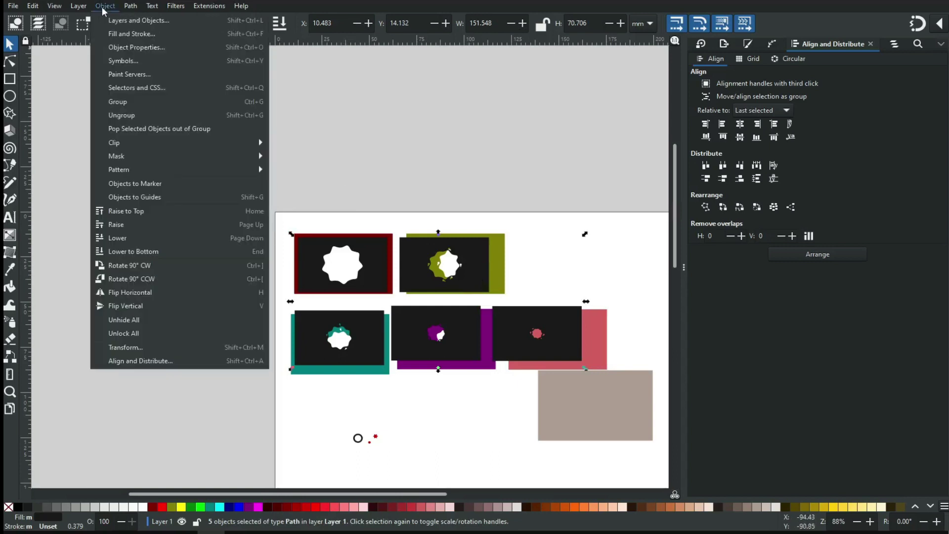
{"action": "left_click", "coordinate": [129, 251]}
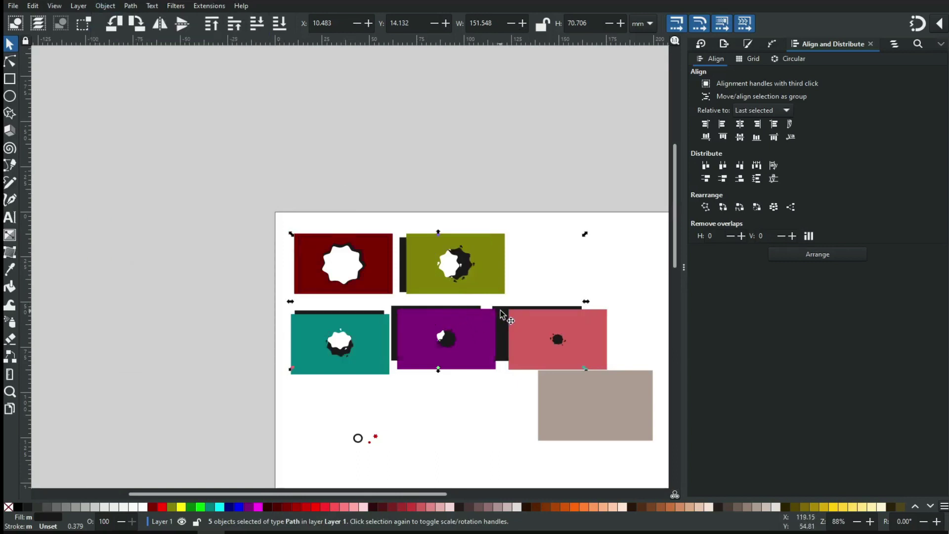
Step: Shift the shadows slightly down-right and zoom into the top row of layers
{"action": "left_click_drag", "start_coordinate": [500, 310], "coordinate": [501, 316]}
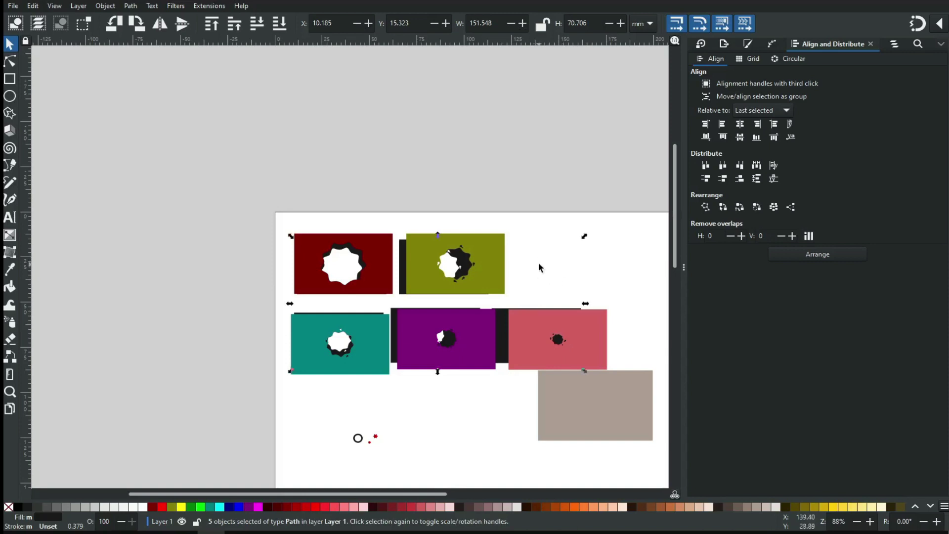
{"action": "key", "text": "z"}
{"action": "mouse_move", "coordinate": [330, 216]}
{"action": "left_mouse_down"}
{"action": "mouse_move", "coordinate": [470, 292]}
{"action": "mouse_move", "coordinate": [544, 318]}
{"action": "left_mouse_up"}
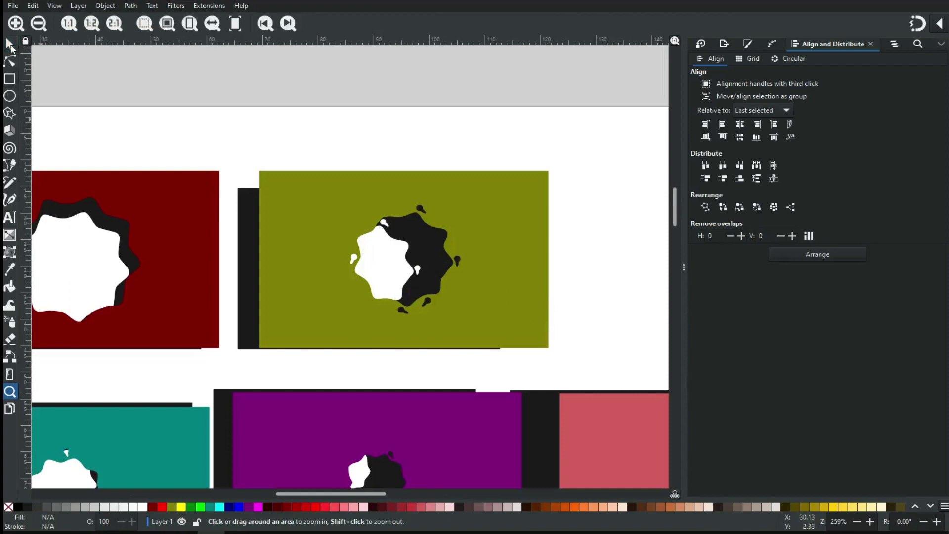
Step: Realign the maroon and olive layers' black shadows behind their star holes
{"action": "left_click", "coordinate": [11, 47]}
{"action": "left_click_drag", "start_coordinate": [91, 225], "coordinate": [96, 218]}
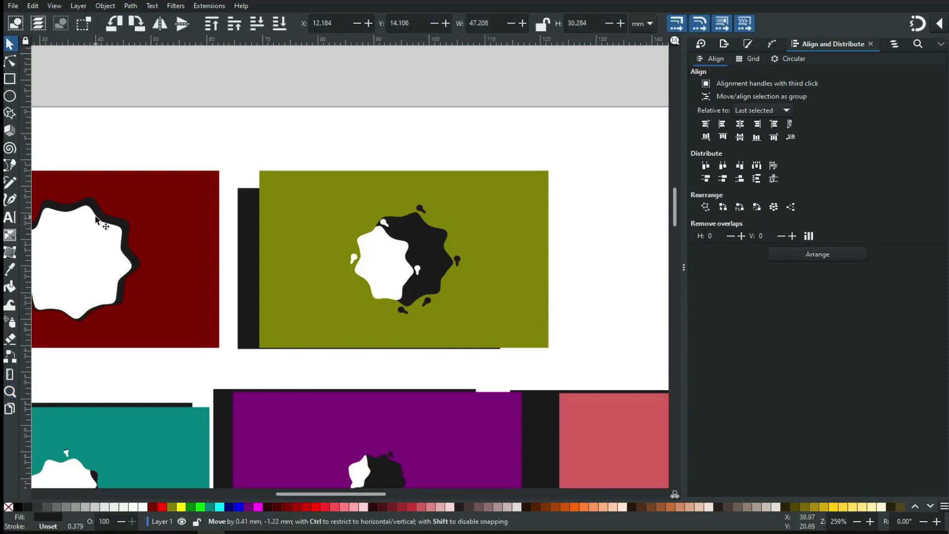
{"action": "left_click", "coordinate": [429, 252]}
{"action": "left_click_drag", "start_coordinate": [423, 254], "coordinate": [458, 244]}
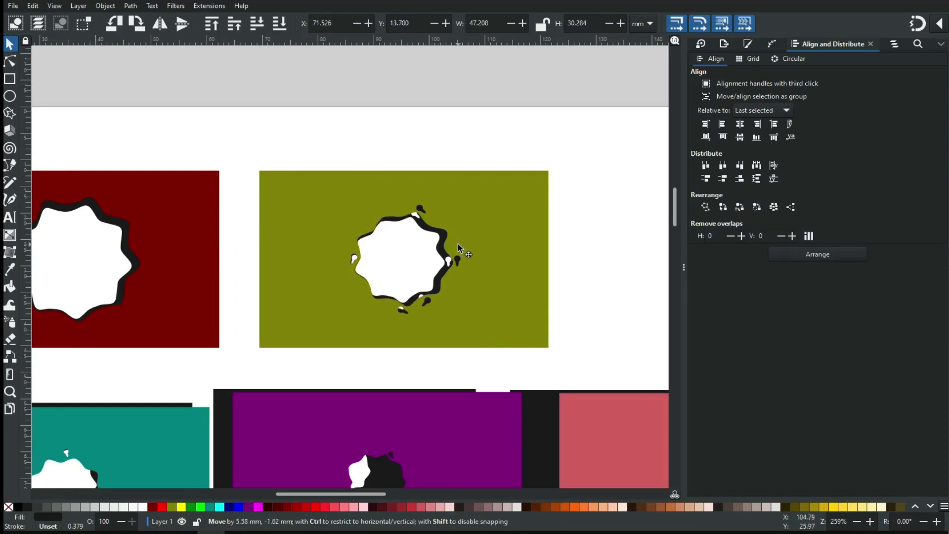
{"action": "left_click_drag", "start_coordinate": [458, 244], "coordinate": [456, 245]}
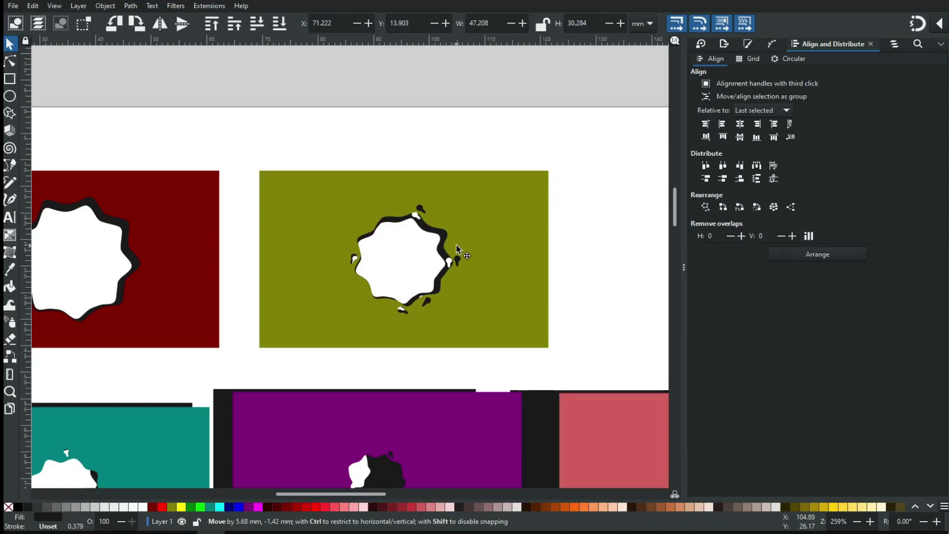
{"action": "left_click_drag", "start_coordinate": [456, 245], "coordinate": [456, 245]}
{"action": "left_click", "coordinate": [388, 262]}
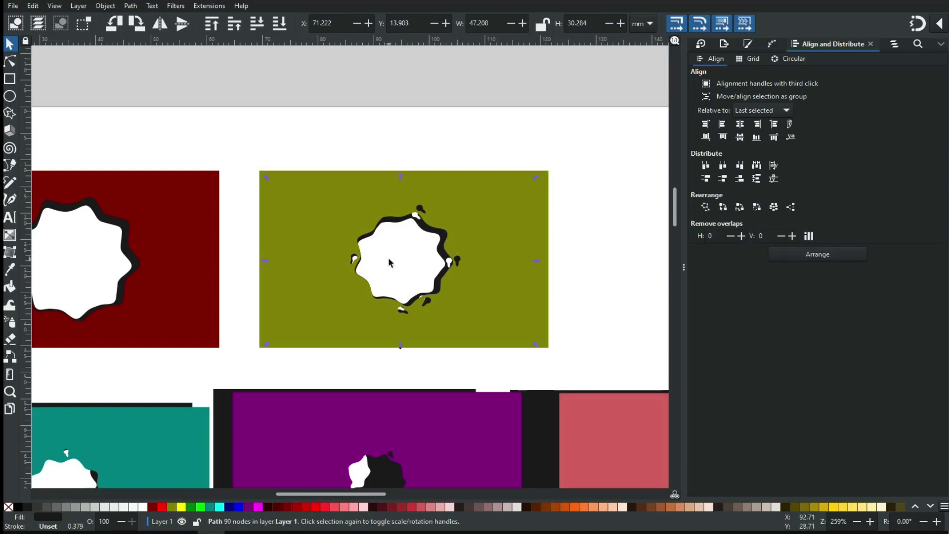
Step: Reposition the teal, purple and pink shadows, then zoom out to the whole page
{"action": "scroll", "coordinate": [389, 262], "scroll_direction": "down", "scroll_amount": 1, "text": "ctrl"}
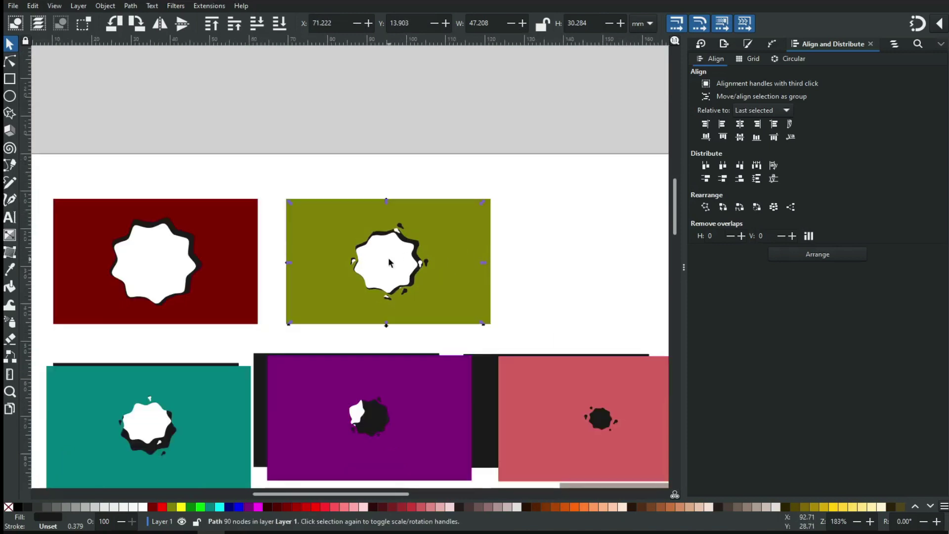
{"action": "left_click", "coordinate": [181, 374]}
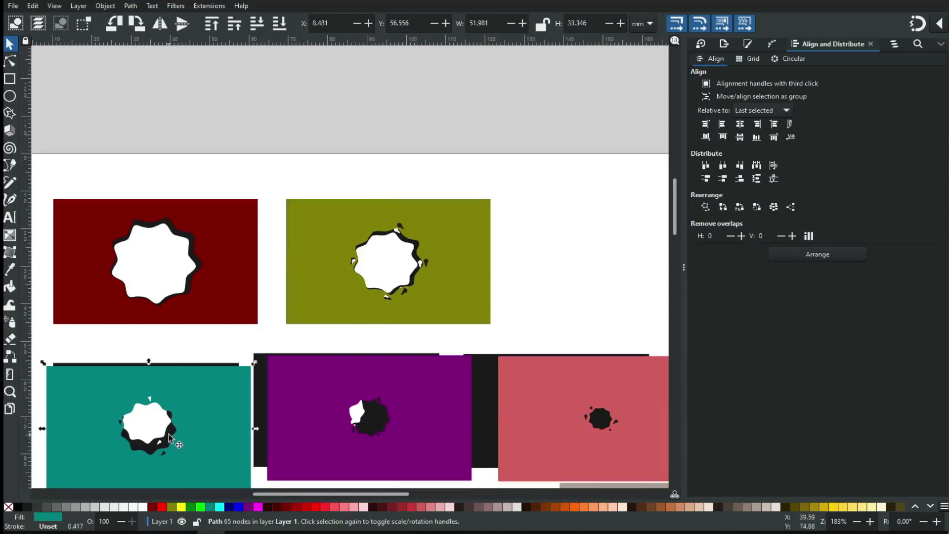
{"action": "left_click_drag", "start_coordinate": [168, 438], "coordinate": [167, 442]}
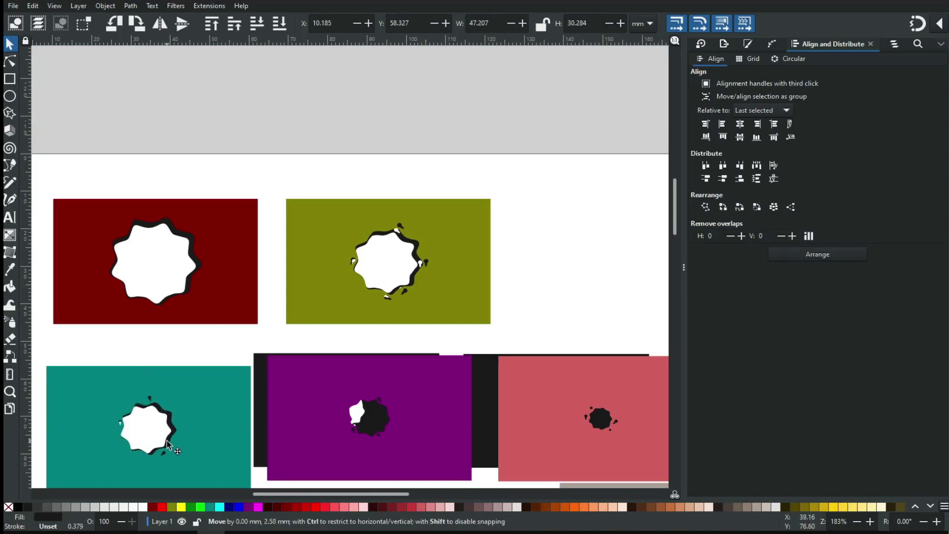
{"action": "left_click_drag", "start_coordinate": [167, 442], "coordinate": [164, 437]}
{"action": "left_click", "coordinate": [373, 415]}
{"action": "left_click_drag", "start_coordinate": [373, 414], "coordinate": [398, 429]}
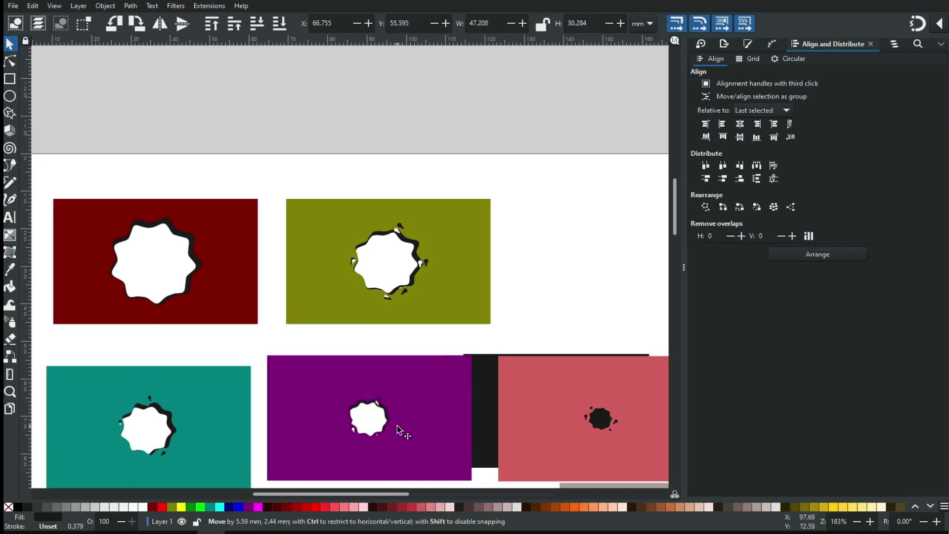
{"action": "left_click_drag", "start_coordinate": [399, 430], "coordinate": [397, 430]}
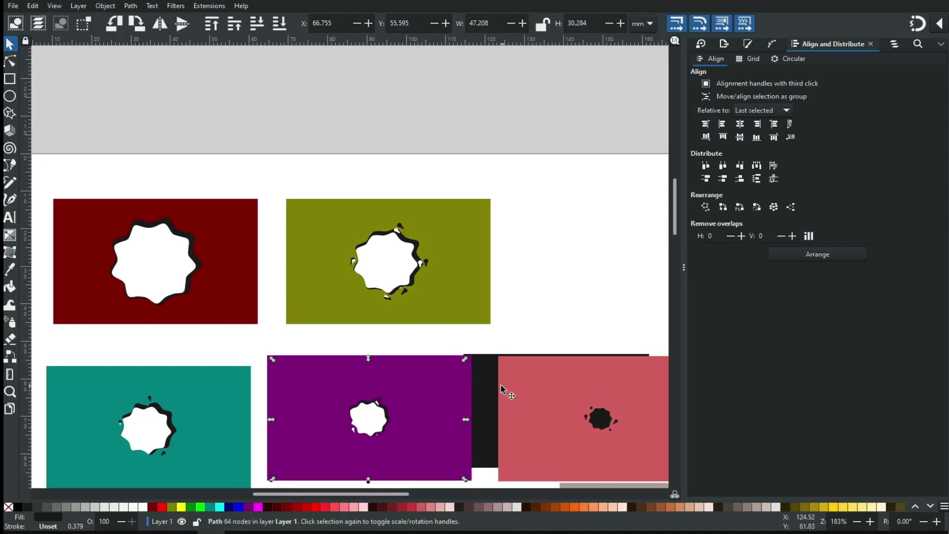
{"action": "left_click_drag", "start_coordinate": [488, 392], "coordinate": [529, 401]}
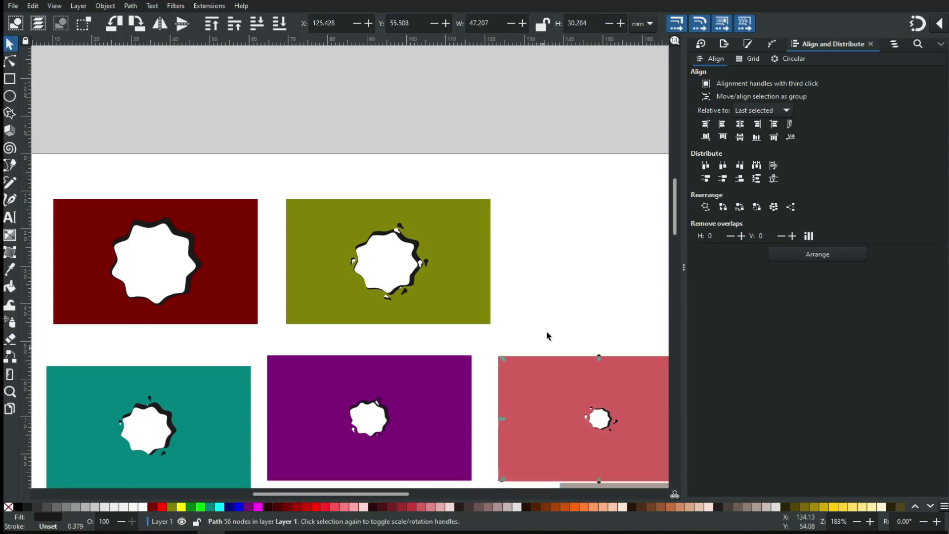
{"action": "left_click", "coordinate": [560, 303]}
{"action": "key", "text": "minus"}
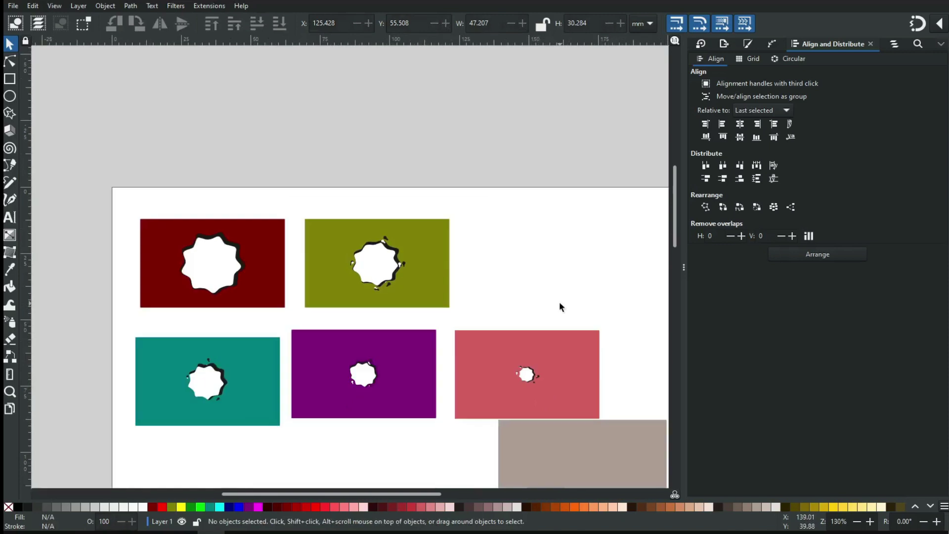
Step: Group the dark red and olive rectangles each with its star cutout
{"action": "key", "text": "minus"}
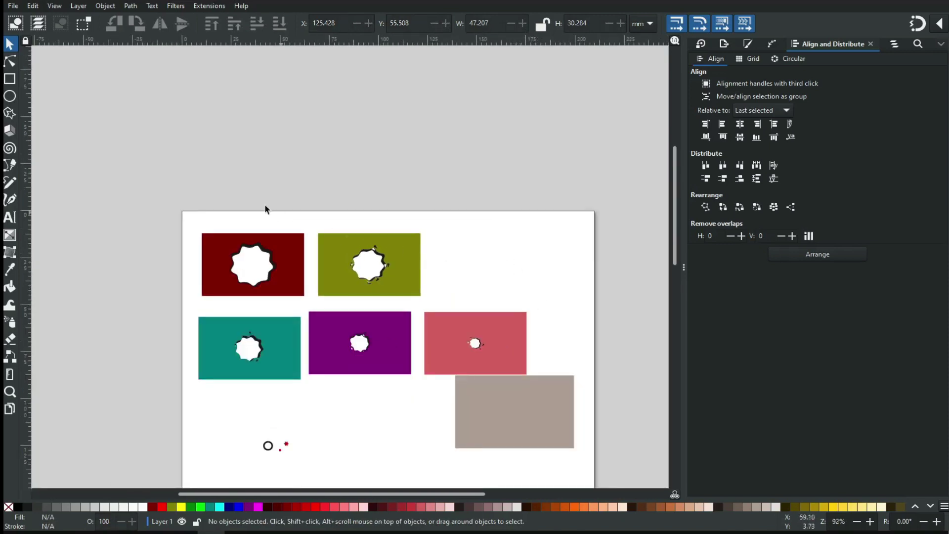
{"action": "left_click_drag", "start_coordinate": [159, 197], "coordinate": [309, 305]}
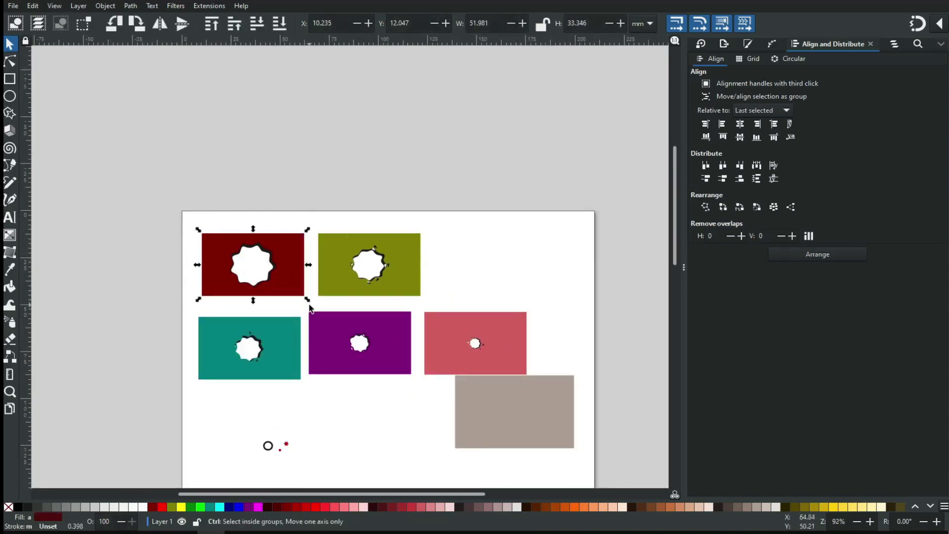
{"action": "right_click", "coordinate": [290, 257]}
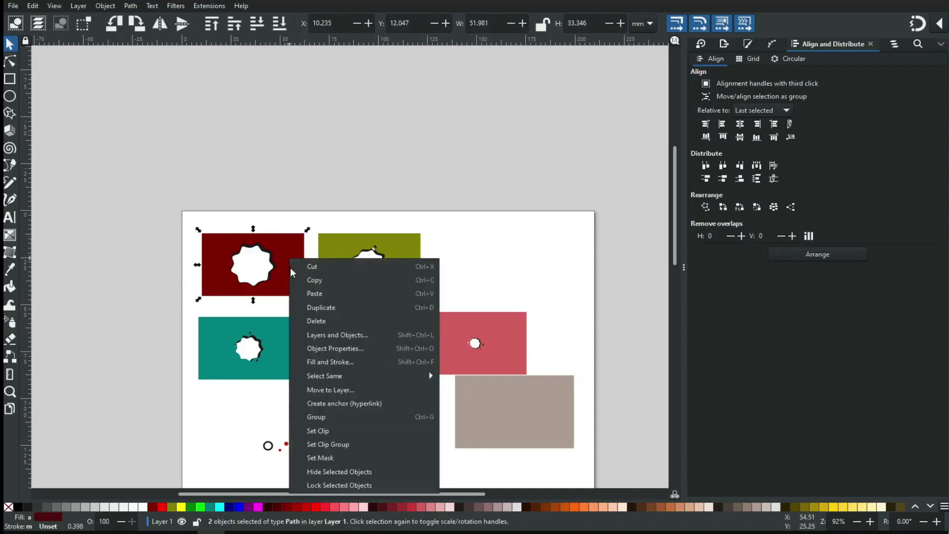
{"action": "left_click", "coordinate": [327, 417]}
{"action": "left_click_drag", "start_coordinate": [310, 214], "coordinate": [446, 305]}
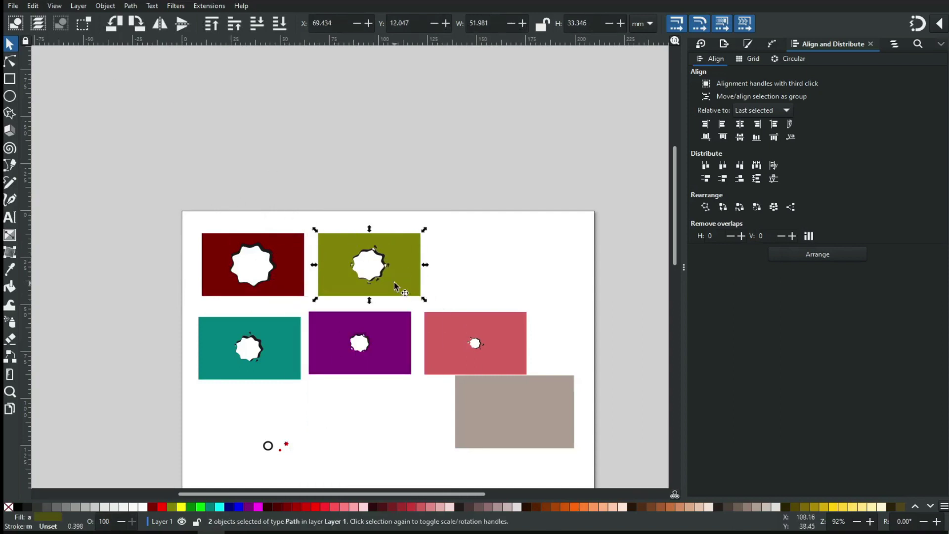
{"action": "right_click", "coordinate": [394, 282]}
{"action": "left_click", "coordinate": [428, 452]}
Step: Group the teal and purple rectangles each with its star cutout
{"action": "left_click_drag", "start_coordinate": [159, 301], "coordinate": [314, 394]}
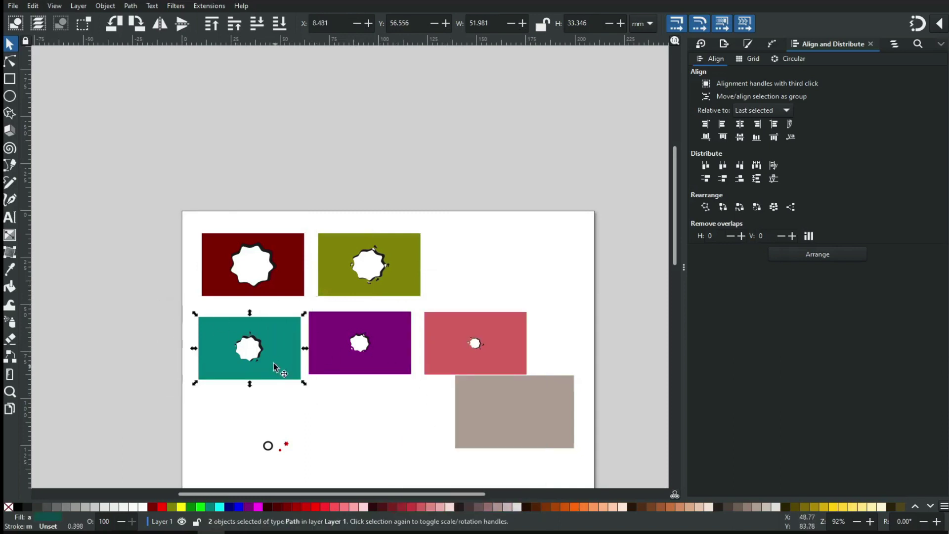
{"action": "right_click", "coordinate": [276, 368]}
{"action": "left_click", "coordinate": [324, 298]}
{"action": "left_click_drag", "start_coordinate": [416, 384], "coordinate": [314, 318]}
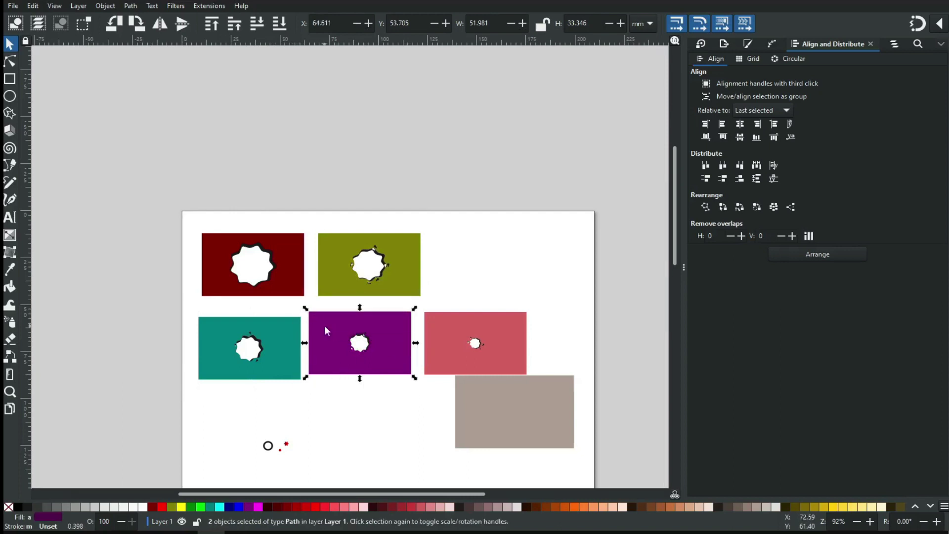
{"action": "right_click", "coordinate": [325, 325]}
{"action": "left_click", "coordinate": [375, 249]}
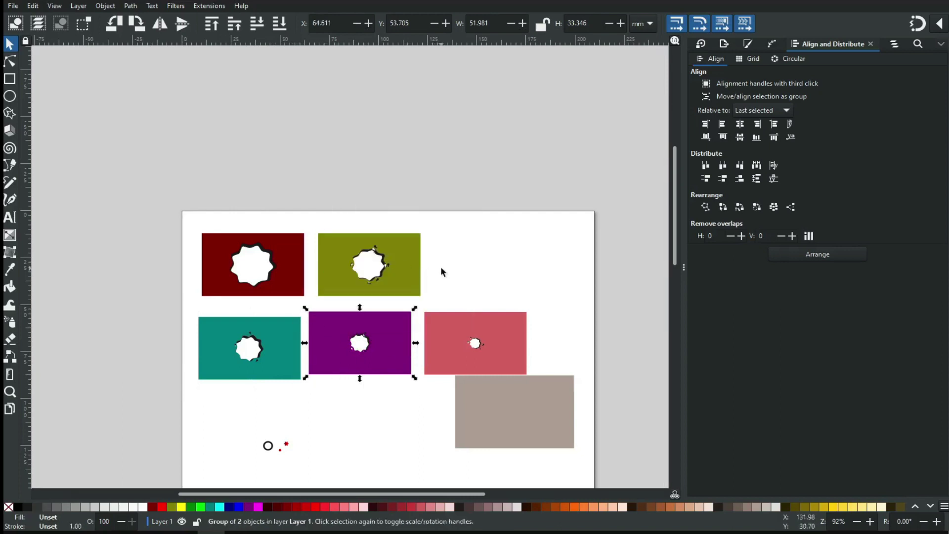
Step: Group the pink rectangle with its cutout, then select the dark red group
{"action": "left_click_drag", "start_coordinate": [547, 298], "coordinate": [426, 379]}
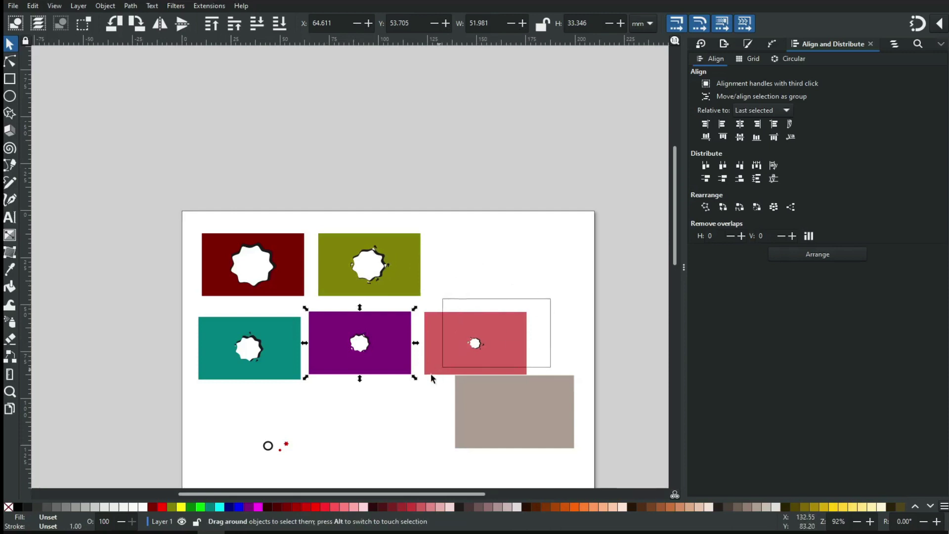
{"action": "right_click", "coordinate": [449, 357]}
{"action": "left_click", "coordinate": [485, 281]}
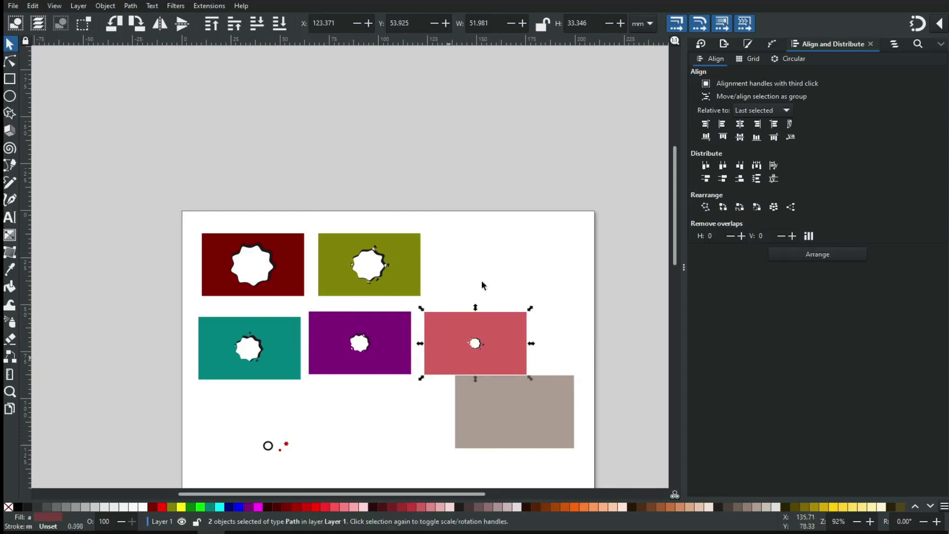
{"action": "key", "text": "Escape"}
{"action": "left_click", "coordinate": [504, 342]}
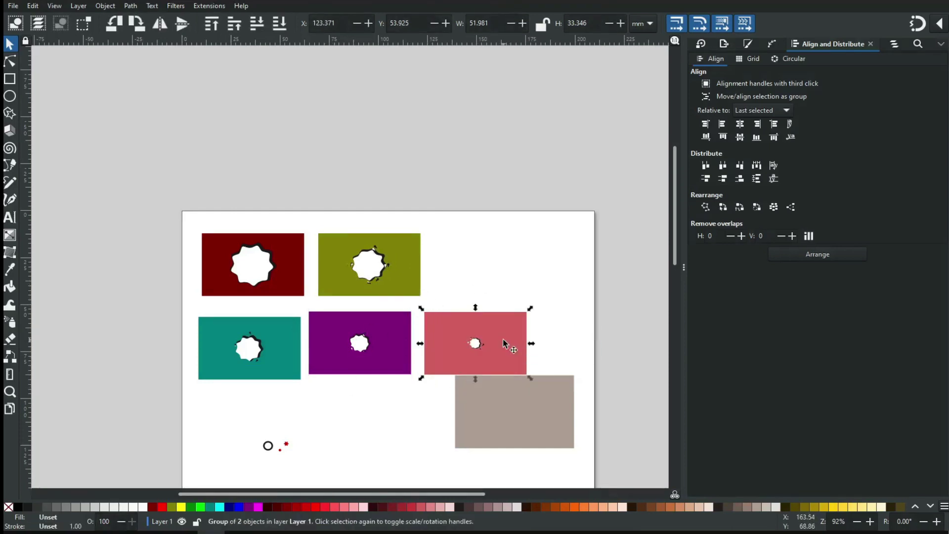
{"action": "left_click", "coordinate": [298, 275]}
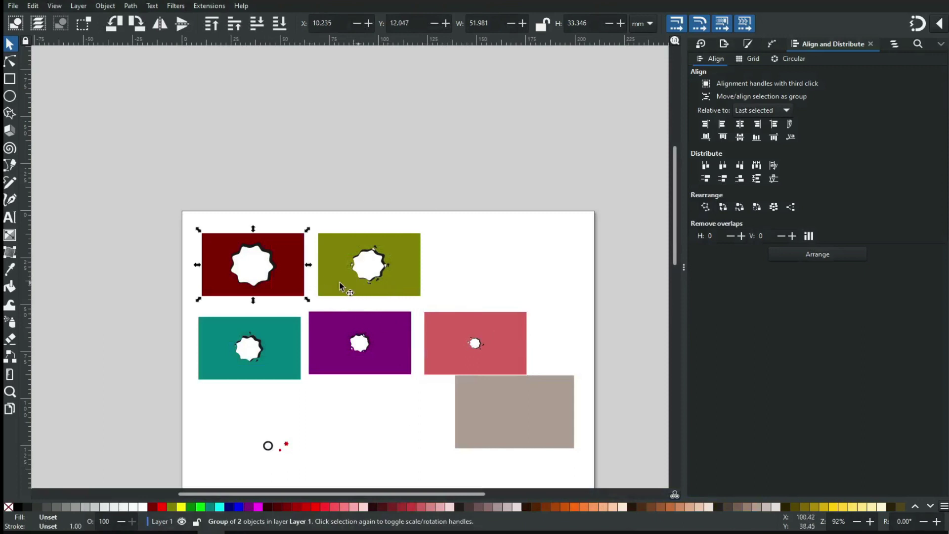
Step: Stack the dark red group onto the olive, teal and purple rectangles in turn
{"action": "left_click_drag", "start_coordinate": [298, 285], "coordinate": [419, 283]}
{"action": "key", "text": "Escape"}
{"action": "mouse_move", "coordinate": [270, 208]}
{"action": "left_mouse_down"}
{"action": "mouse_move", "coordinate": [406, 295]}
{"action": "mouse_move", "coordinate": [438, 303]}
{"action": "left_mouse_up"}
{"action": "left_click_drag", "start_coordinate": [402, 277], "coordinate": [279, 363]}
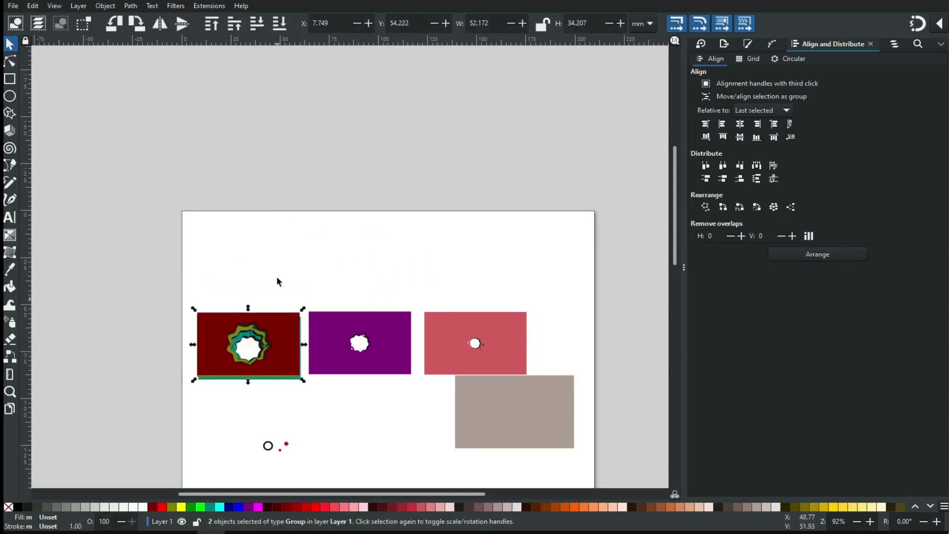
{"action": "left_click", "coordinate": [199, 290]}
{"action": "left_click_drag", "start_coordinate": [188, 286], "coordinate": [304, 403]}
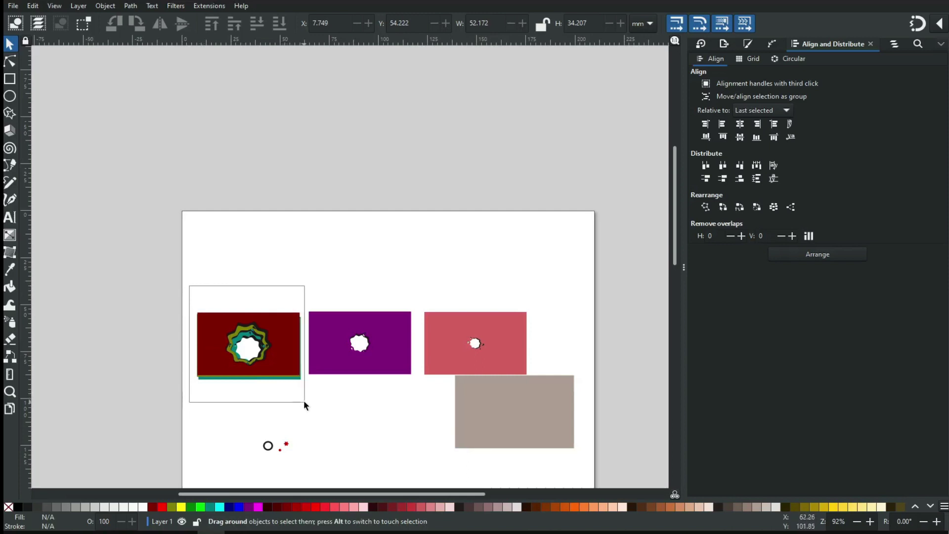
{"action": "left_click_drag", "start_coordinate": [290, 365], "coordinate": [408, 358]}
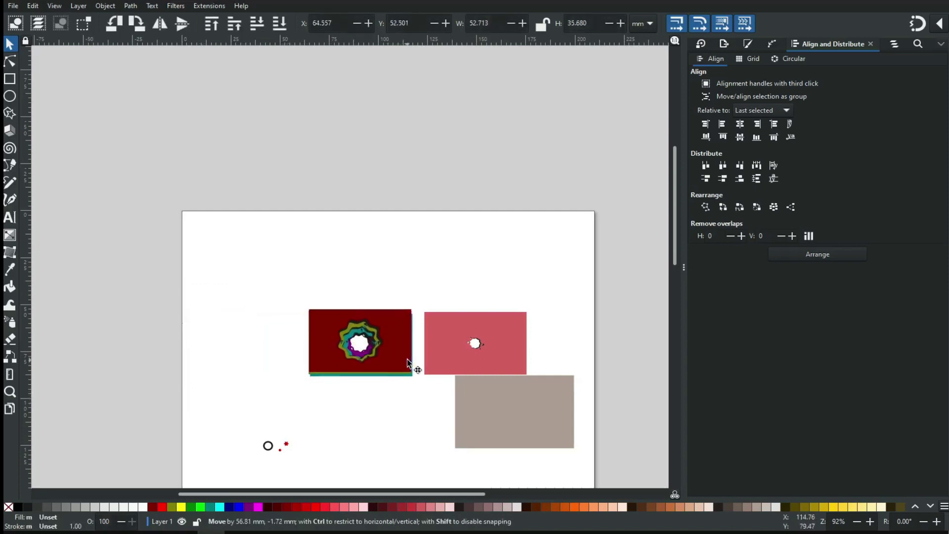
{"action": "left_click", "coordinate": [271, 285]}
Step: Move the stack onto the pink rectangle, centre all five layers and zoom in
{"action": "left_click_drag", "start_coordinate": [263, 277], "coordinate": [419, 388]}
{"action": "left_click_drag", "start_coordinate": [381, 346], "coordinate": [506, 355]}
{"action": "left_click", "coordinate": [371, 309]}
{"action": "left_click_drag", "start_coordinate": [356, 289], "coordinate": [559, 390]}
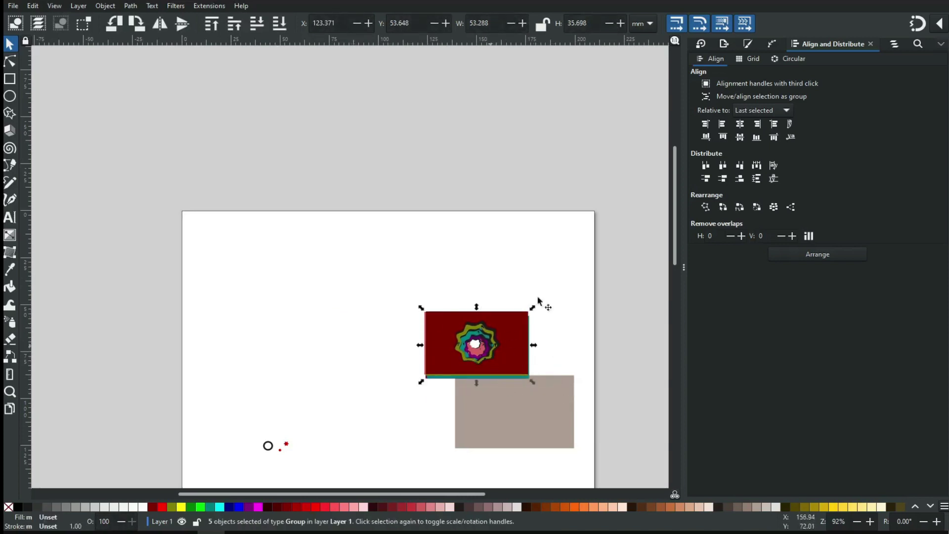
{"action": "left_click", "coordinate": [740, 138]}
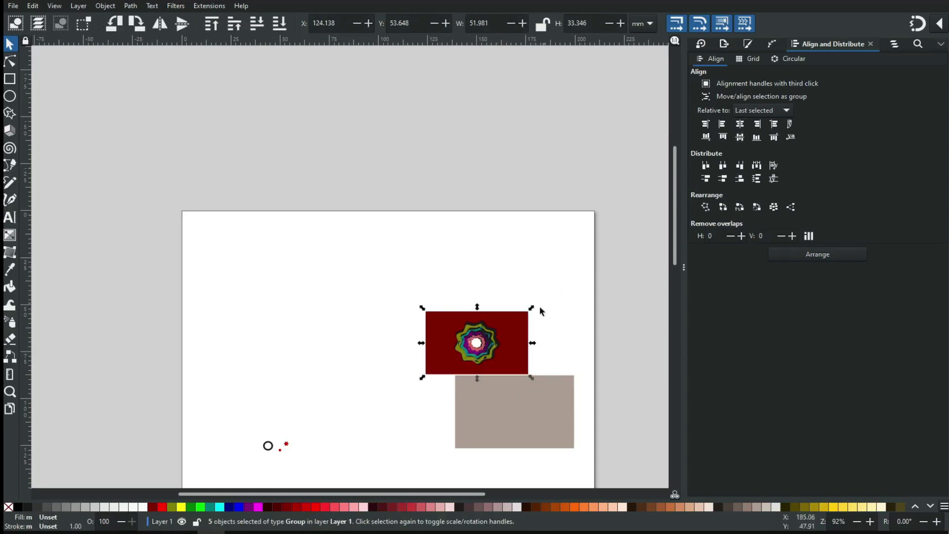
{"action": "left_click_drag", "start_coordinate": [499, 348], "coordinate": [315, 294]}
{"action": "key", "text": "z"}
{"action": "left_click_drag", "start_coordinate": [227, 237], "coordinate": [371, 345]}
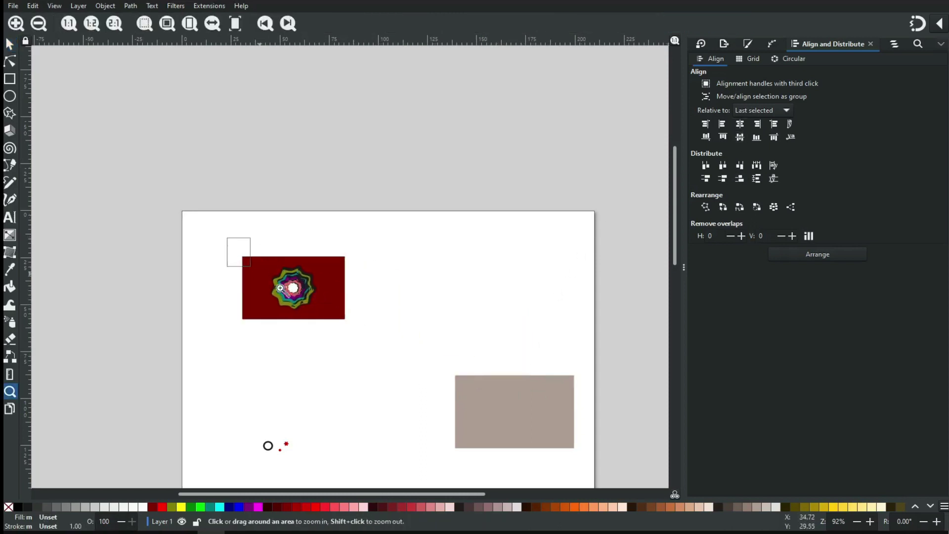
Step: Group all five stacked layers into a single object
{"action": "left_click", "coordinate": [10, 44]}
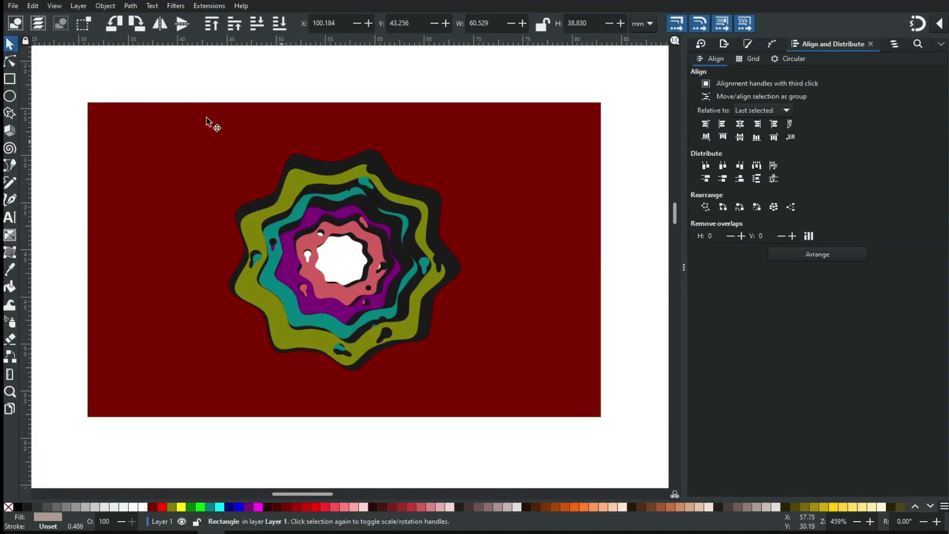
{"action": "left_click_drag", "start_coordinate": [64, 74], "coordinate": [621, 429]}
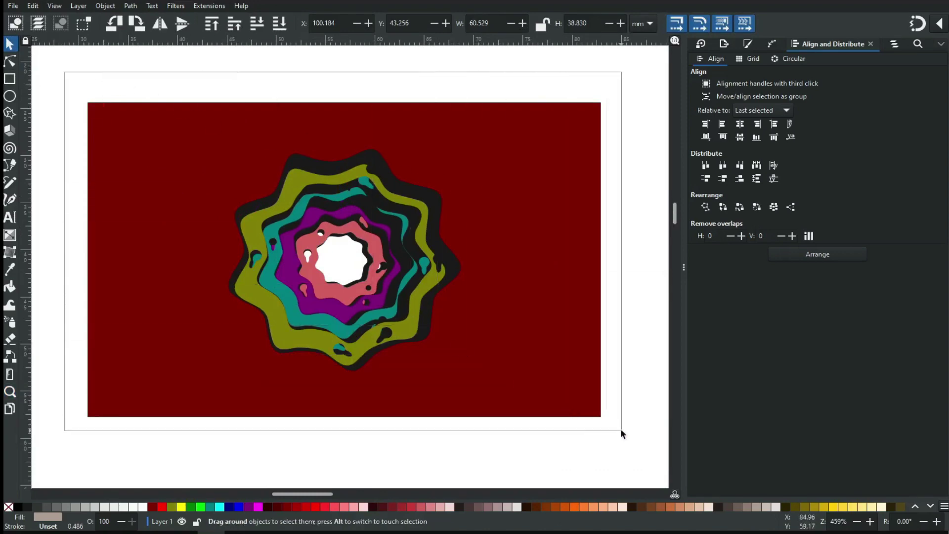
{"action": "left_click", "coordinate": [106, 5]}
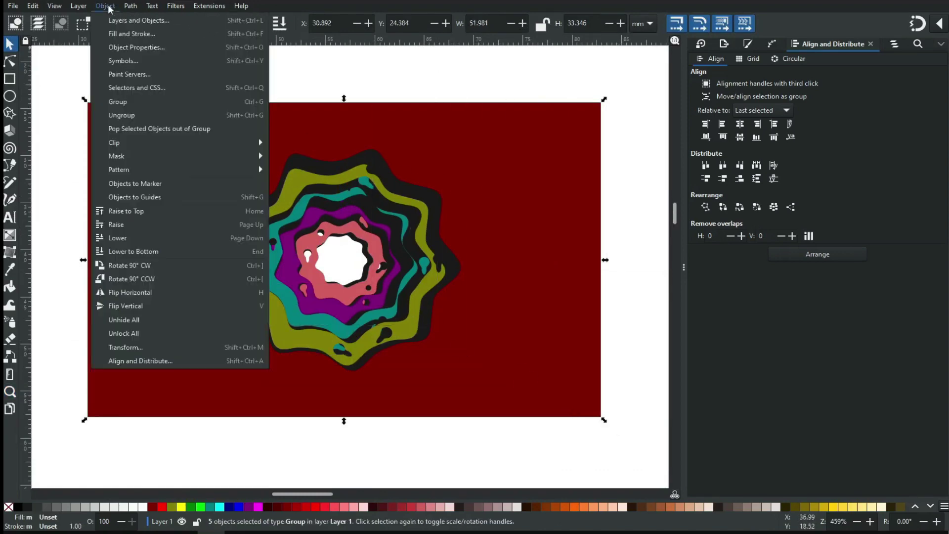
{"action": "left_click", "coordinate": [122, 104]}
{"action": "left_click", "coordinate": [299, 93]}
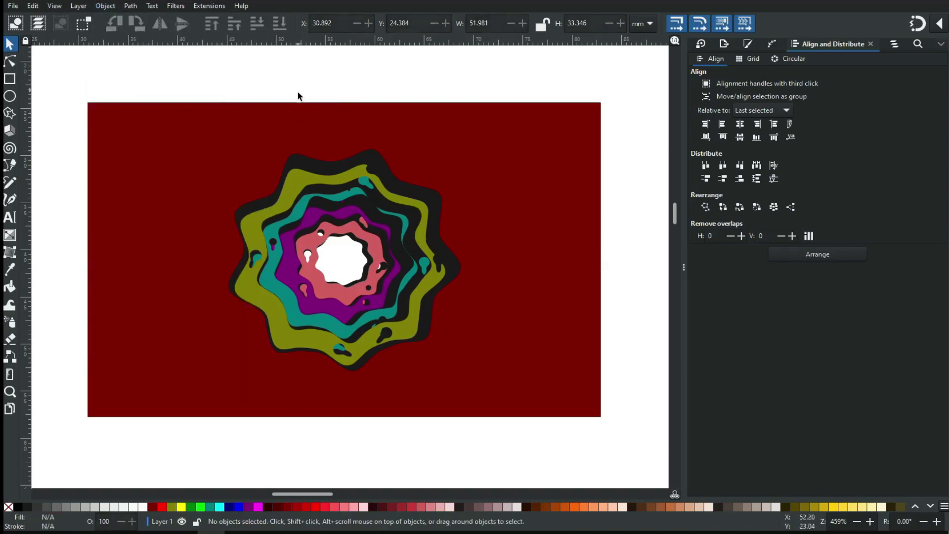
Step: Recolour the dark red top layer light blue #87CDDE and the olive layer cyan #00AAD4
{"action": "left_click", "coordinate": [512, 178]}
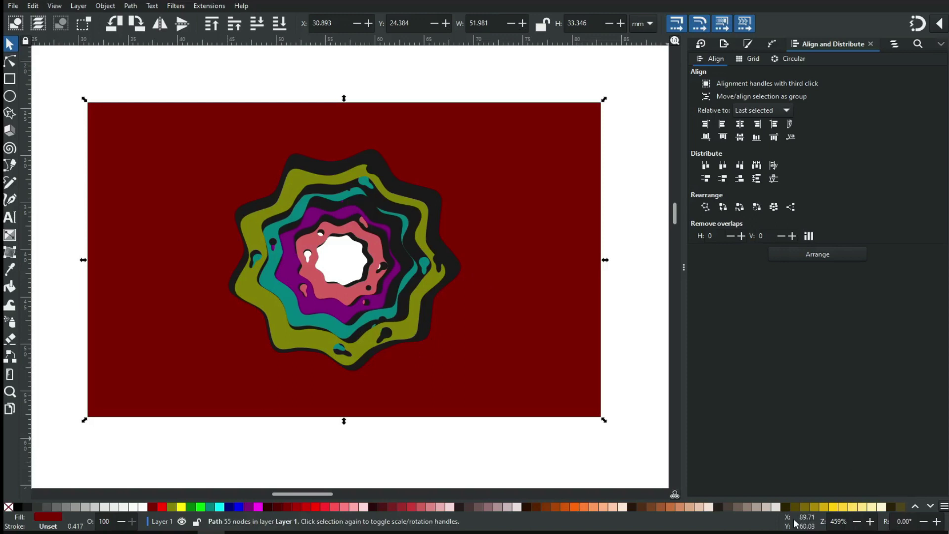
{"action": "left_click", "coordinate": [930, 508]}
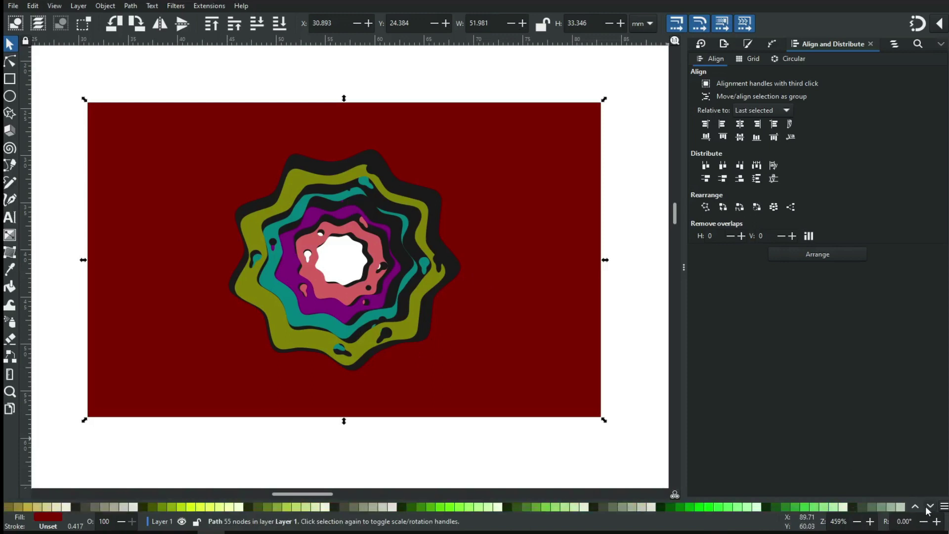
{"action": "left_click", "coordinate": [929, 508]}
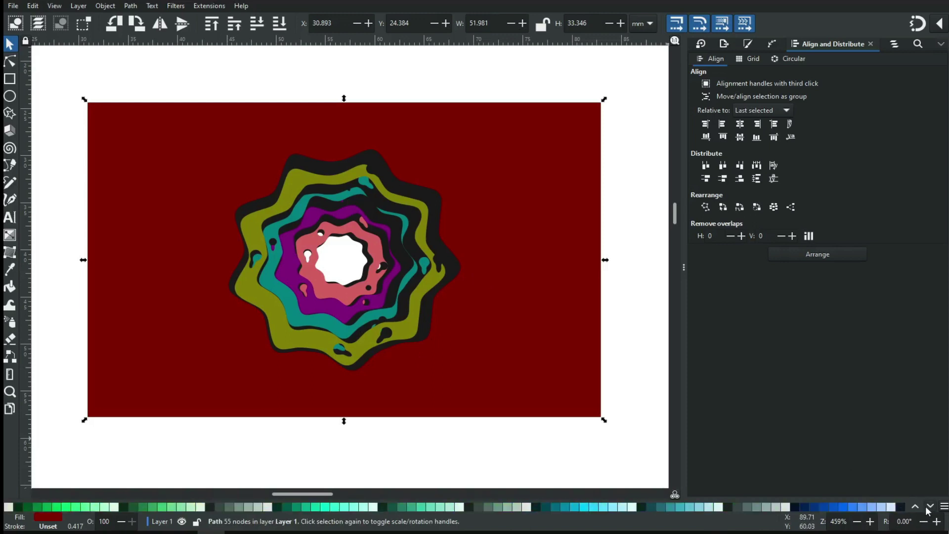
{"action": "left_click", "coordinate": [706, 508]}
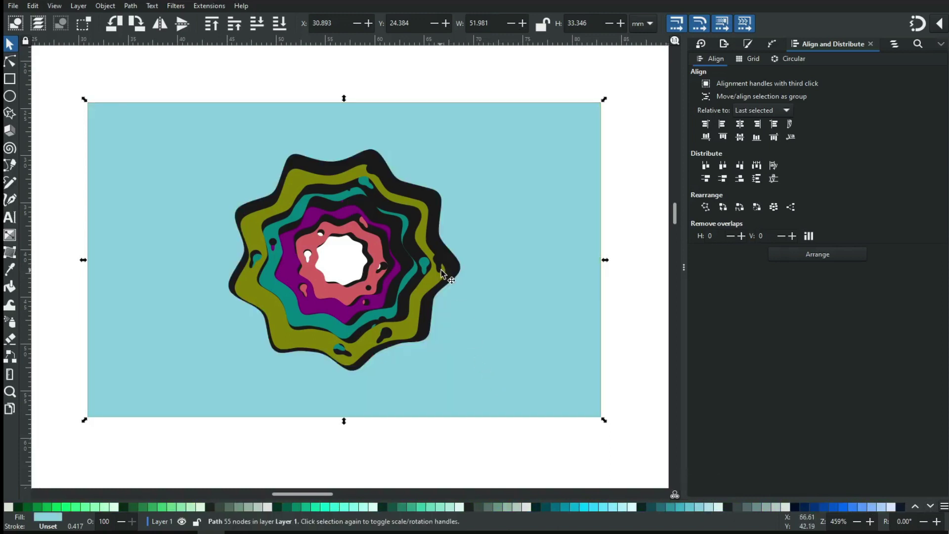
{"action": "left_click", "coordinate": [301, 181]}
{"action": "left_click", "coordinate": [575, 509]}
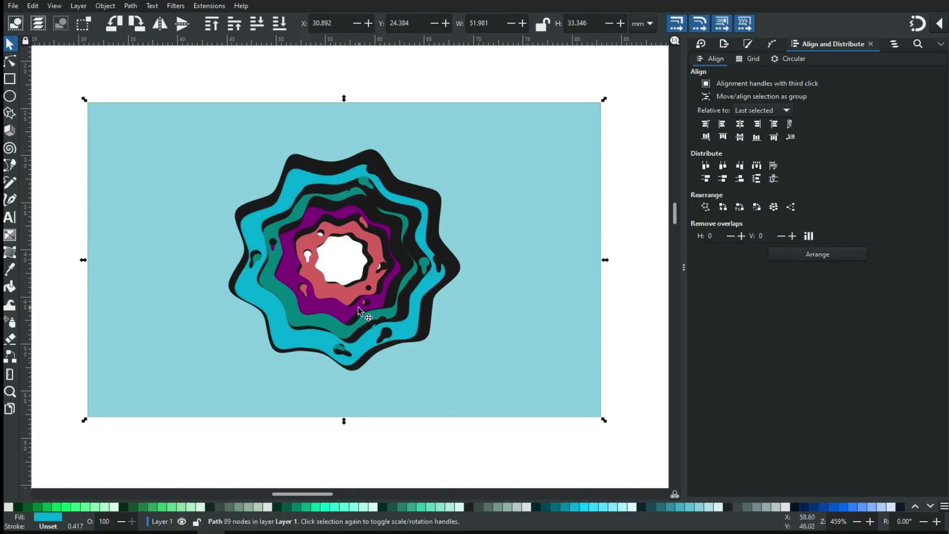
{"action": "left_click", "coordinate": [290, 299]}
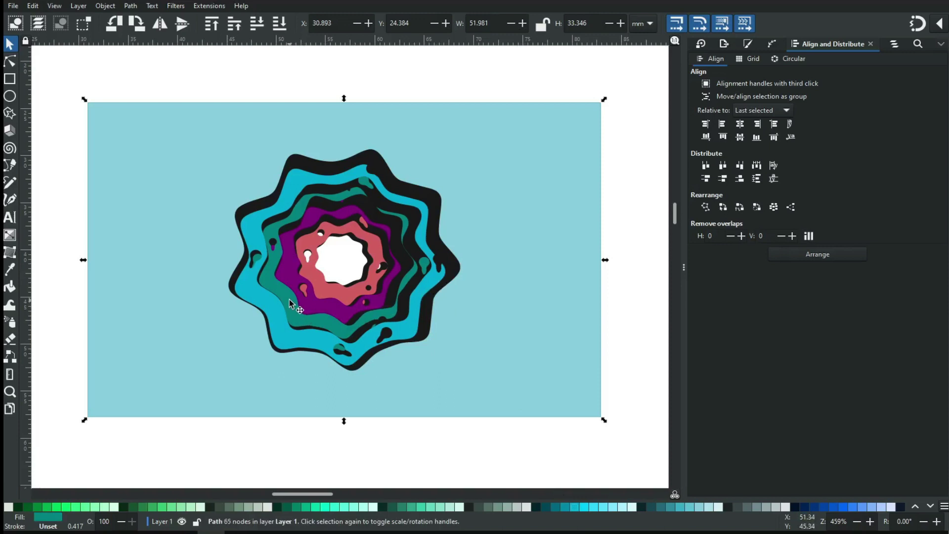
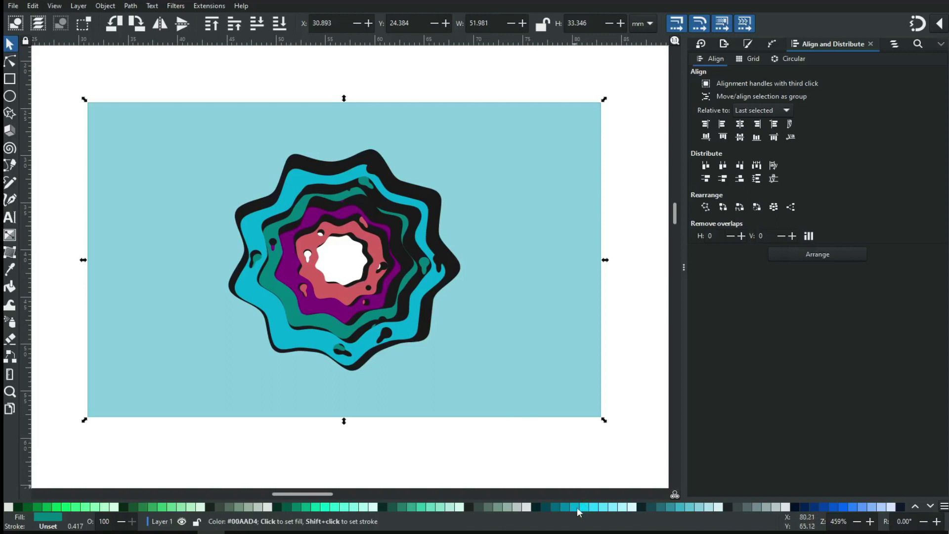
Step: Fill the purple ring with a deeper teal from the #0088AA palette swatches
{"action": "left_click", "coordinate": [932, 507]}
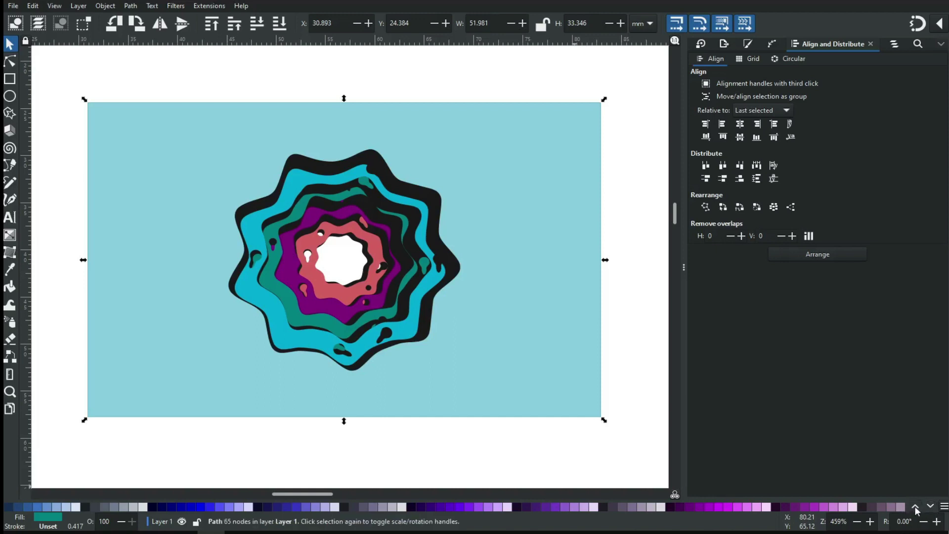
{"action": "left_click", "coordinate": [915, 507]}
{"action": "left_click", "coordinate": [569, 506]}
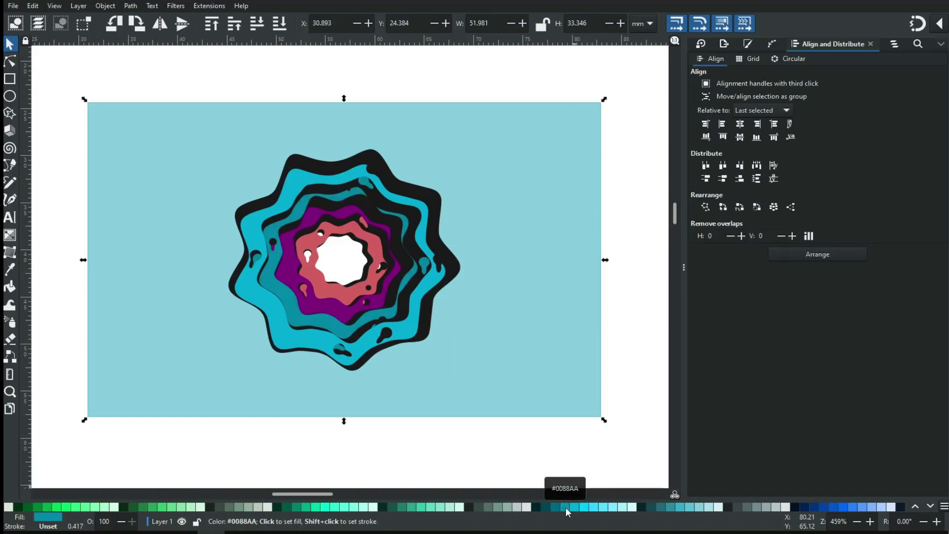
{"action": "left_click", "coordinate": [328, 304]}
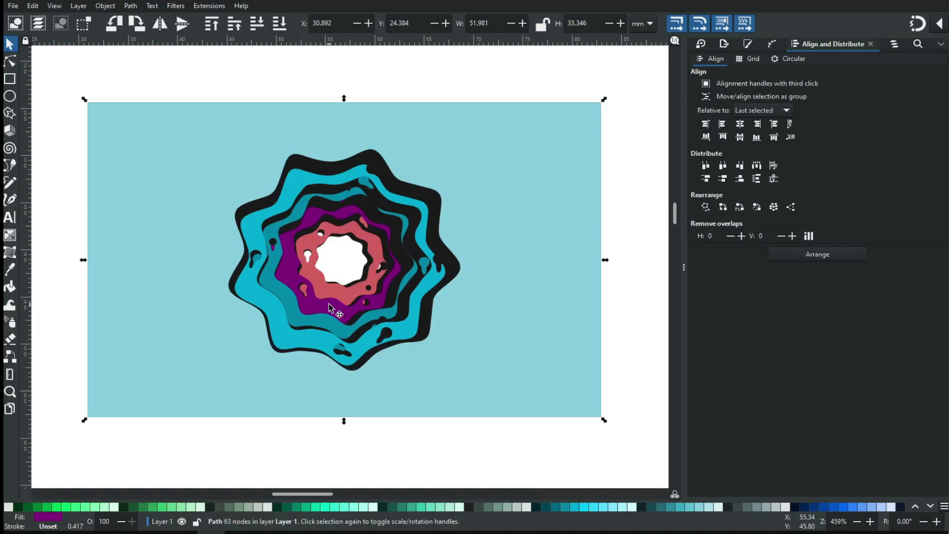
{"action": "left_click", "coordinate": [563, 510]}
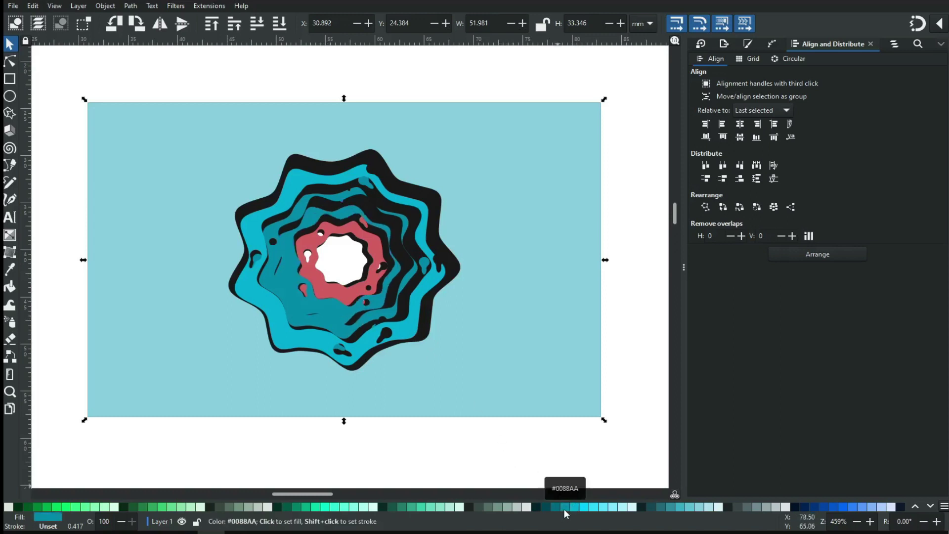
{"action": "left_click", "coordinate": [556, 508]}
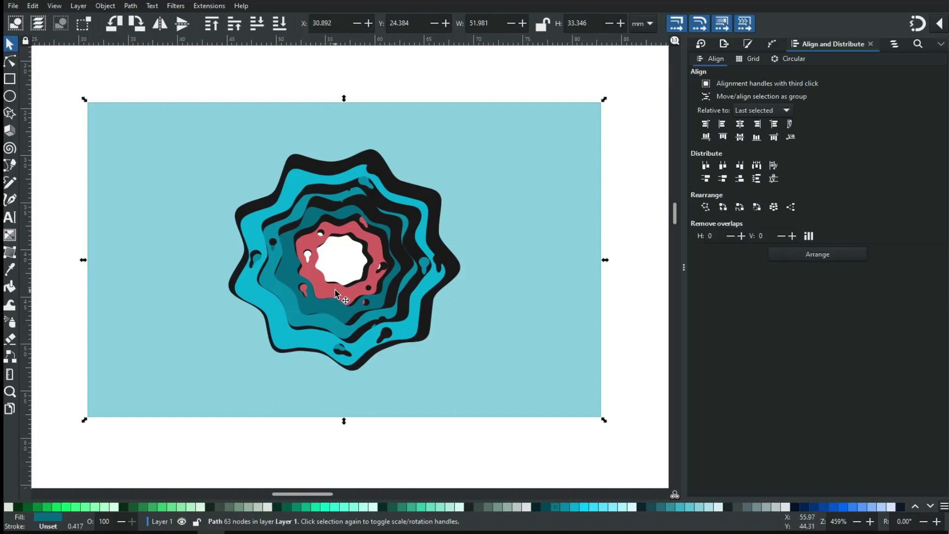
Step: Fill the pink ring dark navy #003380, then select the outer cyan layer's fill settings
{"action": "left_click", "coordinate": [336, 292]}
{"action": "left_click", "coordinate": [823, 508]}
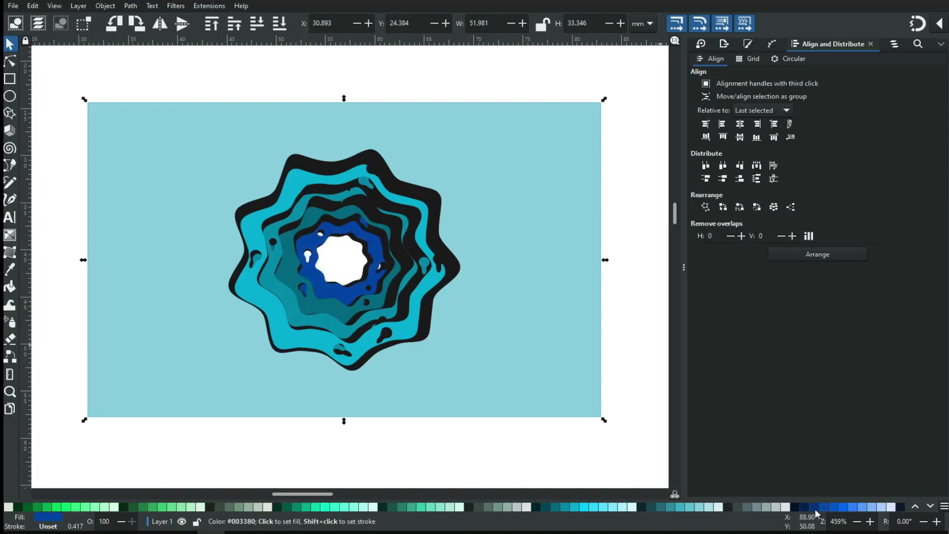
{"action": "left_click", "coordinate": [814, 508]}
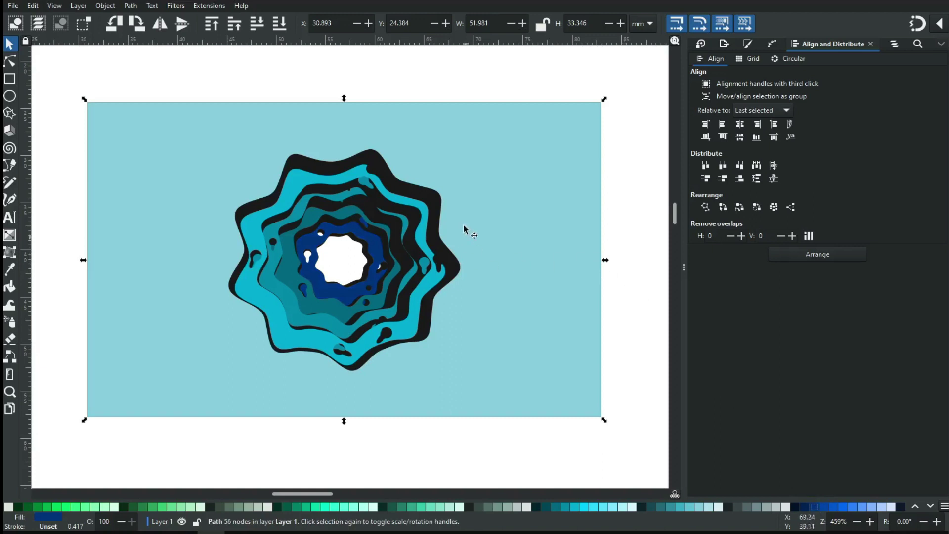
{"action": "left_click", "coordinate": [478, 92]}
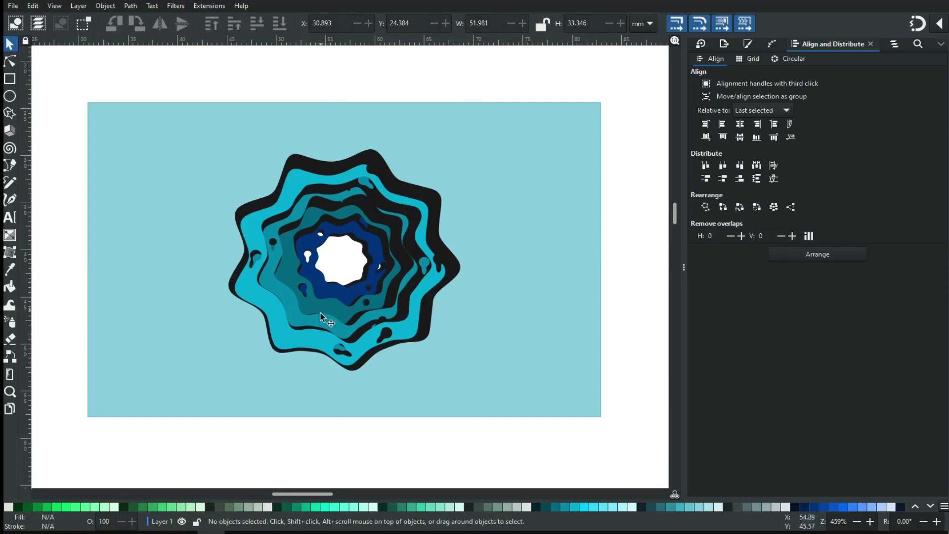
{"action": "left_click", "coordinate": [310, 337]}
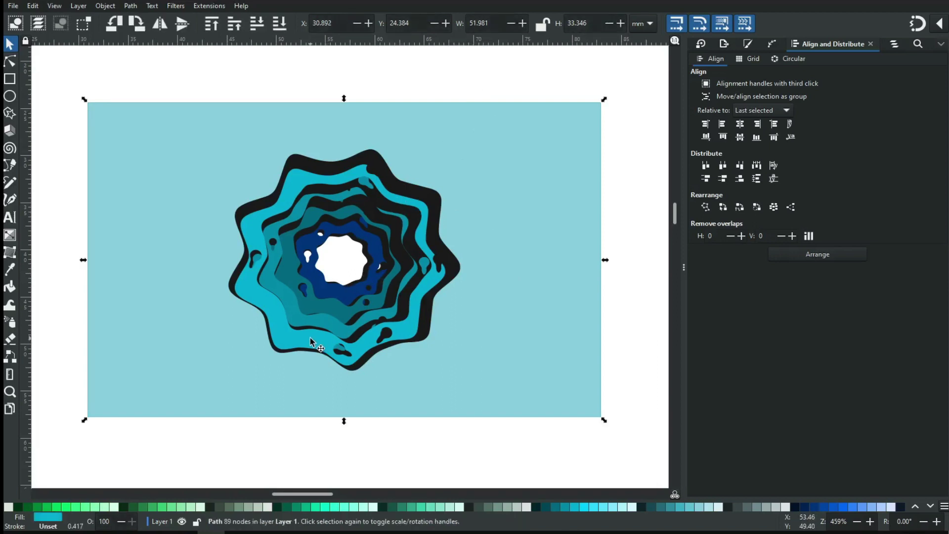
{"action": "left_click", "coordinate": [52, 520]}
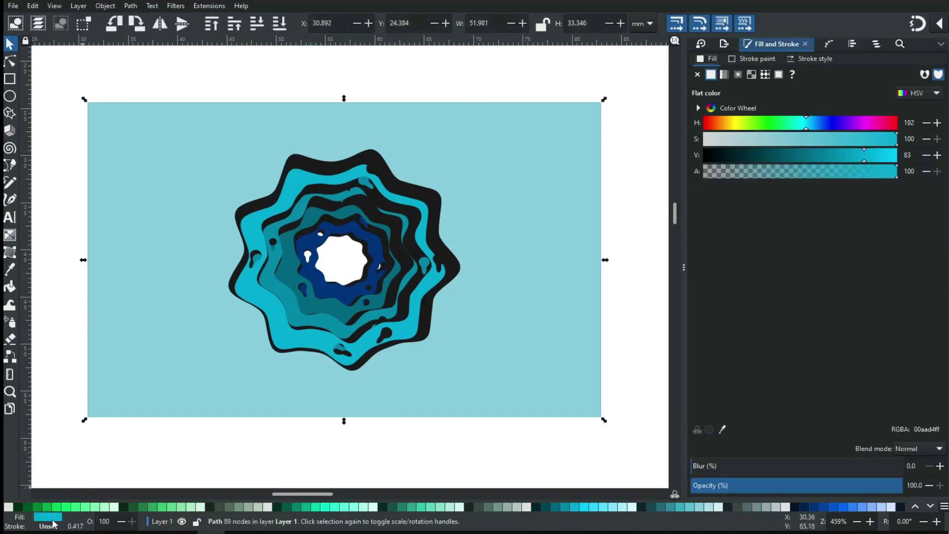
{"action": "left_click_drag", "start_coordinate": [811, 125], "coordinate": [811, 124]}
{"action": "left_click", "coordinate": [297, 309]}
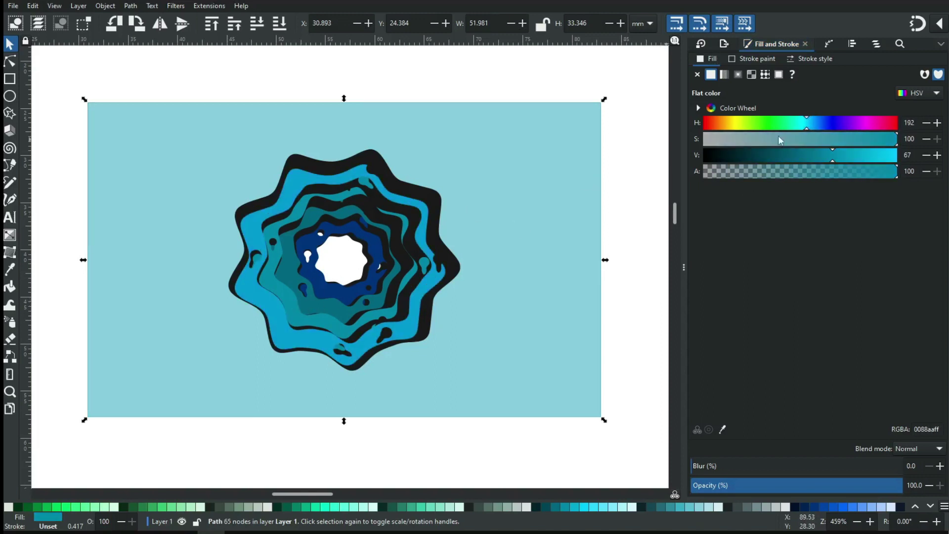
{"action": "left_click", "coordinate": [811, 126]}
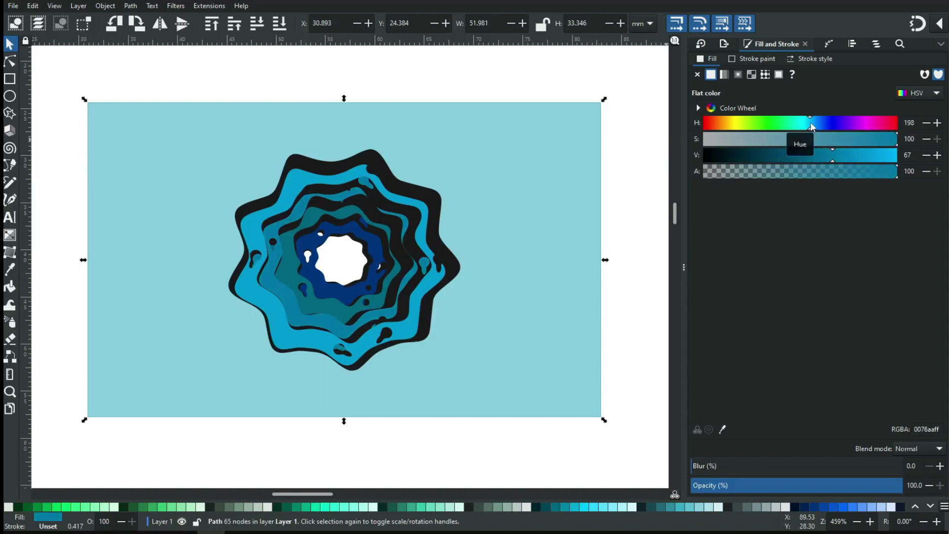
{"action": "left_click", "coordinate": [814, 123]}
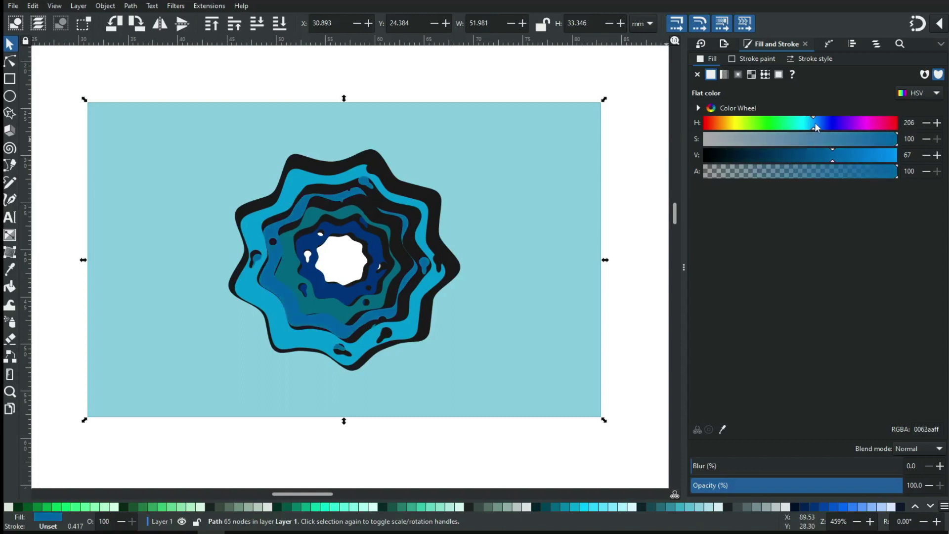
{"action": "left_click", "coordinate": [820, 122]}
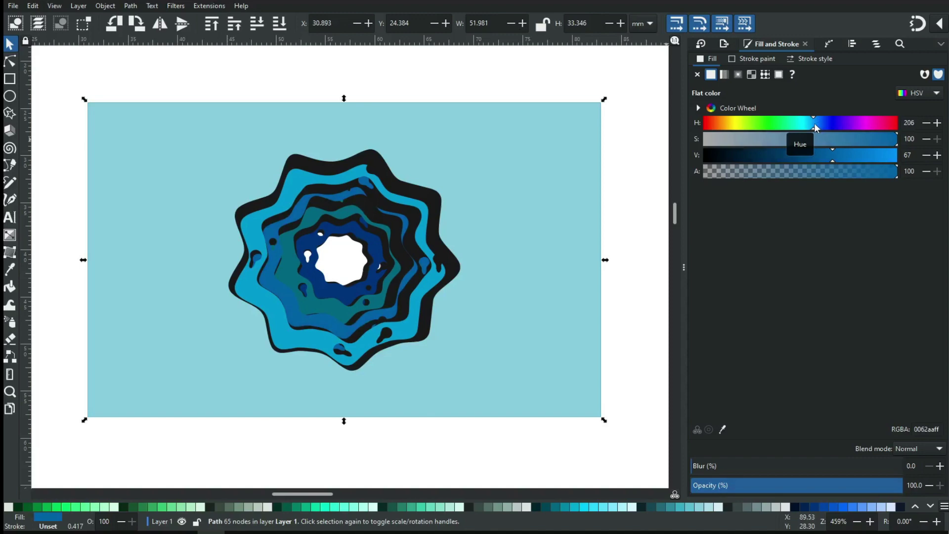
{"action": "left_click", "coordinate": [300, 269]}
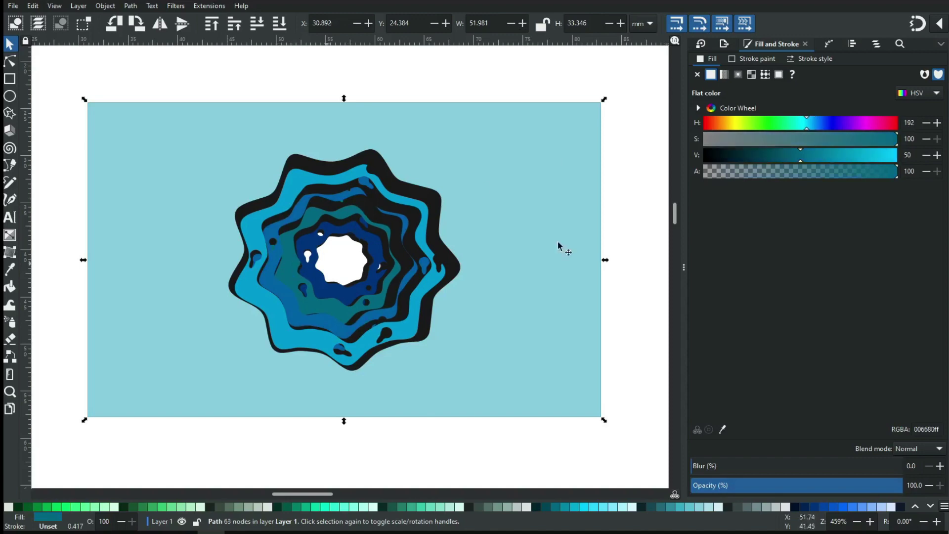
{"action": "left_click", "coordinate": [819, 125]}
{"action": "left_click", "coordinate": [807, 122]}
{"action": "key", "text": "z"}
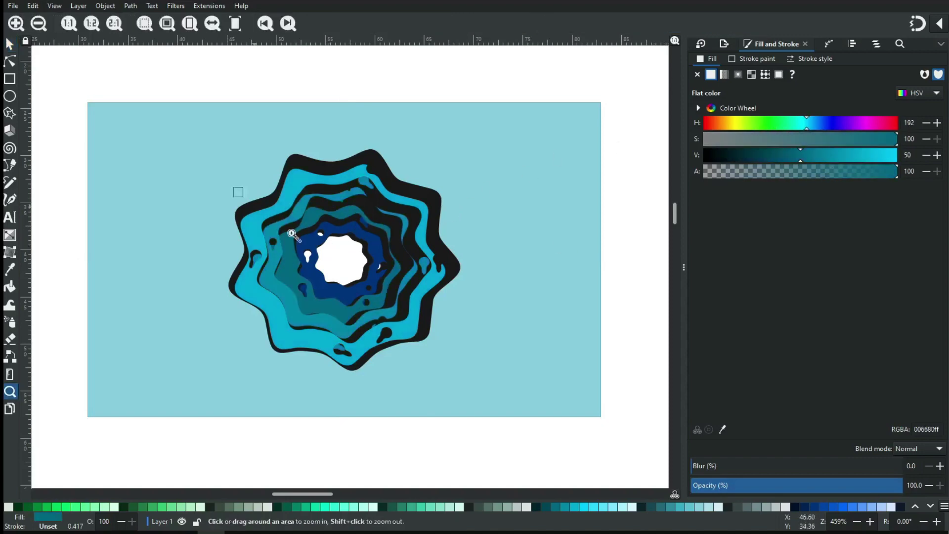
Step: Zoom in and turn one teal ring bright blue (Hue 216, Value 83)
{"action": "left_click_drag", "start_coordinate": [237, 191], "coordinate": [479, 376]}
{"action": "left_click", "coordinate": [811, 122]}
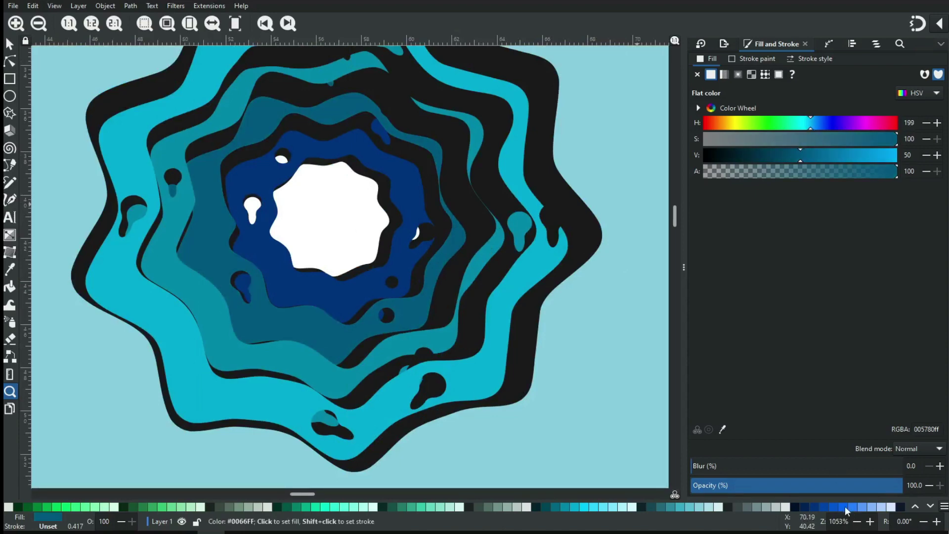
{"action": "left_click", "coordinate": [864, 155]}
{"action": "left_click", "coordinate": [819, 123]}
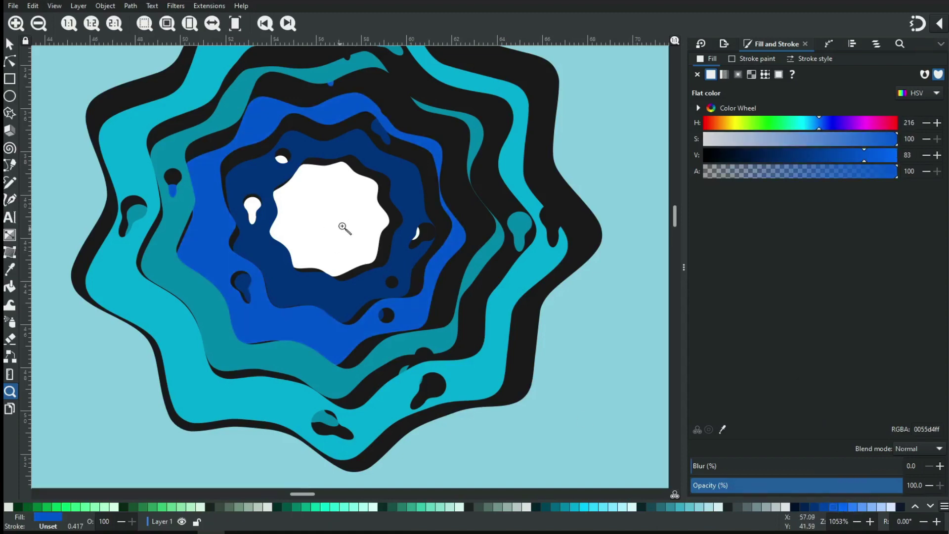
{"action": "left_click", "coordinate": [862, 141]}
Step: Recolour the other teal ring a paler periwinkle blue (#5B8BD4), then select the black outer shadow
{"action": "left_click", "coordinate": [10, 45]}
{"action": "left_click", "coordinate": [202, 297]}
{"action": "left_click", "coordinate": [834, 507]}
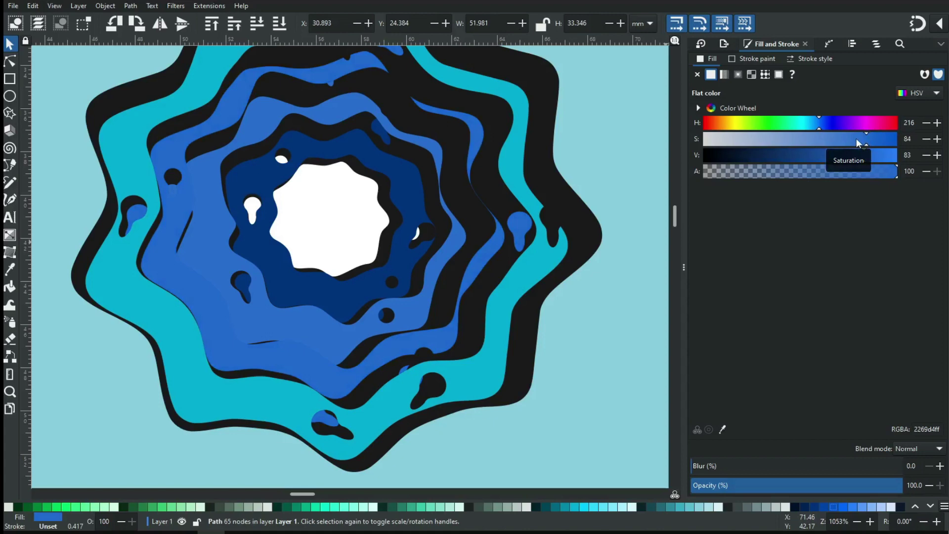
{"action": "left_click", "coordinate": [847, 138]}
{"action": "left_click_drag", "start_coordinate": [833, 142], "coordinate": [831, 143]}
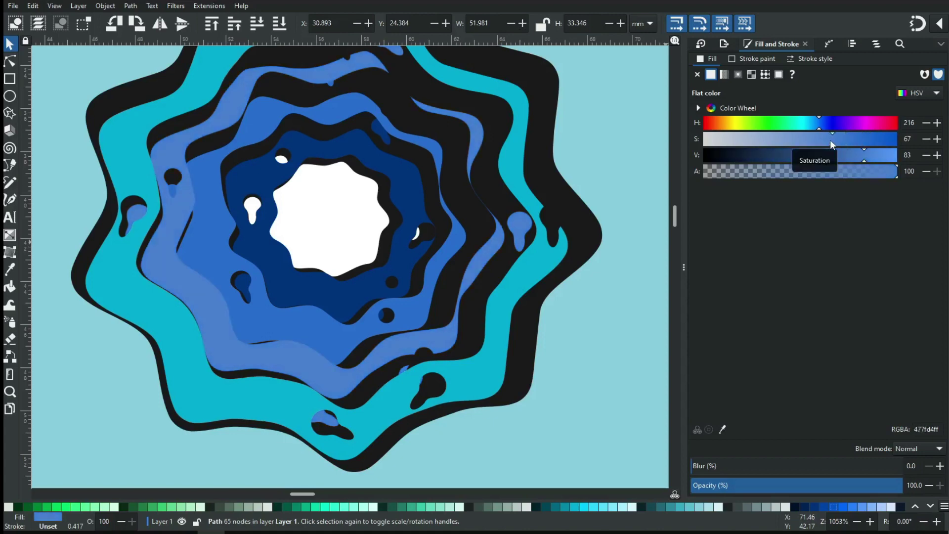
{"action": "left_click", "coordinate": [815, 141]}
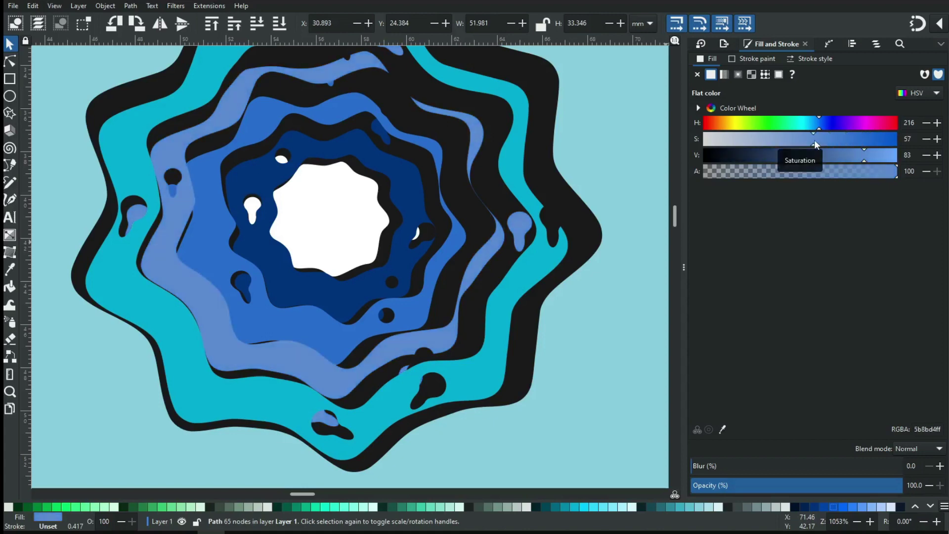
{"action": "left_click", "coordinate": [592, 294]}
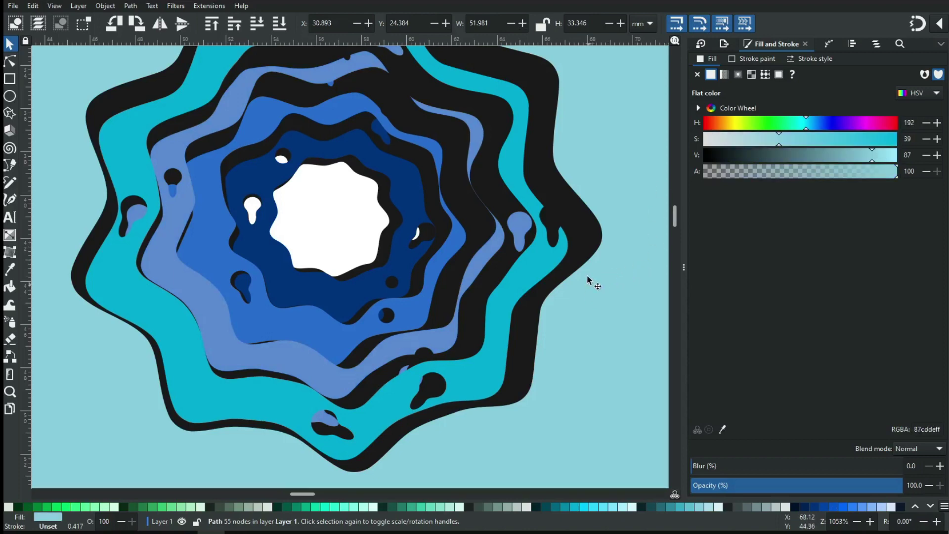
{"action": "left_click", "coordinate": [569, 229]}
Step: Nudge the black outer shadow shapes slightly into position behind the rings
{"action": "left_click_drag", "start_coordinate": [570, 229], "coordinate": [577, 230]}
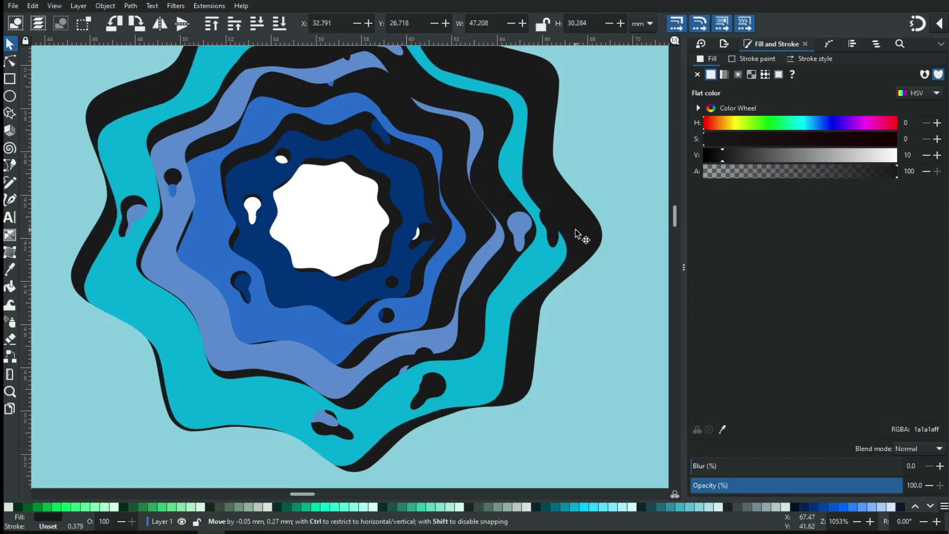
{"action": "key", "text": "minus"}
{"action": "key", "text": "minus"}
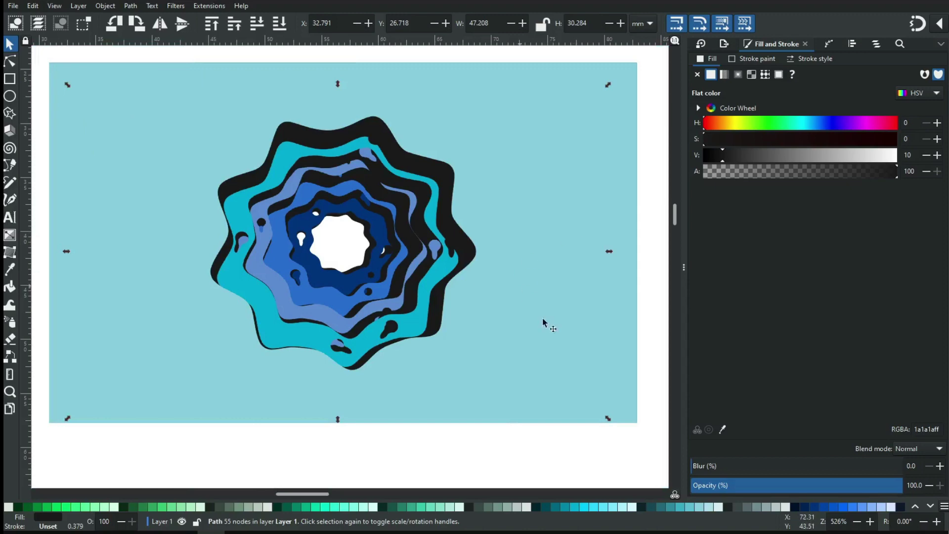
{"action": "left_click_drag", "start_coordinate": [611, 419], "coordinate": [615, 426]}
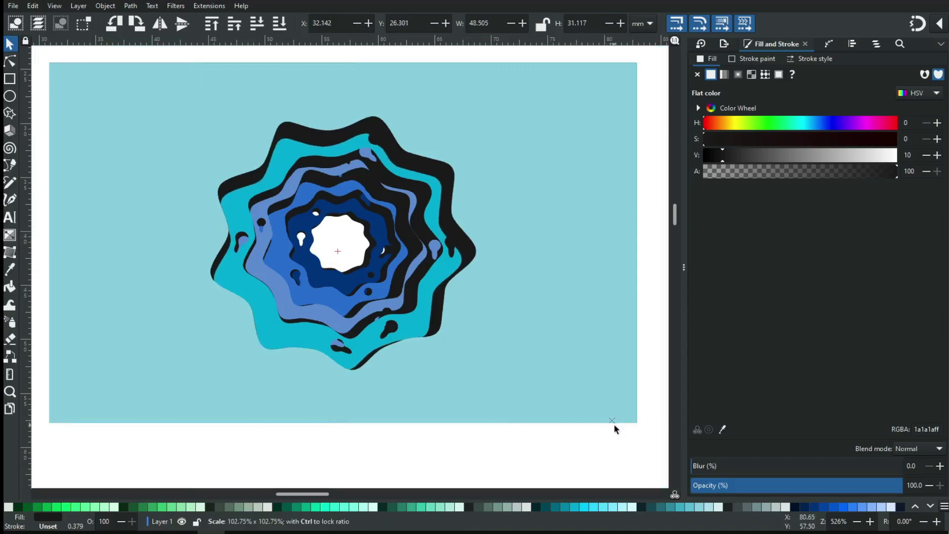
{"action": "left_click_drag", "start_coordinate": [441, 174], "coordinate": [443, 168]}
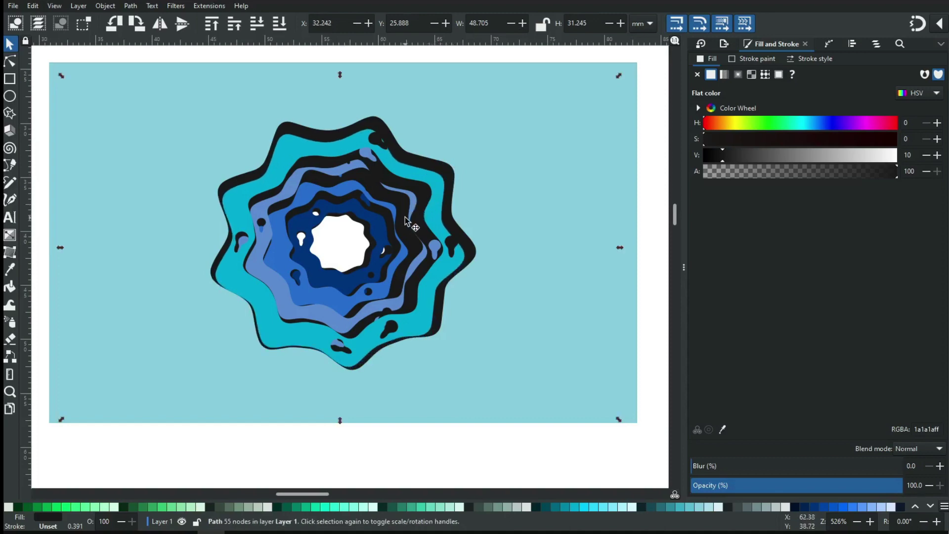
{"action": "left_click", "coordinate": [418, 195]}
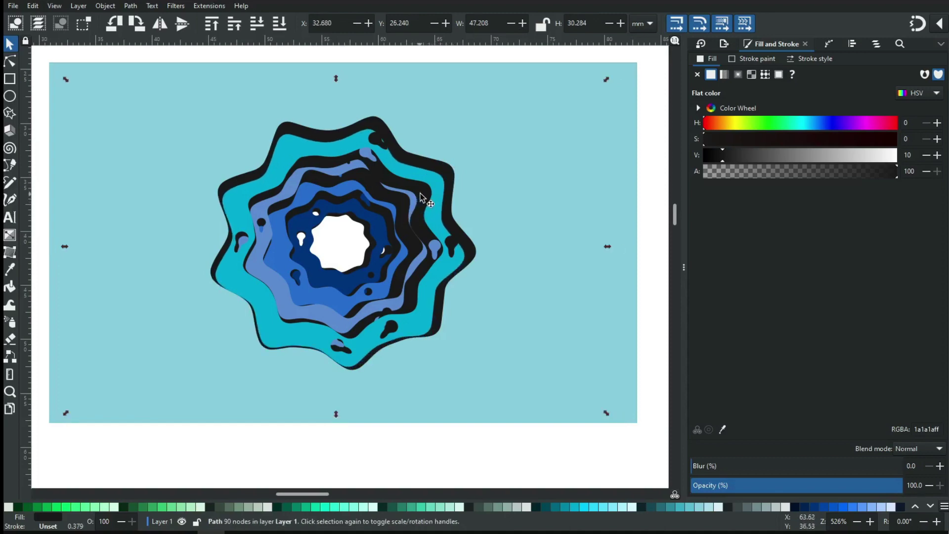
{"action": "left_click_drag", "start_coordinate": [421, 191], "coordinate": [426, 187]}
Step: Try slightly enlarging the black shadow shape, undoing each attempt
{"action": "left_click_drag", "start_coordinate": [69, 414], "coordinate": [60, 419]}
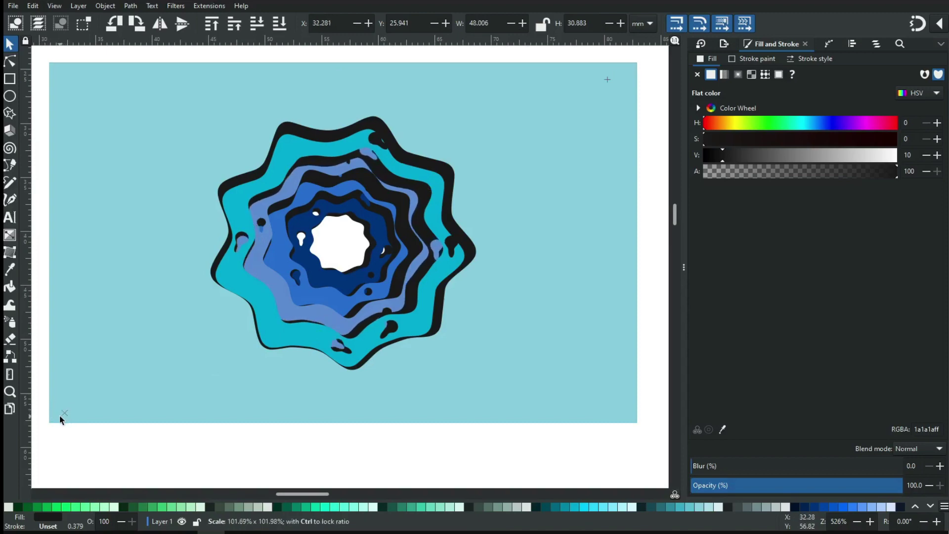
{"action": "left_click_drag", "start_coordinate": [59, 416], "coordinate": [59, 415]}
{"action": "key", "text": "ctrl+z"}
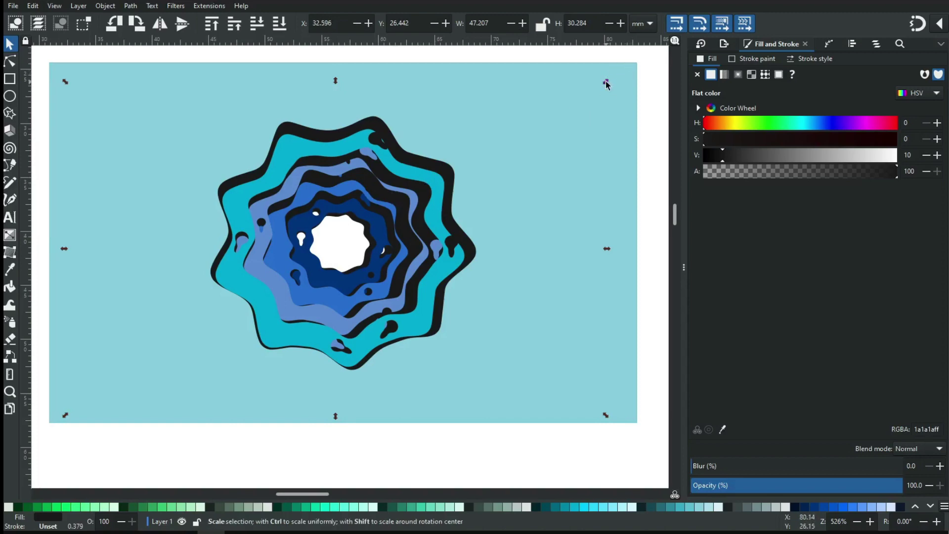
{"action": "left_click_drag", "start_coordinate": [606, 81], "coordinate": [613, 78]}
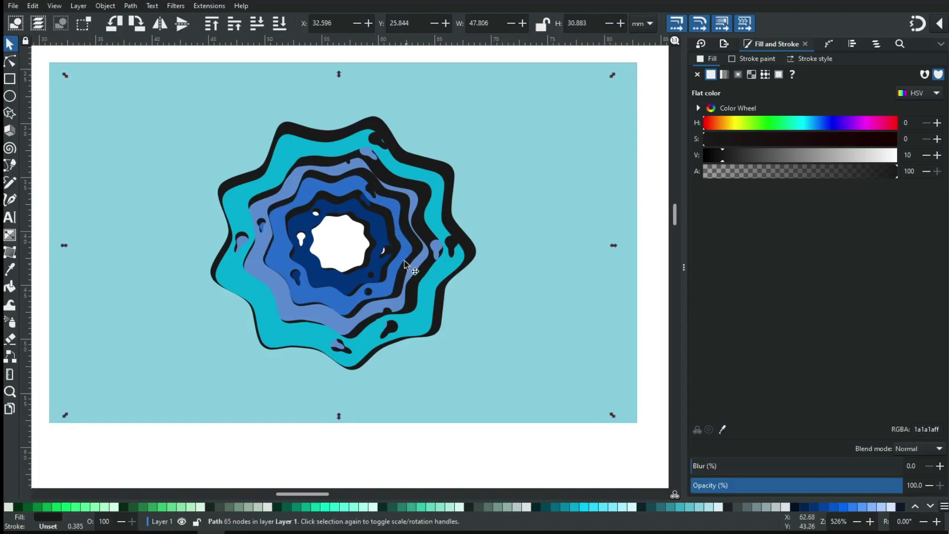
{"action": "key", "text": "ctrl+z"}
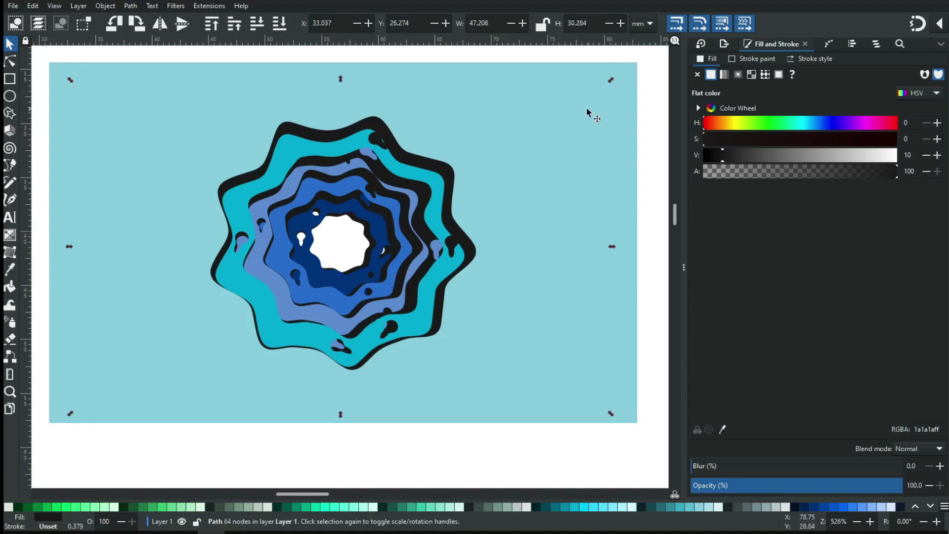
{"action": "left_click_drag", "start_coordinate": [611, 80], "coordinate": [613, 76]}
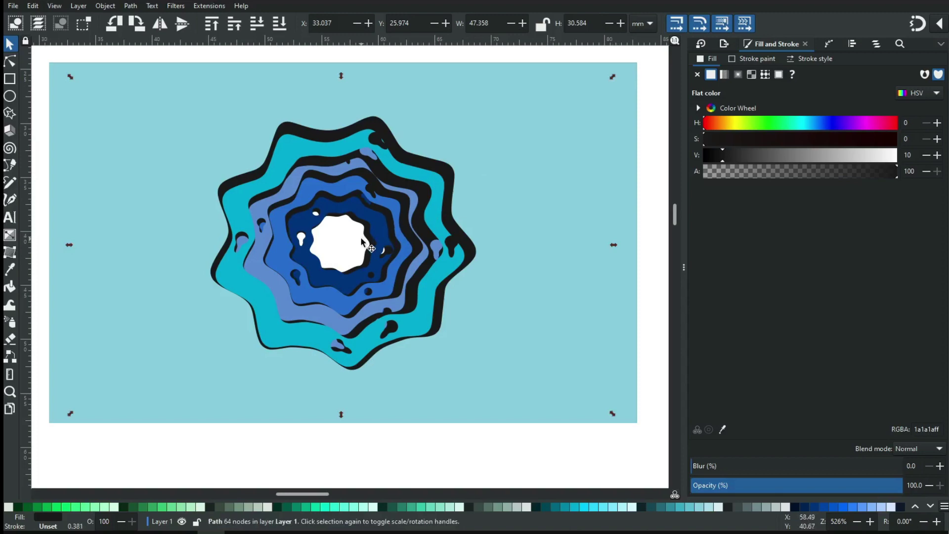
{"action": "key", "text": "ctrl+z"}
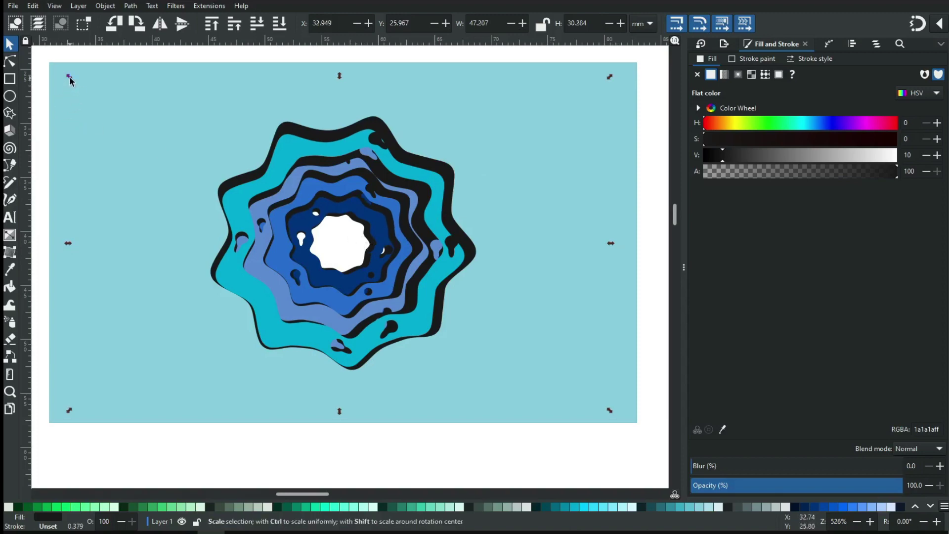
Step: Shrink the black ring slightly from both corners and save papercutting-background.svg
{"action": "left_click_drag", "start_coordinate": [71, 77], "coordinate": [74, 80]}
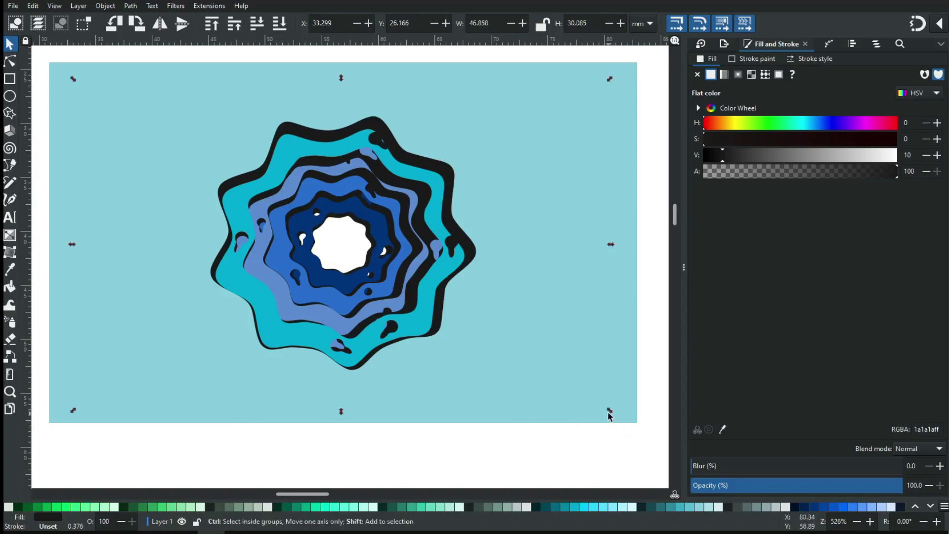
{"action": "left_click_drag", "start_coordinate": [610, 414], "coordinate": [605, 408]}
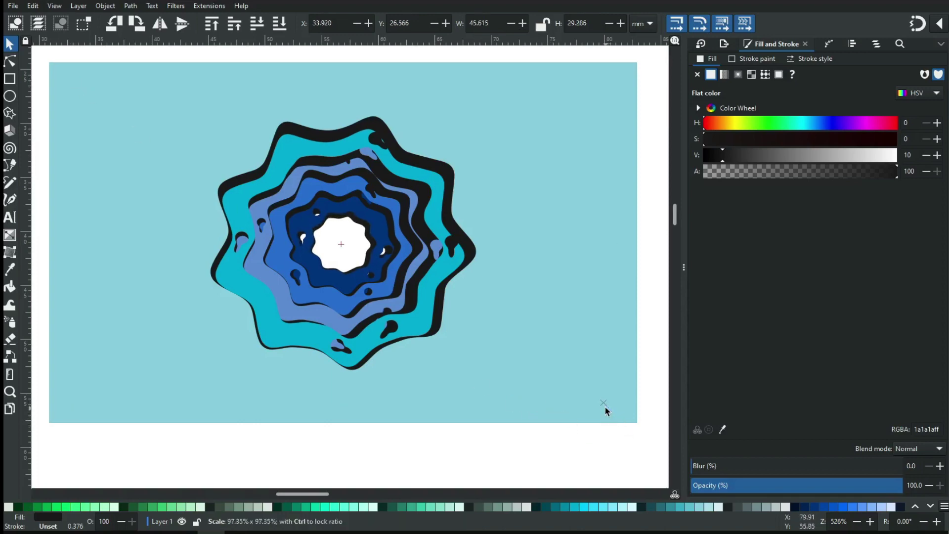
{"action": "key", "text": "Escape"}
{"action": "key", "text": "ctrl+s"}
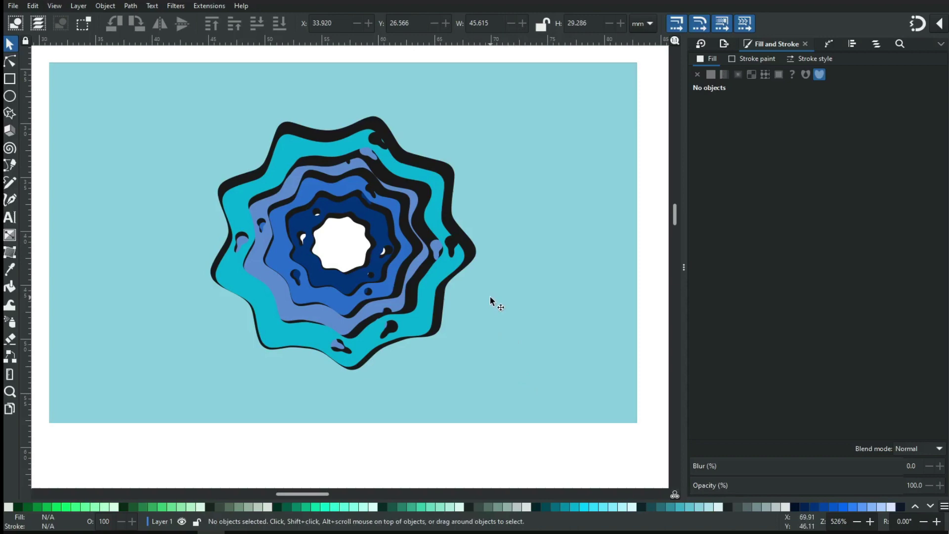
Step: Give the outer black shadow ring the cyan colour 00aad4ff, darkened with the V slider
{"action": "left_click", "coordinate": [294, 148]}
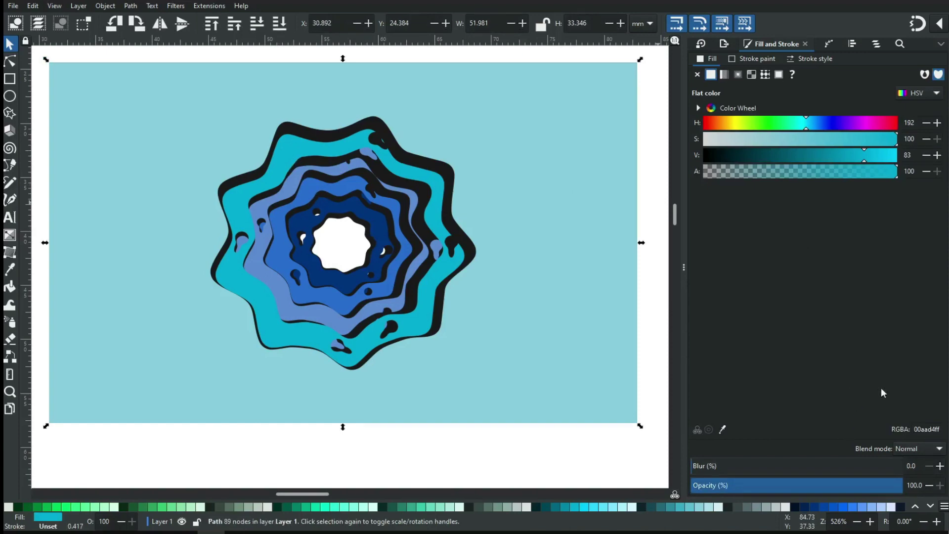
{"action": "left_click_drag", "start_coordinate": [940, 429], "coordinate": [894, 430]}
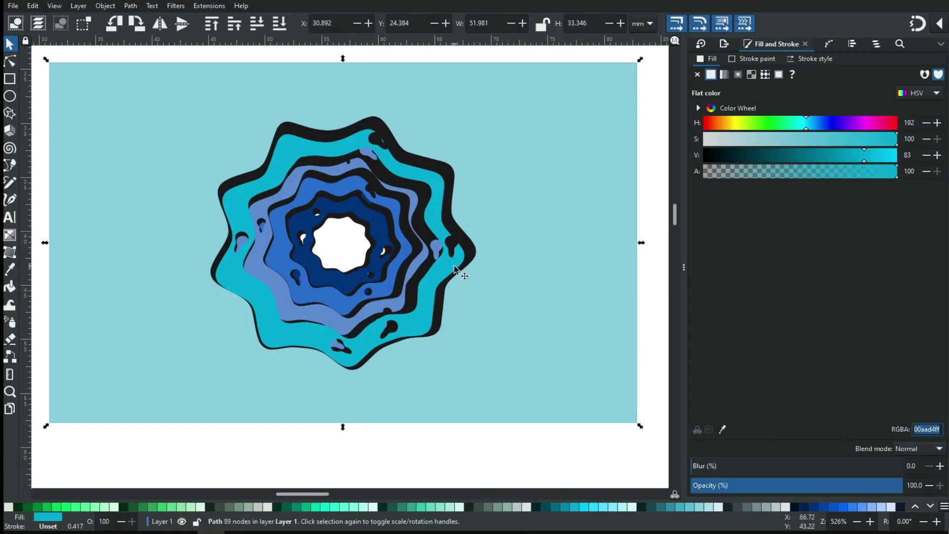
{"action": "left_click", "coordinate": [306, 140], "text": "alt"}
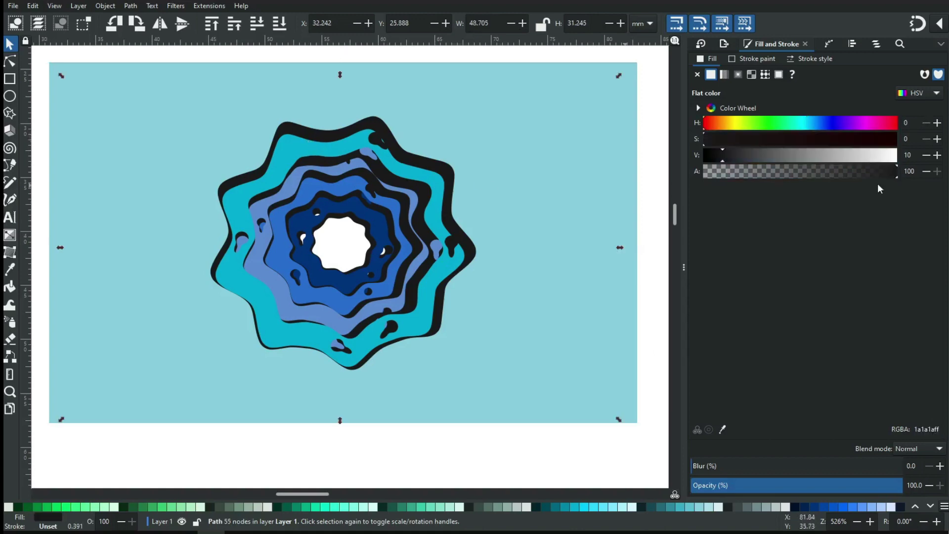
{"action": "left_click", "coordinate": [937, 430]}
{"action": "left_click_drag", "start_coordinate": [938, 429], "coordinate": [860, 433]}
{"action": "type", "text": "00aad4ff"}
{"action": "key", "text": "Return"}
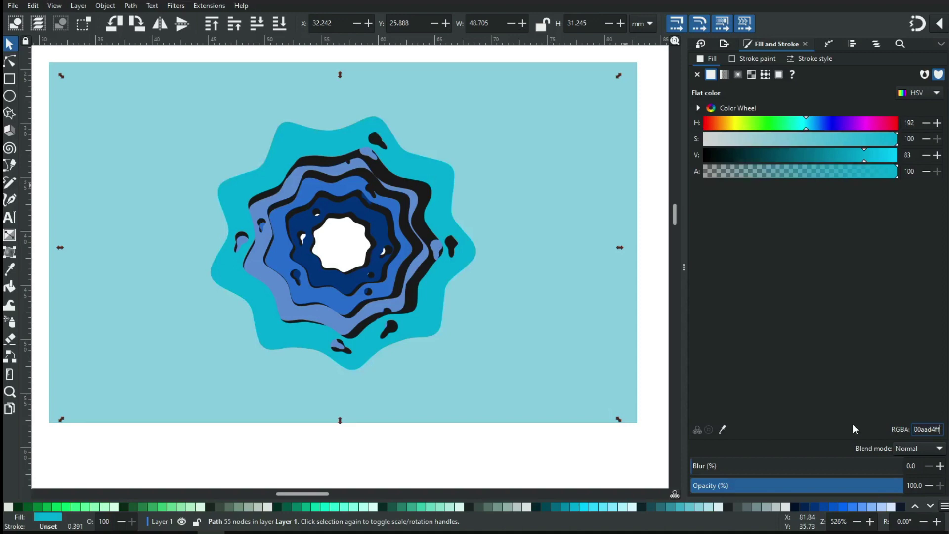
{"action": "left_click_drag", "start_coordinate": [846, 148], "coordinate": [802, 155]}
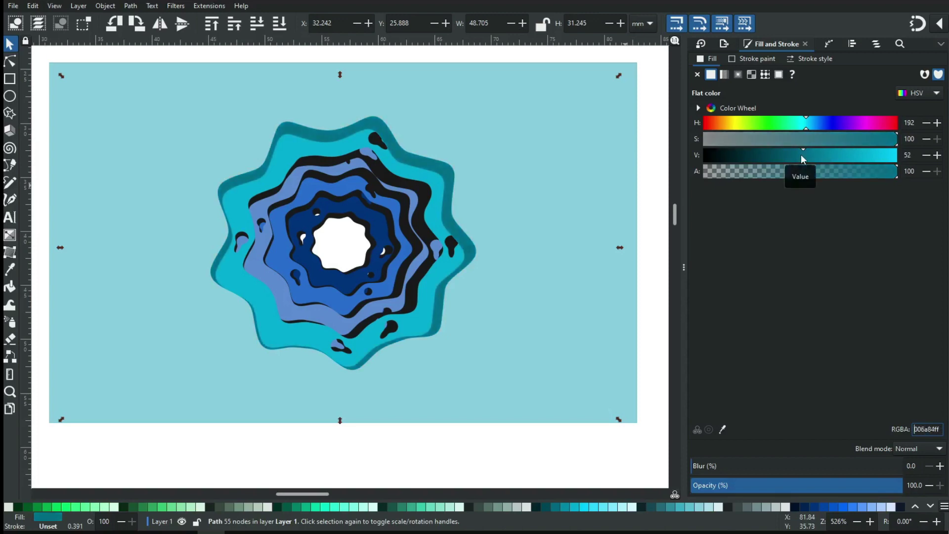
{"action": "left_click_drag", "start_coordinate": [801, 156], "coordinate": [800, 156]}
Step: Paste the light blue ring's colour onto the next black ring and darken it to #20304a
{"action": "left_click", "coordinate": [292, 195]}
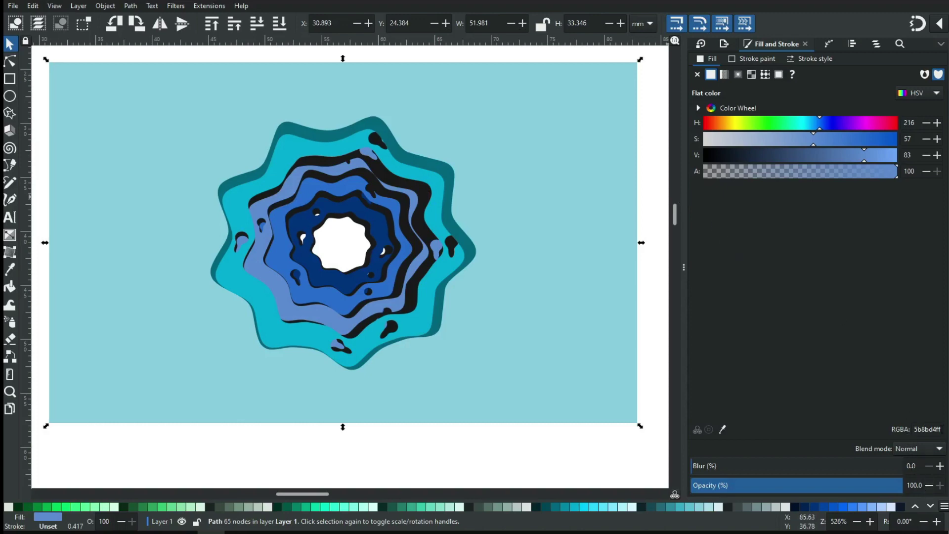
{"action": "double_click", "coordinate": [928, 429]}
{"action": "key", "text": "ctrl+c"}
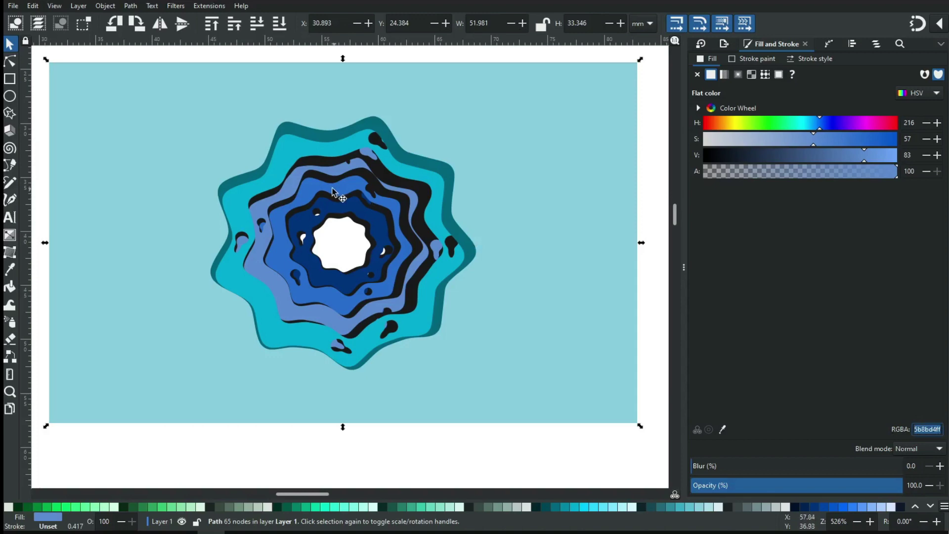
{"action": "left_click", "coordinate": [327, 167]}
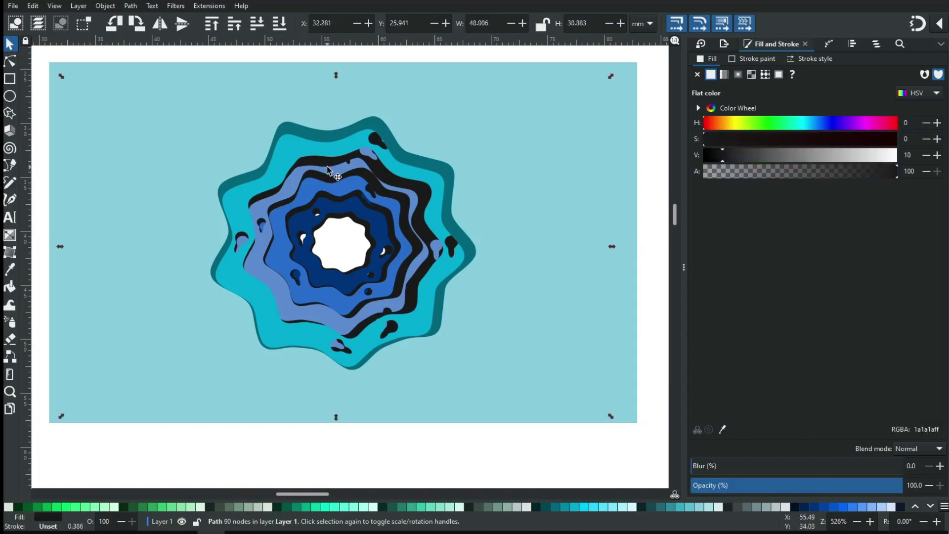
{"action": "double_click", "coordinate": [927, 429]}
{"action": "key", "text": "ctrl+v"}
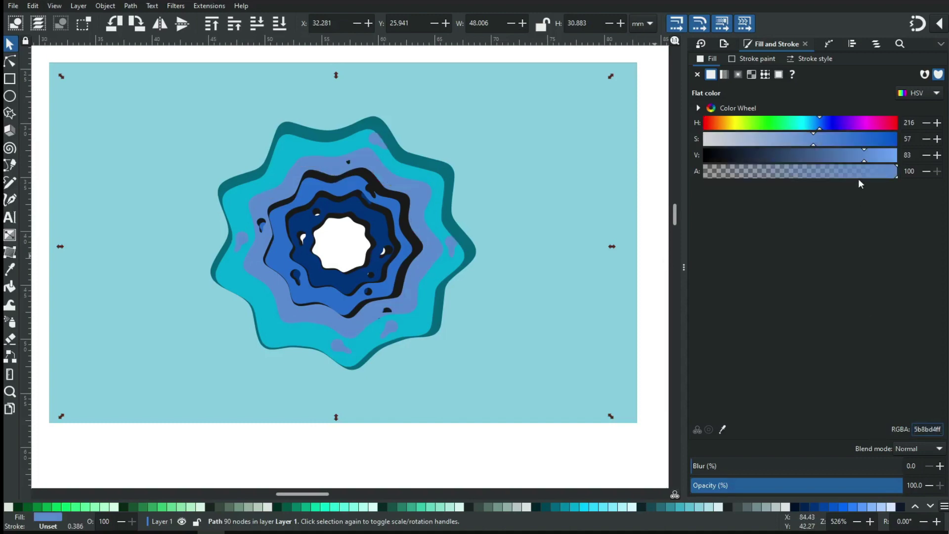
{"action": "left_click_drag", "start_coordinate": [852, 160], "coordinate": [810, 155]}
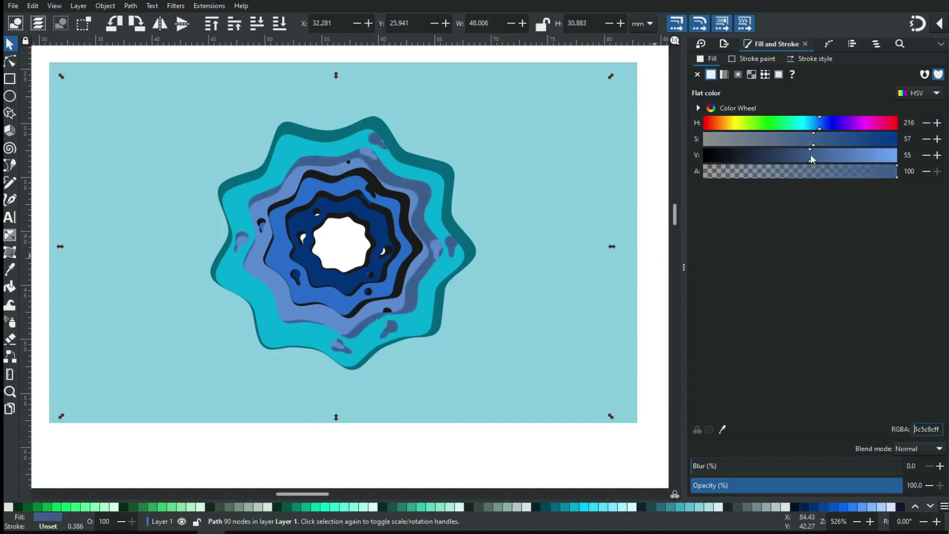
{"action": "left_click_drag", "start_coordinate": [809, 154], "coordinate": [762, 162]}
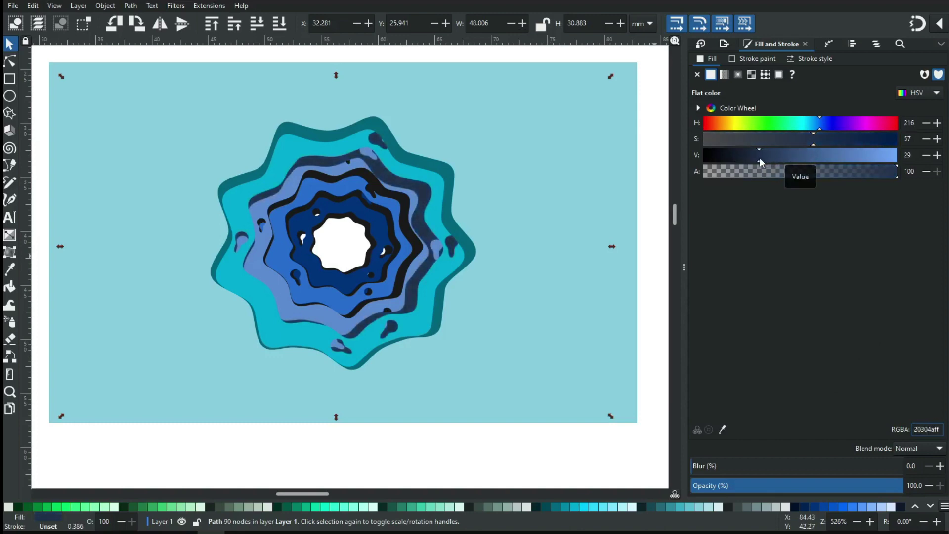
{"action": "left_click", "coordinate": [478, 438]}
{"action": "key", "text": "z"}
{"action": "left_click_drag", "start_coordinate": [238, 142], "coordinate": [487, 353]}
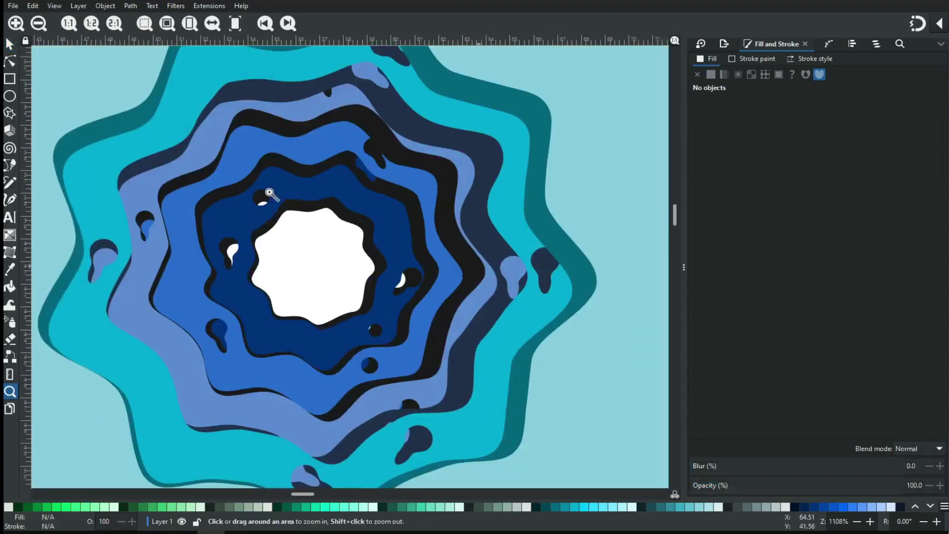
Step: Nudge the dark blue shadow ring slightly right and copy the medium blue ring's colour 276dd4ff
{"action": "left_click", "coordinate": [9, 44]}
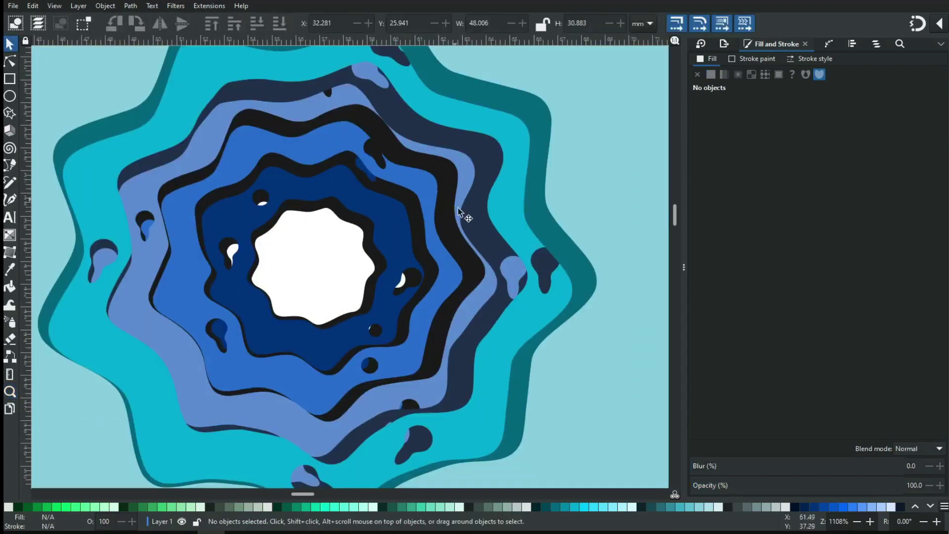
{"action": "left_click", "coordinate": [488, 247]}
{"action": "left_click_drag", "start_coordinate": [494, 246], "coordinate": [494, 246]}
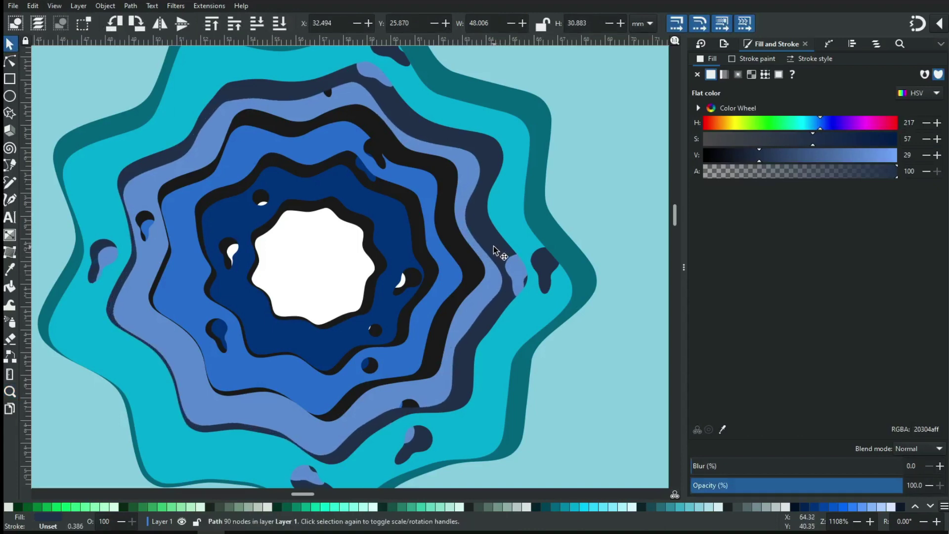
{"action": "left_click", "coordinate": [460, 255]}
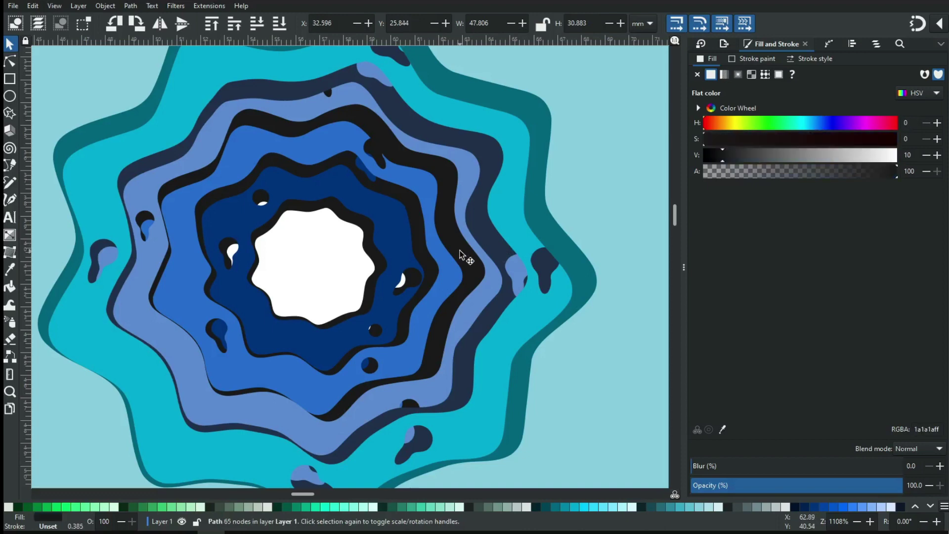
{"action": "left_click", "coordinate": [447, 279]}
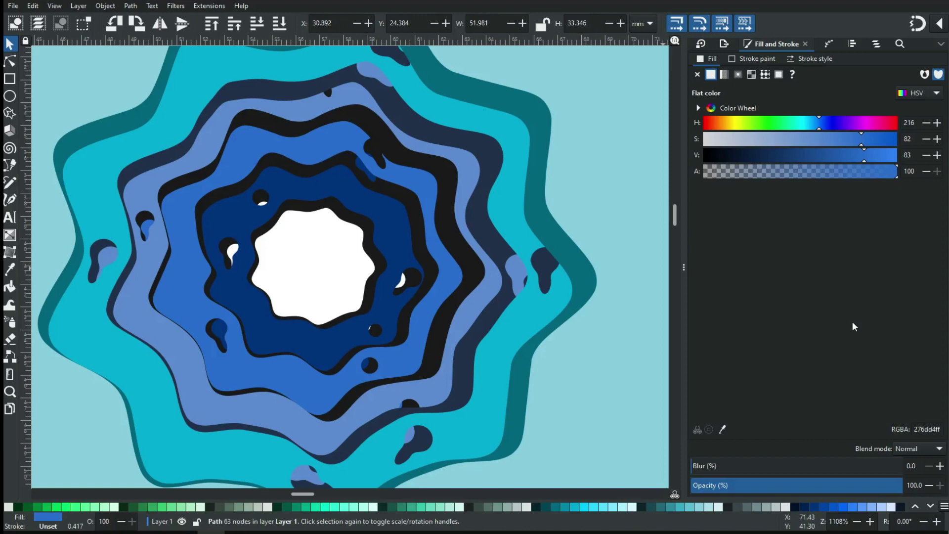
{"action": "left_click", "coordinate": [937, 429]}
{"action": "left_click", "coordinate": [465, 257]}
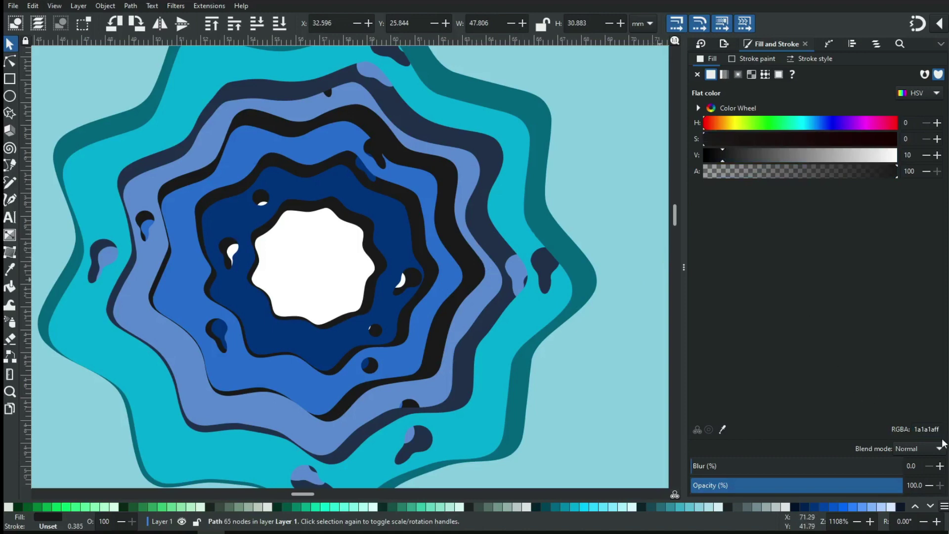
Step: Paste 276dd4ff onto the next black shadow ring and darken it to #17417f
{"action": "left_click", "coordinate": [927, 430]}
{"action": "key", "text": "ctrl+v"}
{"action": "key", "text": "Return"}
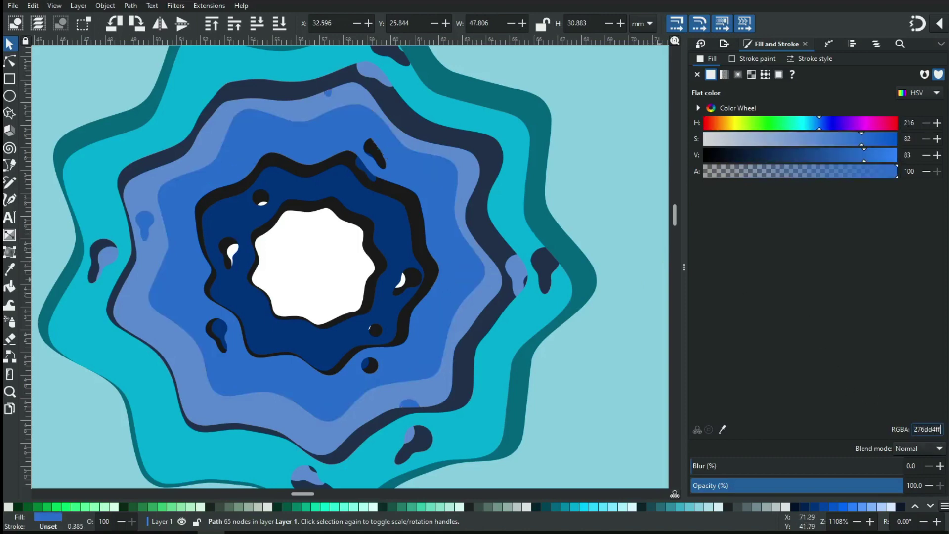
{"action": "key", "text": "ctrl+z"}
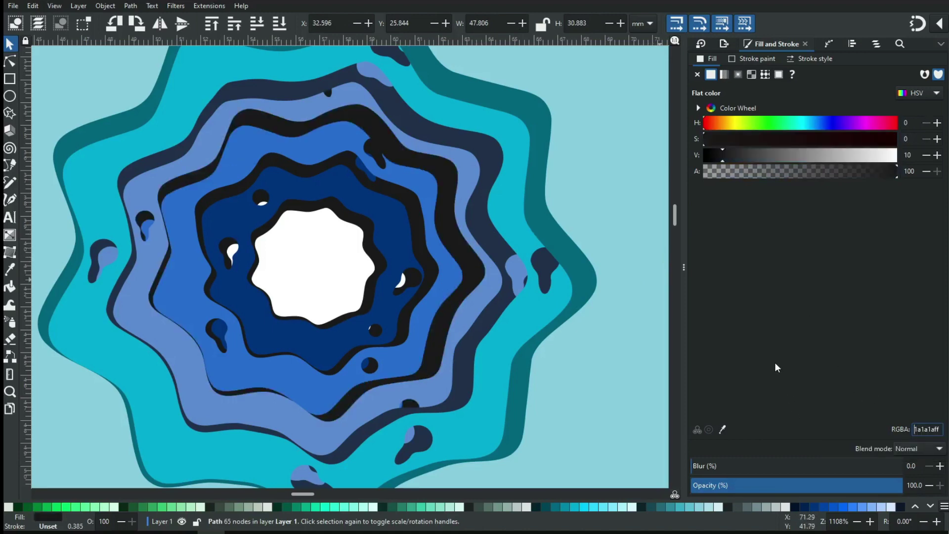
{"action": "triple_click", "coordinate": [938, 430]}
{"action": "type", "text": "276dd4ff"}
{"action": "key", "text": "Return"}
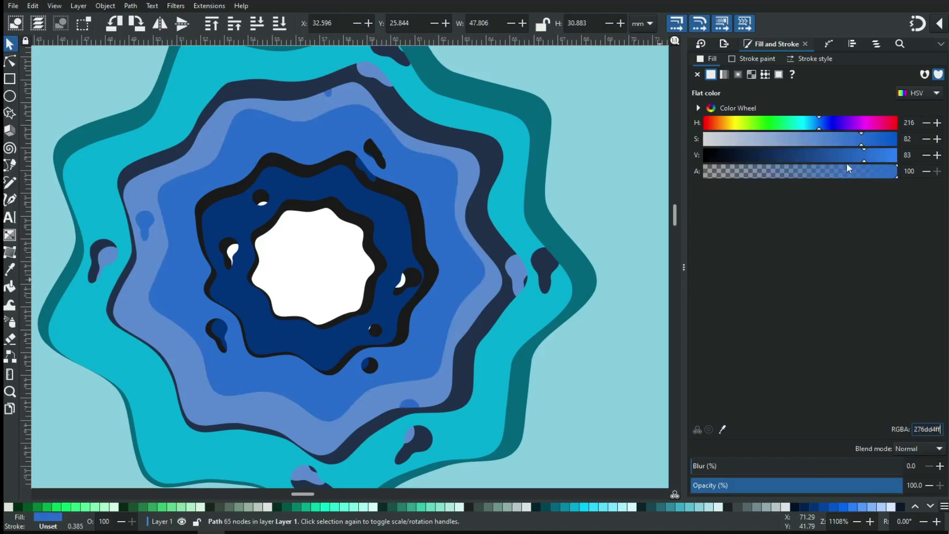
{"action": "left_click_drag", "start_coordinate": [847, 153], "coordinate": [801, 155]}
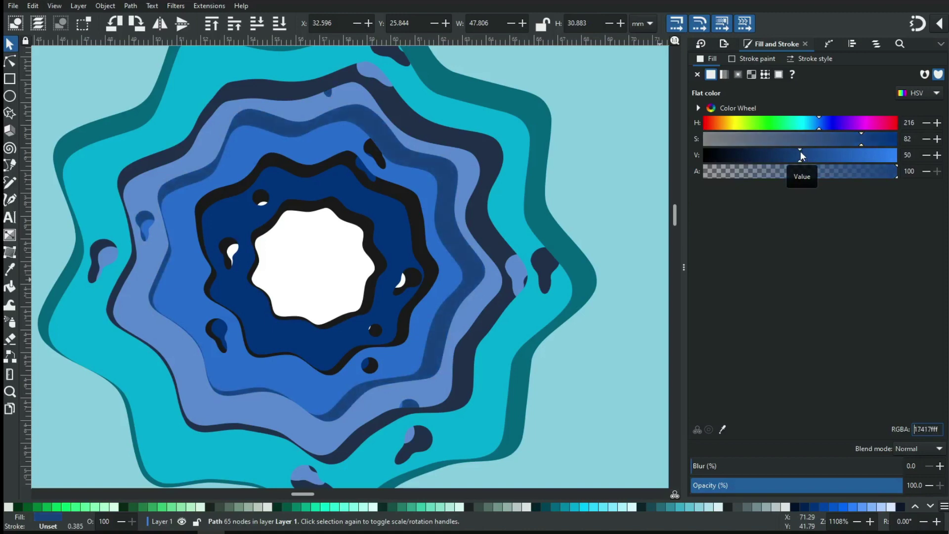
{"action": "left_click", "coordinate": [386, 234]}
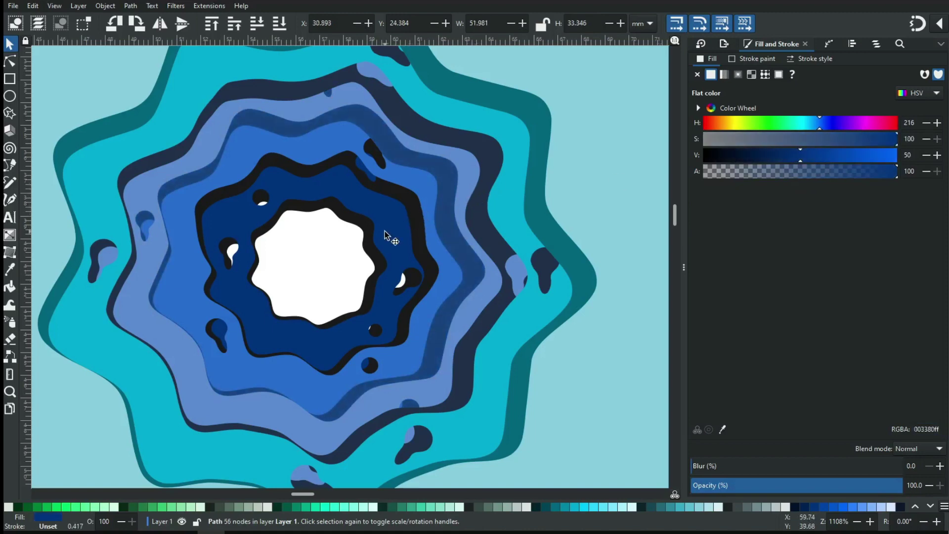
Step: Copy the navy ring's 003380ff onto the inner black shadow ring and darken it to #00204f
{"action": "left_click", "coordinate": [925, 429]}
{"action": "double_click", "coordinate": [926, 430]}
{"action": "key", "text": "ctrl+c"}
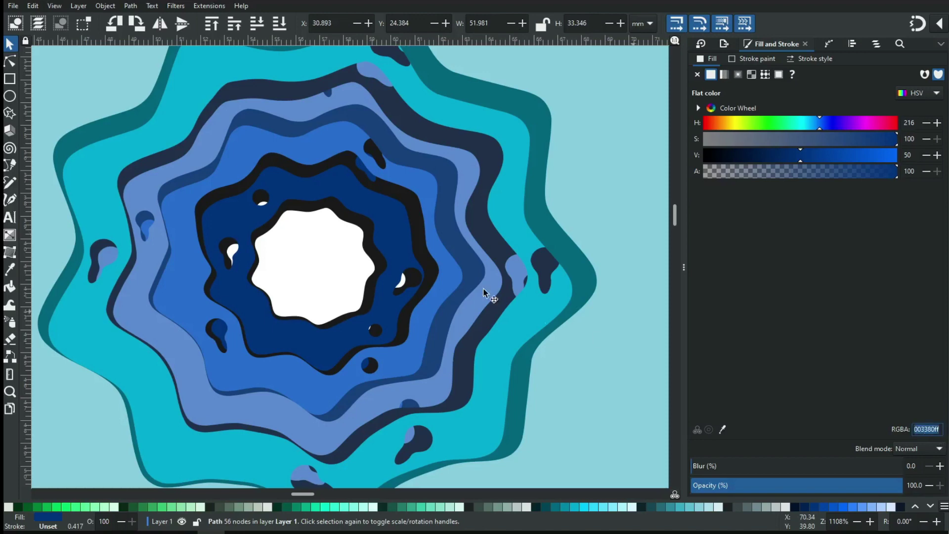
{"action": "left_click", "coordinate": [417, 237]}
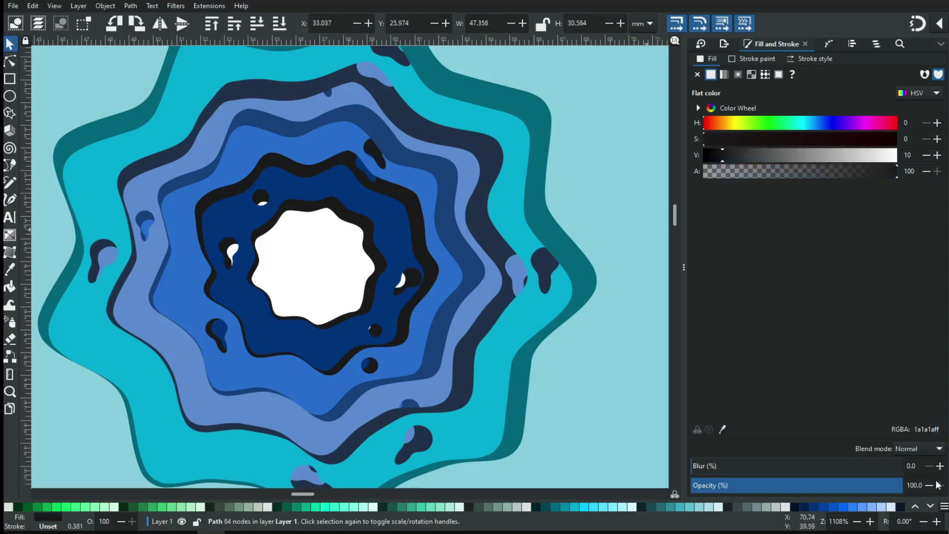
{"action": "double_click", "coordinate": [926, 429]}
{"action": "key", "text": "ctrl+v"}
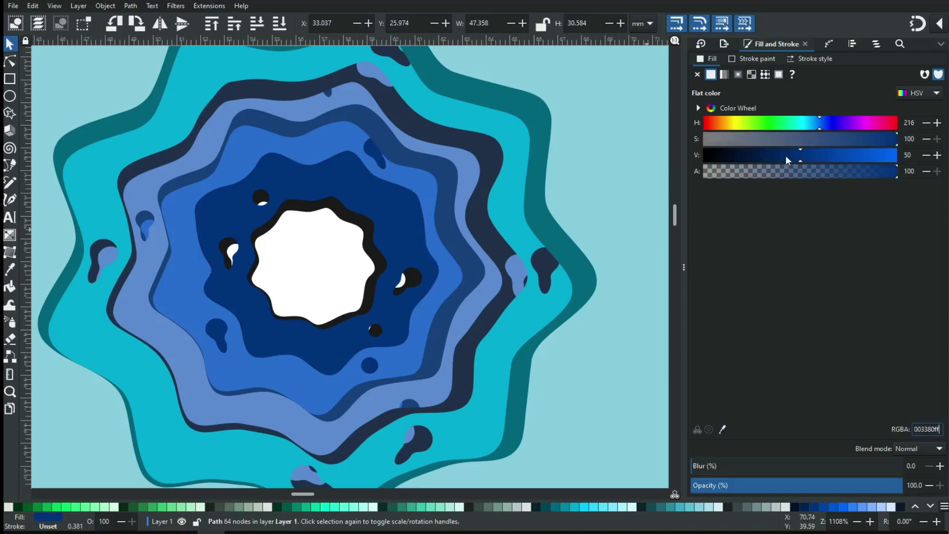
{"action": "left_click_drag", "start_coordinate": [786, 156], "coordinate": [764, 157]}
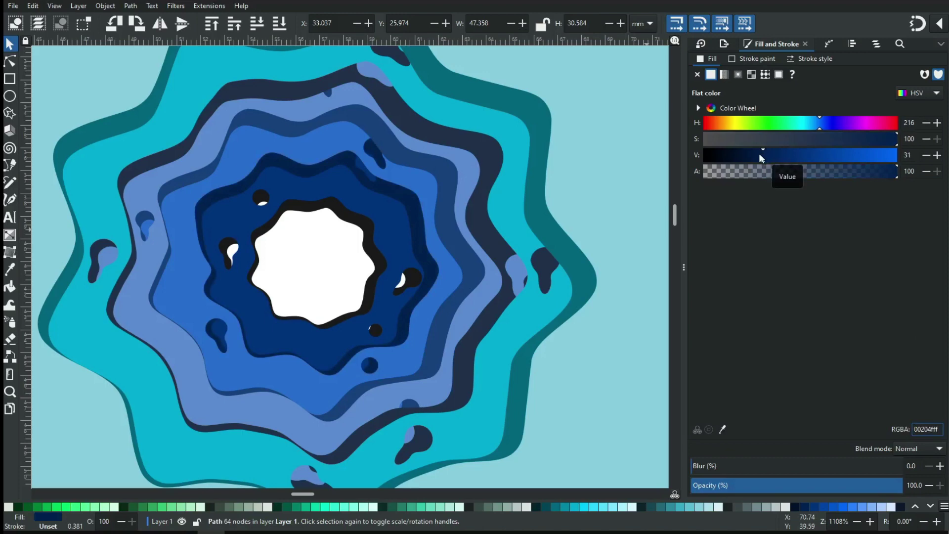
{"action": "left_click", "coordinate": [367, 206]}
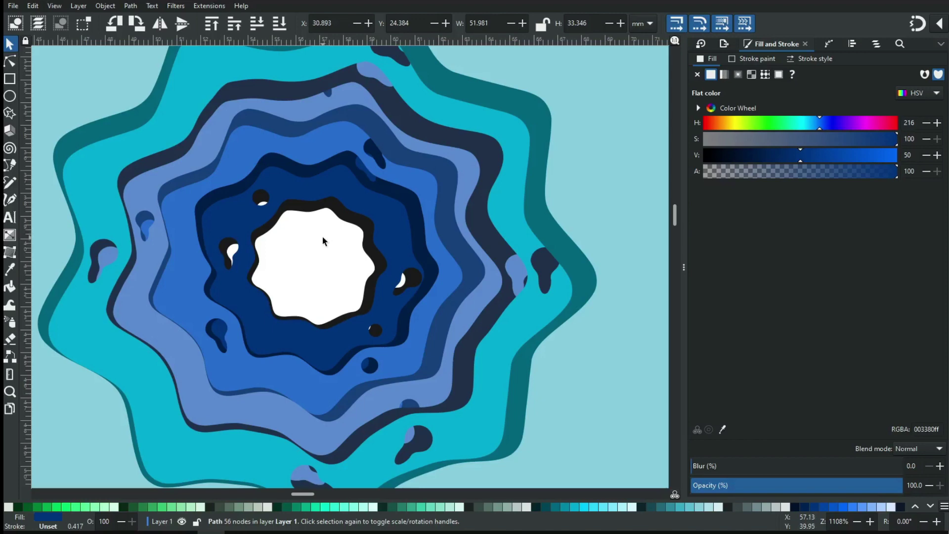
{"action": "key", "text": "Escape"}
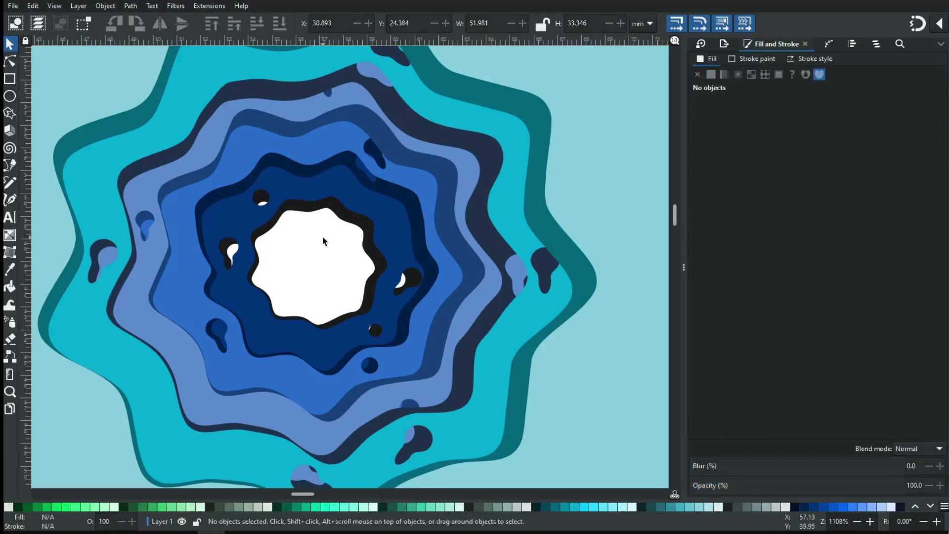
Step: Move the grey rectangle nearer the artwork and darken its fill to navy #092147
{"action": "key", "text": "minus"}
{"action": "key", "text": "minus"}
{"action": "key", "text": "minus"}
{"action": "key", "text": "minus"}
{"action": "key", "text": "minus"}
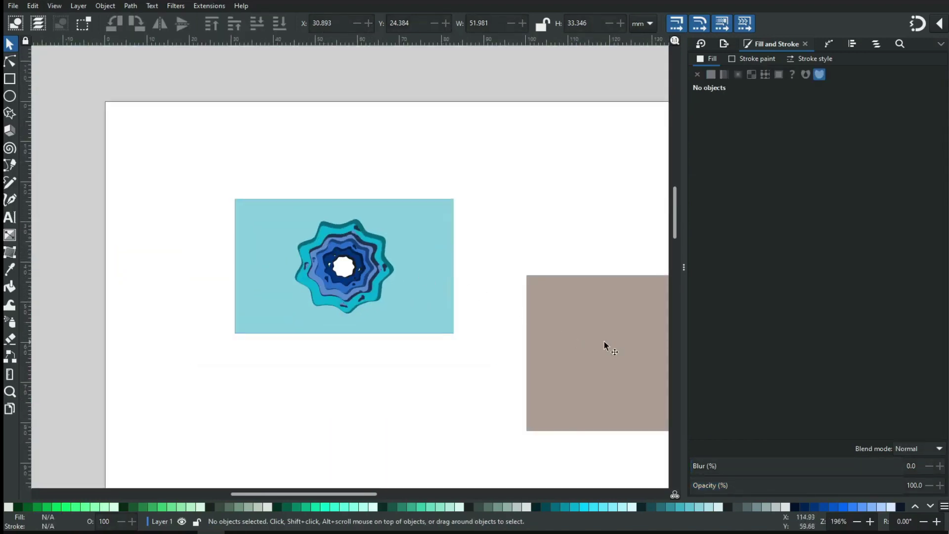
{"action": "left_click", "coordinate": [609, 353]}
{"action": "left_click_drag", "start_coordinate": [611, 354], "coordinate": [564, 291]}
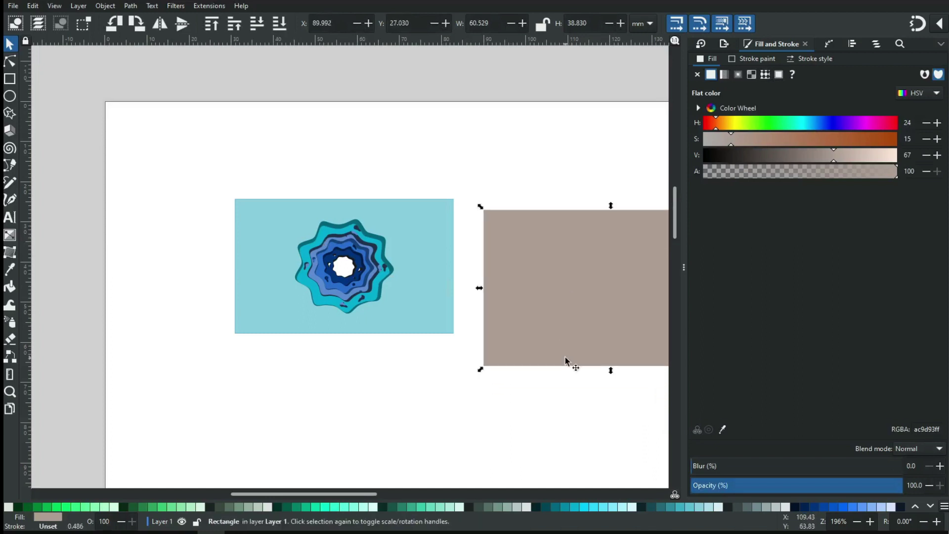
{"action": "left_click", "coordinate": [814, 510]}
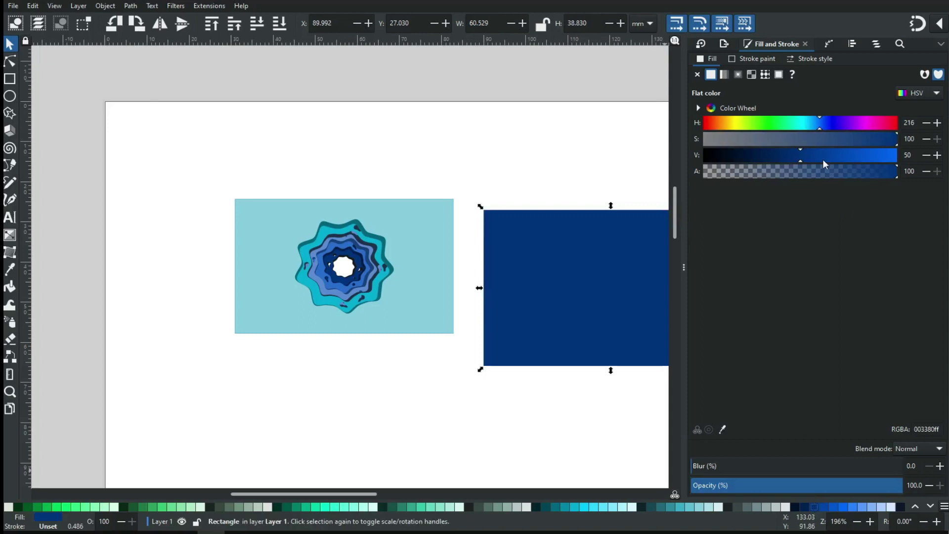
{"action": "left_click", "coordinate": [875, 138]}
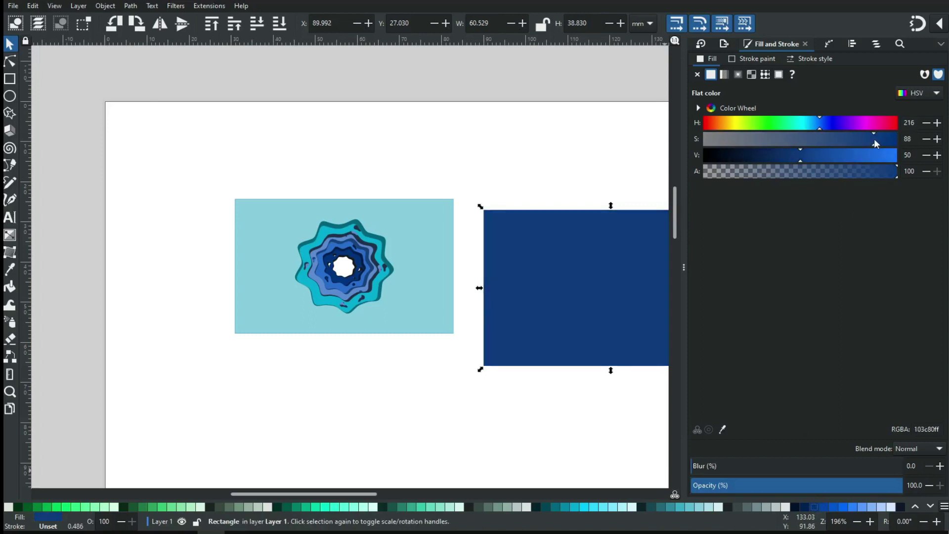
{"action": "left_click", "coordinate": [778, 154]}
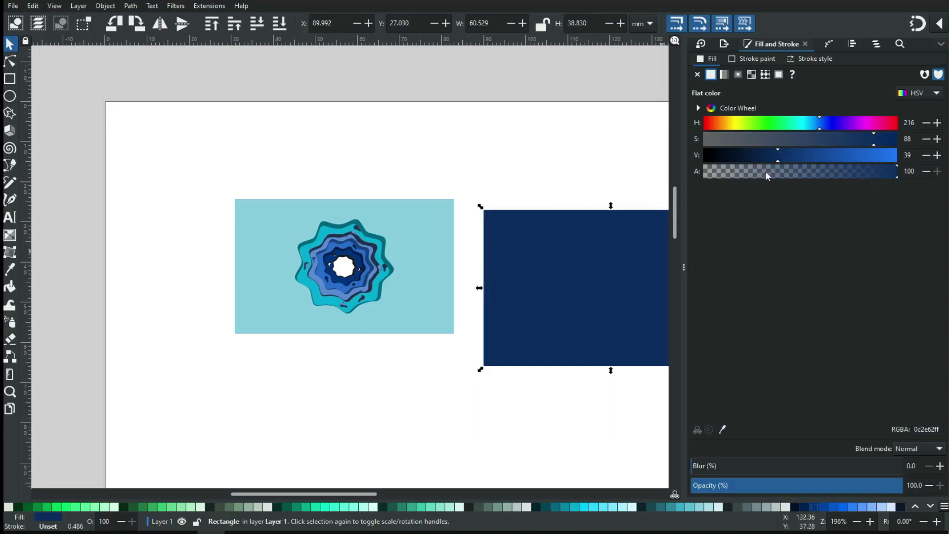
{"action": "left_click", "coordinate": [757, 155]}
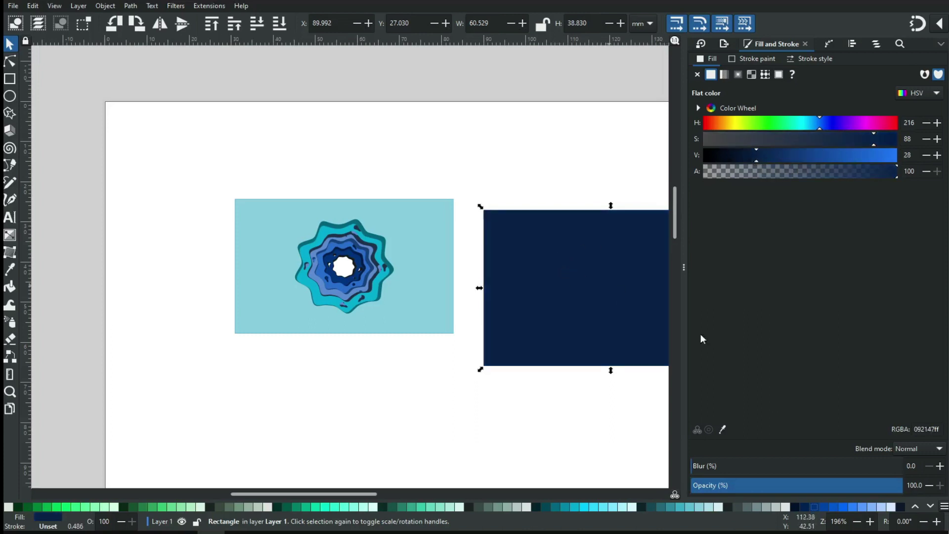
{"action": "triple_click", "coordinate": [927, 430]}
{"action": "key", "text": "ctrl+c"}
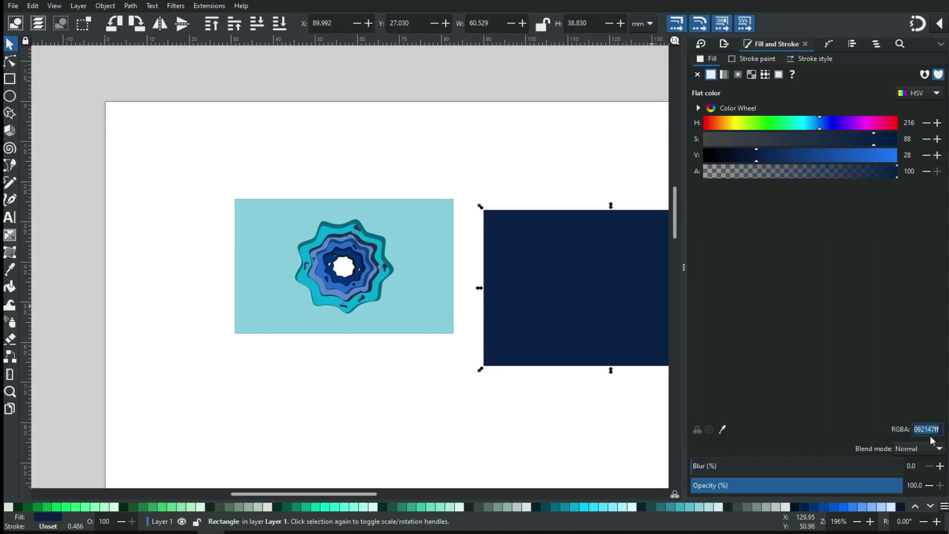
{"action": "left_click", "coordinate": [411, 389]}
Step: Paste 092147ff onto the black ring around the white centre and darken it to #051329
{"action": "key", "text": "z"}
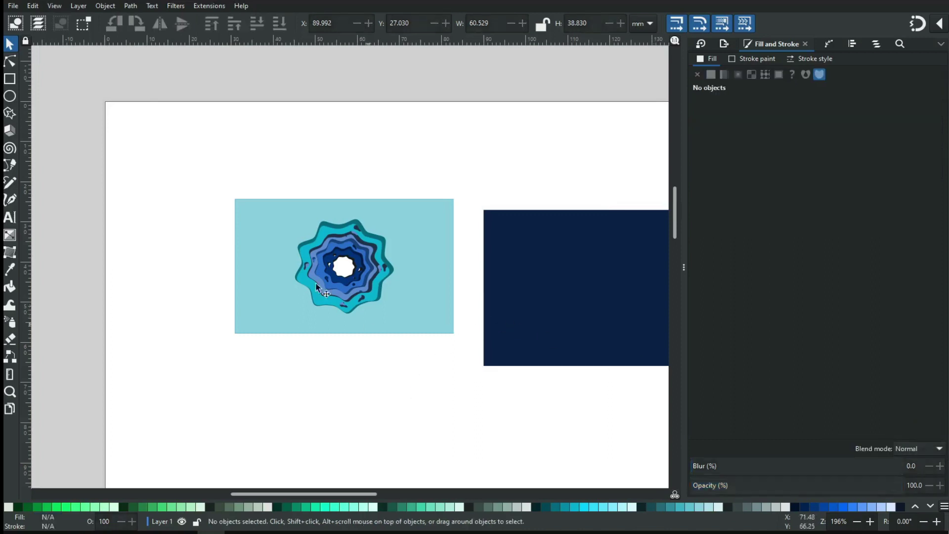
{"action": "left_click_drag", "start_coordinate": [272, 207], "coordinate": [459, 330]}
{"action": "left_click_drag", "start_coordinate": [201, 203], "coordinate": [420, 351]}
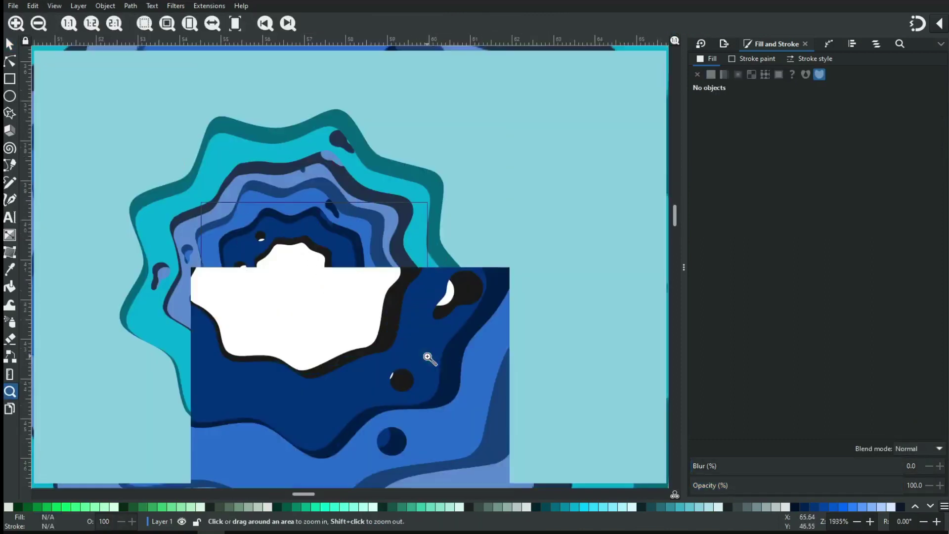
{"action": "left_click", "coordinate": [10, 44]}
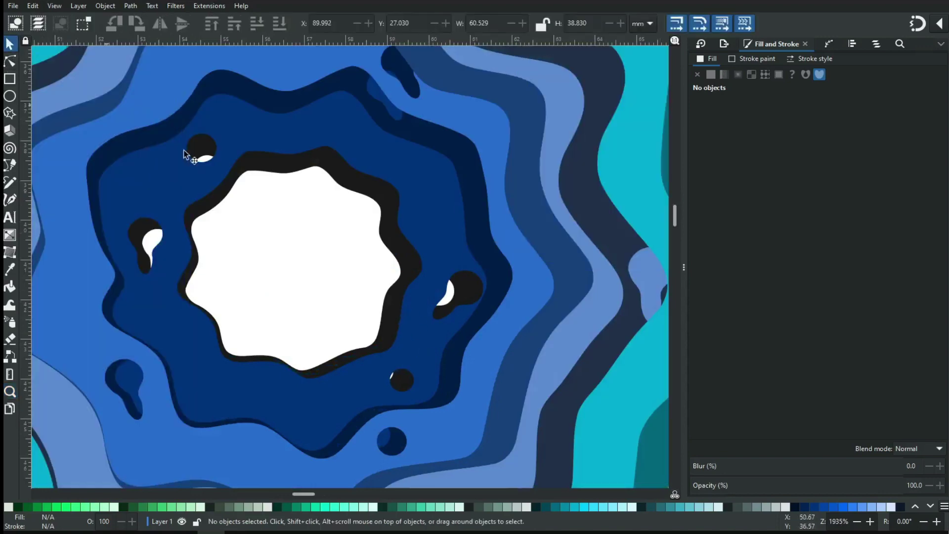
{"action": "left_click", "coordinate": [283, 178]}
{"action": "double_click", "coordinate": [915, 429]}
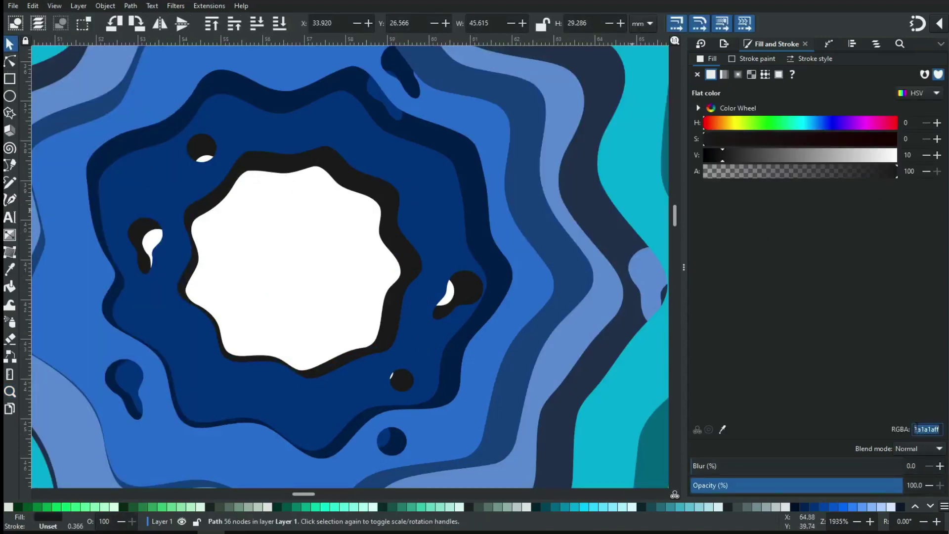
{"action": "key", "text": "ctrl+v"}
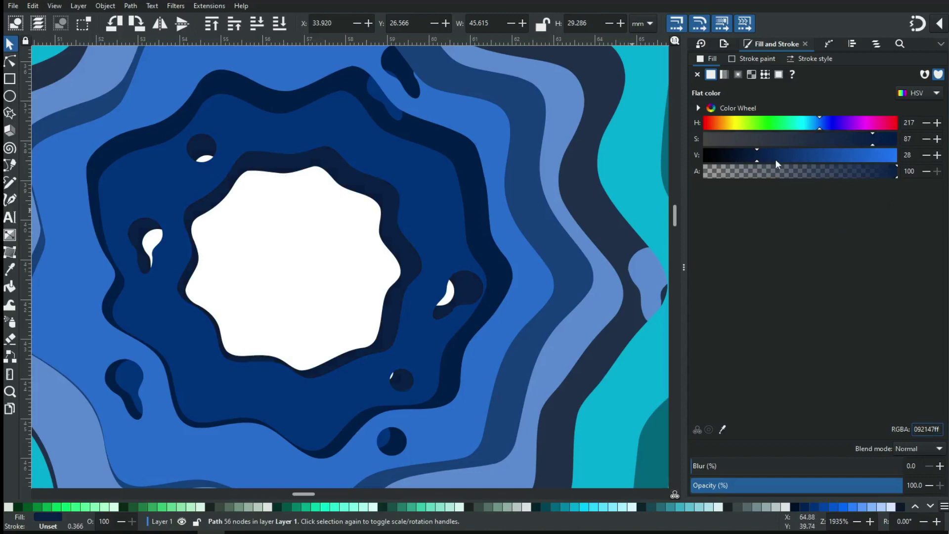
{"action": "left_click_drag", "start_coordinate": [761, 159], "coordinate": [735, 157]}
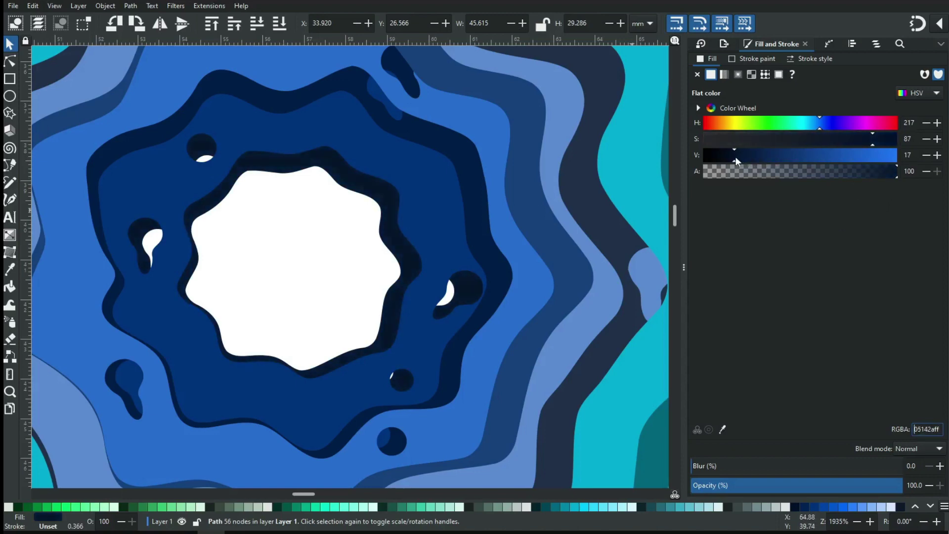
{"action": "left_click", "coordinate": [278, 257]}
{"action": "scroll", "coordinate": [278, 258], "scroll_direction": "down", "scroll_amount": 3}
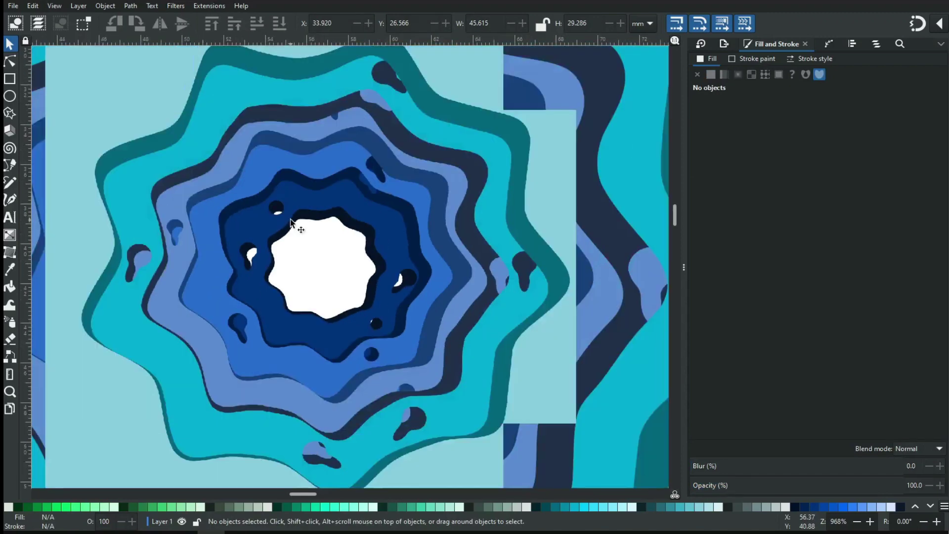
{"action": "left_click", "coordinate": [435, 197]}
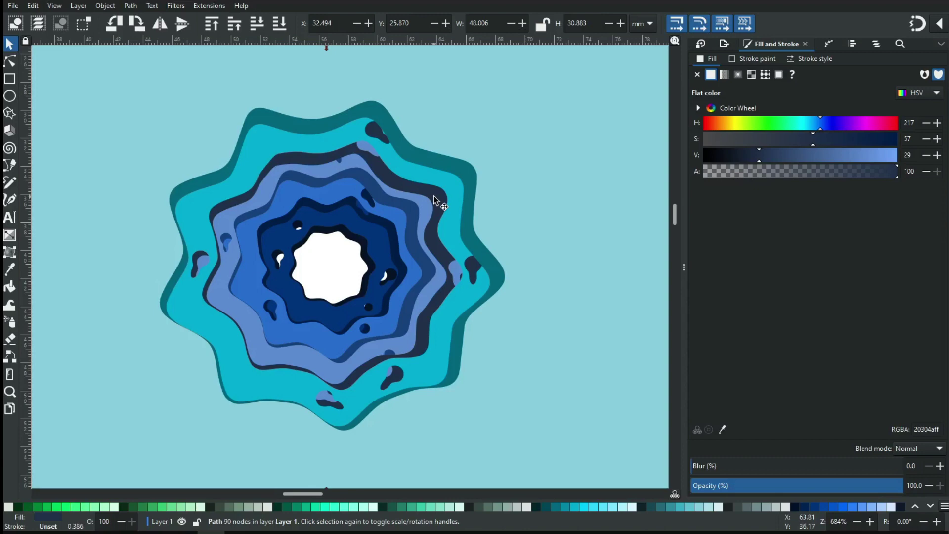
Step: Enlarge the selected dark shadow layer about 1.6%, to roughly 48.8 mm wide
{"action": "key", "text": "minus"}
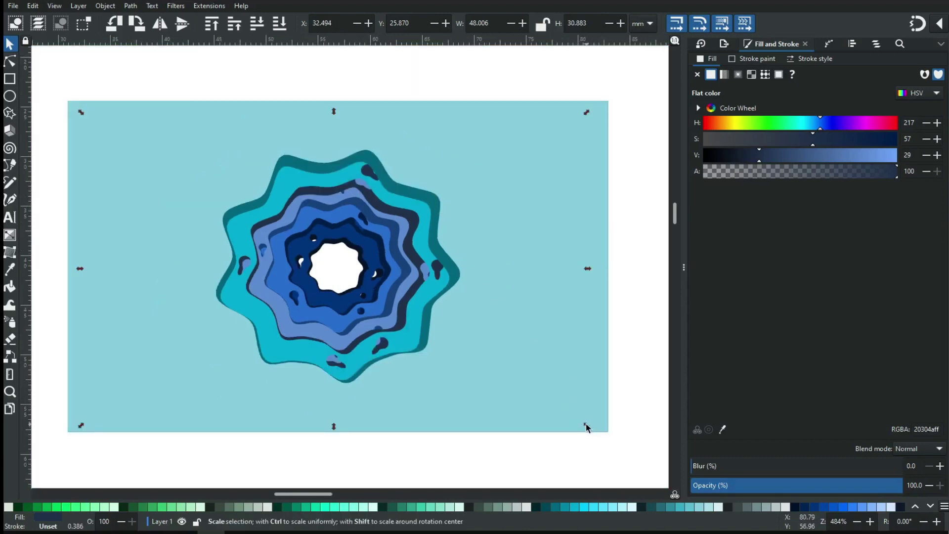
{"action": "left_click_drag", "start_coordinate": [587, 425], "coordinate": [590, 426]}
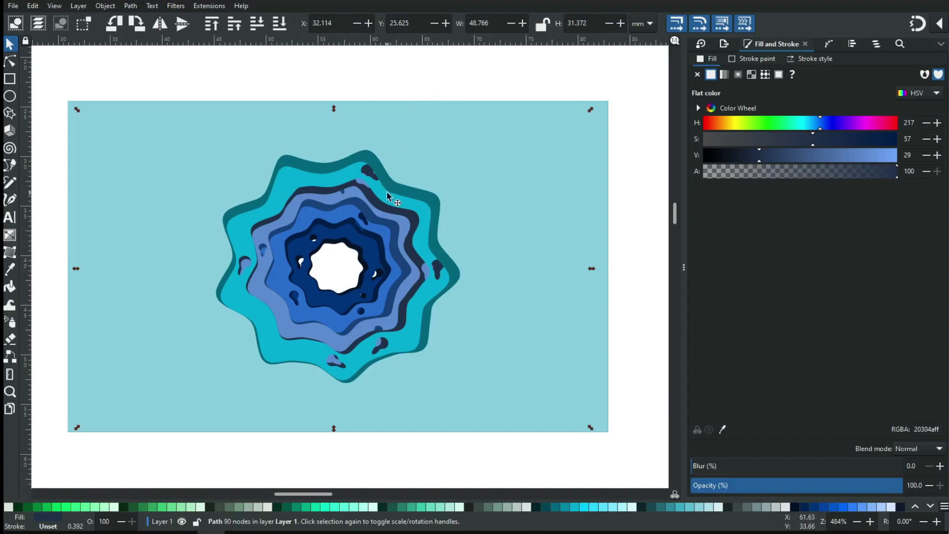
{"action": "key", "text": "z"}
{"action": "left_click_drag", "start_coordinate": [227, 148], "coordinate": [450, 242]}
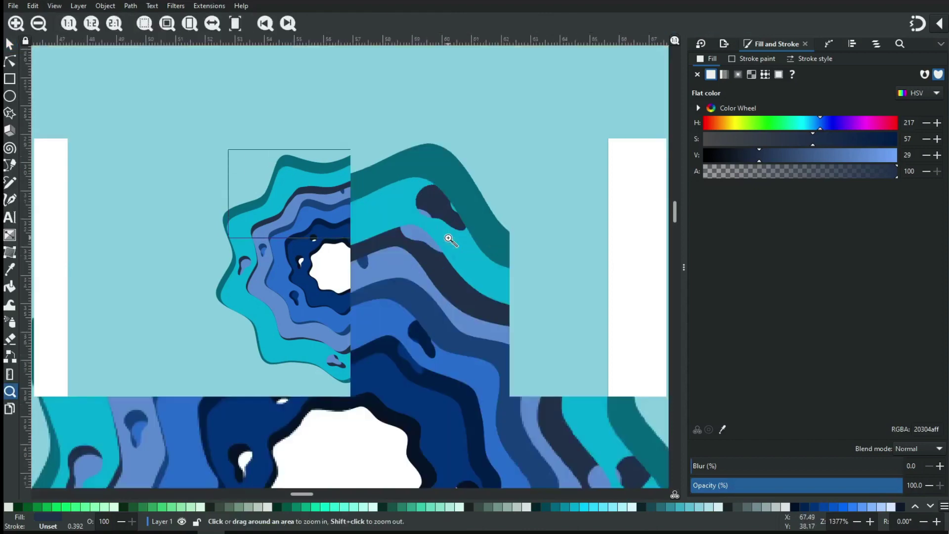
{"action": "key", "text": "s"}
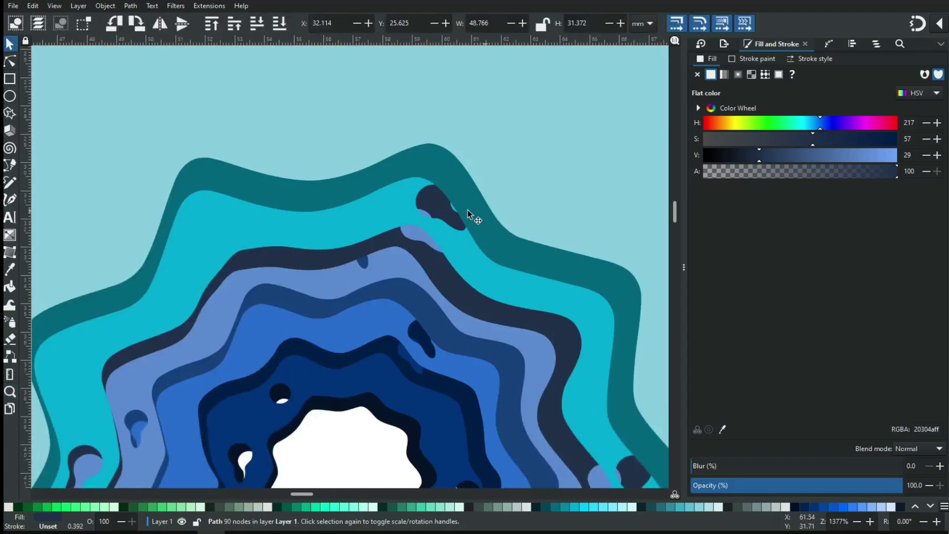
{"action": "left_click", "coordinate": [340, 446]}
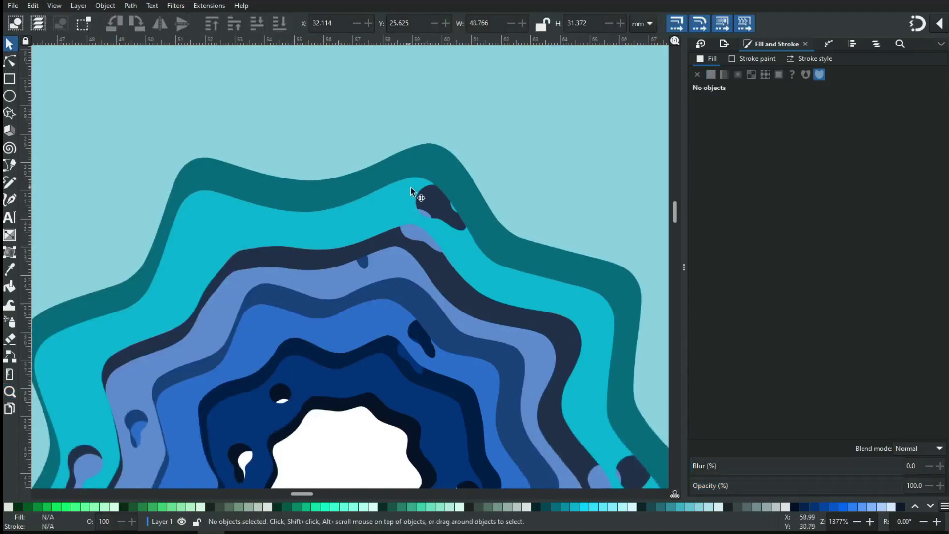
Step: Shift-select five ring layers and blur them by 12.7%
{"action": "left_click", "coordinate": [305, 198]}
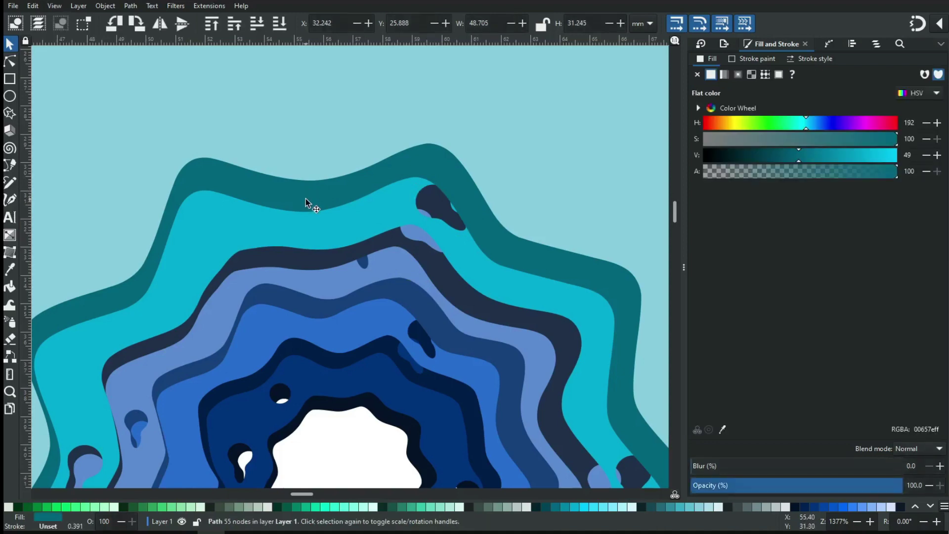
{"action": "left_click", "coordinate": [297, 265], "text": "shift"}
{"action": "left_click", "coordinate": [298, 305], "text": "shift"}
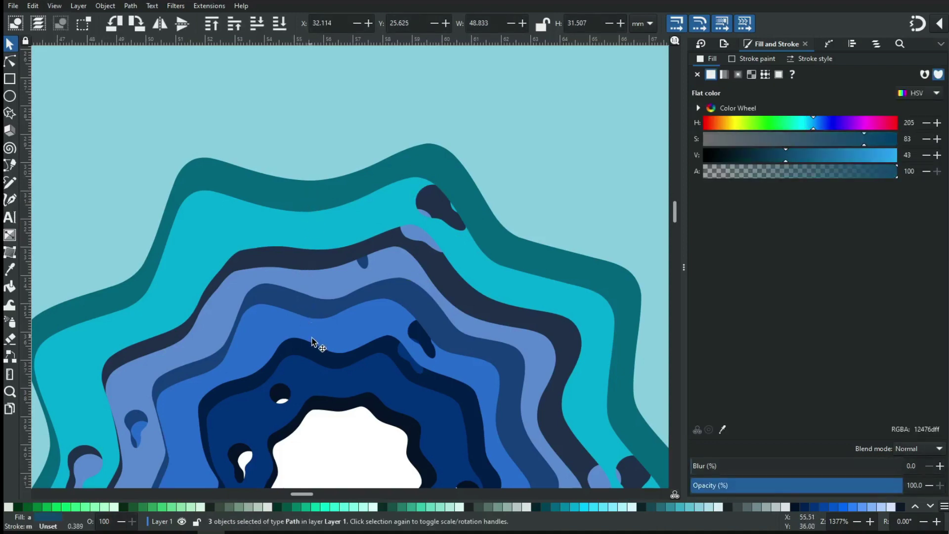
{"action": "left_click", "coordinate": [315, 355], "text": "shift"}
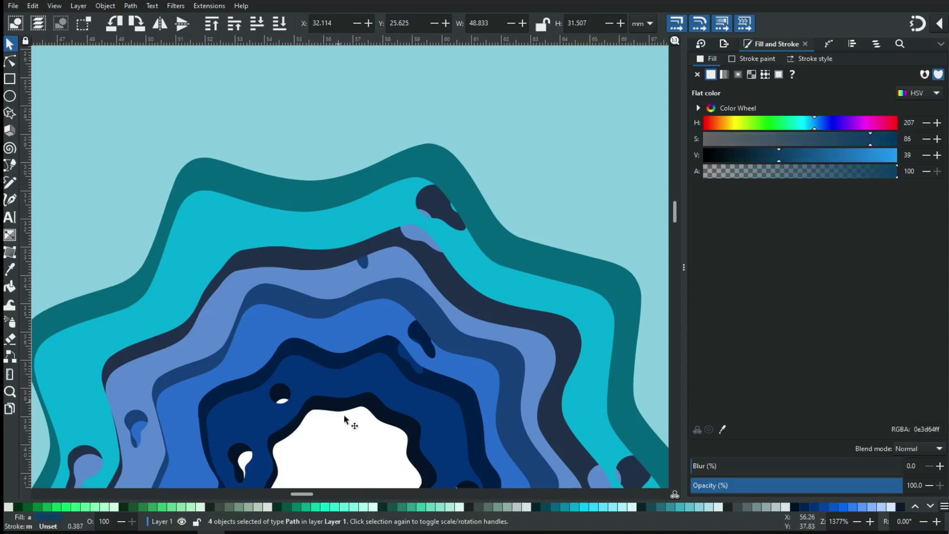
{"action": "left_click", "coordinate": [341, 409], "text": "shift"}
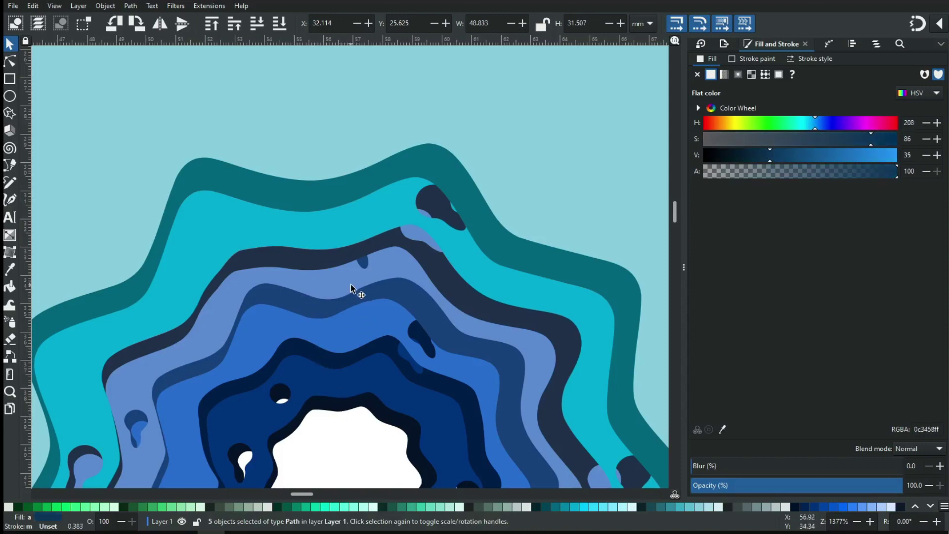
{"action": "scroll", "coordinate": [351, 284], "scroll_direction": "down", "scroll_amount": 3, "text": "ctrl"}
{"action": "scroll", "coordinate": [351, 283], "scroll_direction": "down", "scroll_amount": 1, "text": "ctrl"}
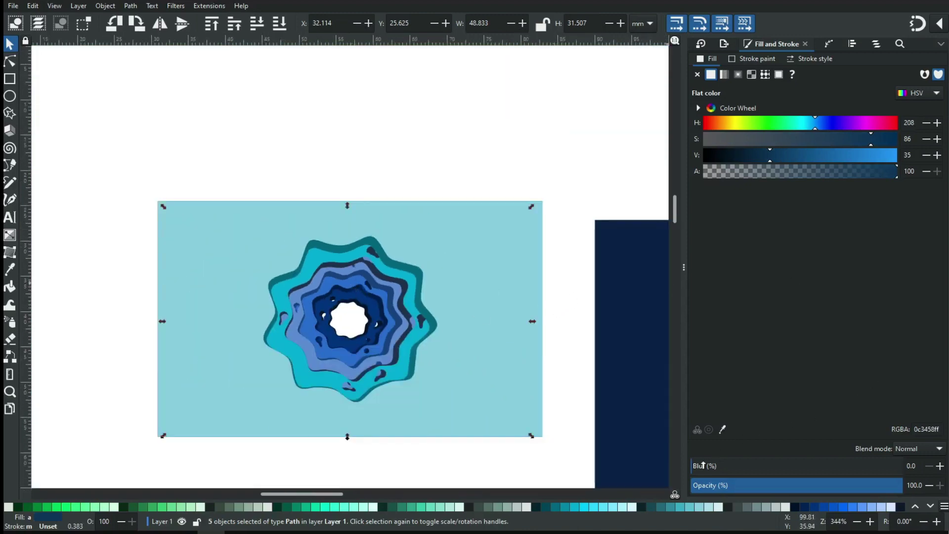
{"action": "left_click_drag", "start_coordinate": [698, 465], "coordinate": [718, 473]}
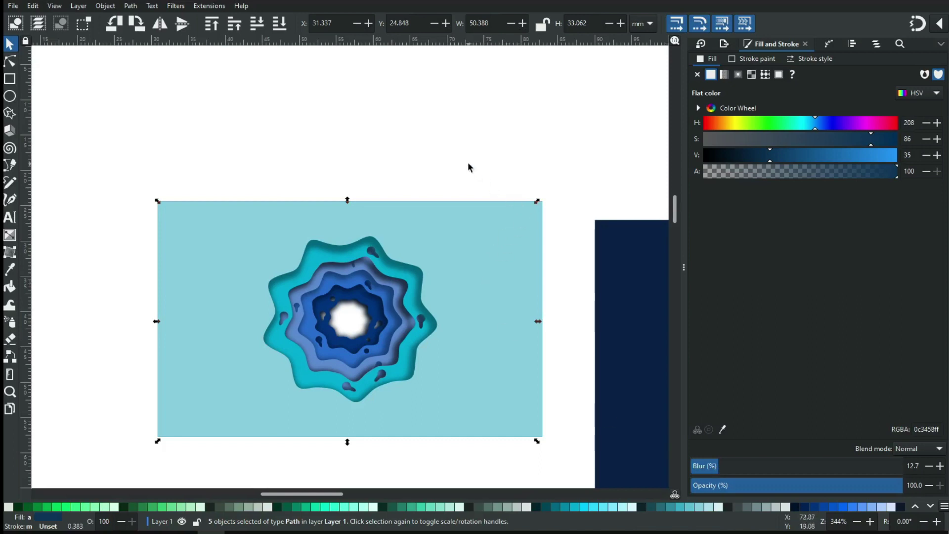
Step: Move the navy #092147 rectangle up and left, partly behind the artwork's pale background
{"action": "left_click", "coordinate": [586, 246]}
{"action": "left_click_drag", "start_coordinate": [630, 343], "coordinate": [504, 324]}
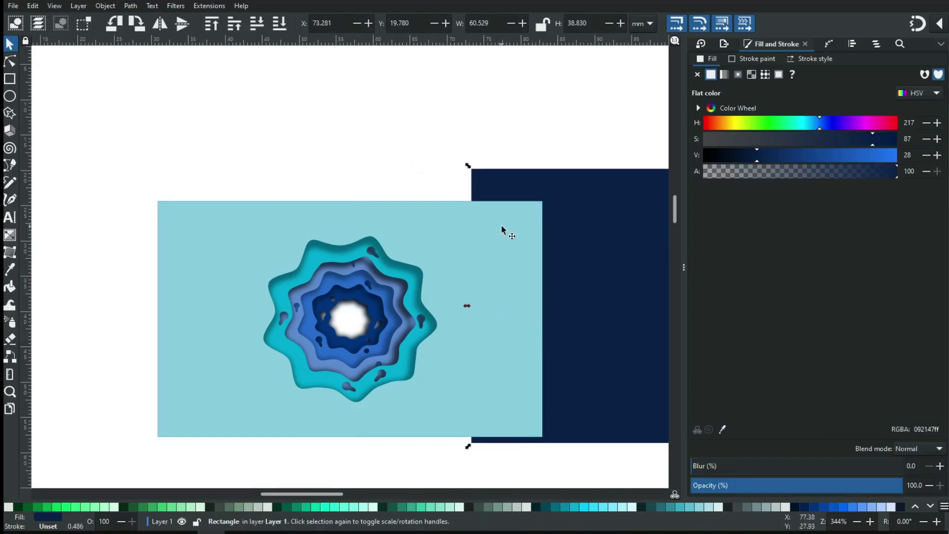
Step: Shrink the navy rectangle to 47.921 × 30.742 mm and hide it behind the light-cyan background
{"action": "left_click_drag", "start_coordinate": [604, 257], "coordinate": [336, 256]}
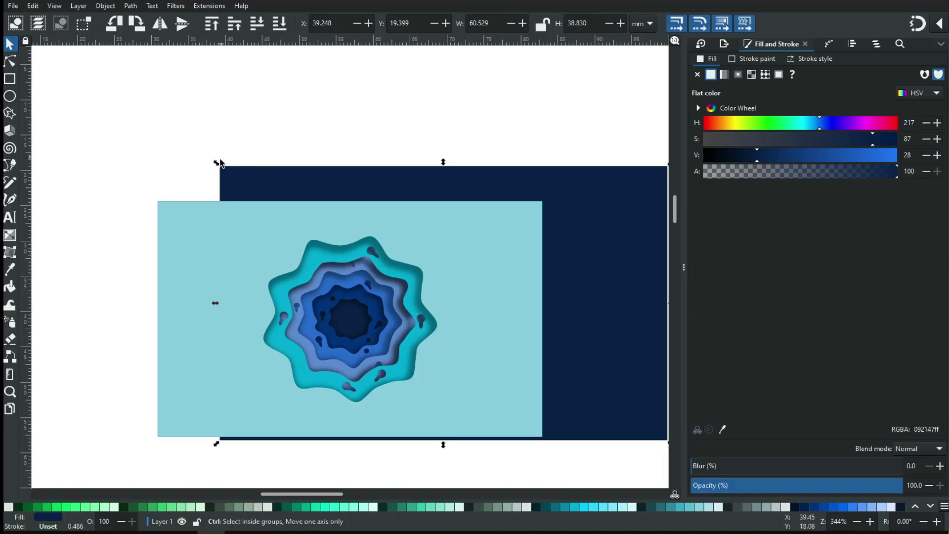
{"action": "left_click_drag", "start_coordinate": [218, 166], "coordinate": [229, 178]}
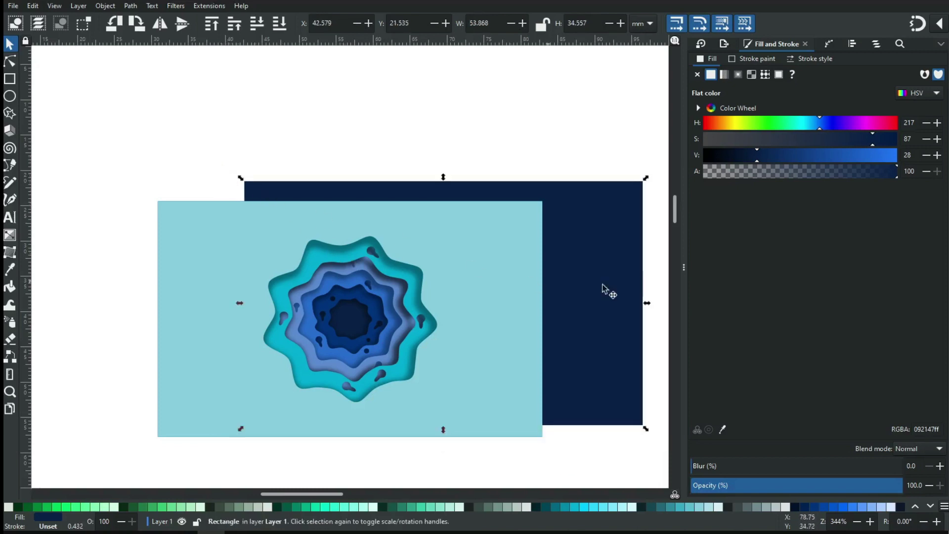
{"action": "left_click_drag", "start_coordinate": [613, 289], "coordinate": [548, 299]}
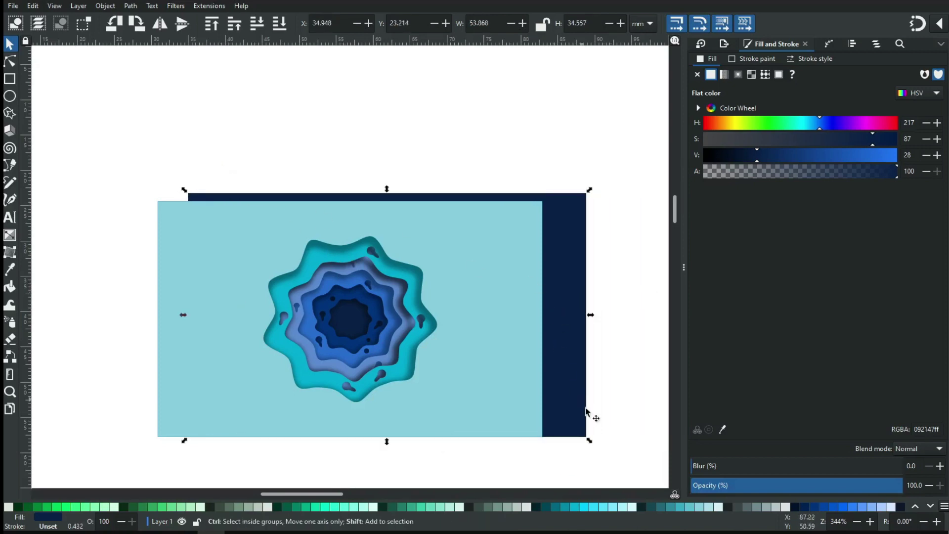
{"action": "left_click_drag", "start_coordinate": [591, 441], "coordinate": [578, 426]}
{"action": "left_click_drag", "start_coordinate": [556, 387], "coordinate": [524, 387]}
{"action": "left_click", "coordinate": [524, 387]}
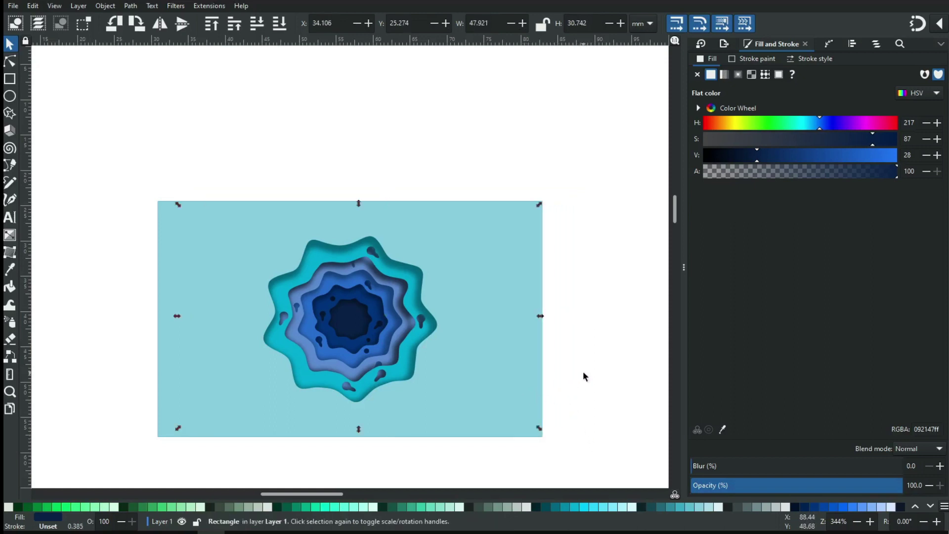
{"action": "left_click", "coordinate": [583, 372]}
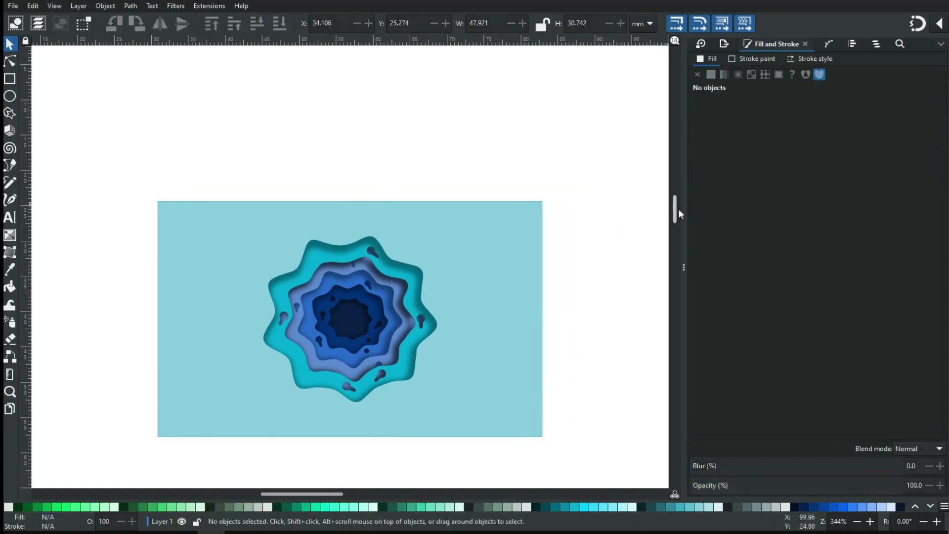
Step: Zoom to frame the artwork together with the three small shapes below it
{"action": "left_click_drag", "start_coordinate": [675, 210], "coordinate": [674, 226]}
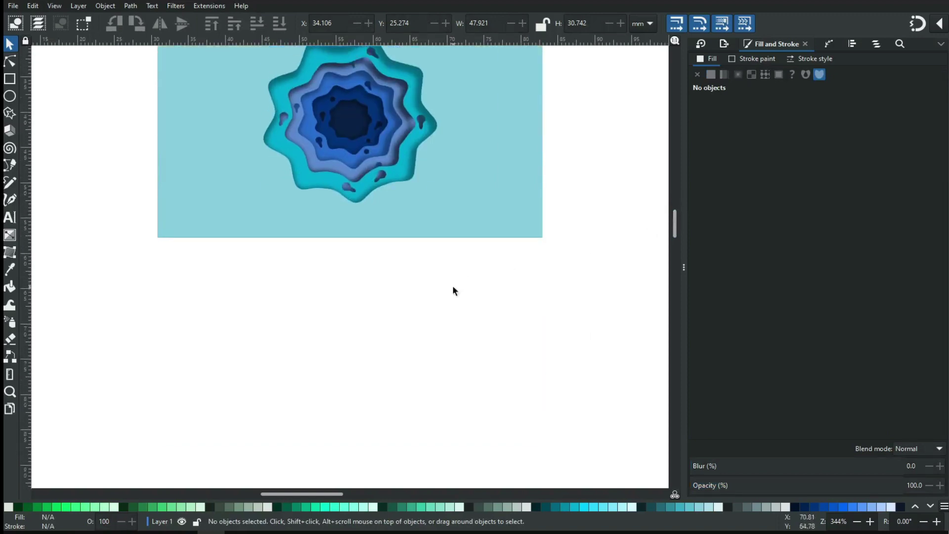
{"action": "key", "text": "minus"}
{"action": "key", "text": "minus"}
{"action": "key", "text": "minus"}
{"action": "mouse_move", "coordinate": [278, 392]}
{"action": "left_mouse_down"}
{"action": "mouse_move", "coordinate": [363, 445]}
{"action": "mouse_move", "coordinate": [370, 297]}
{"action": "left_mouse_up"}
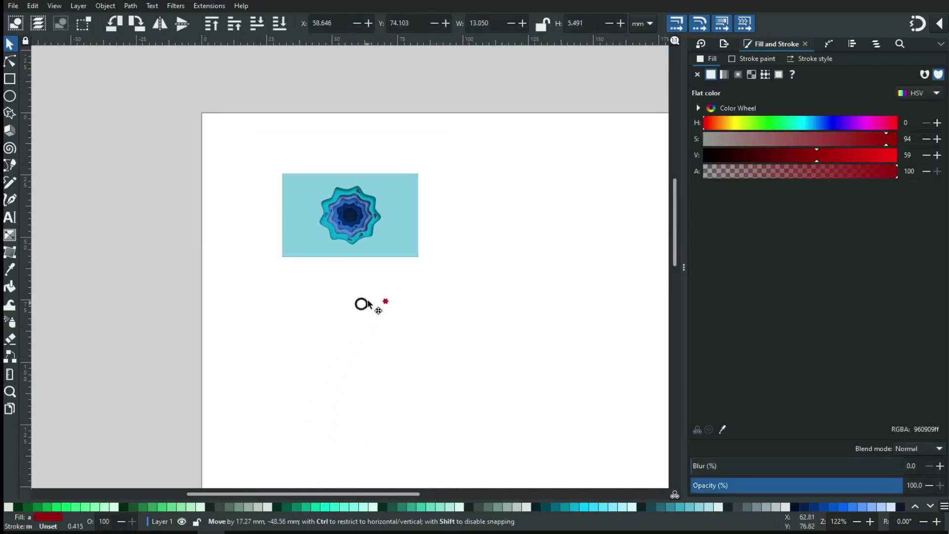
{"action": "key", "text": "z"}
{"action": "left_click_drag", "start_coordinate": [262, 159], "coordinate": [472, 331]}
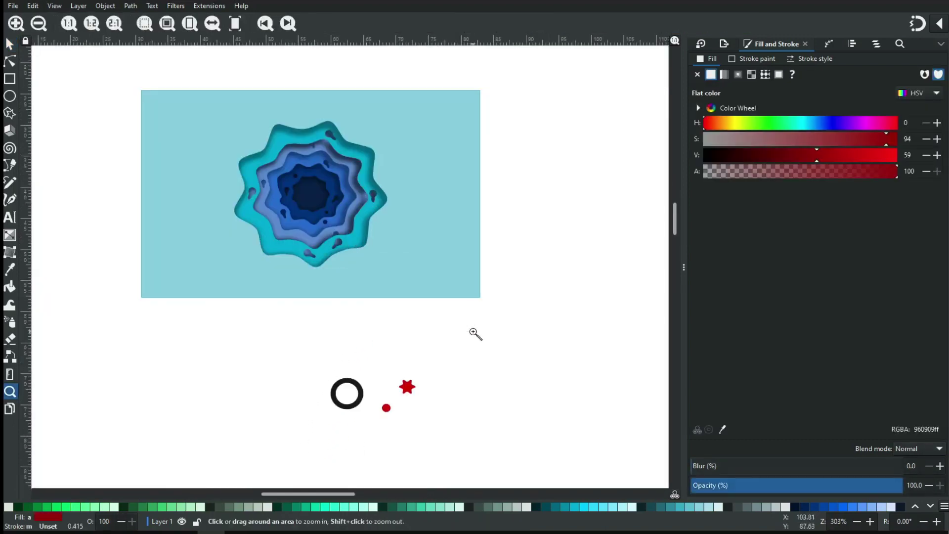
Step: Fill the ring, dot and star light teal #5fbcd3, shrink them, then select the 11 artwork objects
{"action": "left_click", "coordinate": [10, 44]}
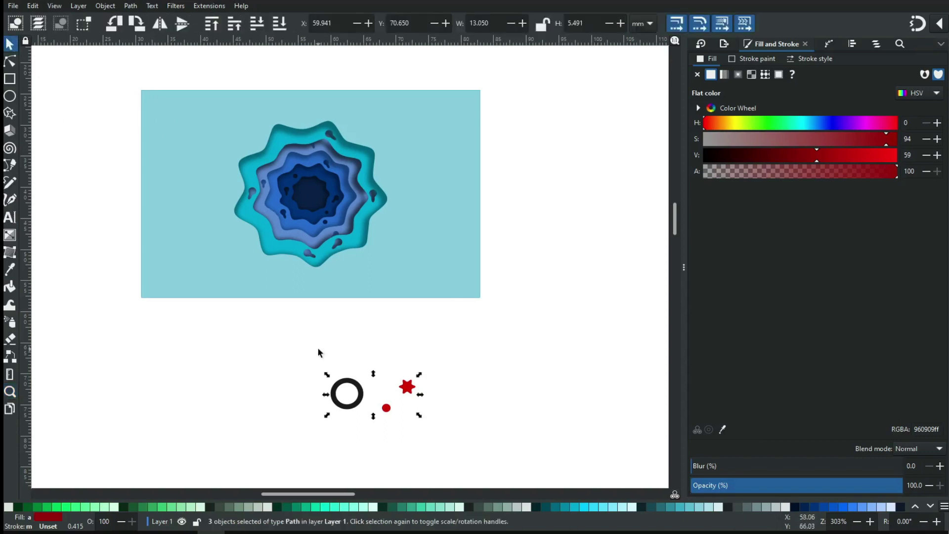
{"action": "left_click", "coordinate": [299, 361]}
{"action": "left_click_drag", "start_coordinate": [438, 430], "coordinate": [302, 362]}
{"action": "left_click", "coordinate": [693, 506]}
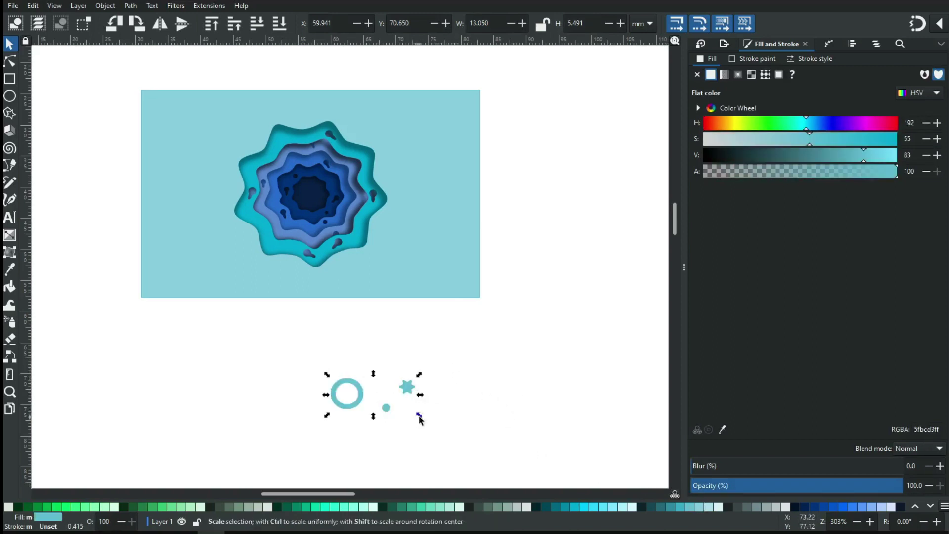
{"action": "left_click_drag", "start_coordinate": [413, 417], "coordinate": [409, 411]}
{"action": "key", "text": "Escape"}
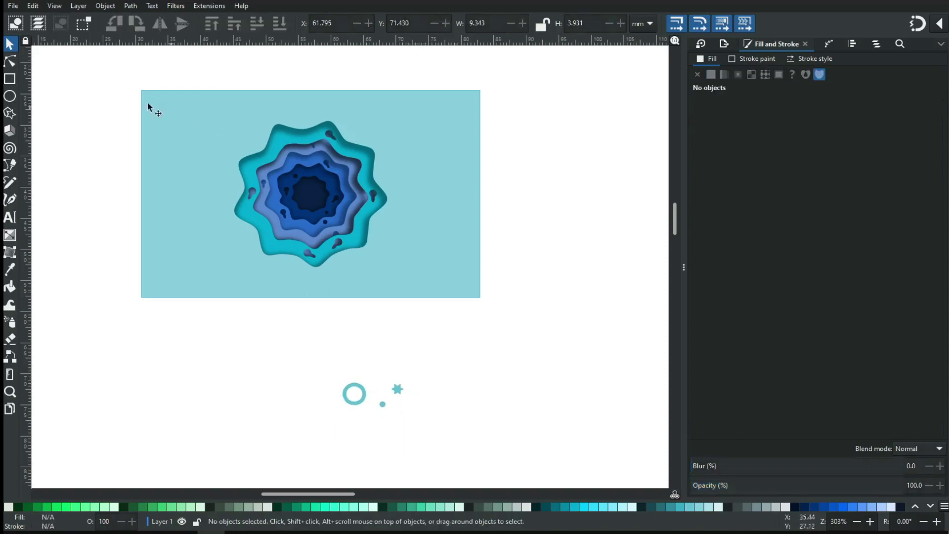
{"action": "left_click_drag", "start_coordinate": [122, 75], "coordinate": [522, 321]}
Step: Group the eleven selected background and ring objects
{"action": "right_click", "coordinate": [438, 245]}
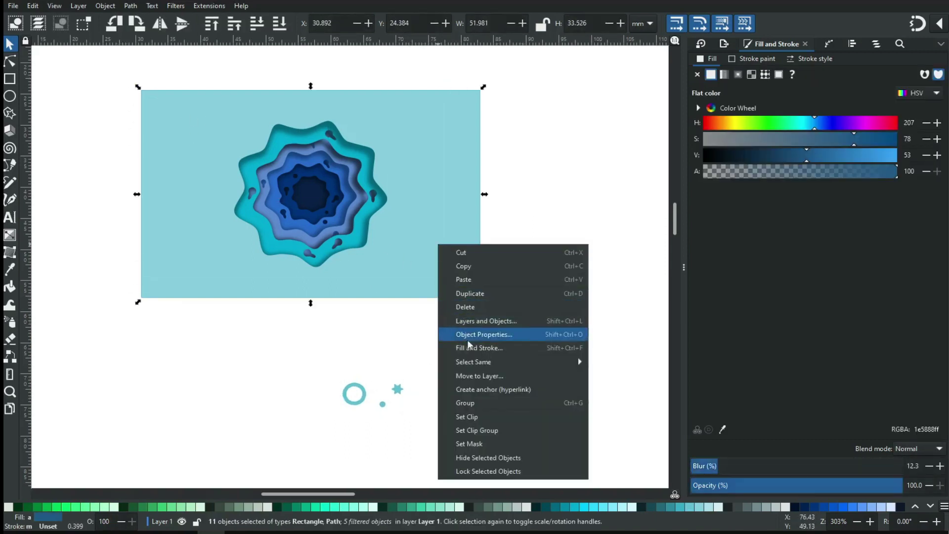
{"action": "left_click", "coordinate": [466, 403]}
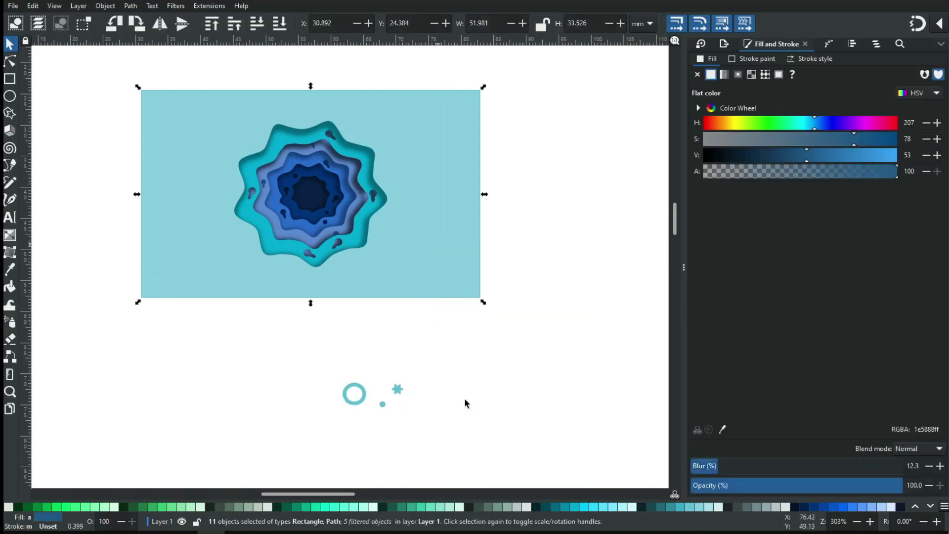
{"action": "left_click", "coordinate": [511, 255]}
Step: Lock the group and drag the small teal ring onto the papercut rings
{"action": "left_click", "coordinate": [441, 275]}
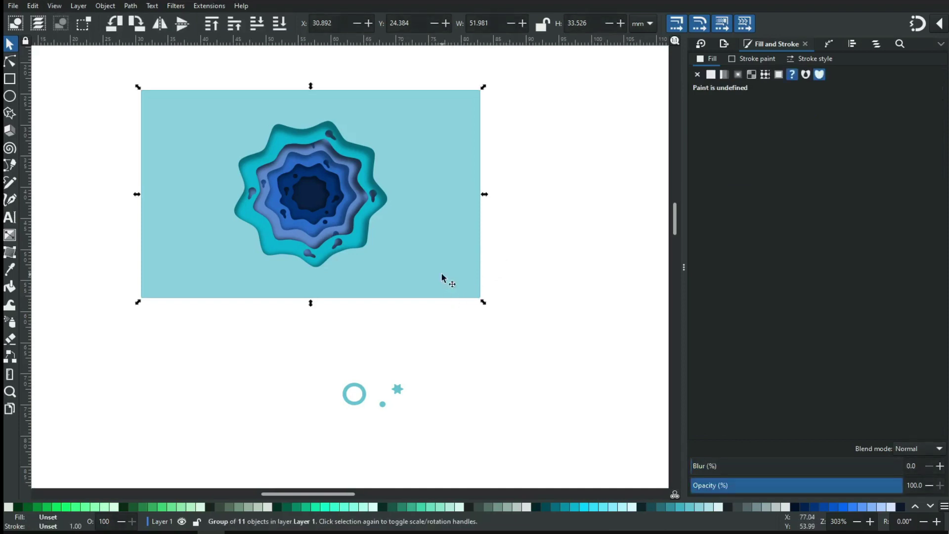
{"action": "right_click", "coordinate": [441, 275]}
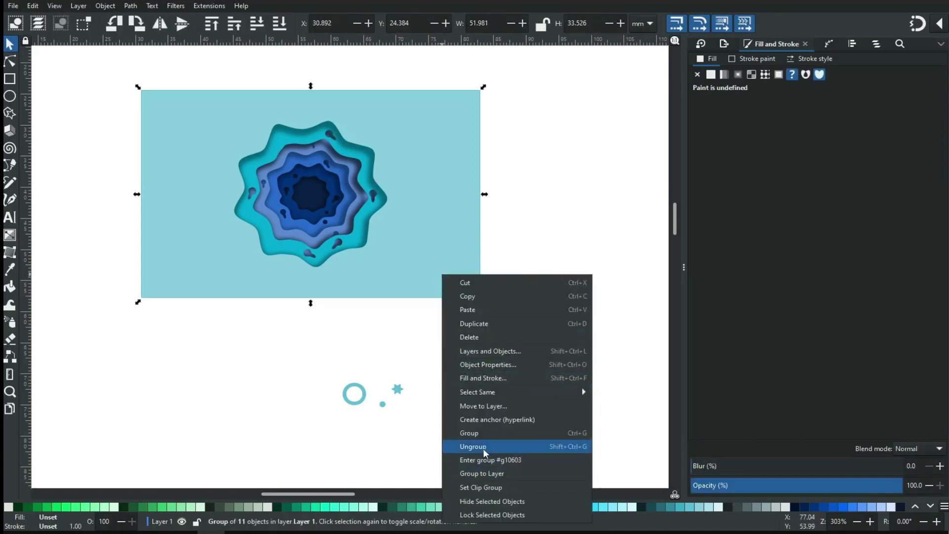
{"action": "left_click", "coordinate": [491, 515]}
{"action": "mouse_move", "coordinate": [366, 395]}
{"action": "left_mouse_down"}
{"action": "mouse_move", "coordinate": [330, 250]}
{"action": "mouse_move", "coordinate": [334, 257]}
{"action": "left_mouse_up"}
Step: Move the small star and dot into the flower, placing the star in the dark centre
{"action": "left_click_drag", "start_coordinate": [398, 391], "coordinate": [345, 217]}
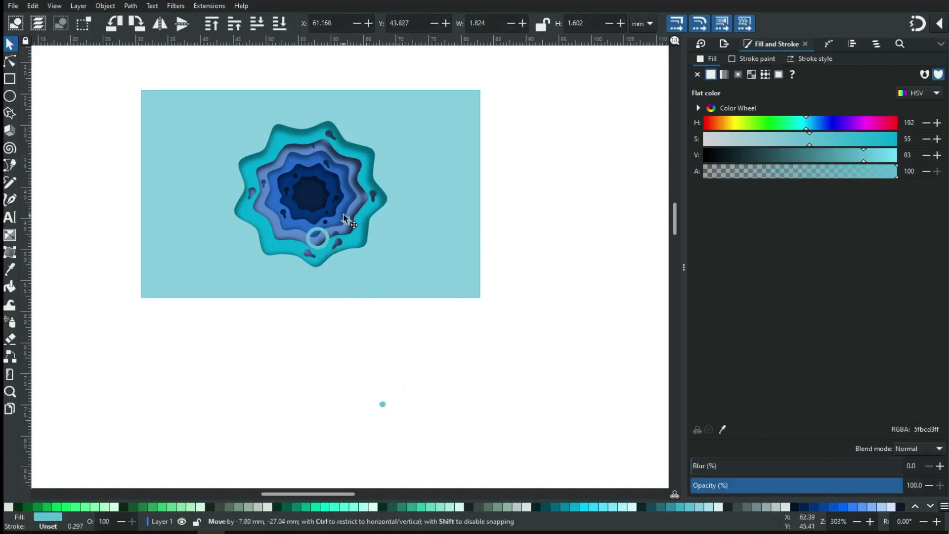
{"action": "left_click_drag", "start_coordinate": [383, 404], "coordinate": [381, 397]}
{"action": "left_click_drag", "start_coordinate": [356, 330], "coordinate": [333, 212]}
{"action": "key", "text": "z"}
{"action": "left_click_drag", "start_coordinate": [252, 144], "coordinate": [382, 278]}
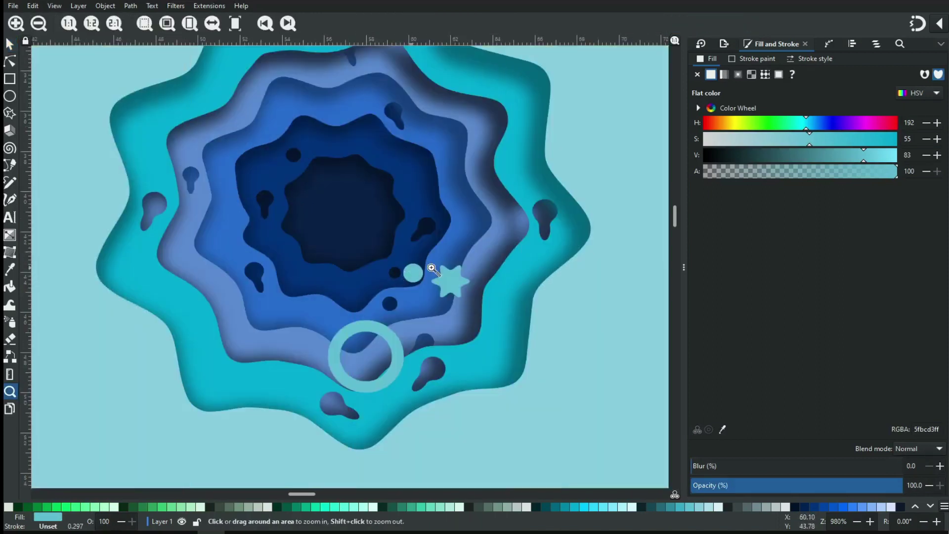
{"action": "left_click", "coordinate": [8, 45]}
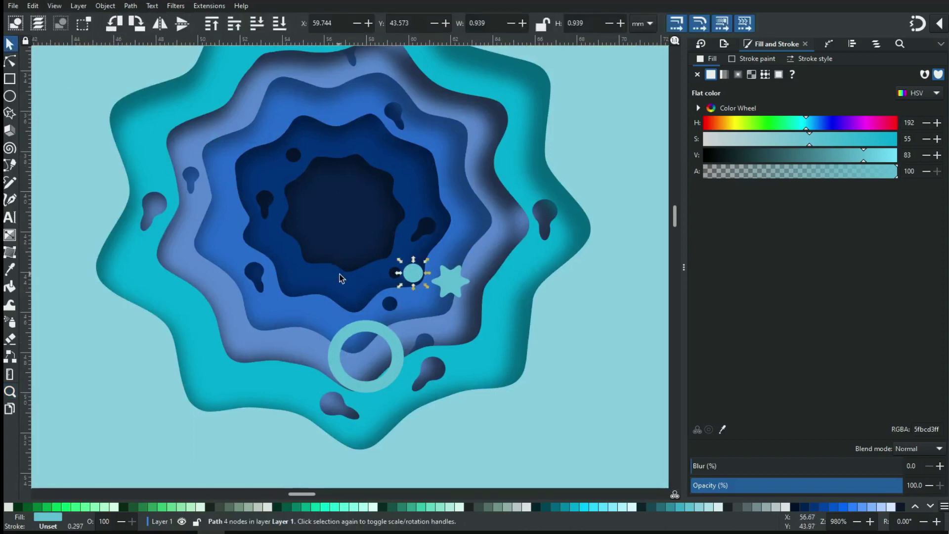
{"action": "double_click", "coordinate": [451, 280]}
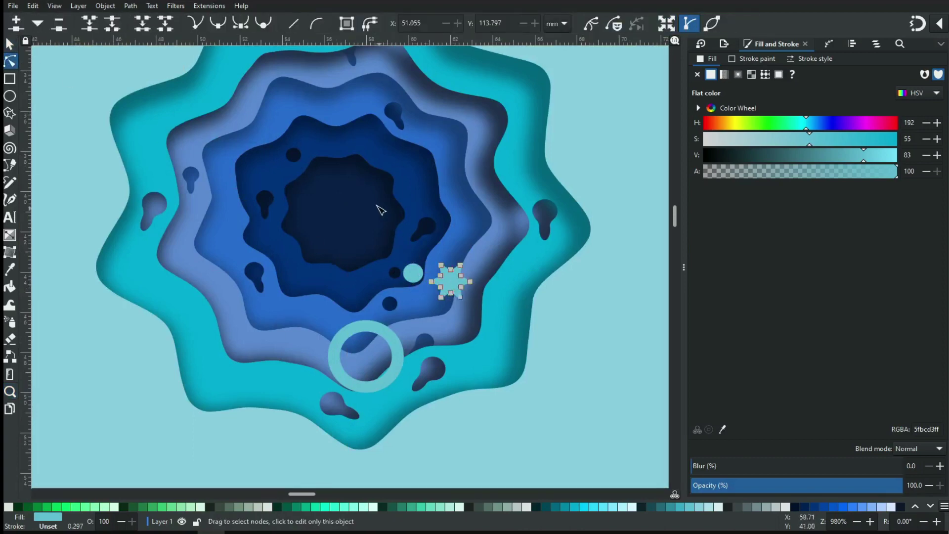
{"action": "left_click", "coordinate": [9, 44]}
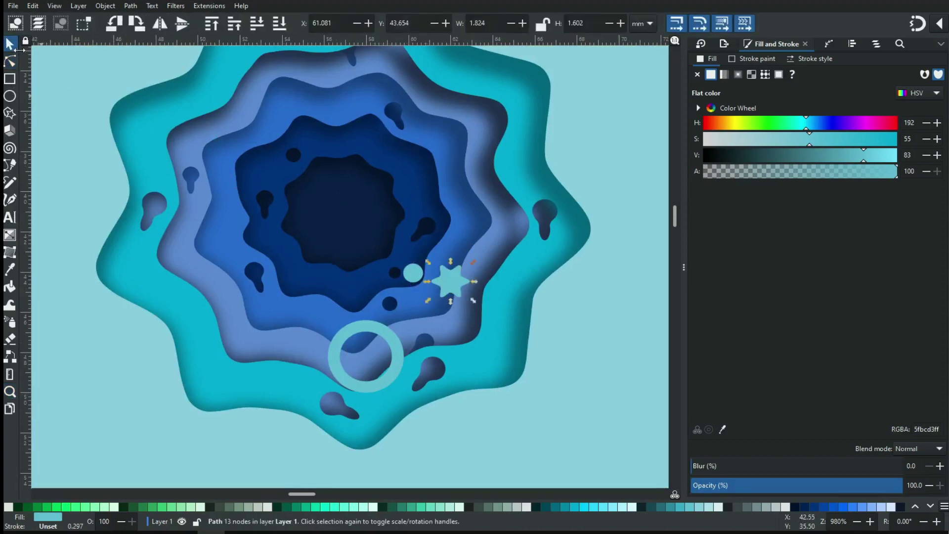
{"action": "mouse_move", "coordinate": [428, 261]}
{"action": "left_mouse_down"}
{"action": "mouse_move", "coordinate": [375, 194]}
{"action": "mouse_move", "coordinate": [385, 203]}
{"action": "mouse_move", "coordinate": [303, 271]}
{"action": "left_mouse_up"}
Step: Add a star copy and two third-size ring copies on the flower's left and right
{"action": "key", "text": "ctrl+d"}
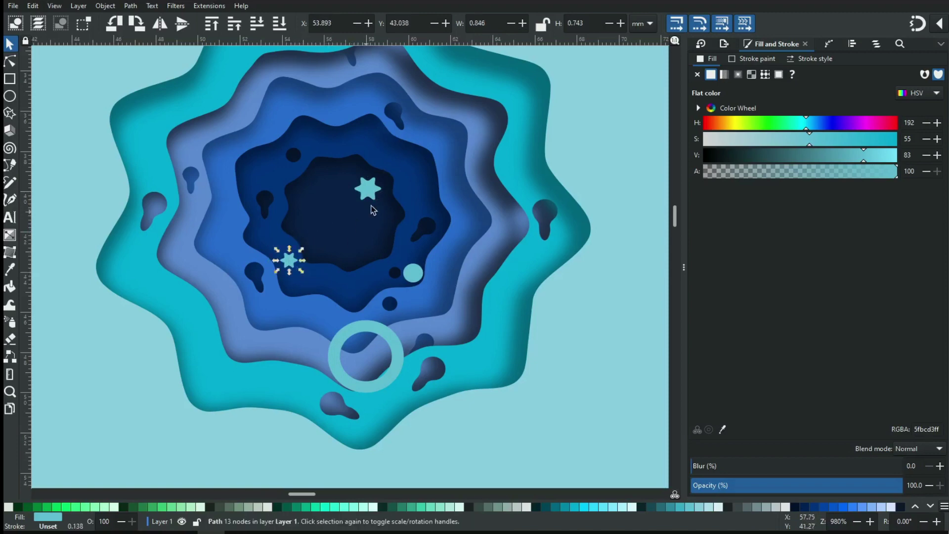
{"action": "left_click", "coordinate": [396, 355]}
{"action": "key", "text": "ctrl+d"}
{"action": "left_click_drag", "start_coordinate": [396, 355], "coordinate": [226, 251]}
{"action": "left_click", "coordinate": [240, 294]}
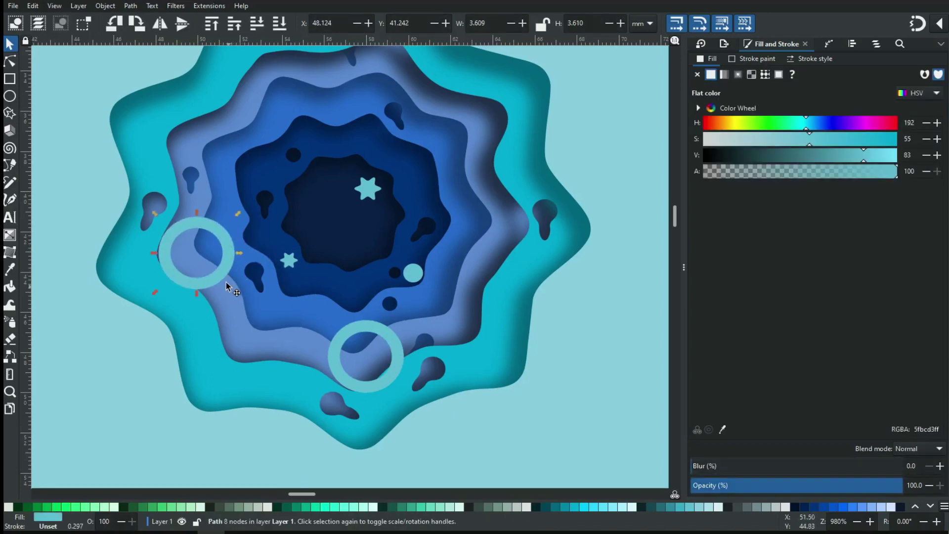
{"action": "mouse_move", "coordinate": [239, 295]}
{"action": "left_mouse_down"}
{"action": "mouse_move", "coordinate": [212, 265]}
{"action": "mouse_move", "coordinate": [145, 272]}
{"action": "left_mouse_up"}
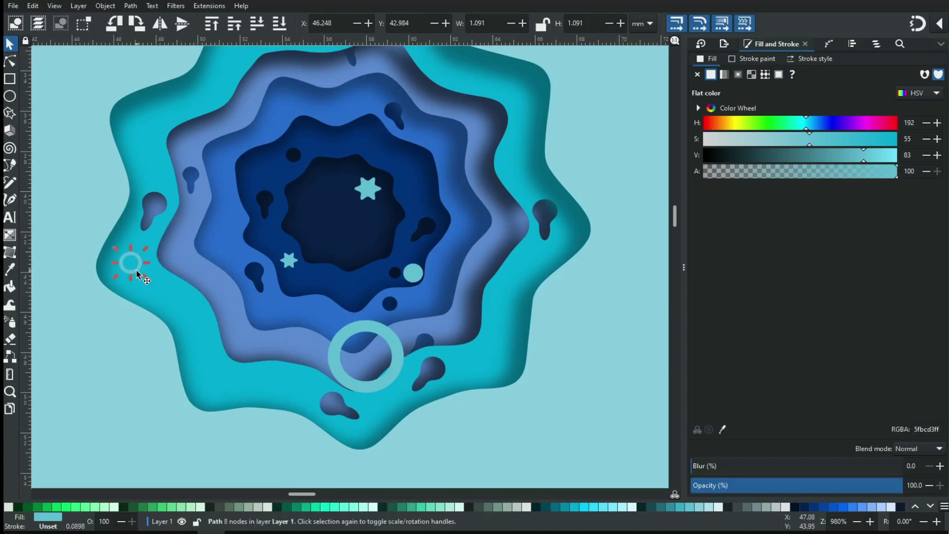
{"action": "key", "text": "ctrl+d"}
{"action": "mouse_move", "coordinate": [137, 273]}
{"action": "left_mouse_down"}
{"action": "mouse_move", "coordinate": [255, 275]}
{"action": "mouse_move", "coordinate": [441, 304]}
{"action": "mouse_move", "coordinate": [433, 312]}
{"action": "left_mouse_up"}
Step: Add a second teal dot lower left and shrink the large ring into the centre
{"action": "left_click_drag", "start_coordinate": [414, 273], "coordinate": [416, 202]}
{"action": "key", "text": "ctrl+d"}
{"action": "left_click_drag", "start_coordinate": [415, 200], "coordinate": [273, 319]}
{"action": "left_click", "coordinate": [388, 333]}
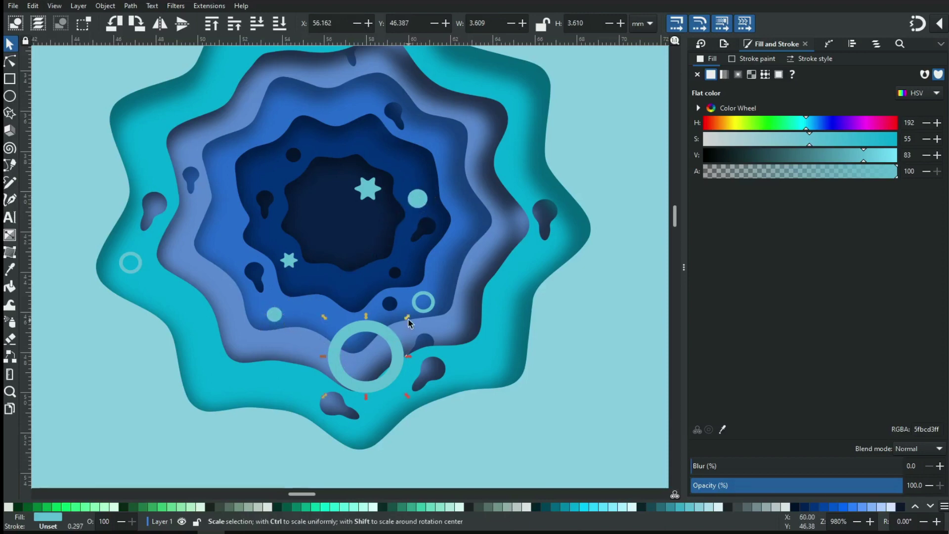
{"action": "key", "text": "less"}
{"action": "key", "text": "less"}
{"action": "key", "text": "less"}
{"action": "mouse_move", "coordinate": [366, 362]}
{"action": "left_mouse_down"}
{"action": "mouse_move", "coordinate": [225, 223]}
{"action": "mouse_move", "coordinate": [315, 209]}
{"action": "mouse_move", "coordinate": [334, 178]}
{"action": "left_mouse_up"}
Step: Add a smaller ring copy on the right and a star copy lower left
{"action": "key", "text": "ctrl+d"}
{"action": "key", "text": "ctrl+d"}
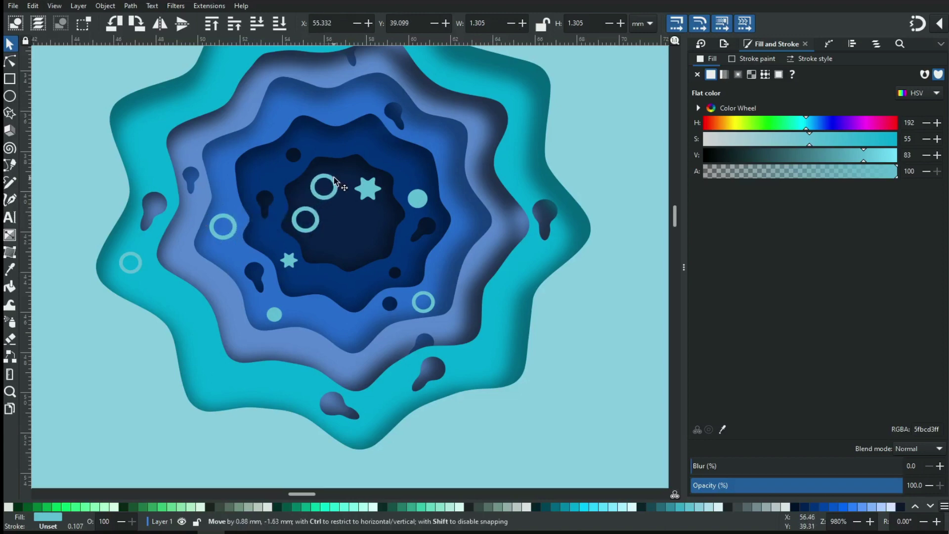
{"action": "key", "text": "Escape"}
{"action": "left_click", "coordinate": [330, 198]}
{"action": "key", "text": "less"}
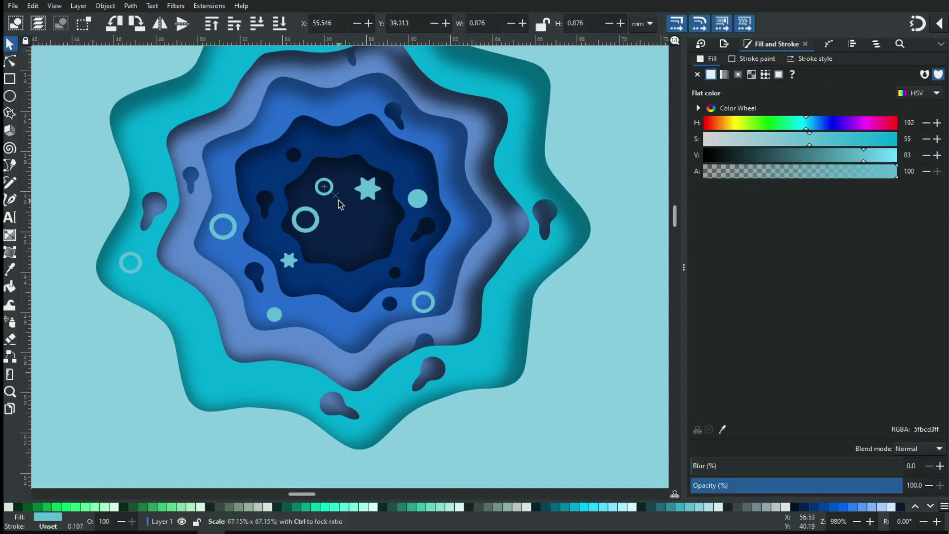
{"action": "left_click", "coordinate": [374, 193]}
{"action": "key", "text": "ctrl+d"}
{"action": "left_click_drag", "start_coordinate": [375, 193], "coordinate": [349, 242]}
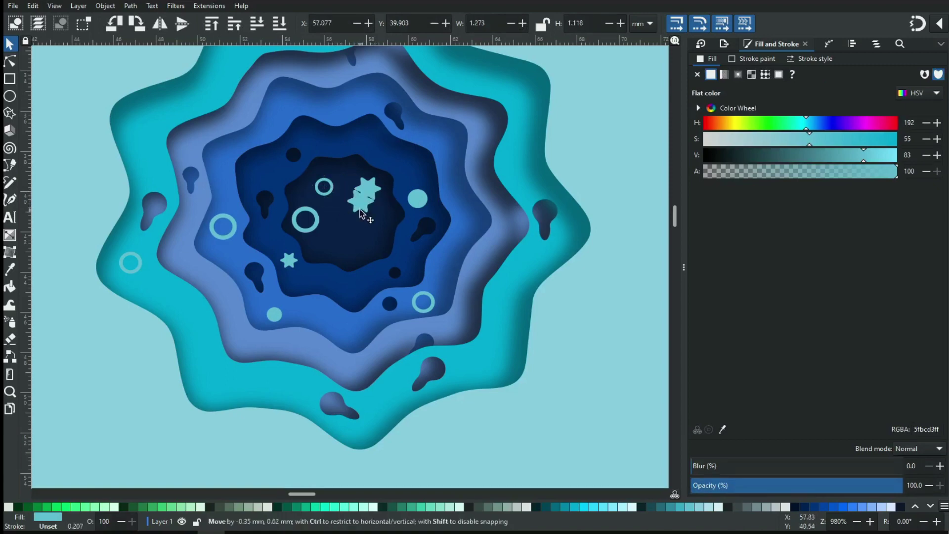
Step: Tint the upper star a paler cyan by lowering its saturation, checking the other shapes' colours
{"action": "left_click", "coordinate": [373, 192]}
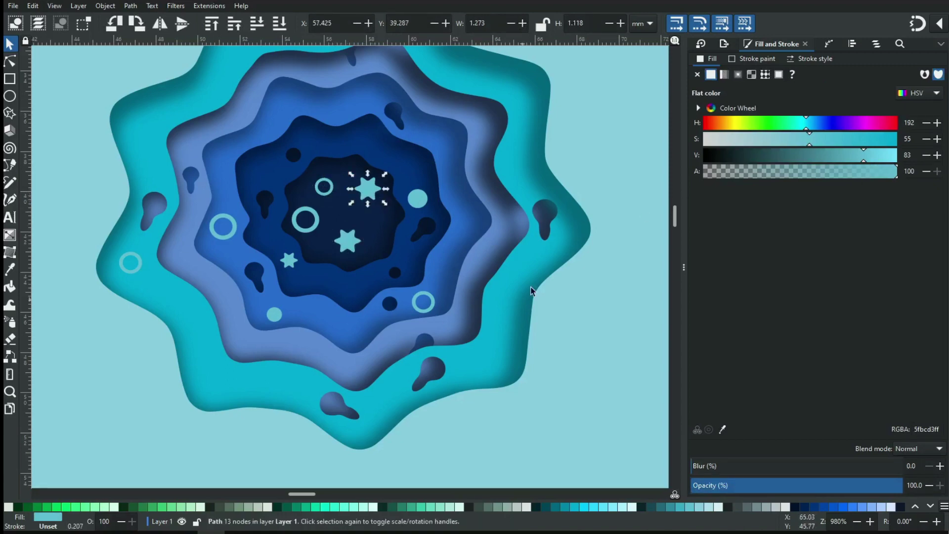
{"action": "left_click_drag", "start_coordinate": [782, 143], "coordinate": [738, 143]}
{"action": "left_click", "coordinate": [885, 156]}
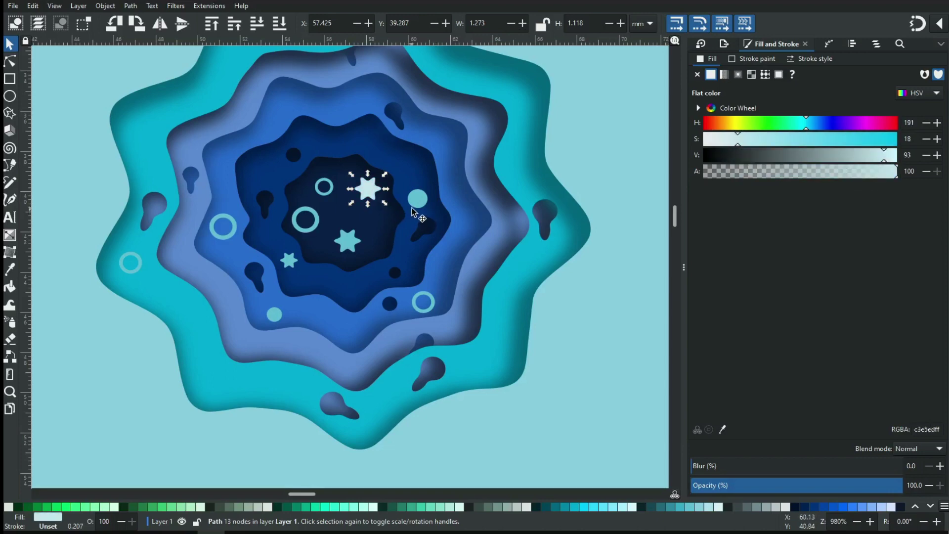
{"action": "left_click", "coordinate": [428, 314]}
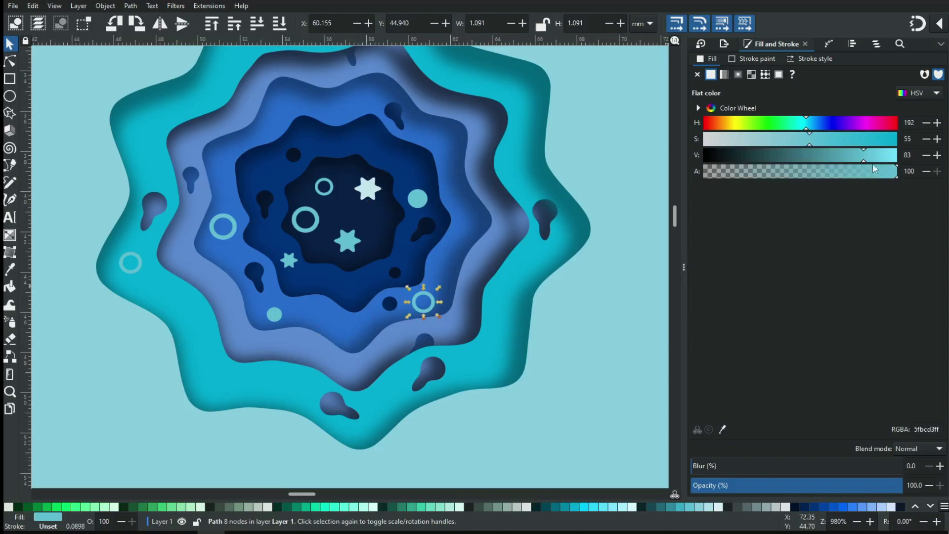
{"action": "left_click", "coordinate": [312, 230]}
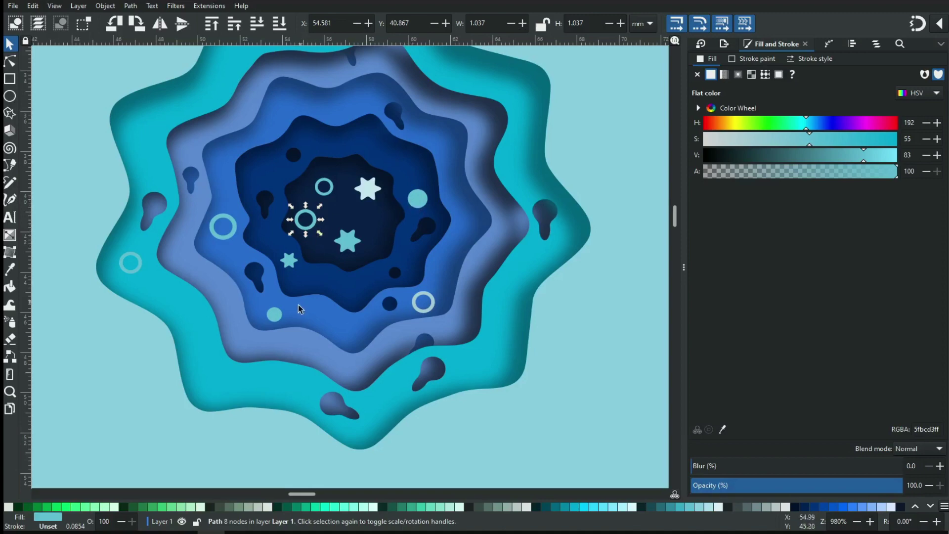
{"action": "left_click", "coordinate": [368, 190]}
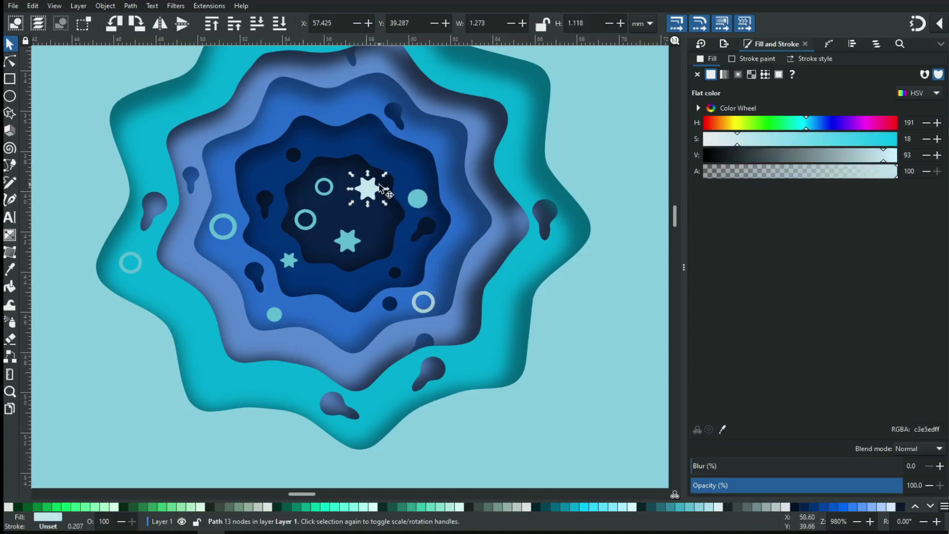
Step: Duplicate the small star onto the middle ring and select all 11 scattered shapes
{"action": "left_click", "coordinate": [289, 260]}
{"action": "key", "text": "ctrl+d"}
{"action": "left_click_drag", "start_coordinate": [290, 262], "coordinate": [335, 109]}
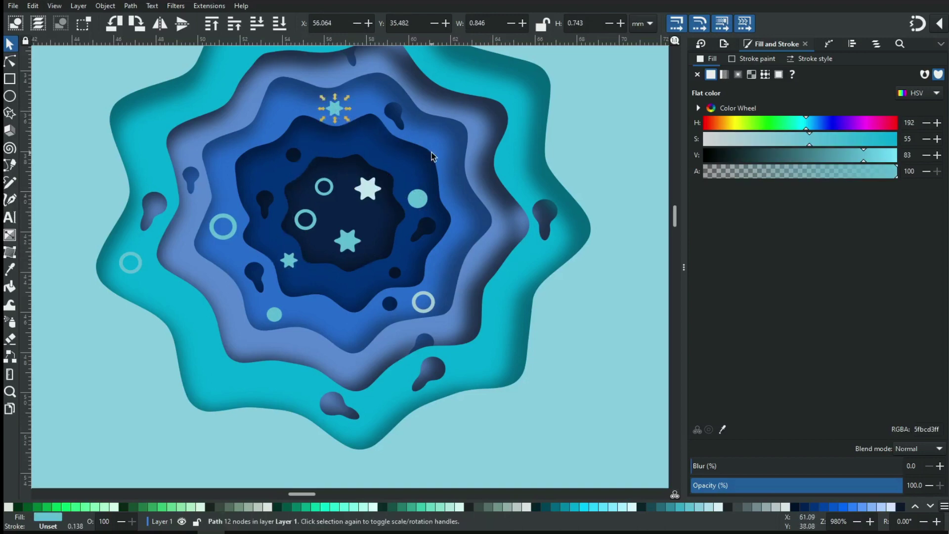
{"action": "key", "text": "minus"}
{"action": "left_click_drag", "start_coordinate": [51, 125], "coordinate": [520, 343]}
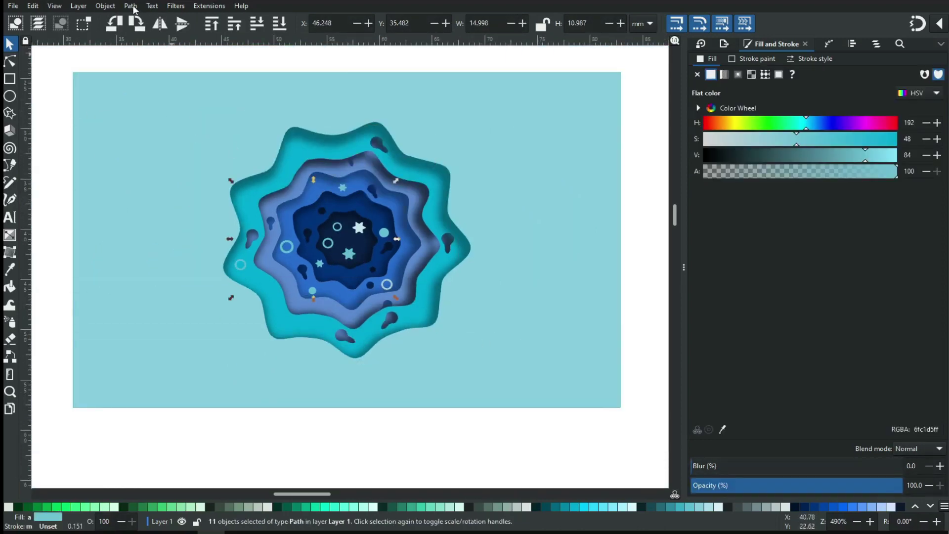
Step: Group the 11 small shapes and duplicate the group, offsetting the copy slightly down-right
{"action": "key", "text": "ctrl"}
{"action": "key", "text": "ctrl+g"}
{"action": "right_click", "coordinate": [363, 234]}
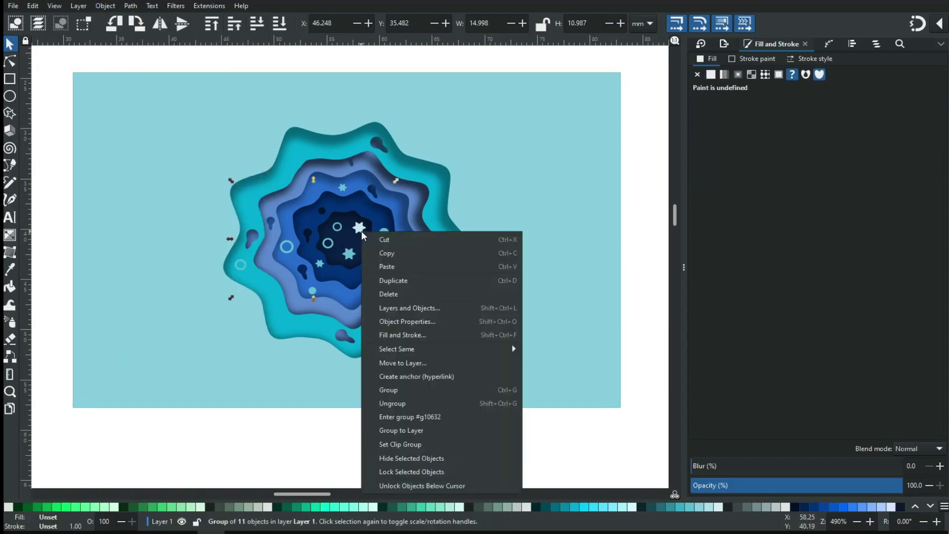
{"action": "left_click", "coordinate": [407, 280]}
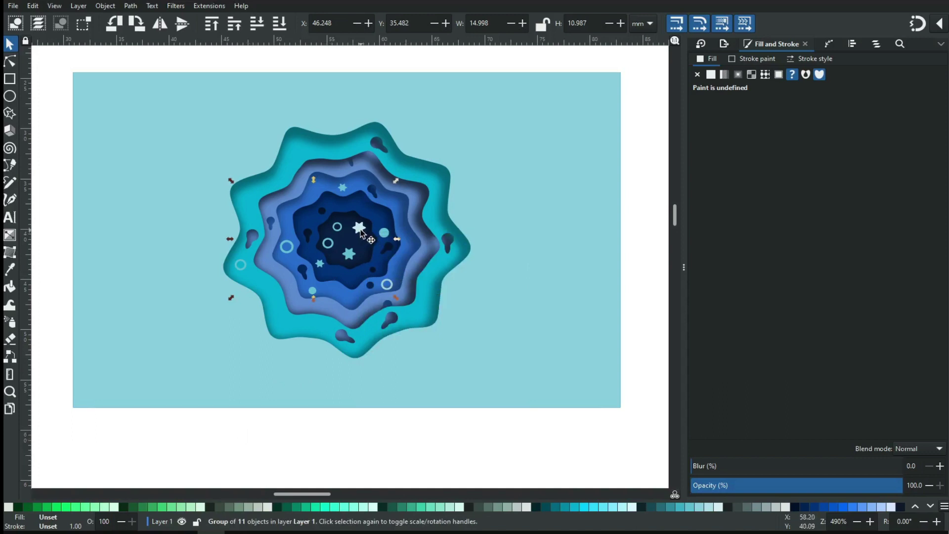
{"action": "left_click_drag", "start_coordinate": [361, 232], "coordinate": [364, 237]}
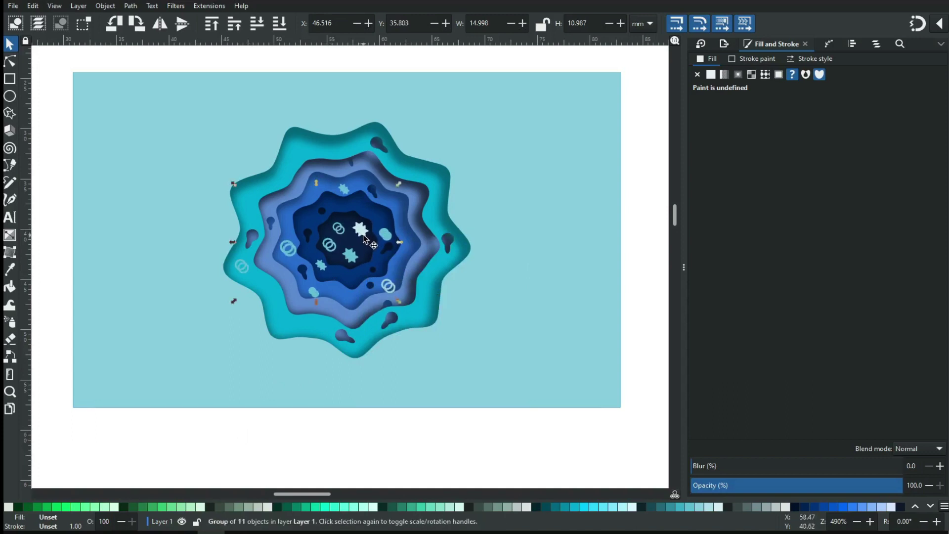
Step: Fill the copy dark teal #216778 and reselect the original light shapes
{"action": "key", "text": "z"}
{"action": "mouse_move", "coordinate": [200, 152]}
{"action": "left_mouse_down"}
{"action": "mouse_move", "coordinate": [467, 309]}
{"action": "mouse_move", "coordinate": [478, 336]}
{"action": "left_mouse_up"}
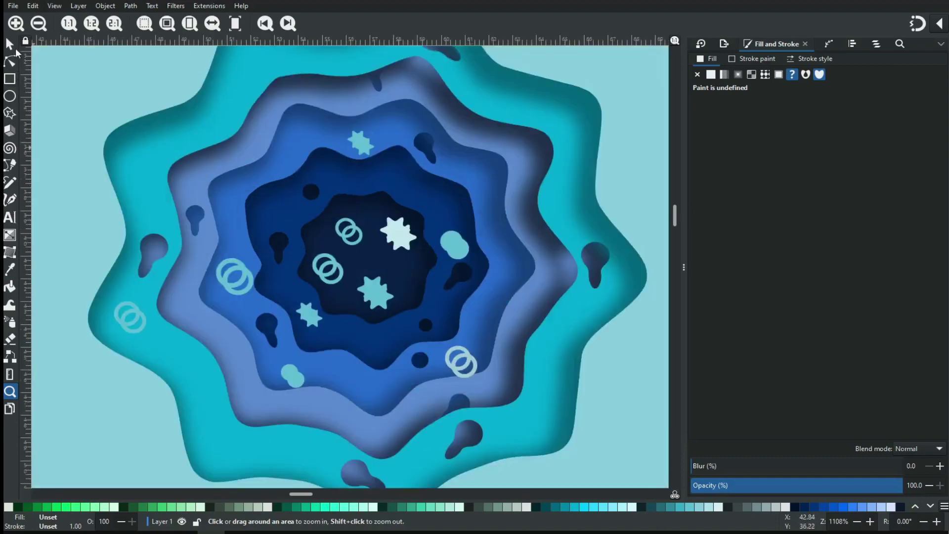
{"action": "left_click", "coordinate": [15, 48]}
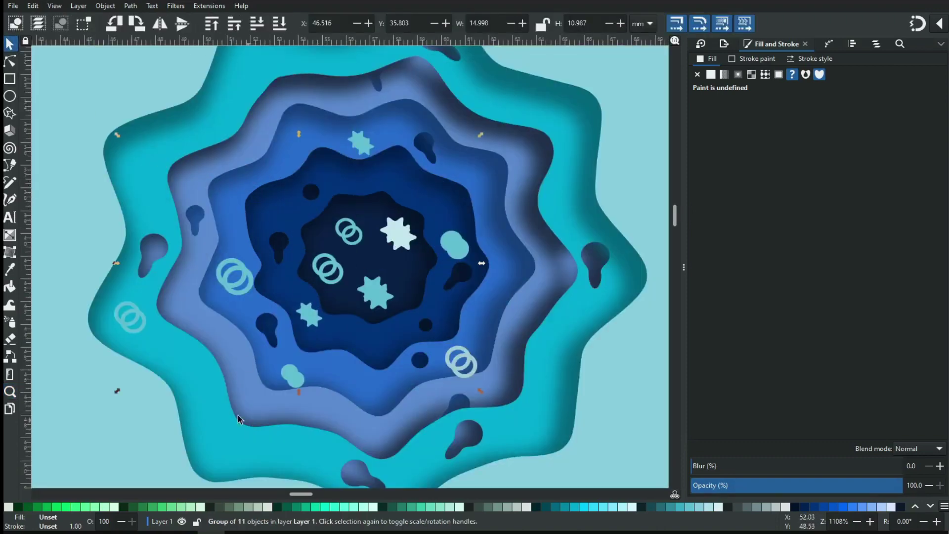
{"action": "left_click", "coordinate": [661, 507]}
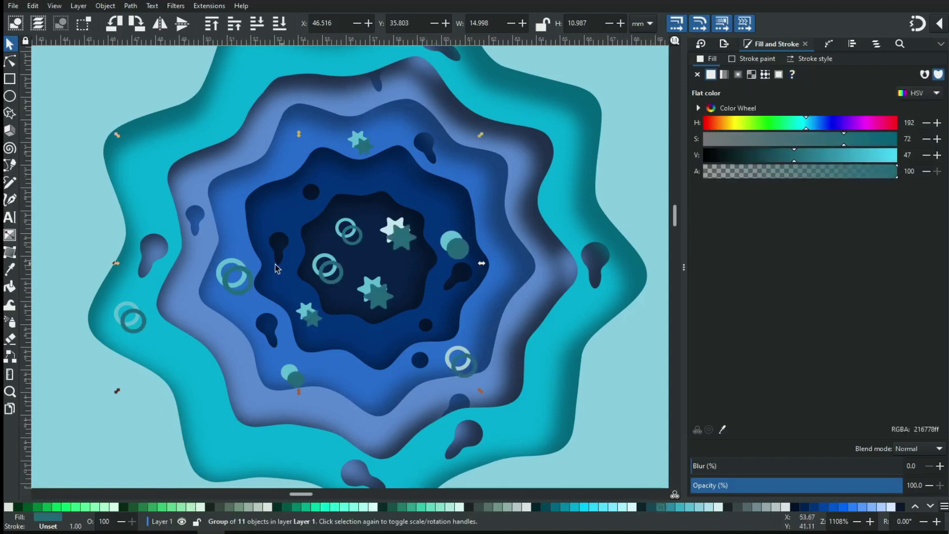
{"action": "key", "text": "ctrl+z"}
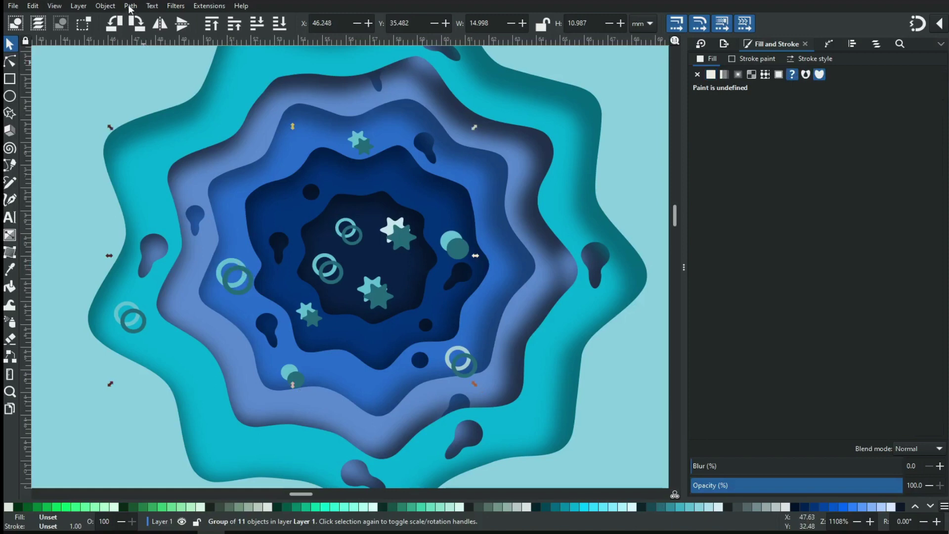
{"action": "left_click", "coordinate": [105, 6]}
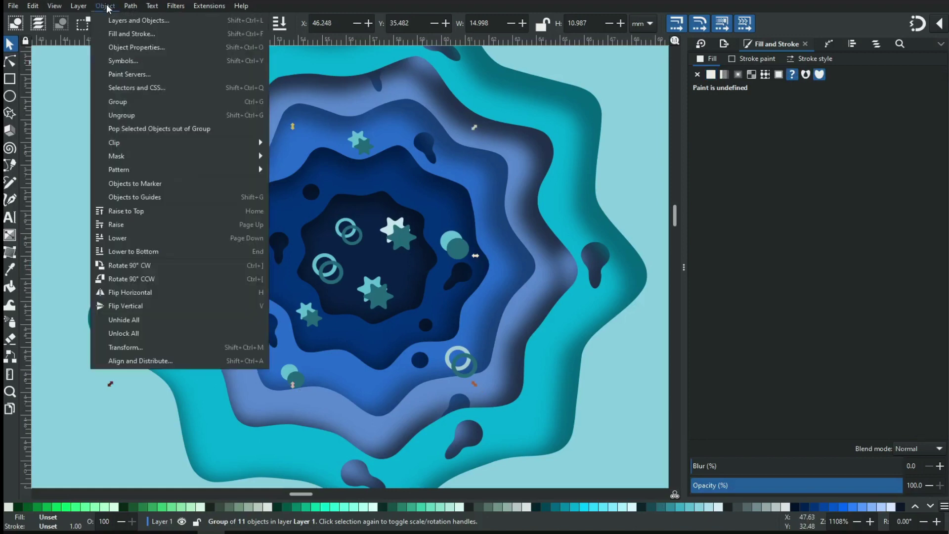
Step: Raise the light shapes to the top and darken the copy to near-black #030a0c
{"action": "left_click", "coordinate": [134, 211]}
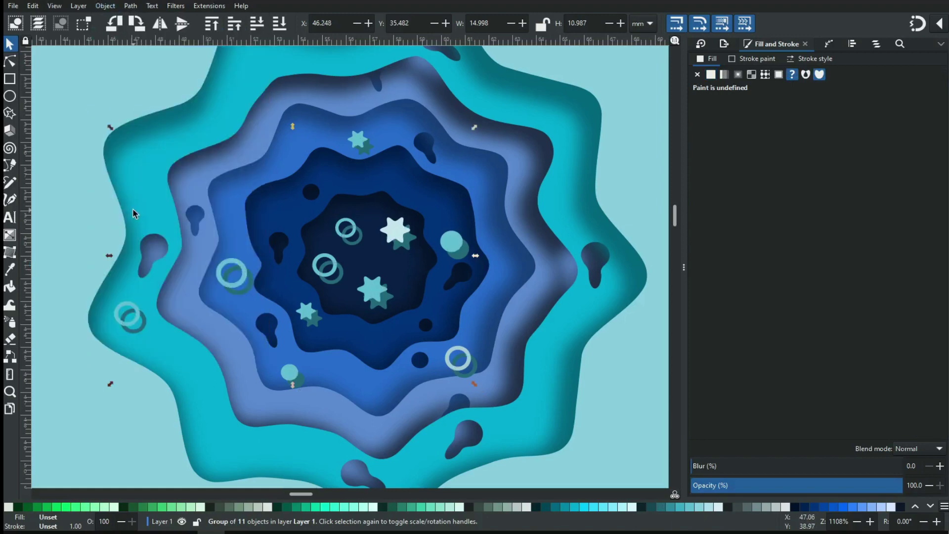
{"action": "left_click_drag", "start_coordinate": [463, 265], "coordinate": [469, 273]}
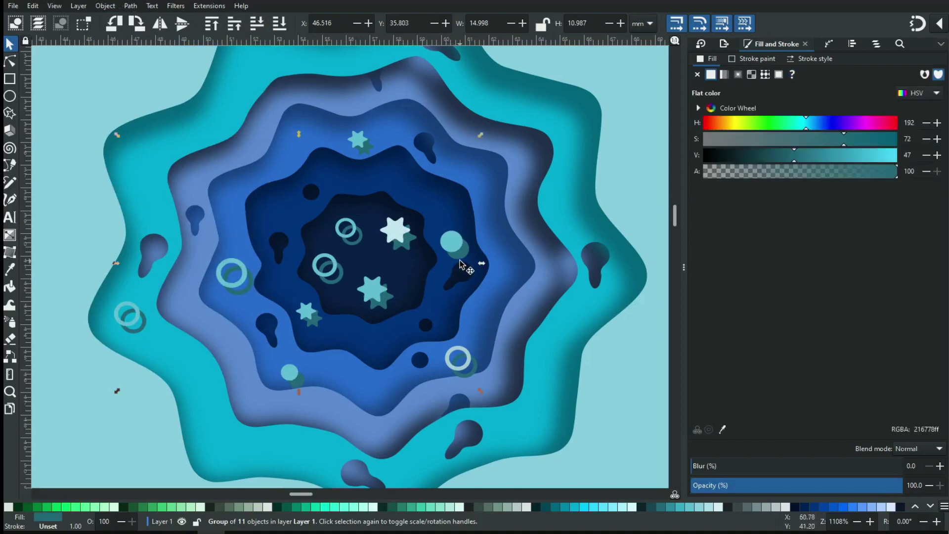
{"action": "left_click_drag", "start_coordinate": [755, 157], "coordinate": [713, 162]}
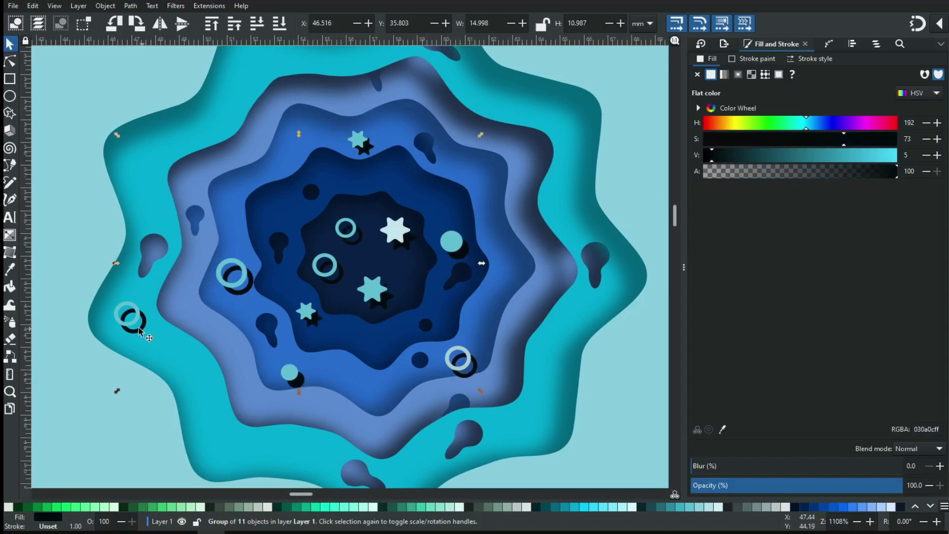
Step: Nudge the black shadow copy up-left so it sits tight under the light shapes
{"action": "key", "text": "z"}
{"action": "left_click_drag", "start_coordinate": [106, 288], "coordinate": [203, 350]}
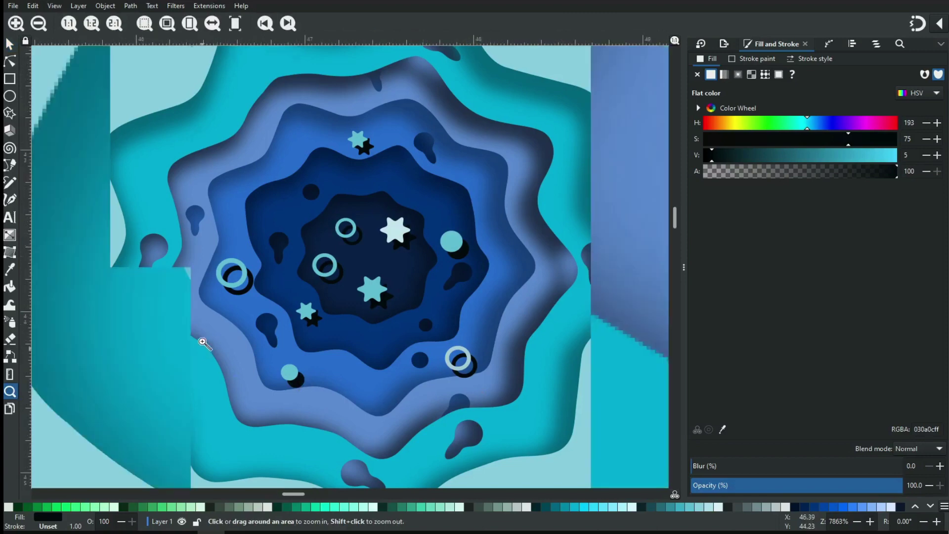
{"action": "left_click", "coordinate": [10, 43]}
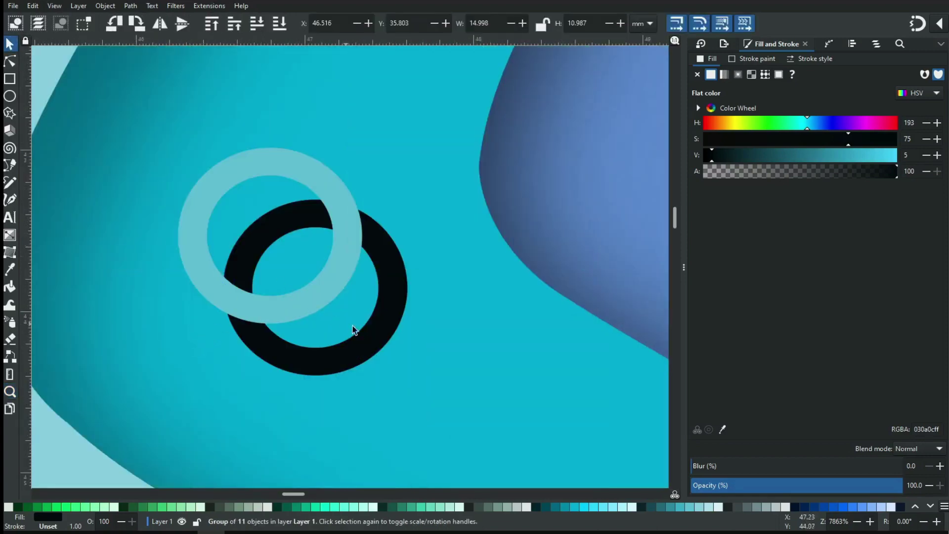
{"action": "left_click_drag", "start_coordinate": [356, 327], "coordinate": [326, 290]}
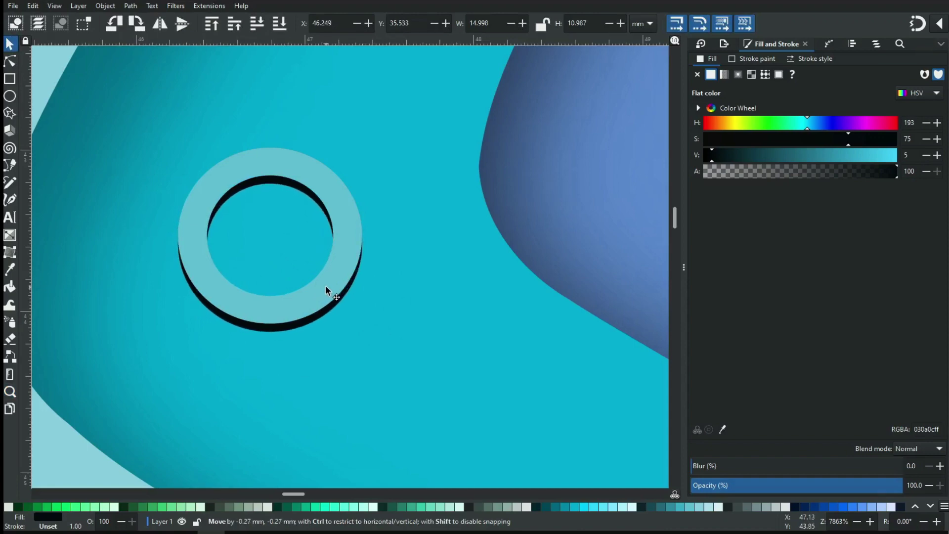
{"action": "left_click_drag", "start_coordinate": [327, 291], "coordinate": [326, 290]}
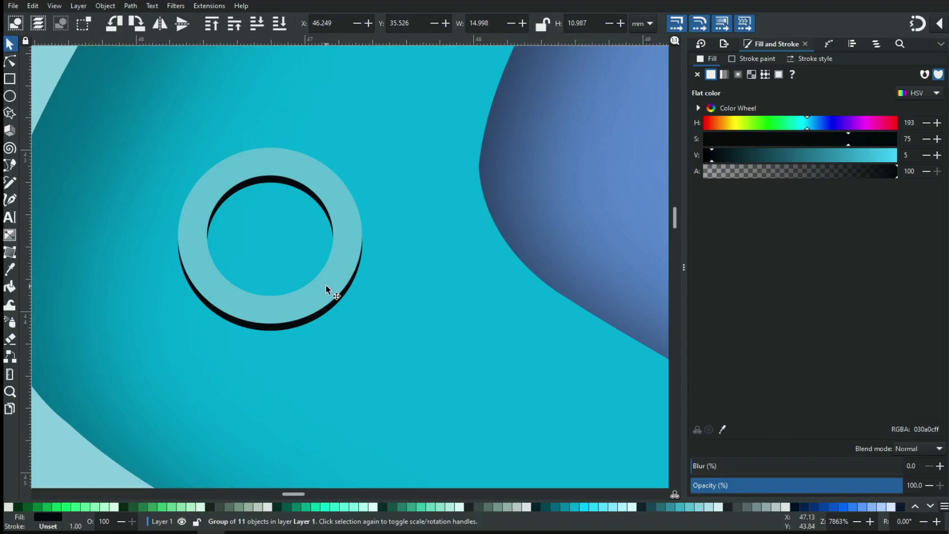
{"action": "key", "text": "minus"}
{"action": "key", "text": "minus"}
{"action": "key", "text": "minus"}
{"action": "key", "text": "minus"}
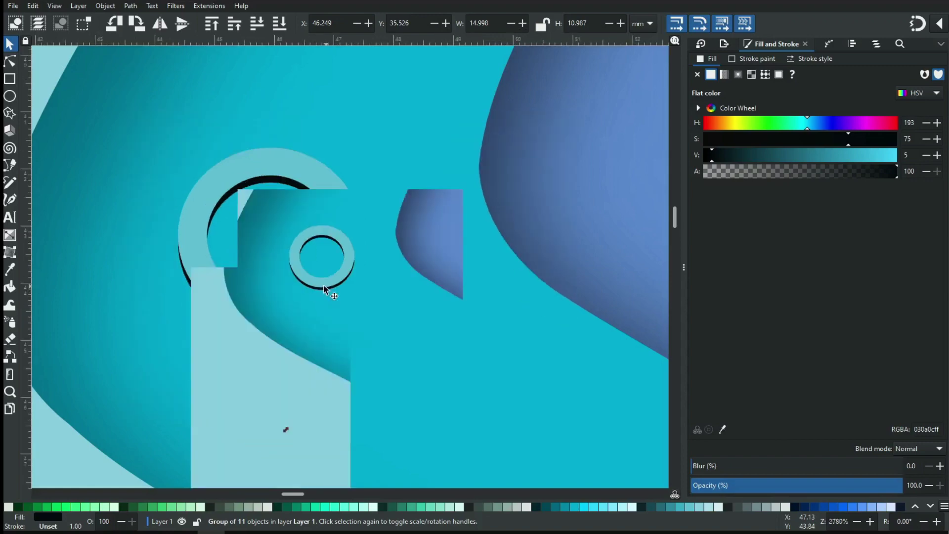
{"action": "key", "text": "minus"}
{"action": "key", "text": "minus"}
{"action": "key", "text": "minus"}
{"action": "key", "text": "minus"}
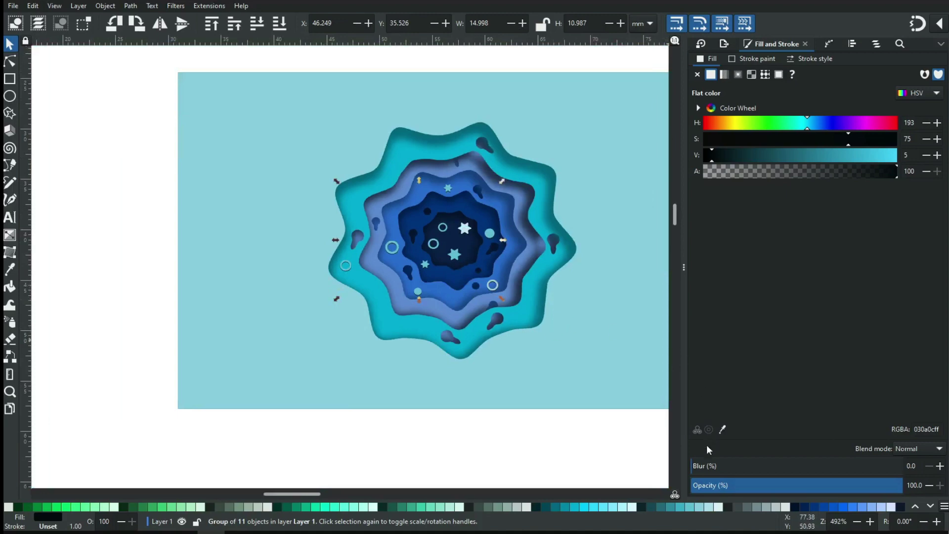
Step: Blur the black shadow copy to 9% and nudge it slightly down-right
{"action": "mouse_move", "coordinate": [698, 469]}
{"action": "left_mouse_down"}
{"action": "mouse_move", "coordinate": [730, 469]}
{"action": "mouse_move", "coordinate": [710, 469]}
{"action": "left_mouse_up"}
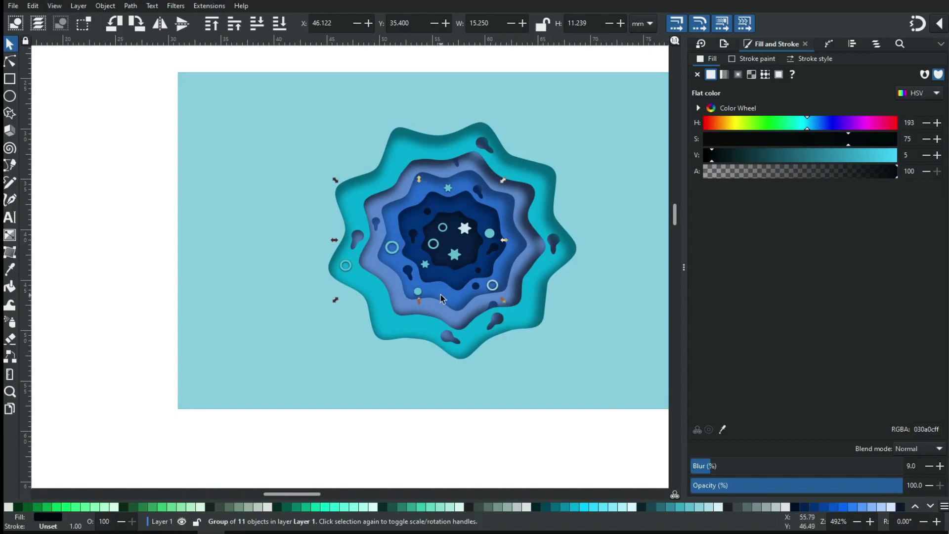
{"action": "key", "text": "z"}
{"action": "left_click_drag", "start_coordinate": [322, 255], "coordinate": [382, 282]}
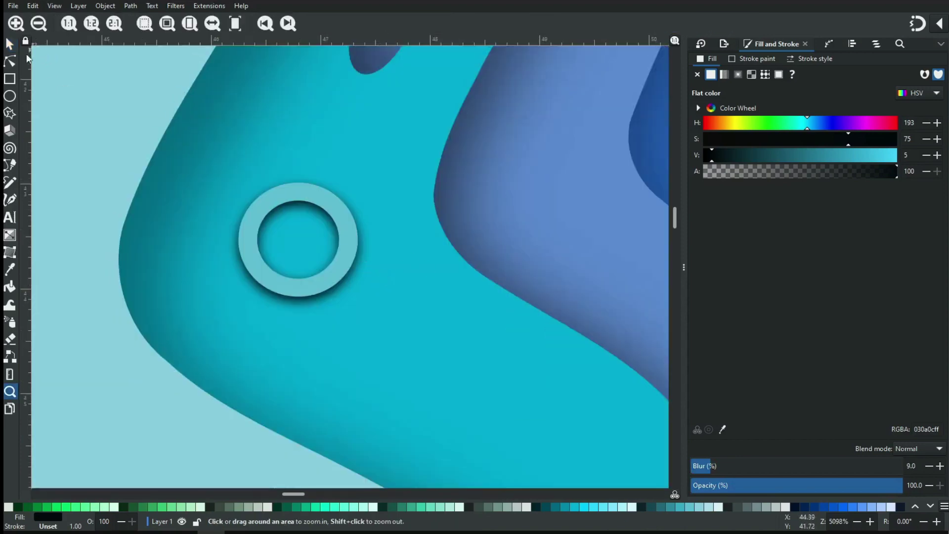
{"action": "left_click", "coordinate": [9, 45]}
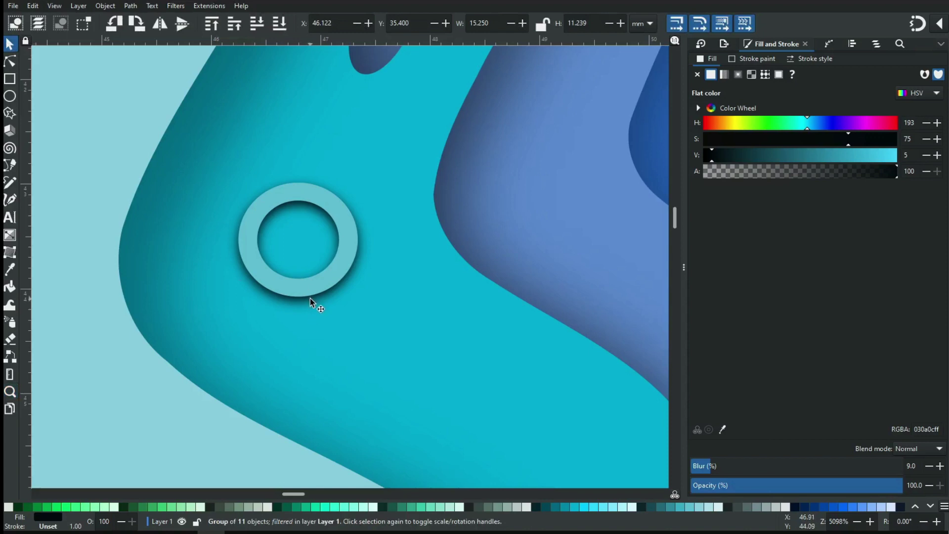
{"action": "left_click_drag", "start_coordinate": [311, 303], "coordinate": [311, 309]}
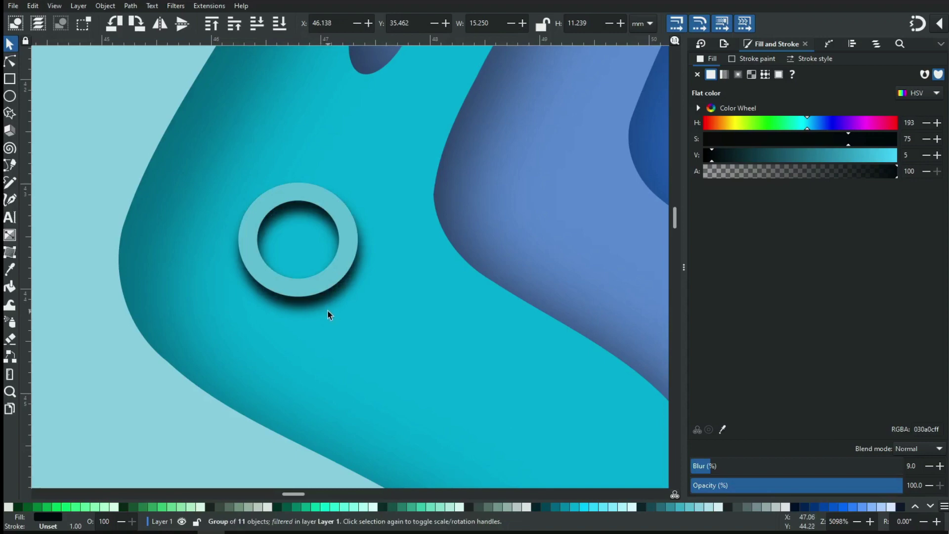
{"action": "scroll", "coordinate": [330, 315], "scroll_direction": "down", "scroll_amount": 2}
{"action": "scroll", "coordinate": [330, 315], "scroll_direction": "down", "scroll_amount": 8}
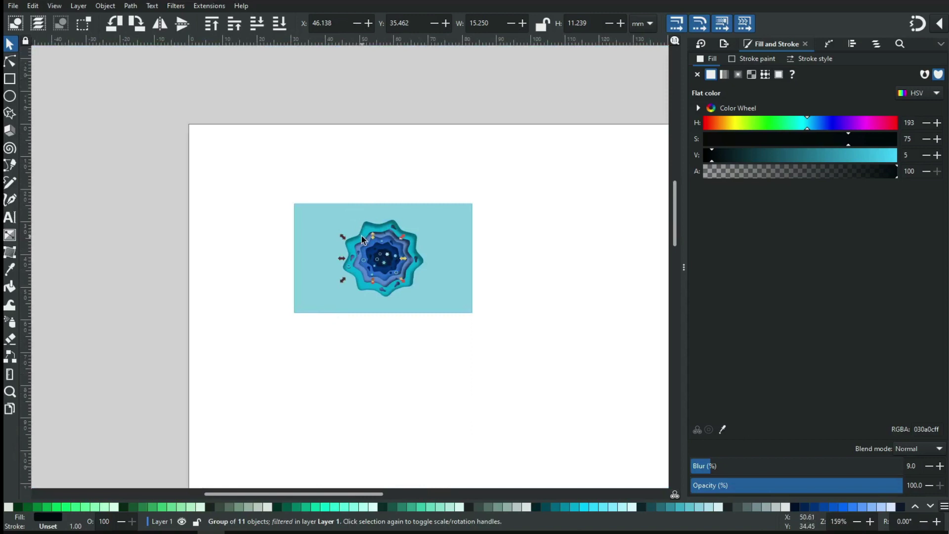
Step: Set the shadow copy's blur to 12.4% and opacity to about 26.7%, then deselect
{"action": "key", "text": "z"}
{"action": "left_click_drag", "start_coordinate": [321, 218], "coordinate": [447, 298]}
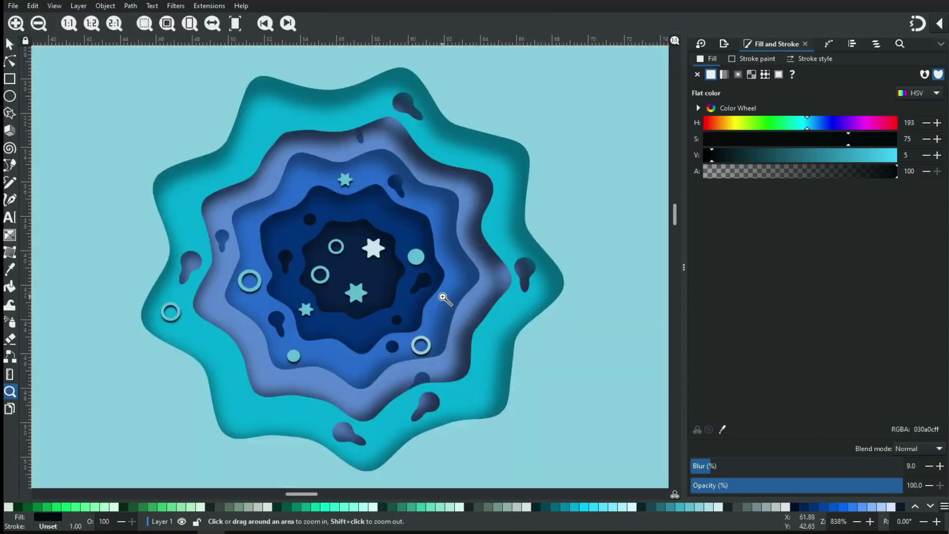
{"action": "left_click", "coordinate": [9, 45]}
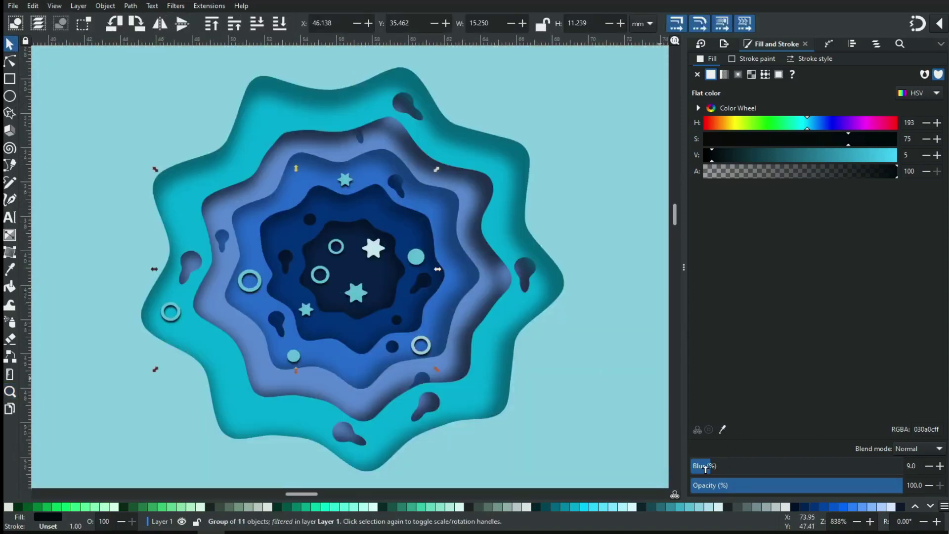
{"action": "left_click", "coordinate": [722, 466]}
{"action": "left_click", "coordinate": [717, 466]}
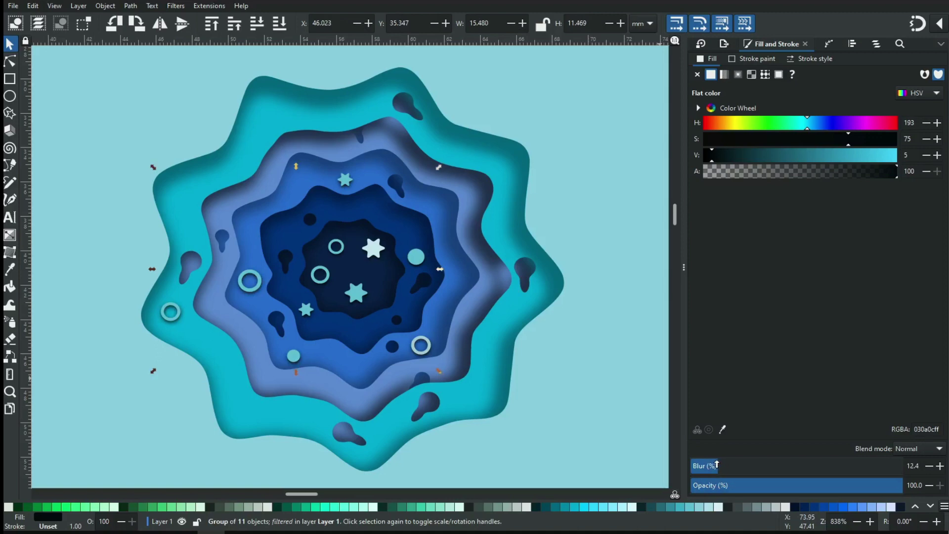
{"action": "left_click_drag", "start_coordinate": [838, 486], "coordinate": [753, 485]}
{"action": "left_click", "coordinate": [746, 485]}
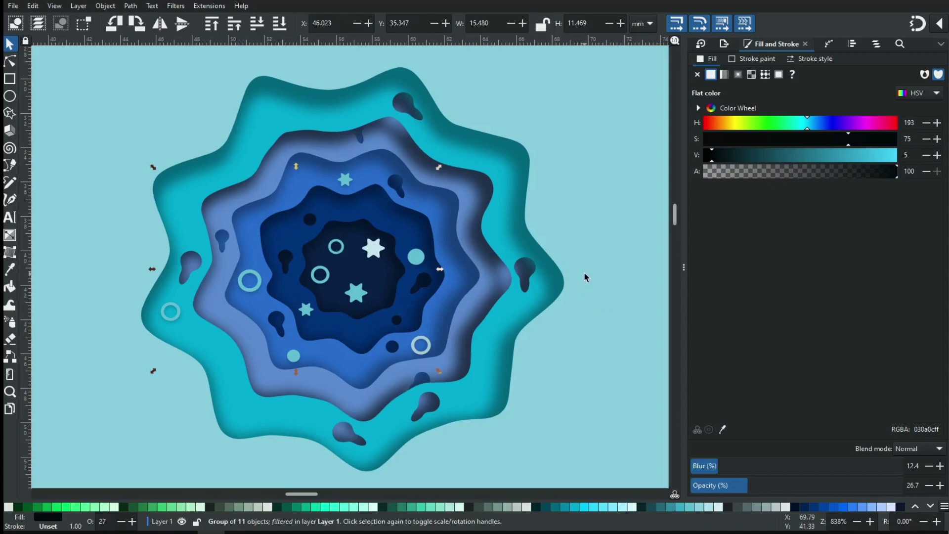
{"action": "left_click", "coordinate": [585, 277]}
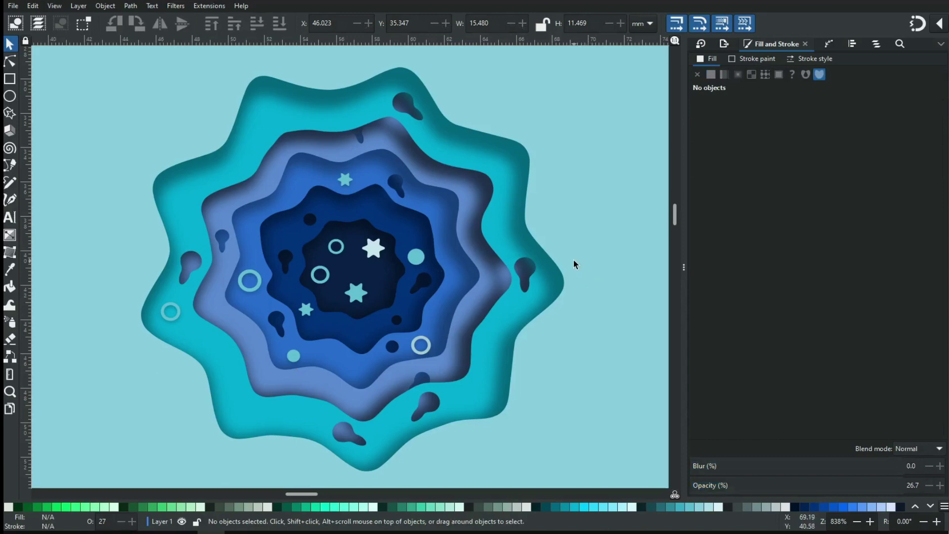
{"action": "scroll", "coordinate": [574, 265], "scroll_direction": "down", "scroll_amount": 1, "text": "ctrl"}
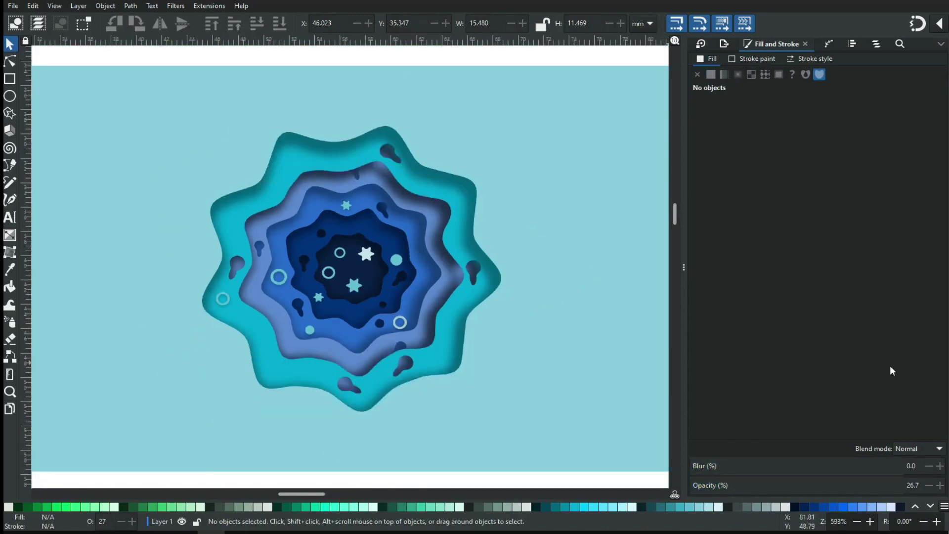